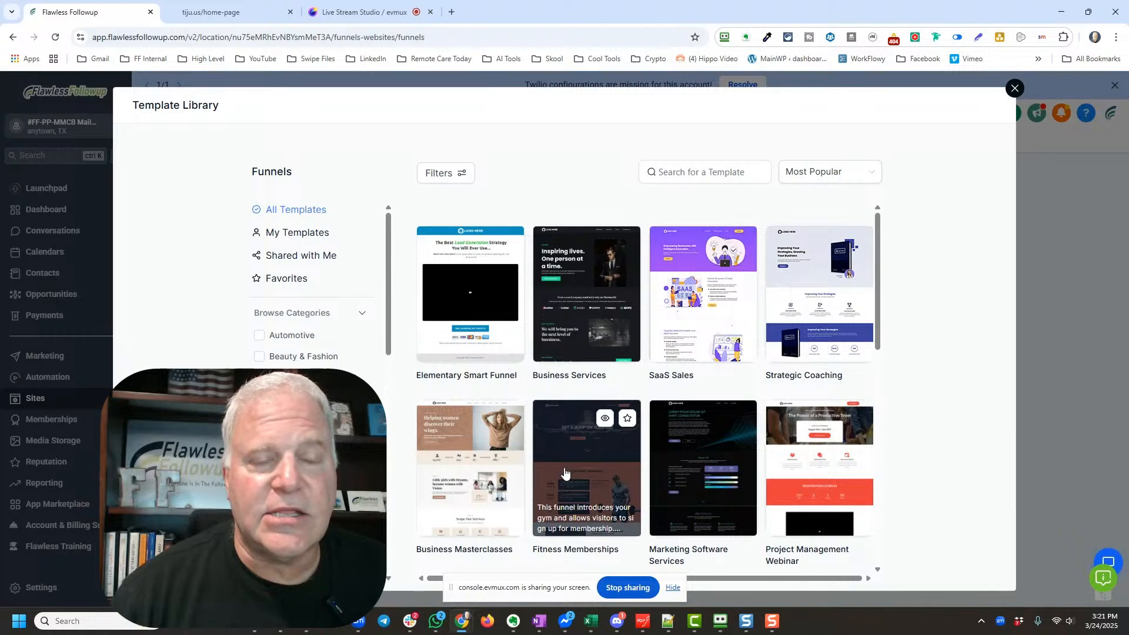
# Choose the Strategic Coaching funnel template from the template library and dismiss the loading notice
pyautogui.scroll(-5, 312, 283)
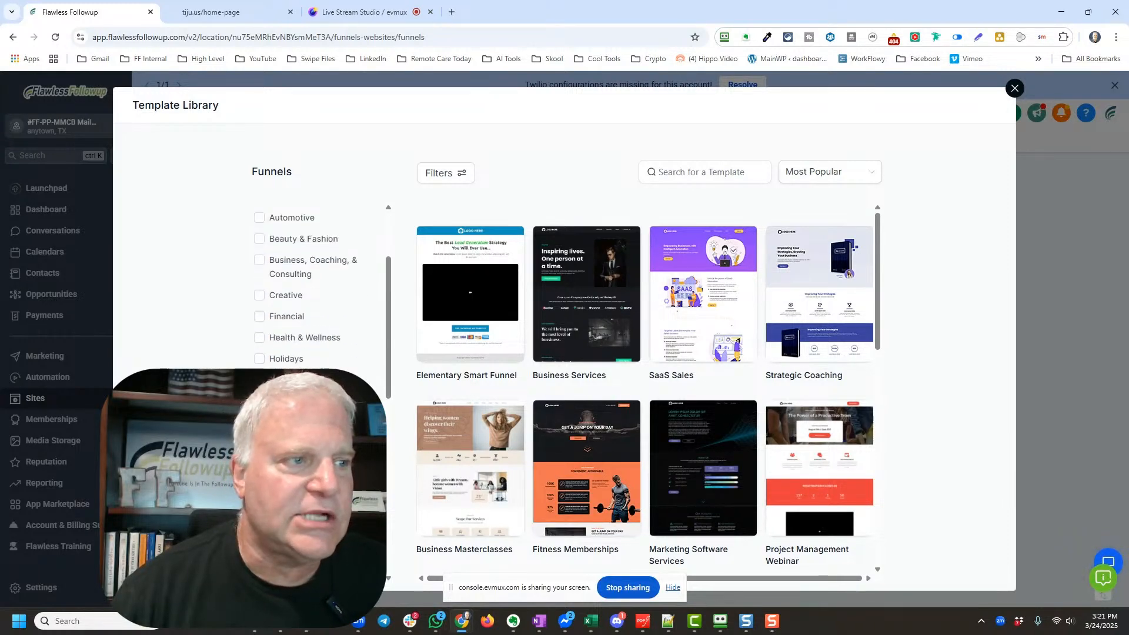
pyautogui.scroll(5, 311, 283)
pyautogui.scroll(1, 312, 283)
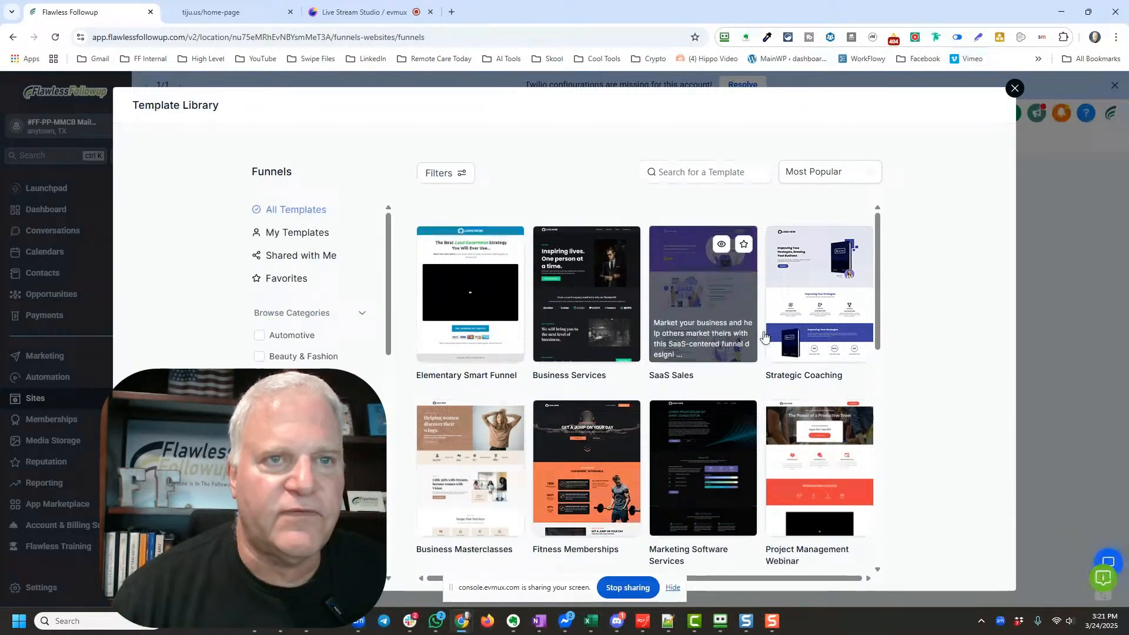
pyautogui.click(823, 289)
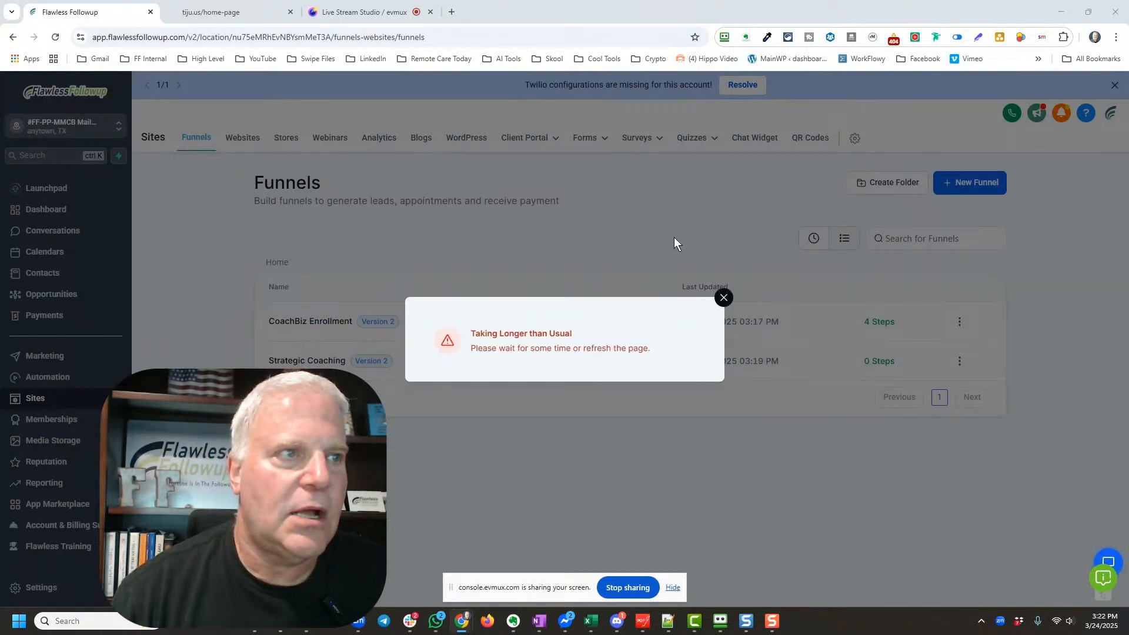
pyautogui.click(723, 299)
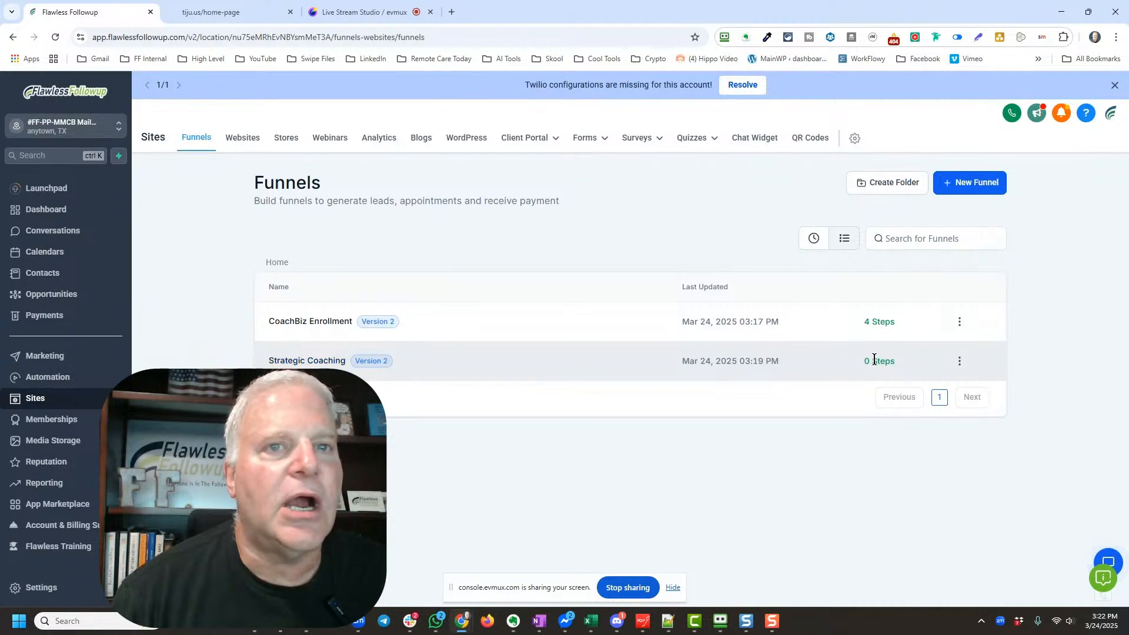
# Open the Home step of the Strategic Coaching funnel in the page builder and review its sections
pyautogui.click(304, 363)
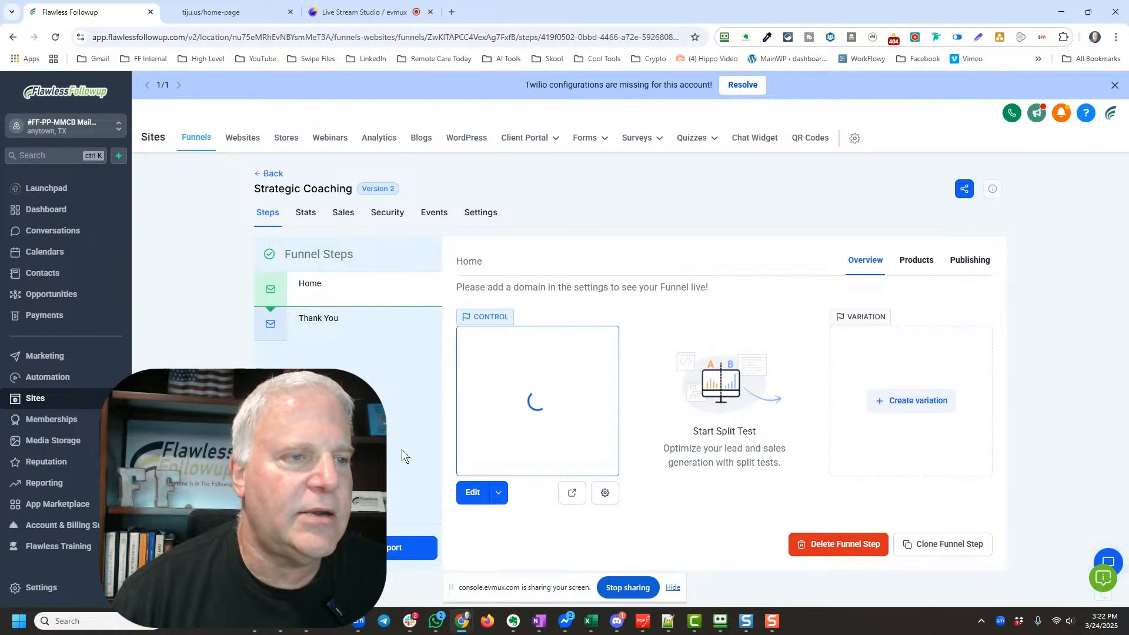
pyautogui.click(474, 493)
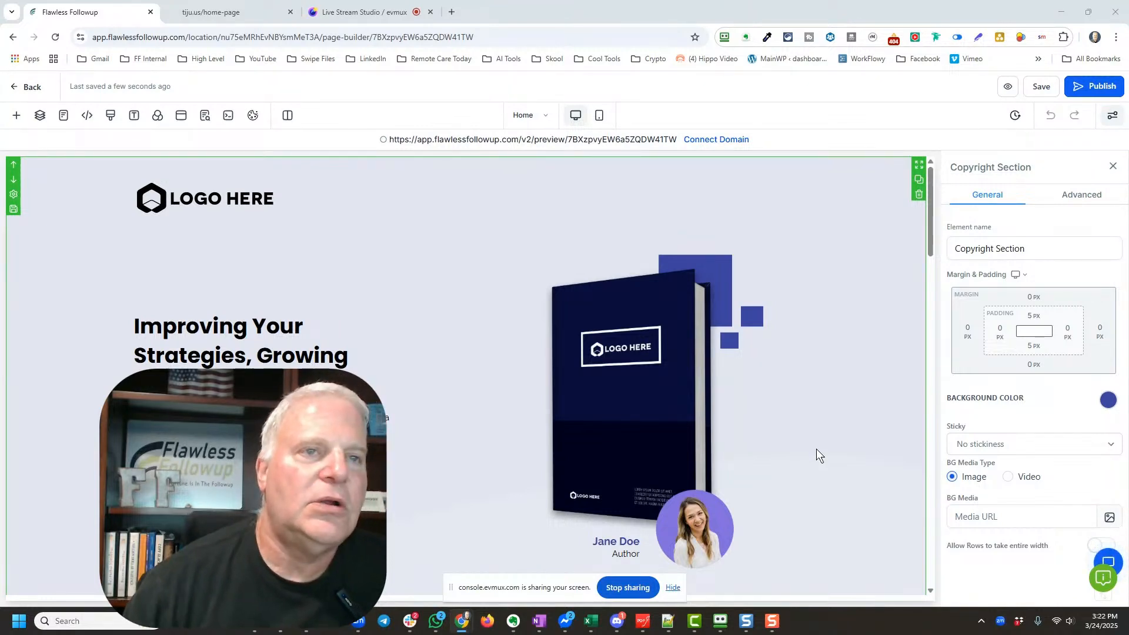
pyautogui.scroll(-1, 454, 457)
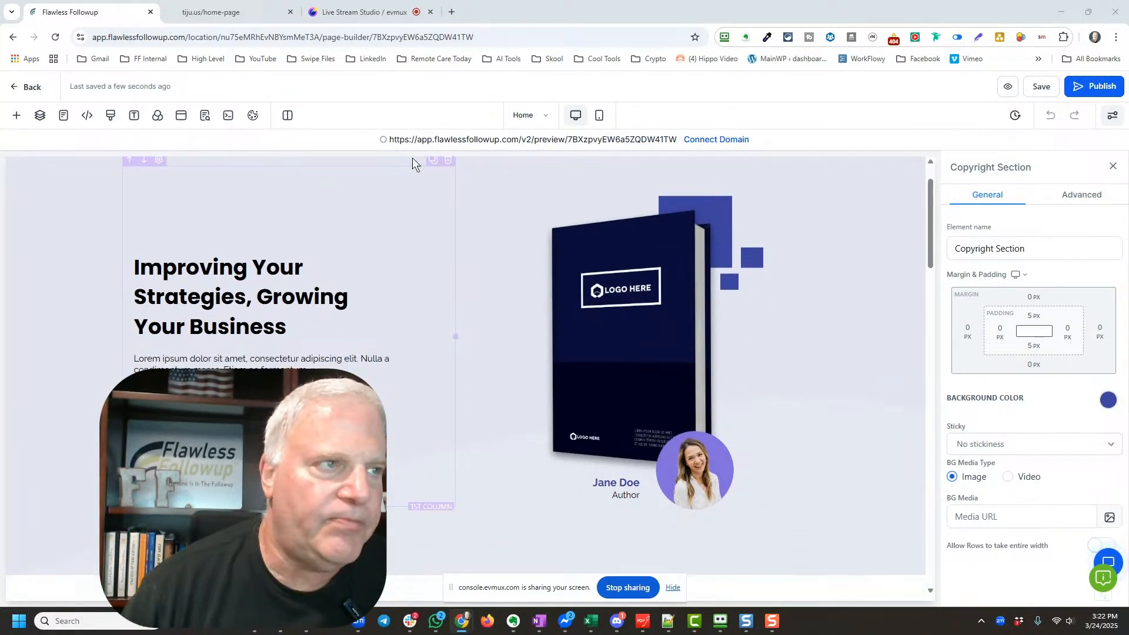
pyautogui.scroll(1, 394, 409)
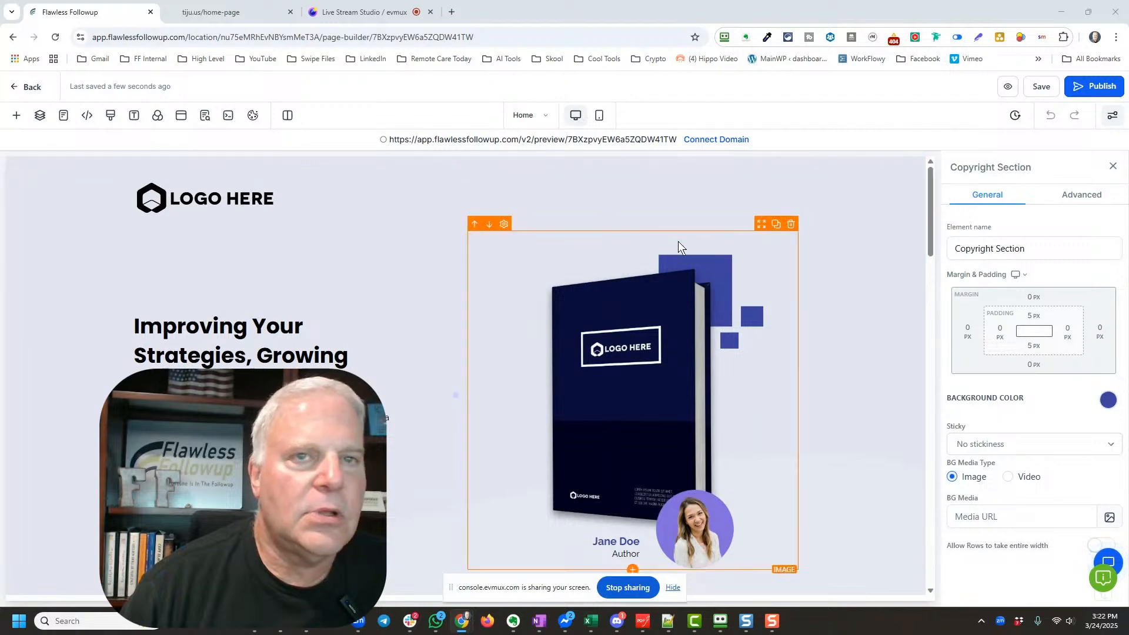
pyautogui.scroll(-15, 539, 418)
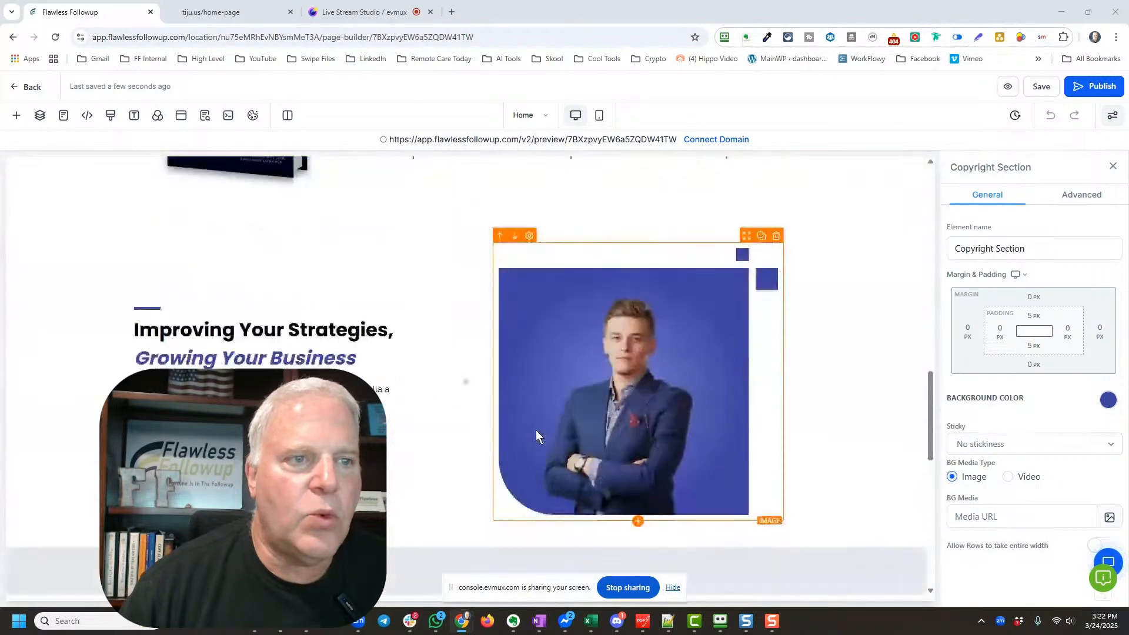
pyautogui.scroll(-8, 535, 436)
pyautogui.scroll(14, 542, 450)
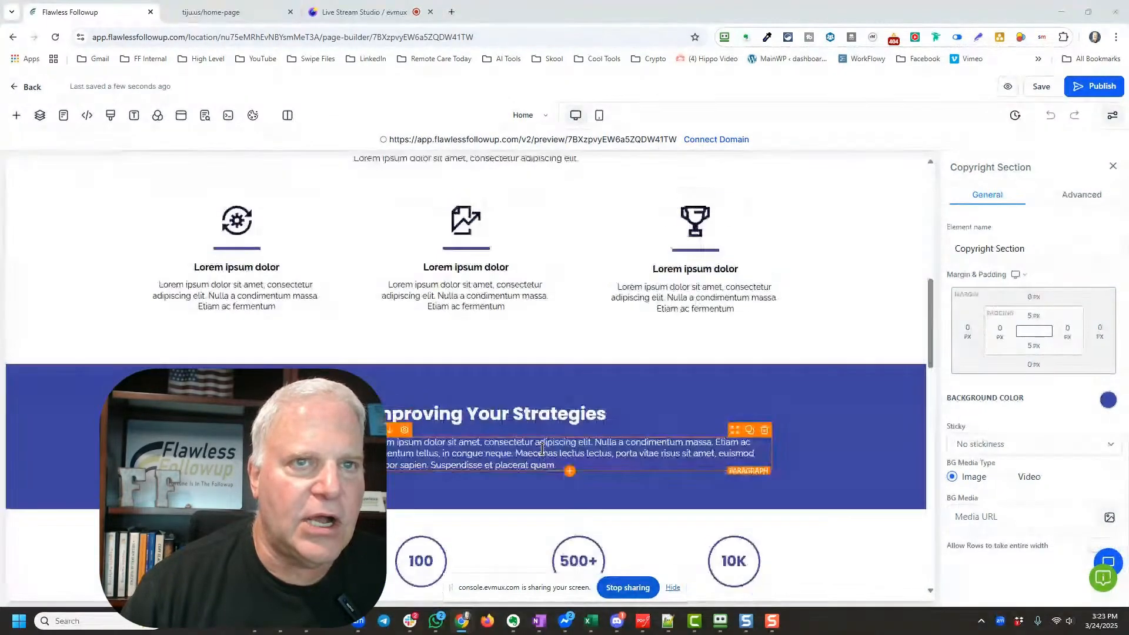
pyautogui.scroll(10, 542, 450)
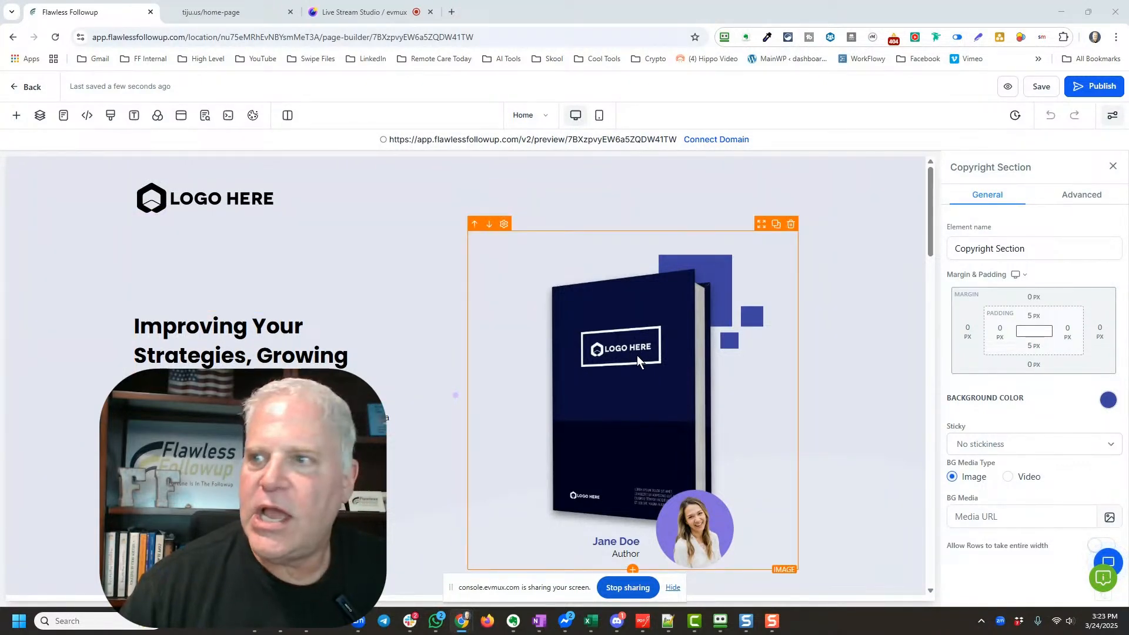
# Delete the blue "Improving Your Strategies" banner section above the 100, 500+ and 10K counters
pyautogui.scroll(-5, 413, 432)
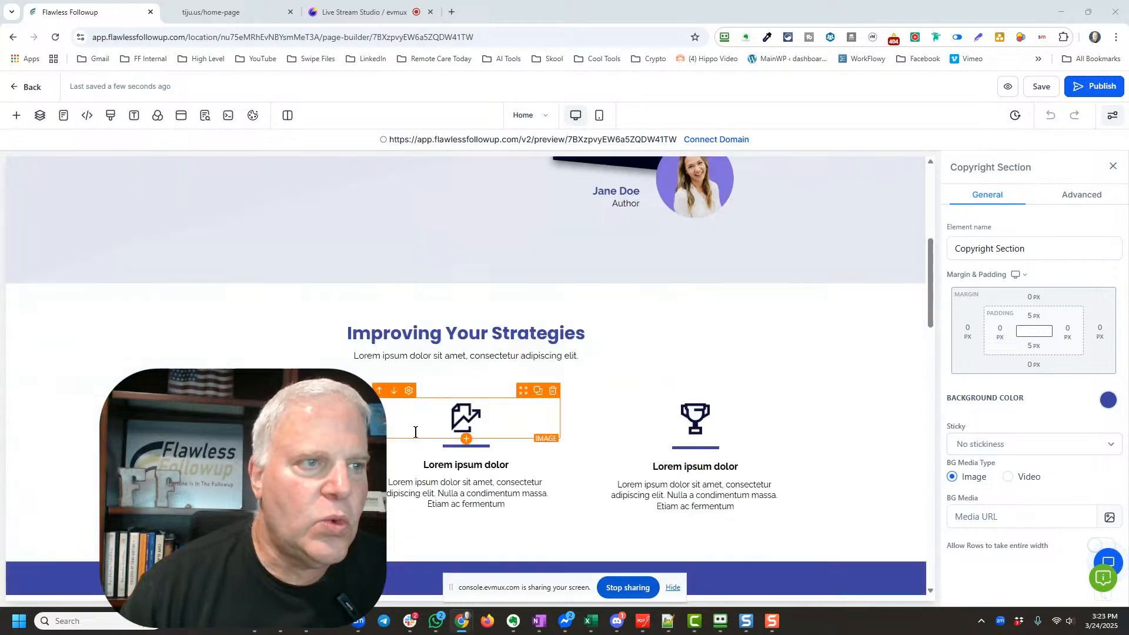
pyautogui.scroll(-2, 415, 433)
pyautogui.scroll(-3, 456, 460)
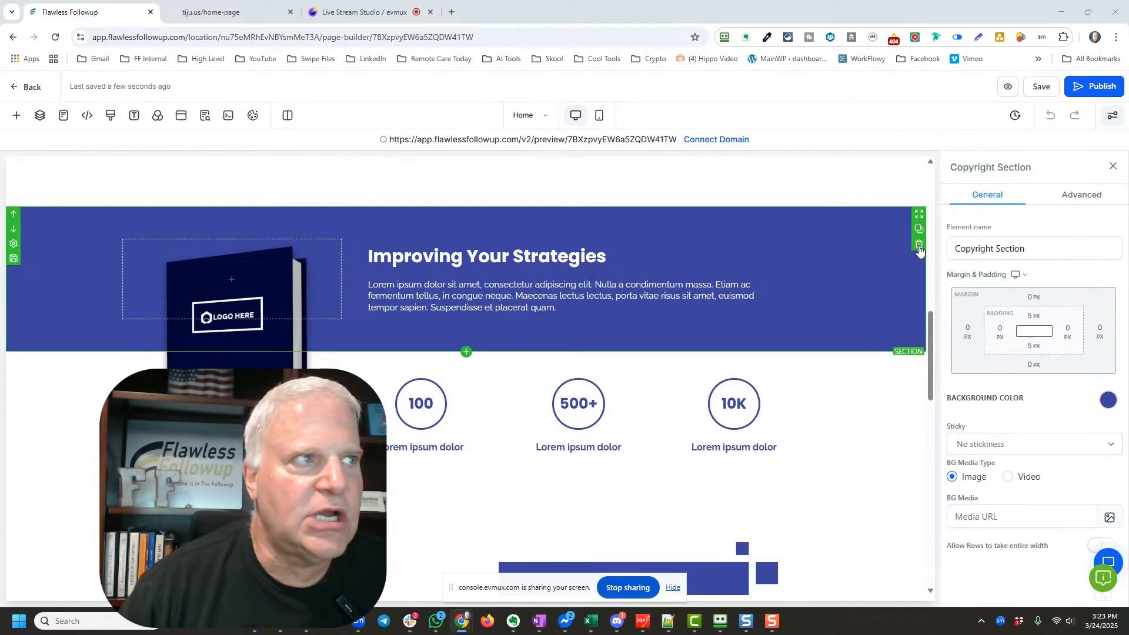
pyautogui.click(920, 247)
pyautogui.hotkey('ctrl', 'z')
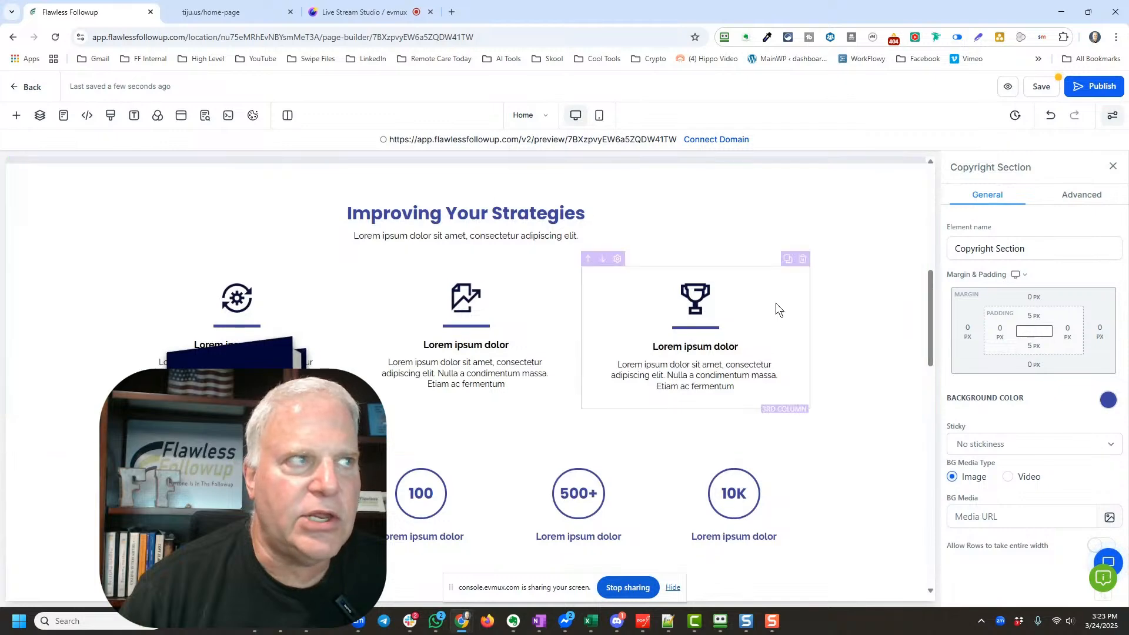
# Delete the trophy image and the whole white three-column "Improving Your Strategies" section that contains it
pyautogui.scroll(8, 824, 280)
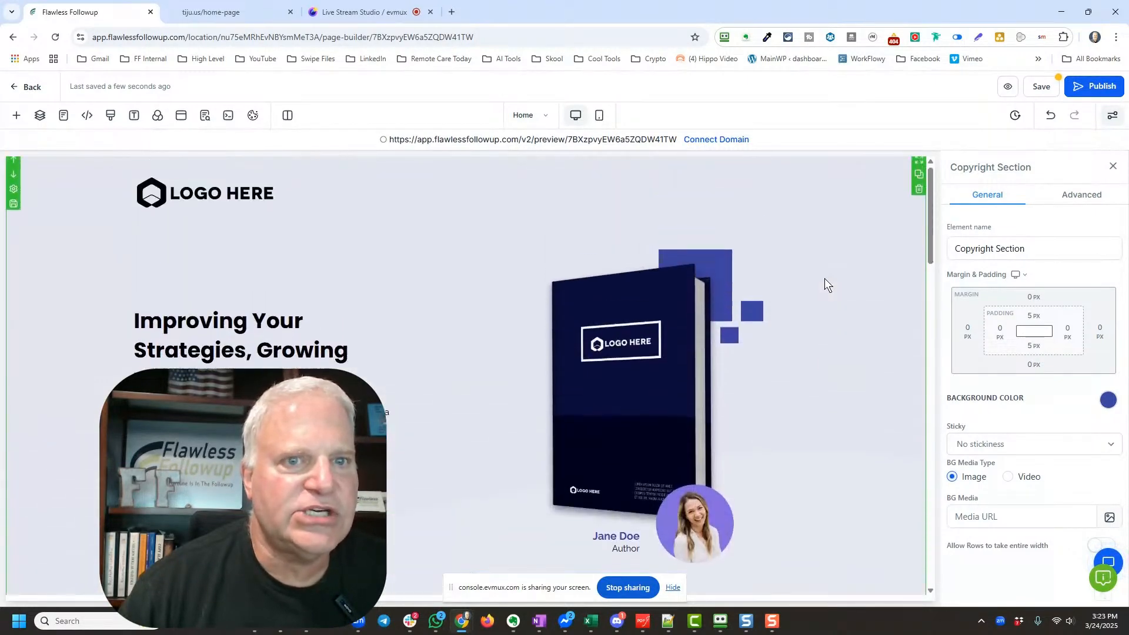
pyautogui.scroll(-6, 824, 279)
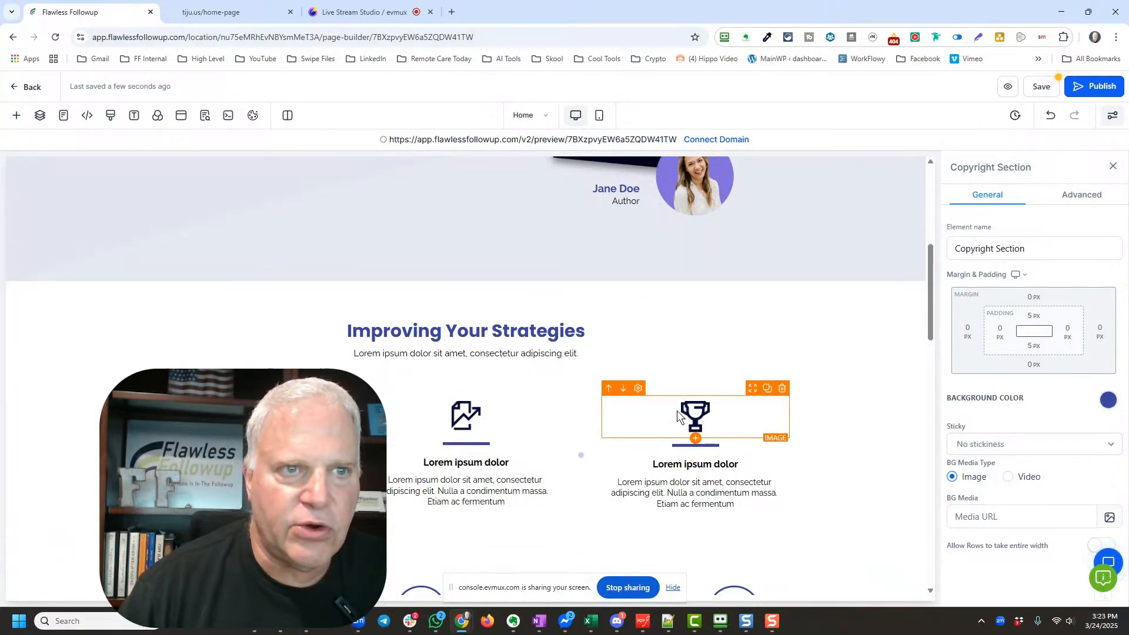
pyautogui.click(742, 409)
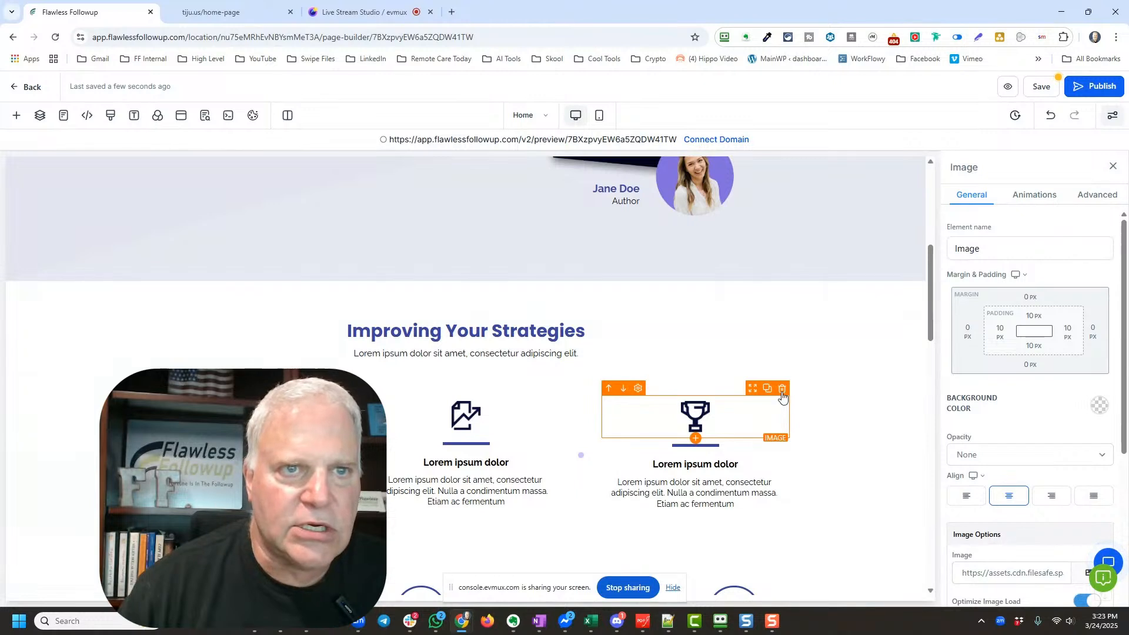
pyautogui.click(782, 389)
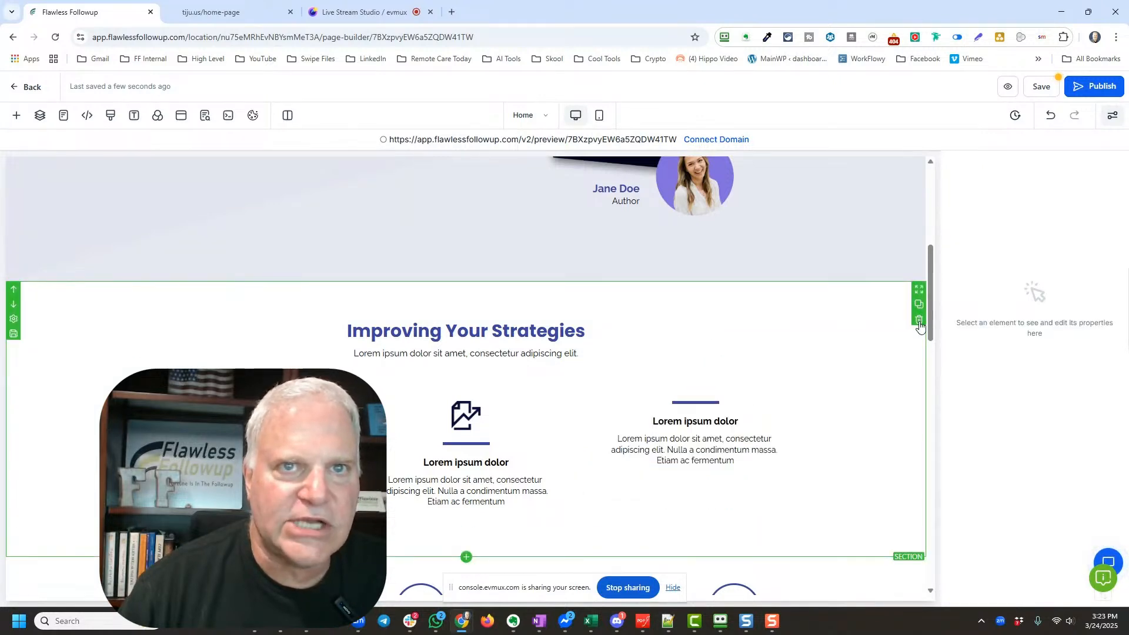
pyautogui.click(920, 322)
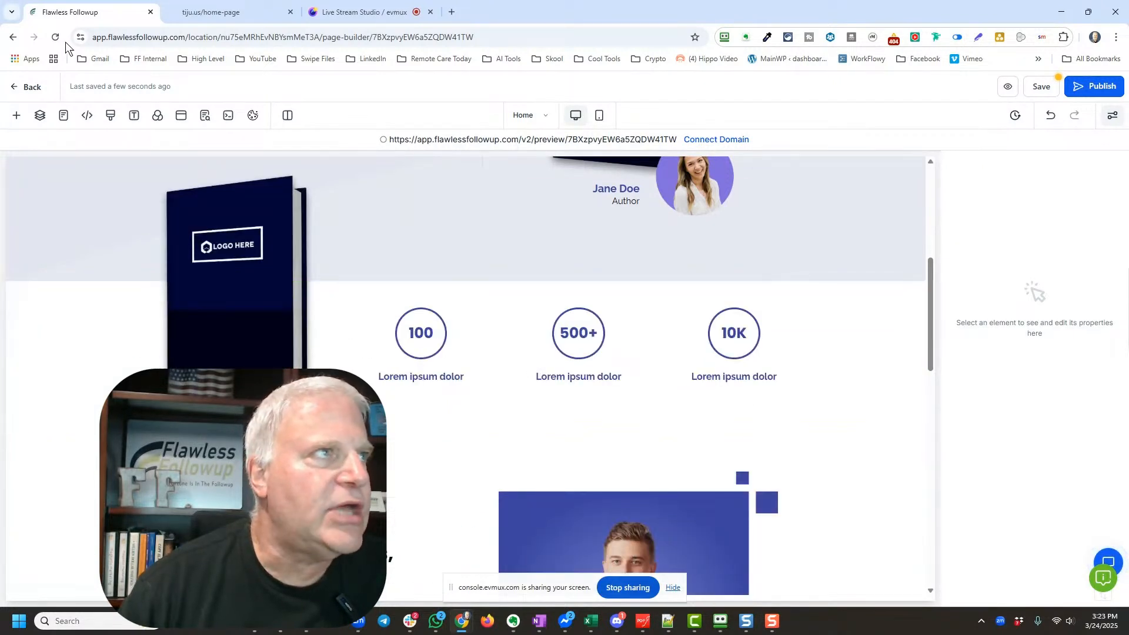
# Show the page's layers and delete the Partner Section containing the company logos
pyautogui.click(40, 116)
pyautogui.click(12, 207)
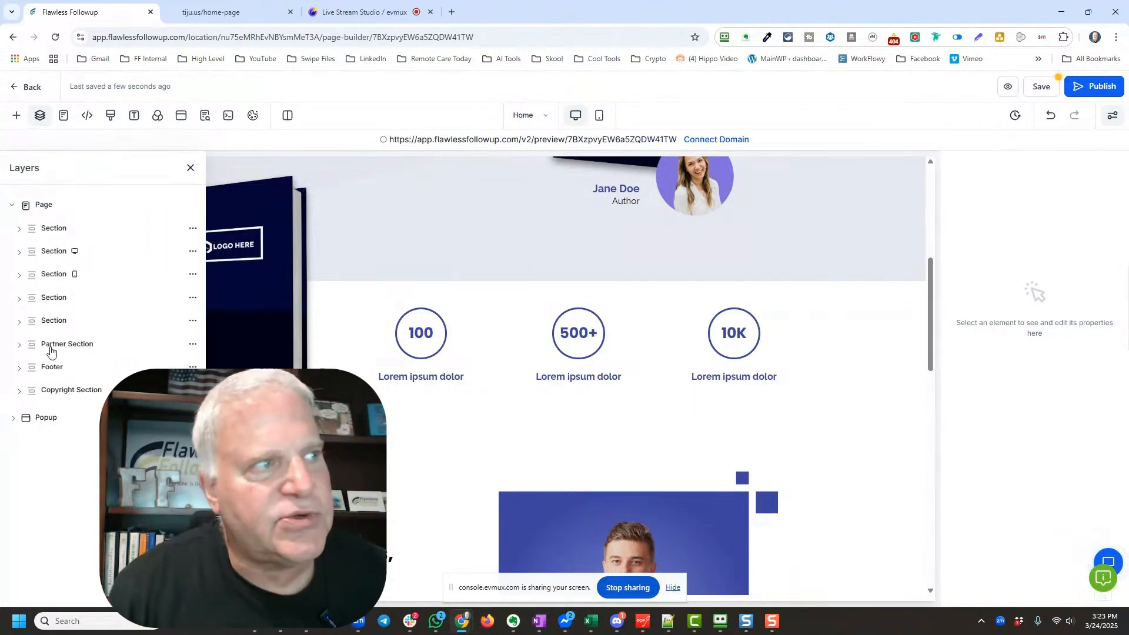
pyautogui.click(53, 368)
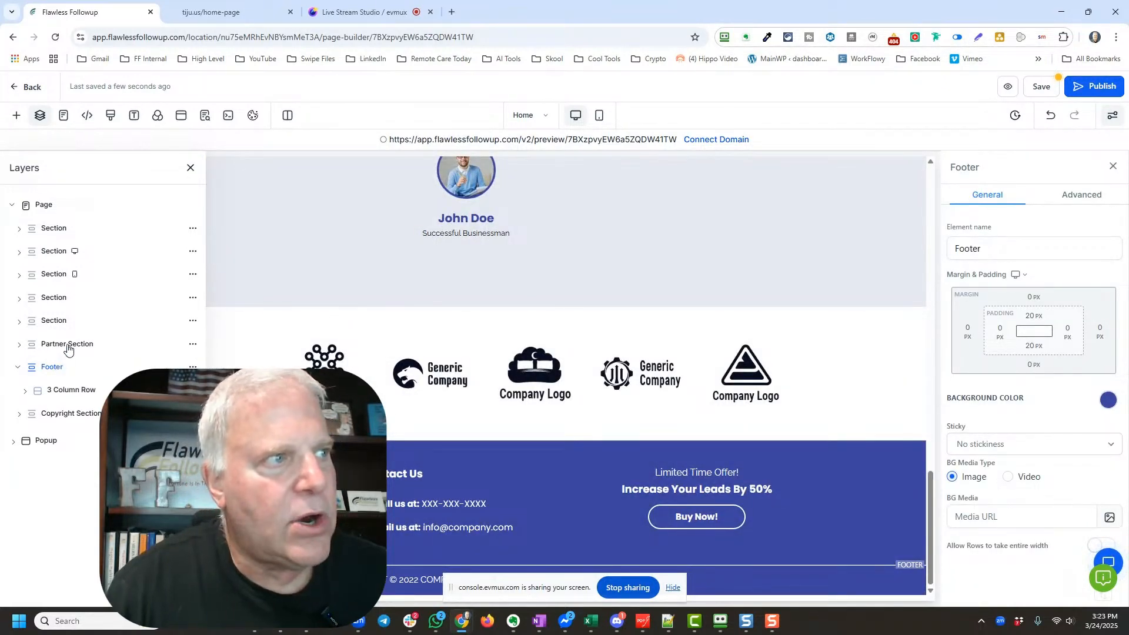
pyautogui.click(67, 345)
pyautogui.click(189, 348)
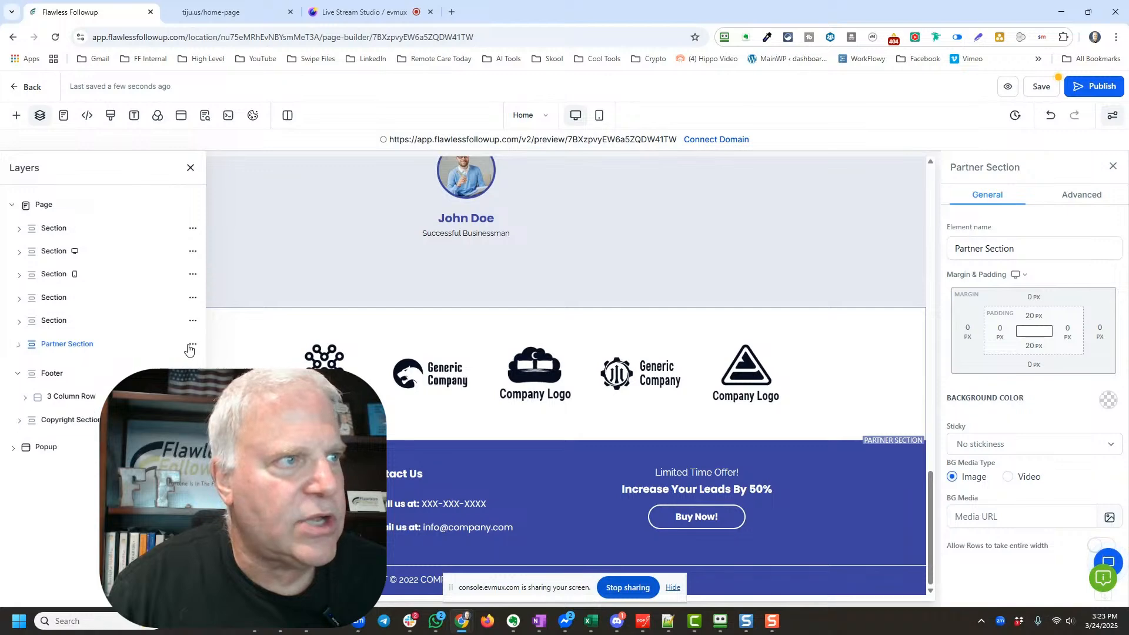
pyautogui.click(191, 347)
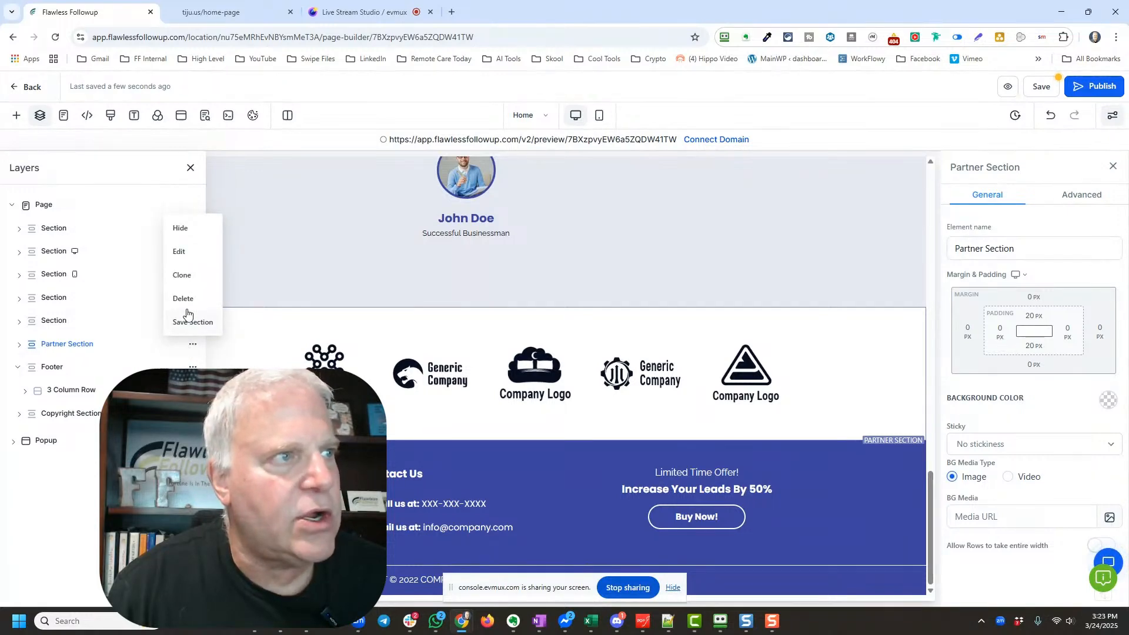
pyautogui.click(187, 302)
pyautogui.click(690, 375)
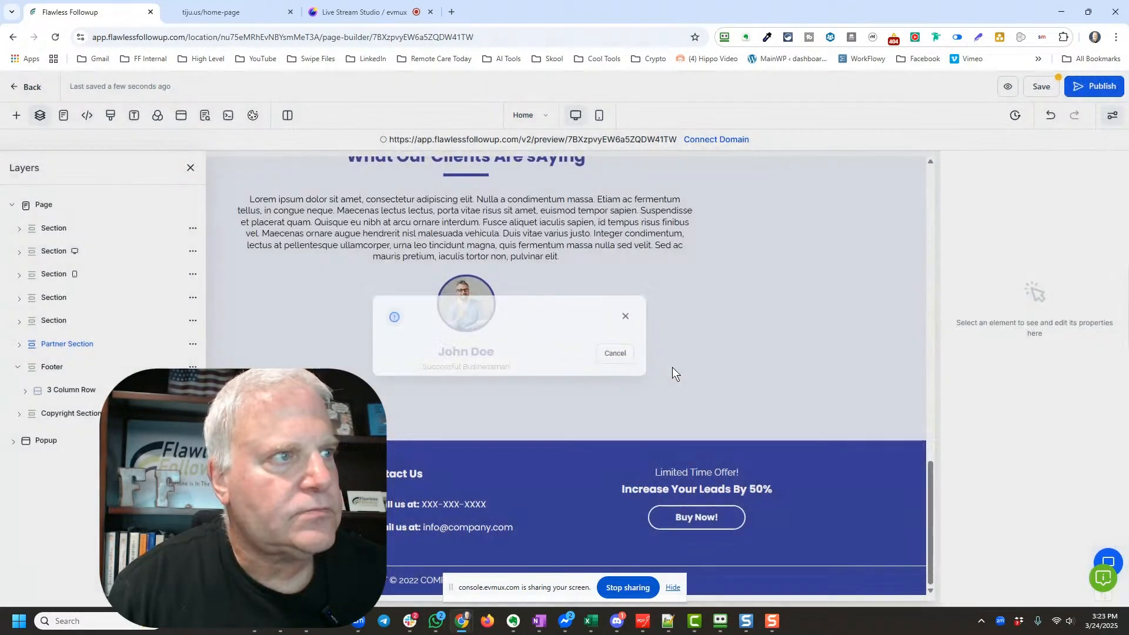
# Delete the "What Our Clients Are sAying" testimonial section located above the footer
pyautogui.click(67, 322)
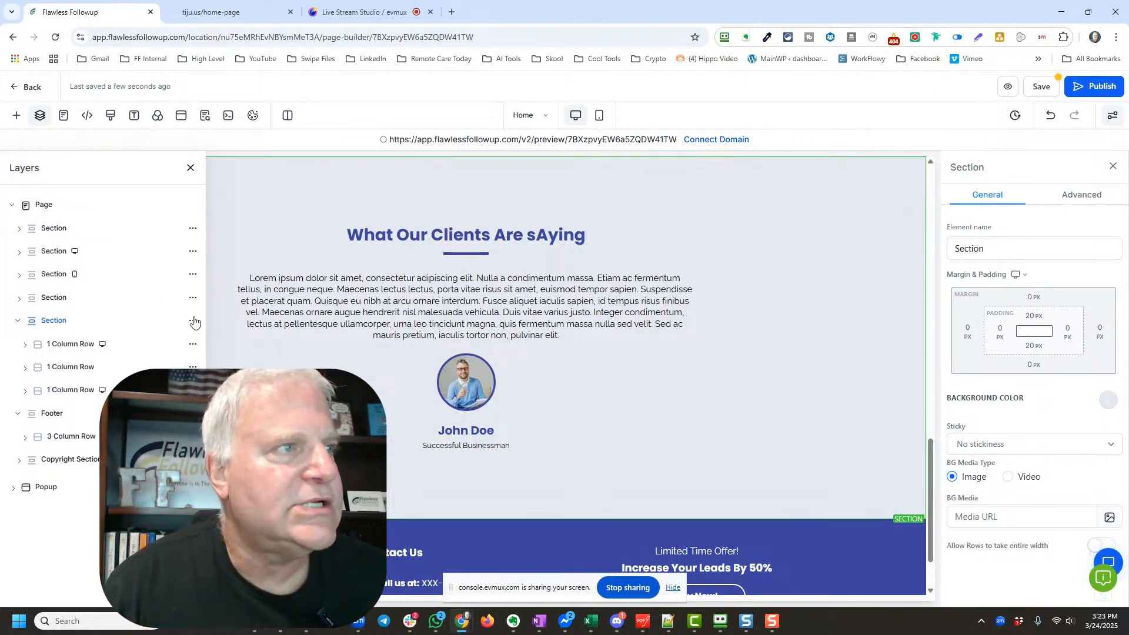
pyautogui.click(75, 322)
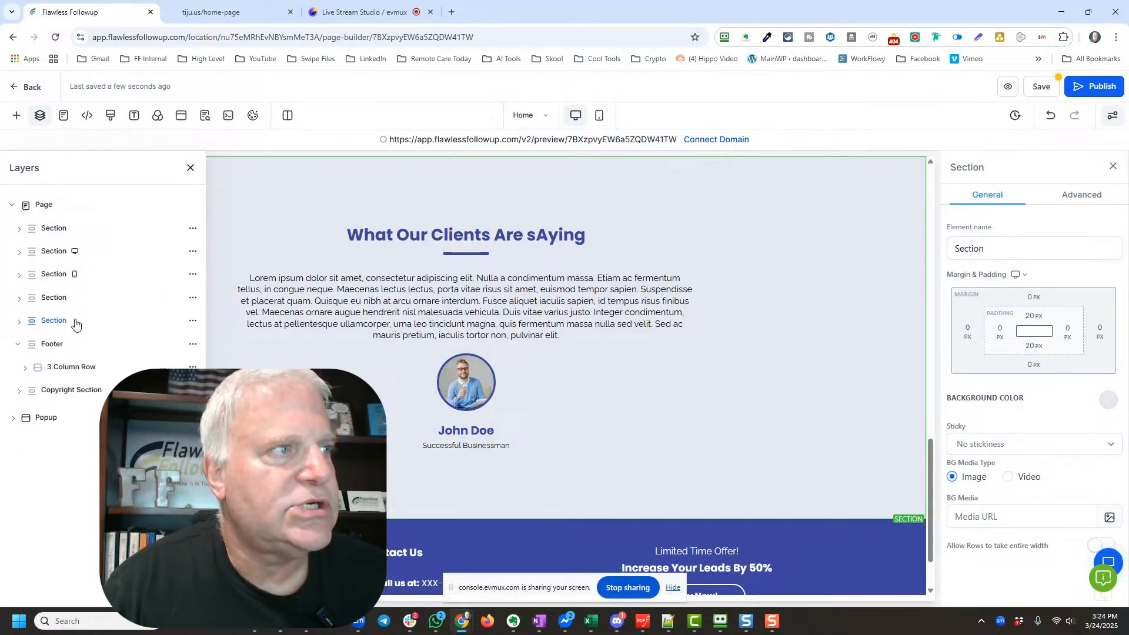
pyautogui.click(82, 322)
pyautogui.click(71, 346)
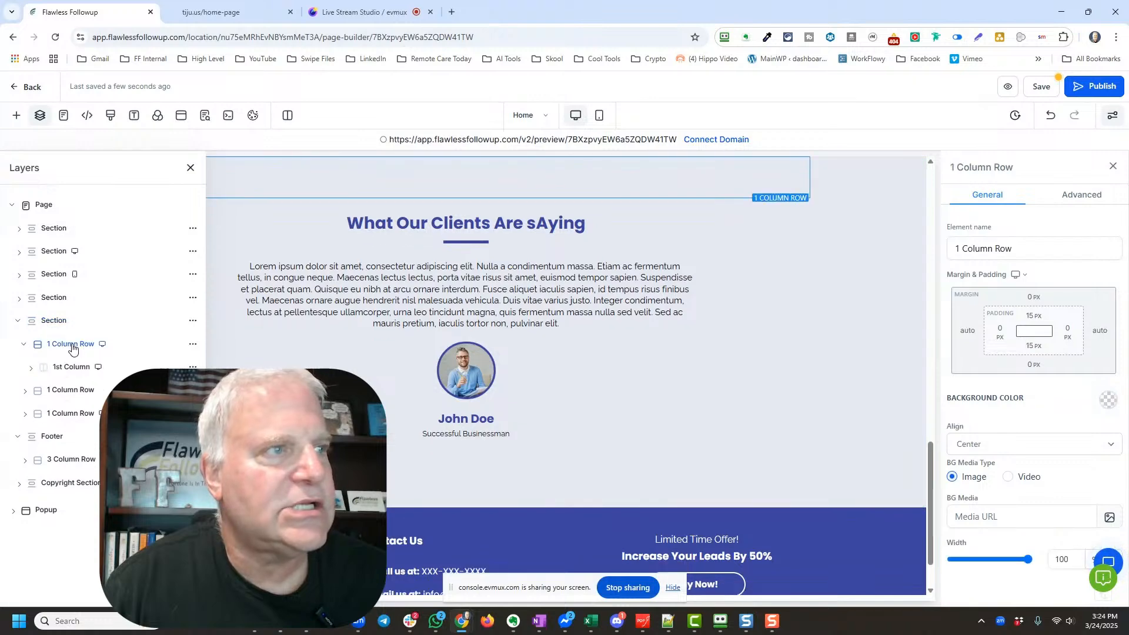
pyautogui.click(193, 323)
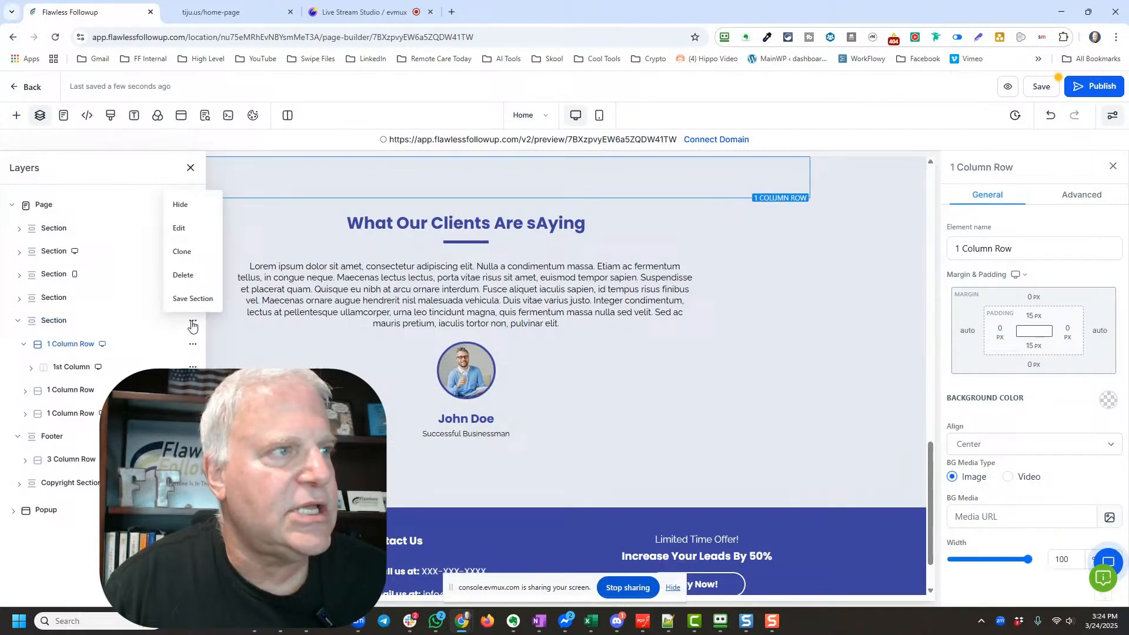
pyautogui.click(186, 275)
pyautogui.click(686, 372)
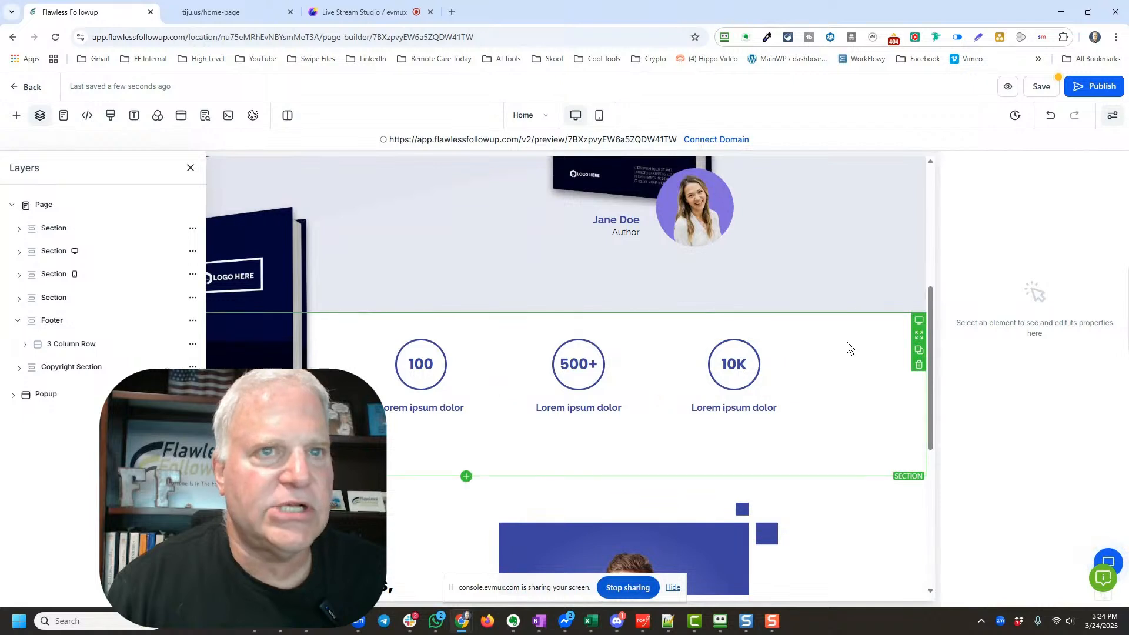
# Delete the 100, 500+ and 10K counter section and the businessman photo section, then hide the layers list
pyautogui.click(920, 365)
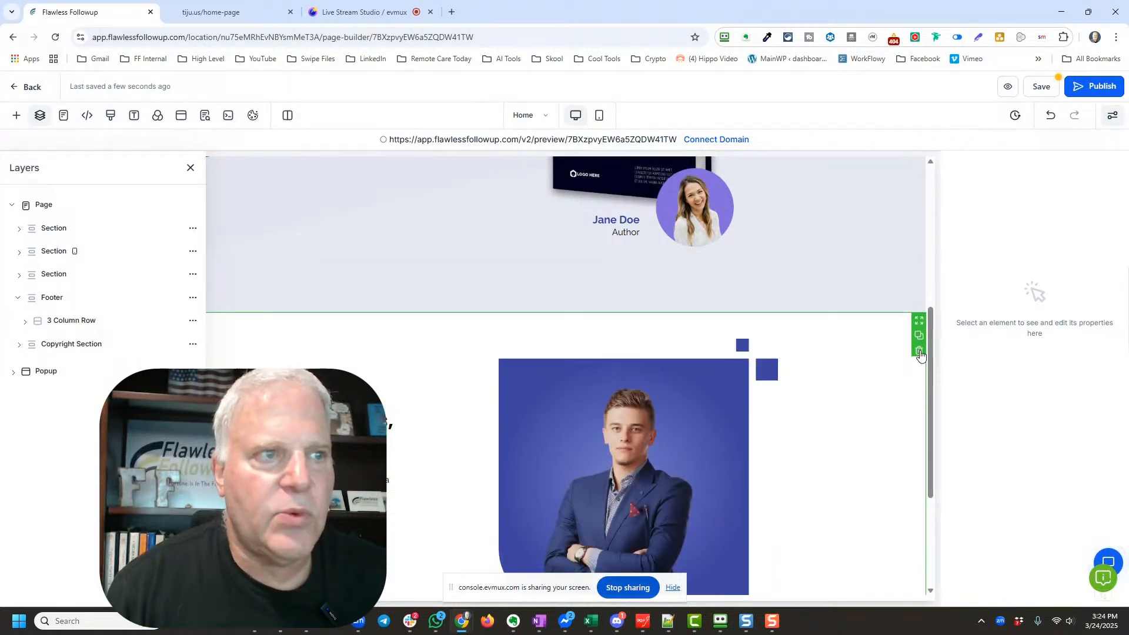
pyautogui.click(919, 350)
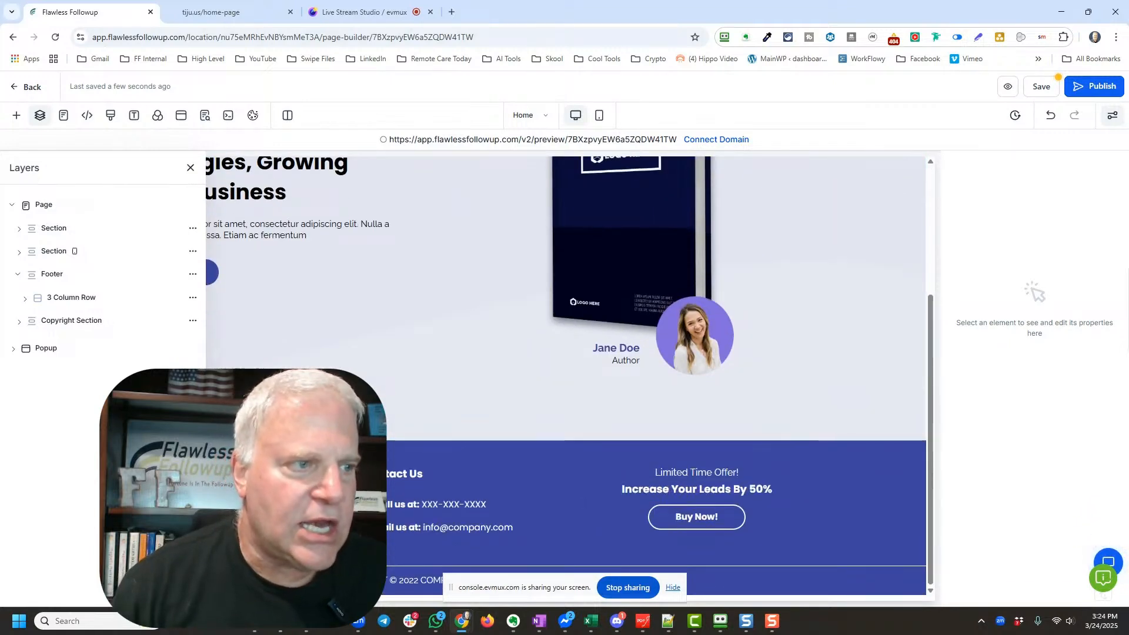
pyautogui.click(190, 168)
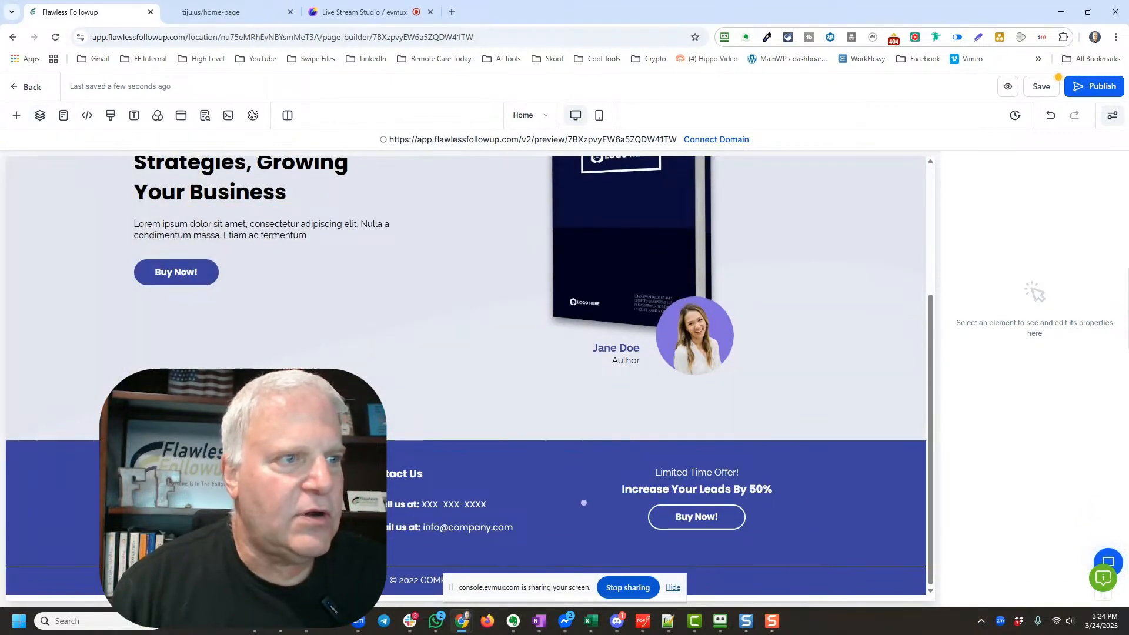
pyautogui.scroll(2, 443, 507)
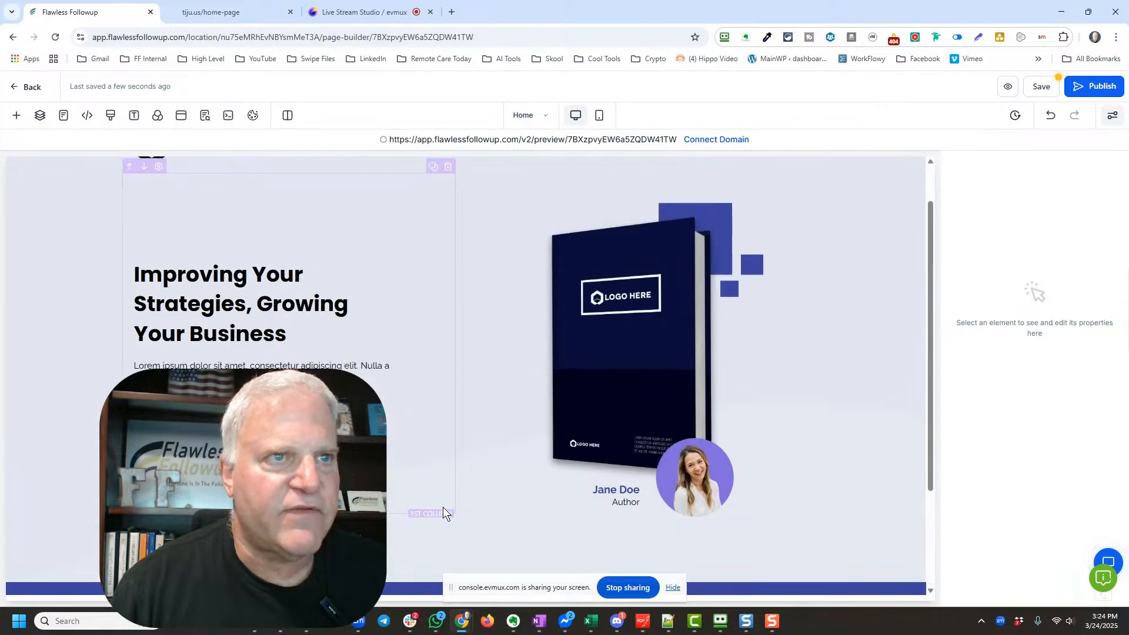
pyautogui.scroll(3, 447, 435)
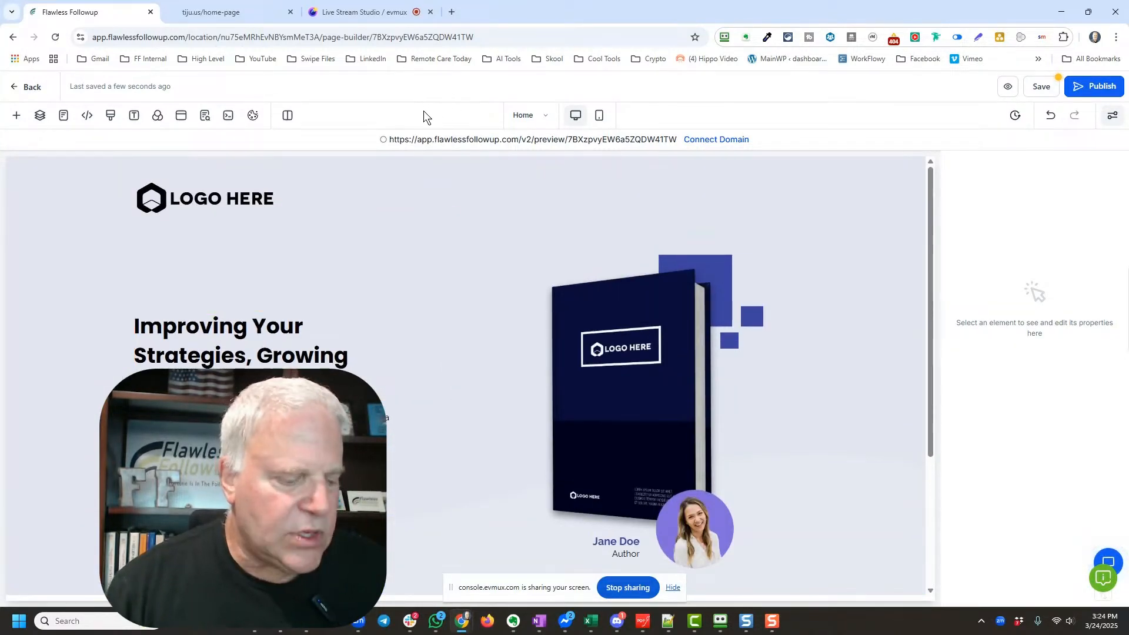
pyautogui.hotkey('alt', 'Tab')
pyautogui.hotkey('alt', 'Tab')
pyautogui.hotkey('alt', 'Tab')
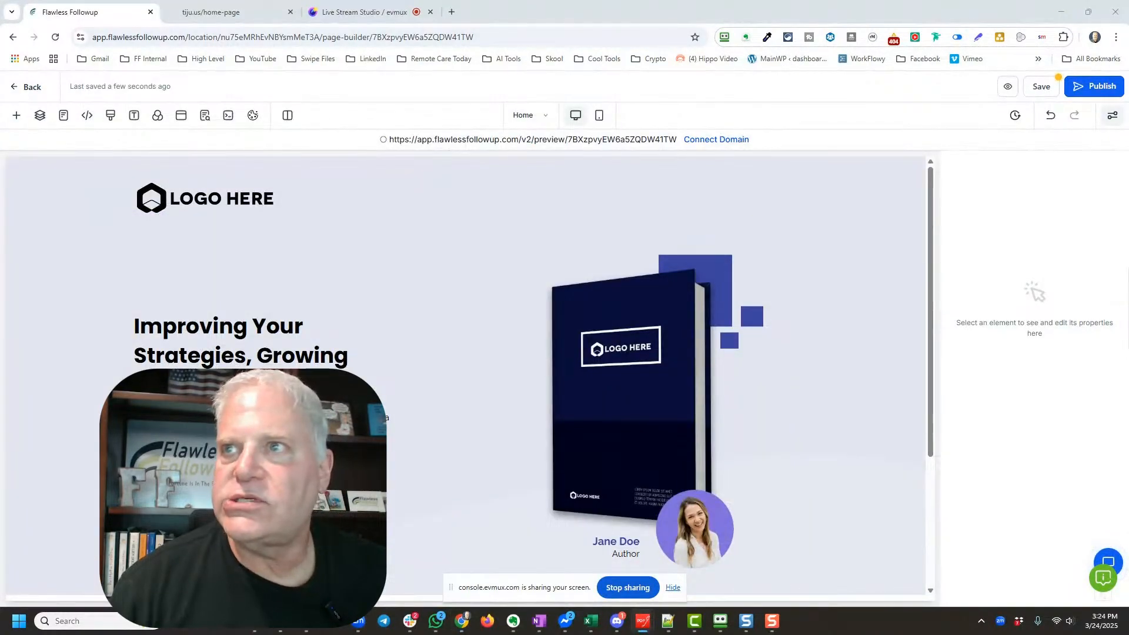
# Switch to PDFgear and look over the cover and opening pages of CoachBiz (Module 1).pdf
pyautogui.moveTo(1128, 115); pyautogui.dragTo(685, 3)
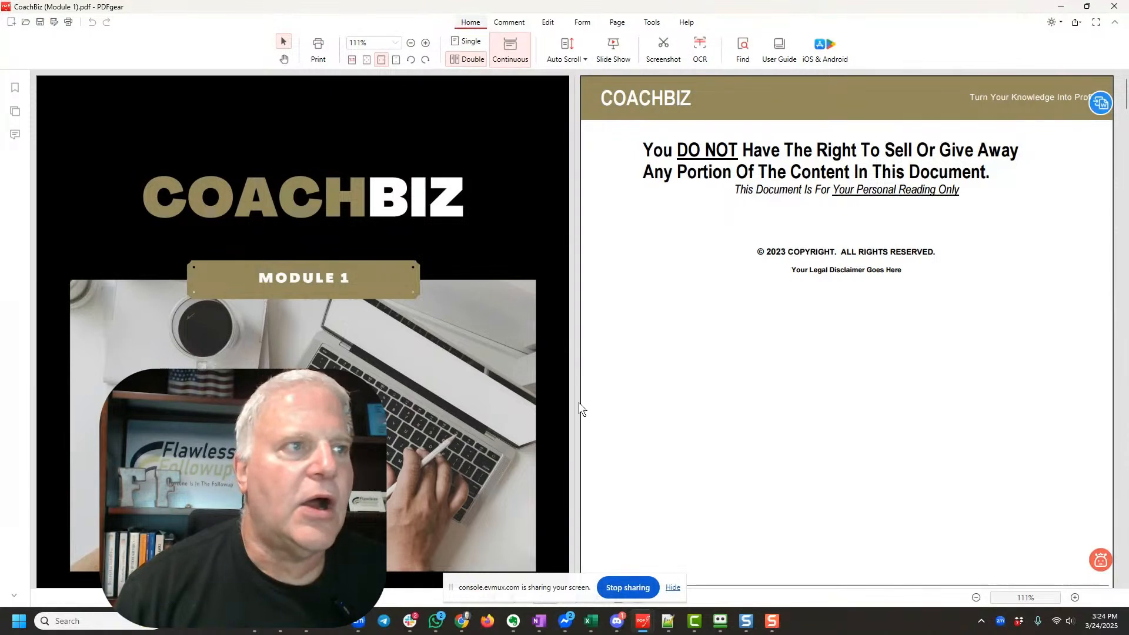
pyautogui.scroll(-5, 304, 235)
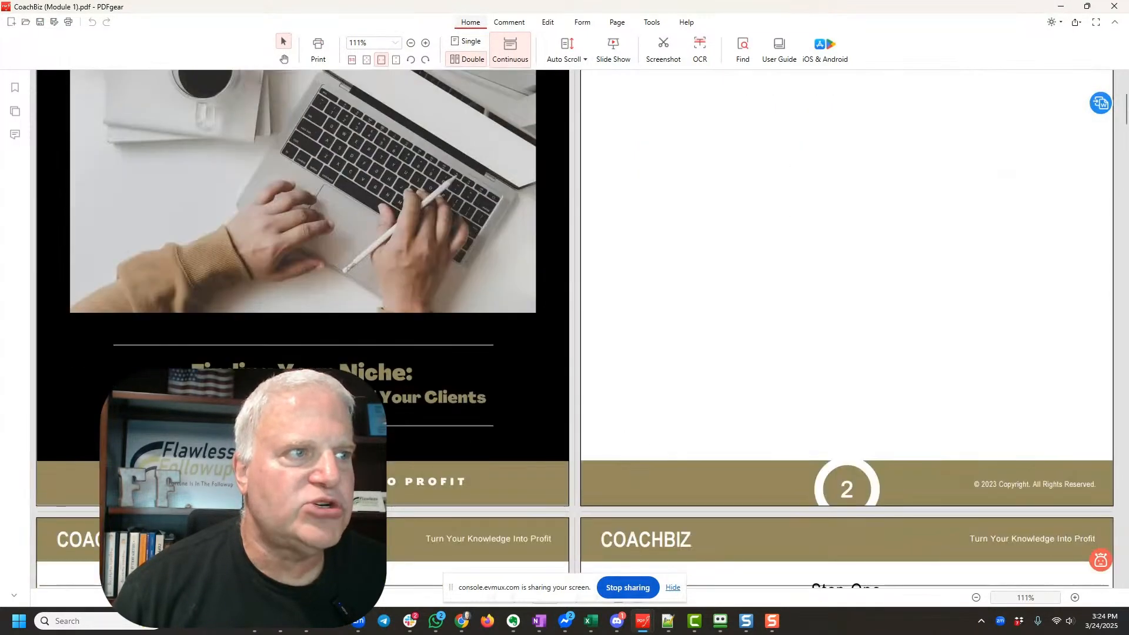
pyautogui.scroll(4, 432, 400)
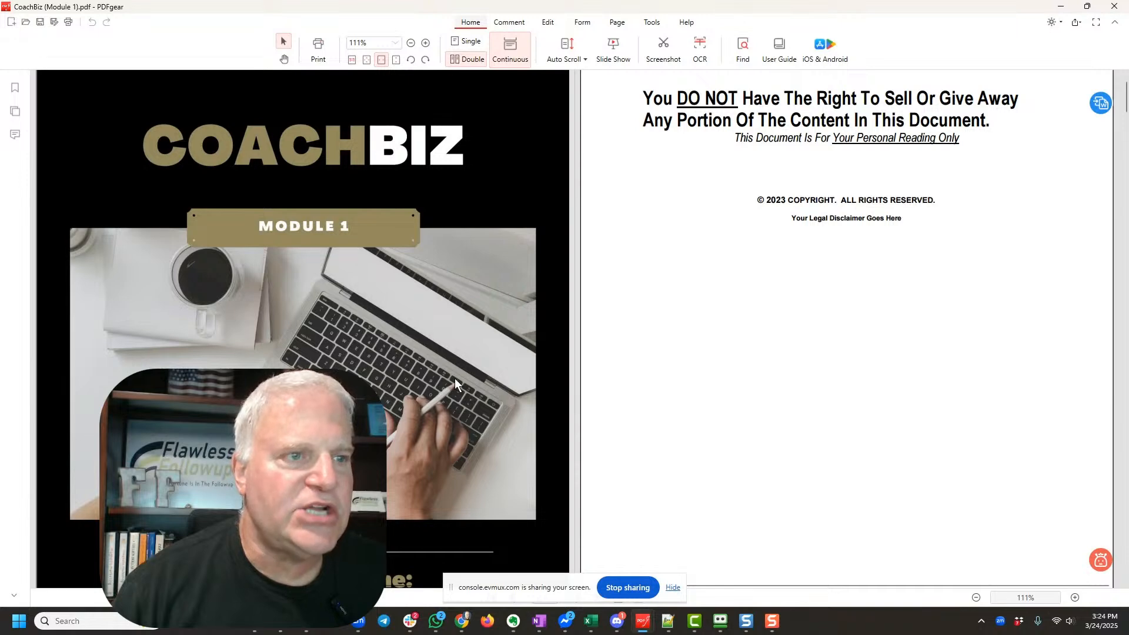
pyautogui.moveTo(725, 4); pyautogui.dragTo(724, 0)
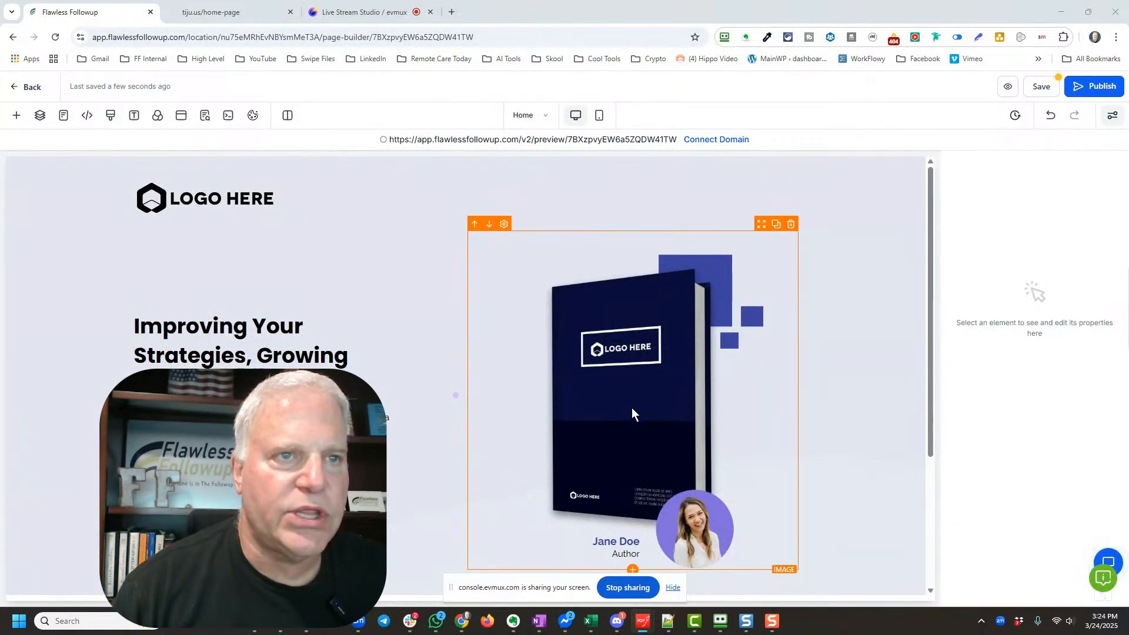
# Switch to File Explorer and preview cover image 1 in the 20250324 CoachBiz Marketing Elements folder
pyautogui.hotkey('alt', 'Tab')
pyautogui.hotkey('alt', 'Tab')
pyautogui.hotkey('alt', 'Tab')
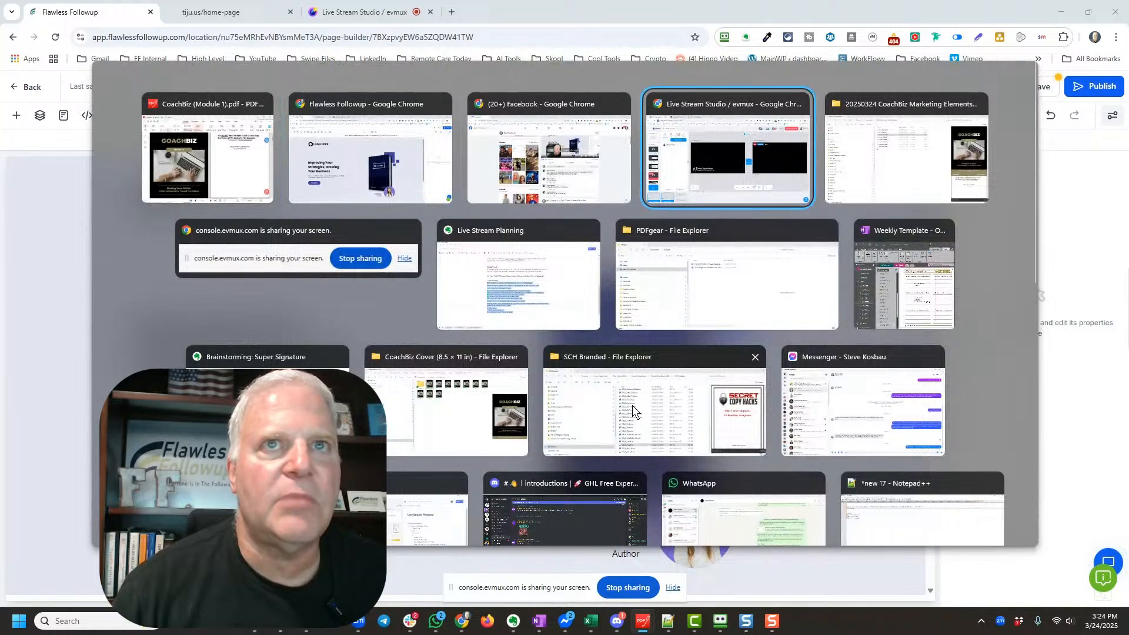
pyautogui.hotkey('alt', 'Tab')
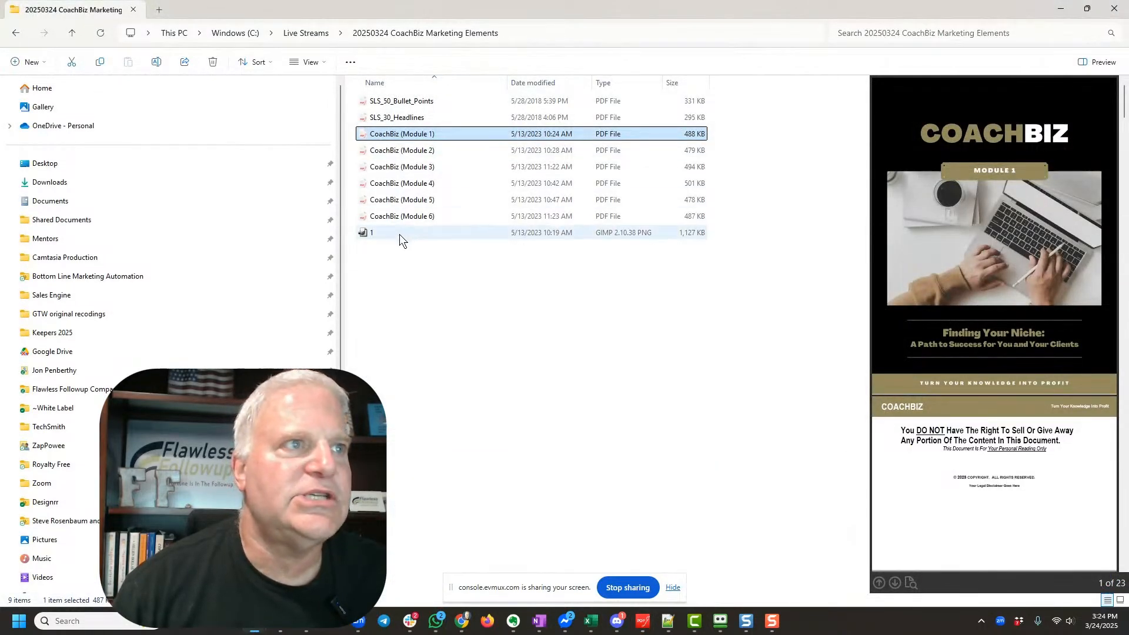
pyautogui.click(368, 235)
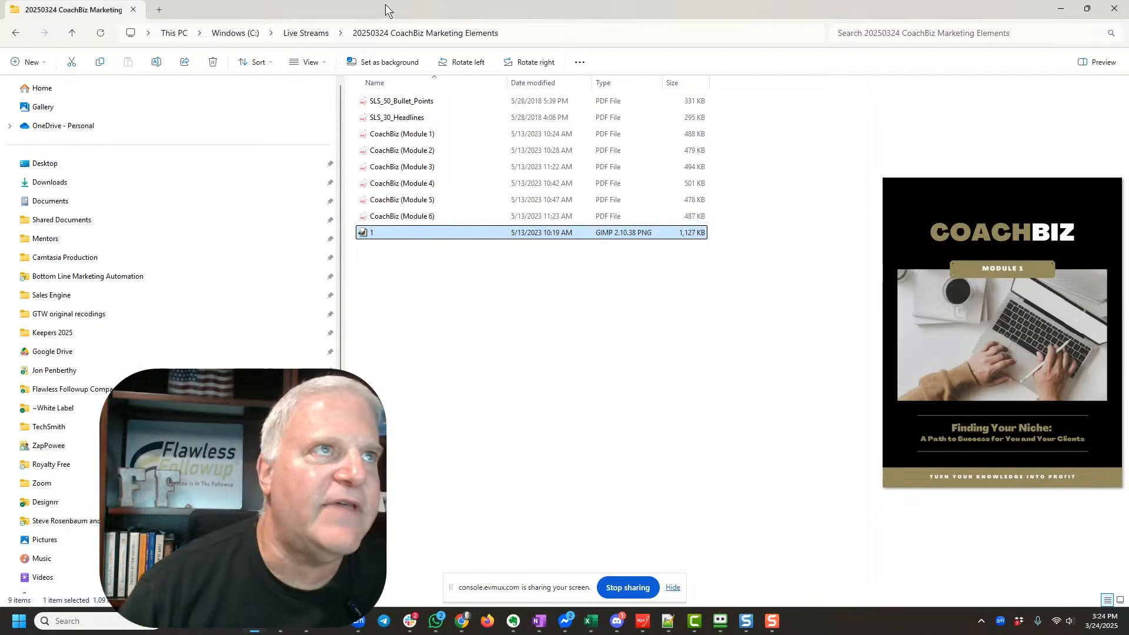
pyautogui.moveTo(386, 6); pyautogui.dragTo(1128, 76)
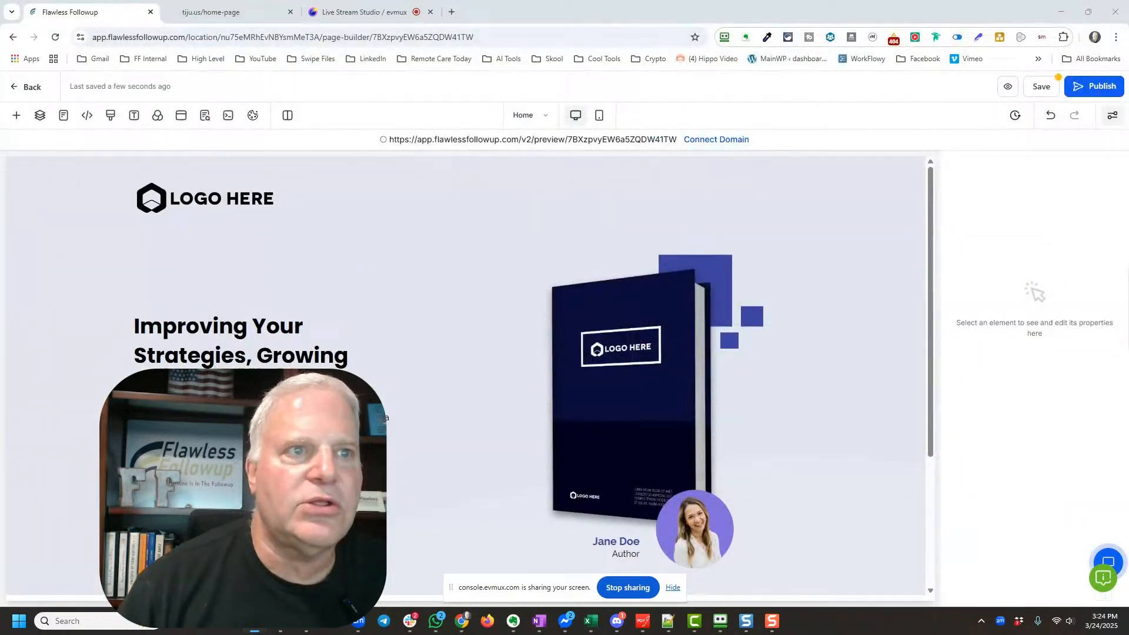
# Replace the hero section's book image with 1.png uploaded from C:\Live Streams\20250324 CoachBiz Marketing Elements
pyautogui.click(610, 393)
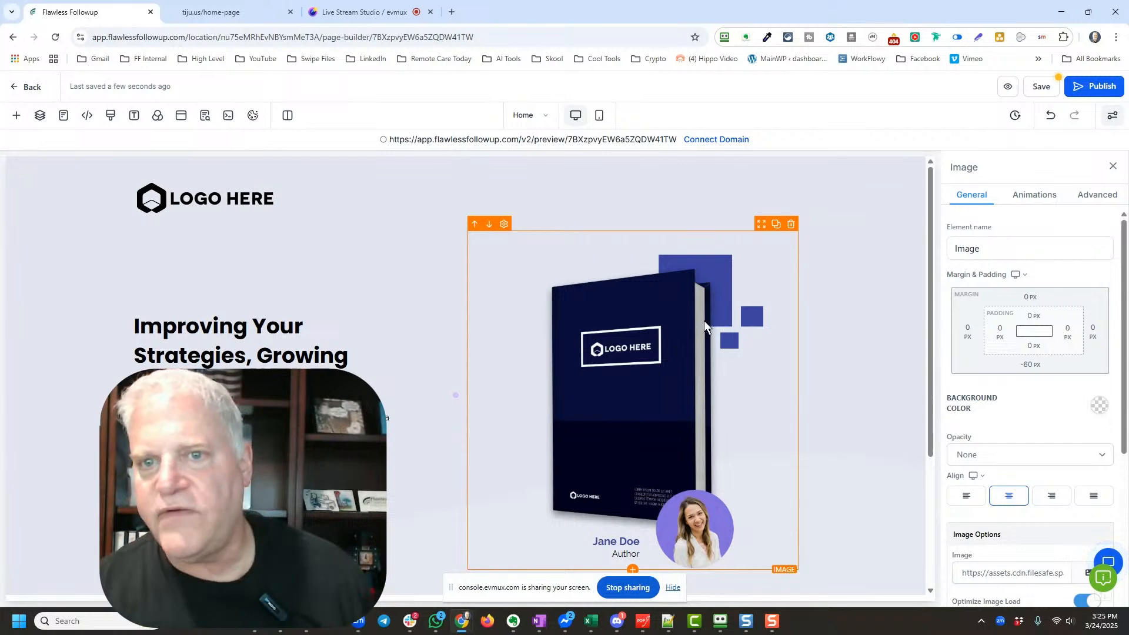
pyautogui.scroll(-5, 1029, 319)
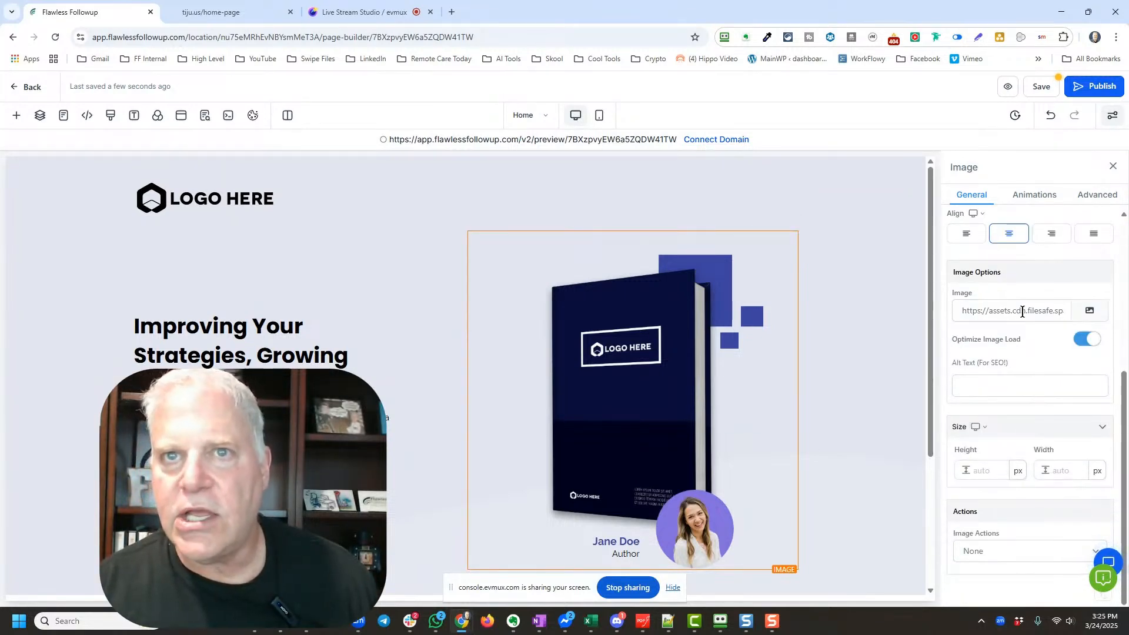
pyautogui.click(1089, 312)
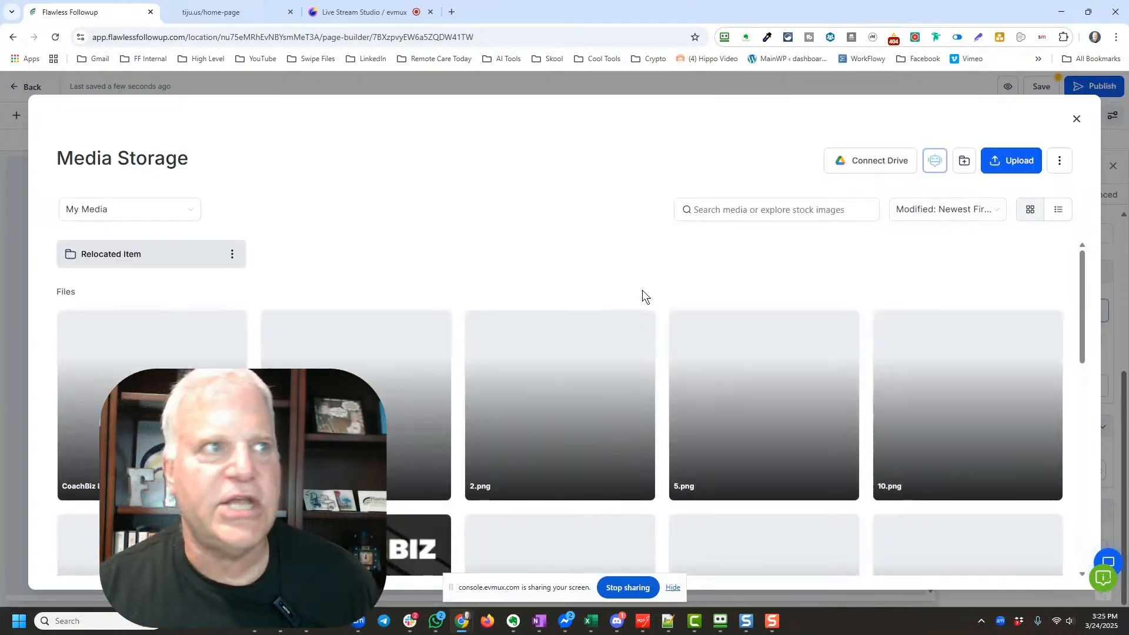
pyautogui.click(1011, 162)
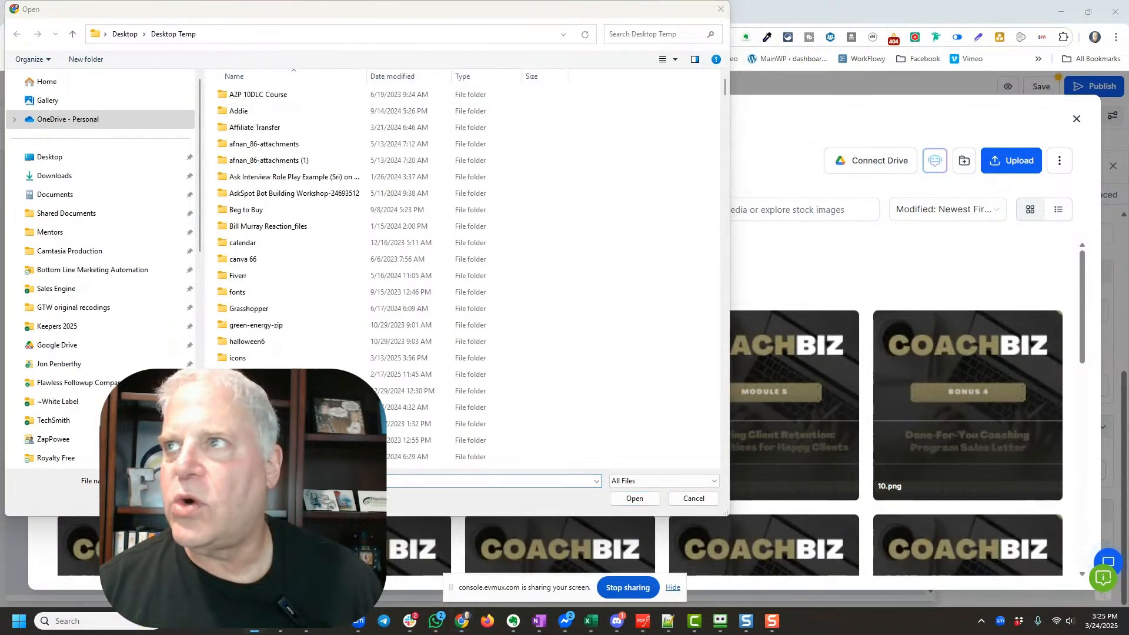
pyautogui.click(341, 33)
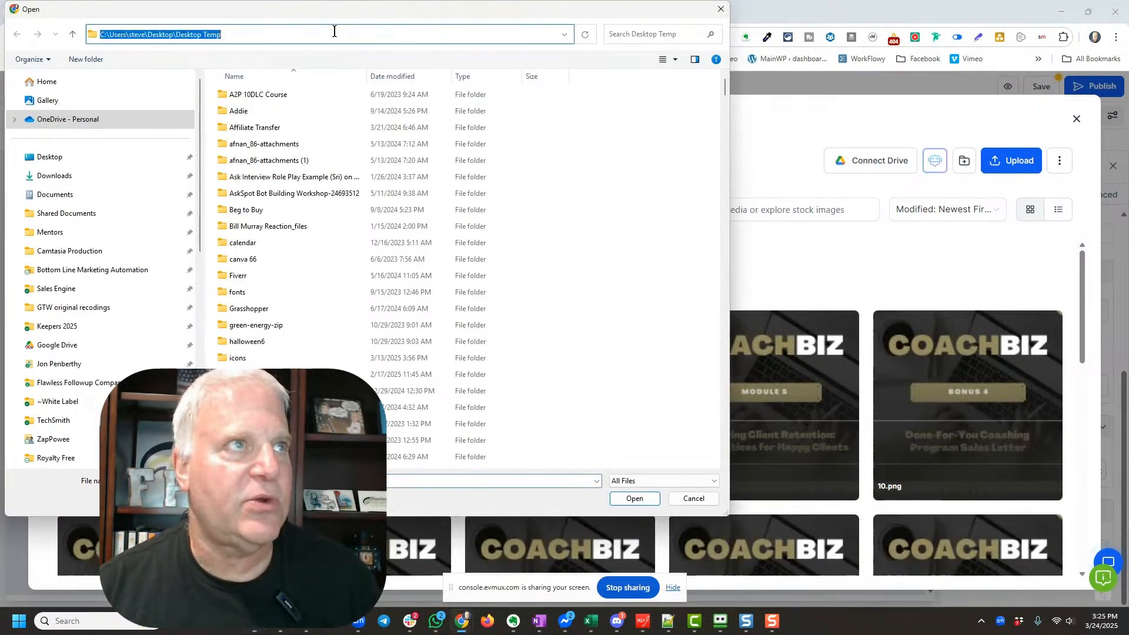
pyautogui.write('C:\\Live Streams\\20250324 CoachBiz Marketing Elements')
pyautogui.press('Return')
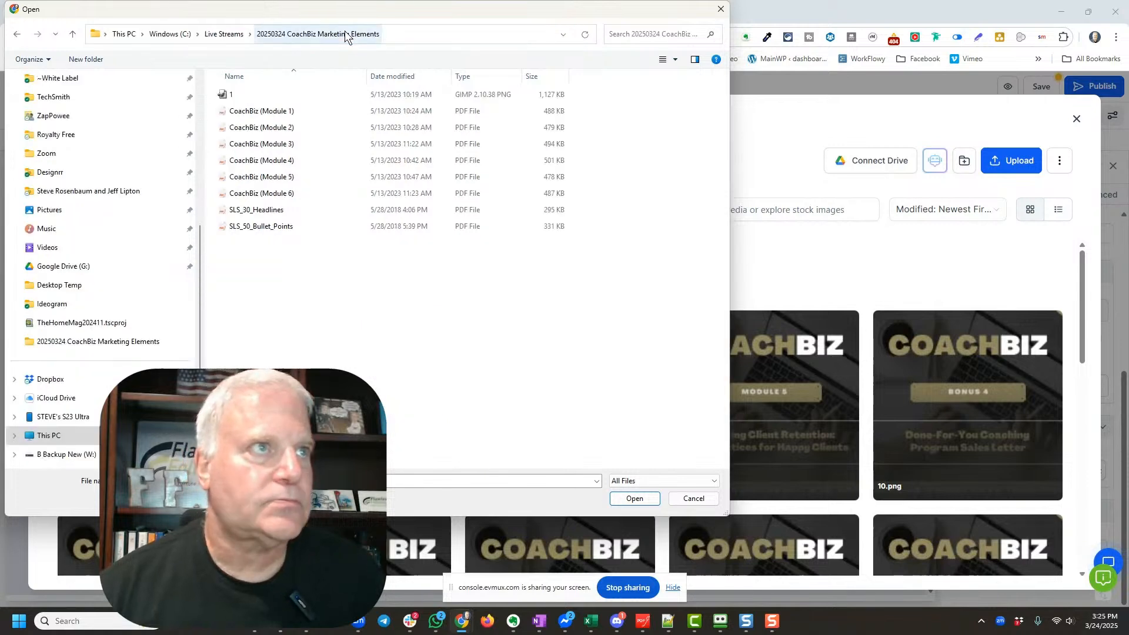
pyautogui.doubleClick(242, 98)
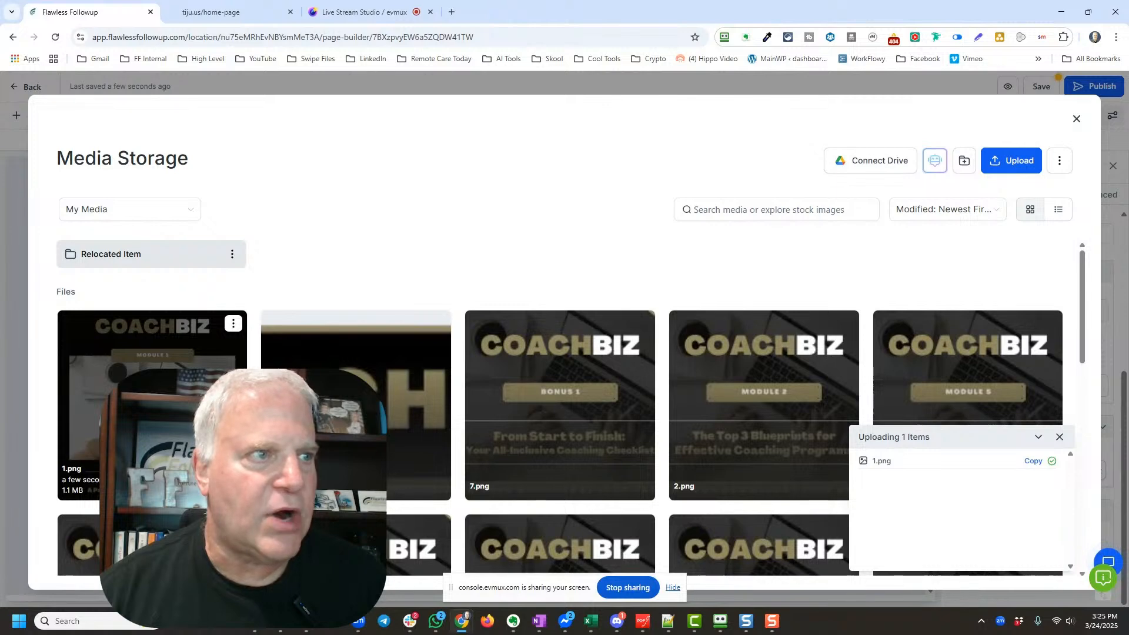
pyautogui.doubleClick(177, 412)
# Delete the author-name sub-headline and the "Author" paragraph overlapping the bottom of the CoachBiz cover image
pyautogui.scroll(-2, 654, 360)
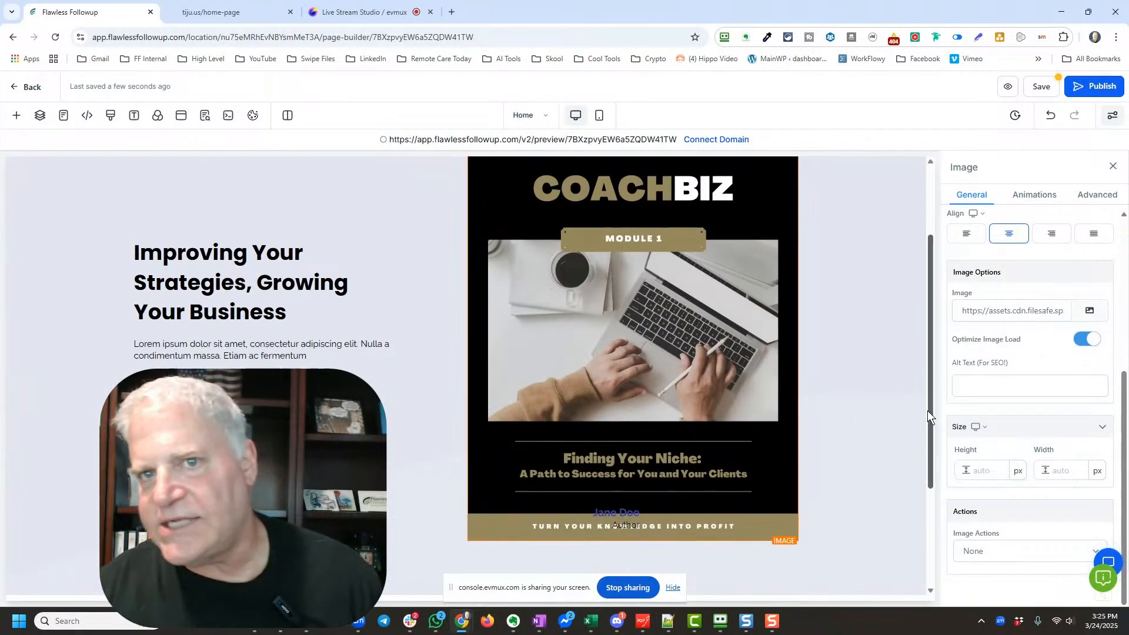
pyautogui.click(781, 531)
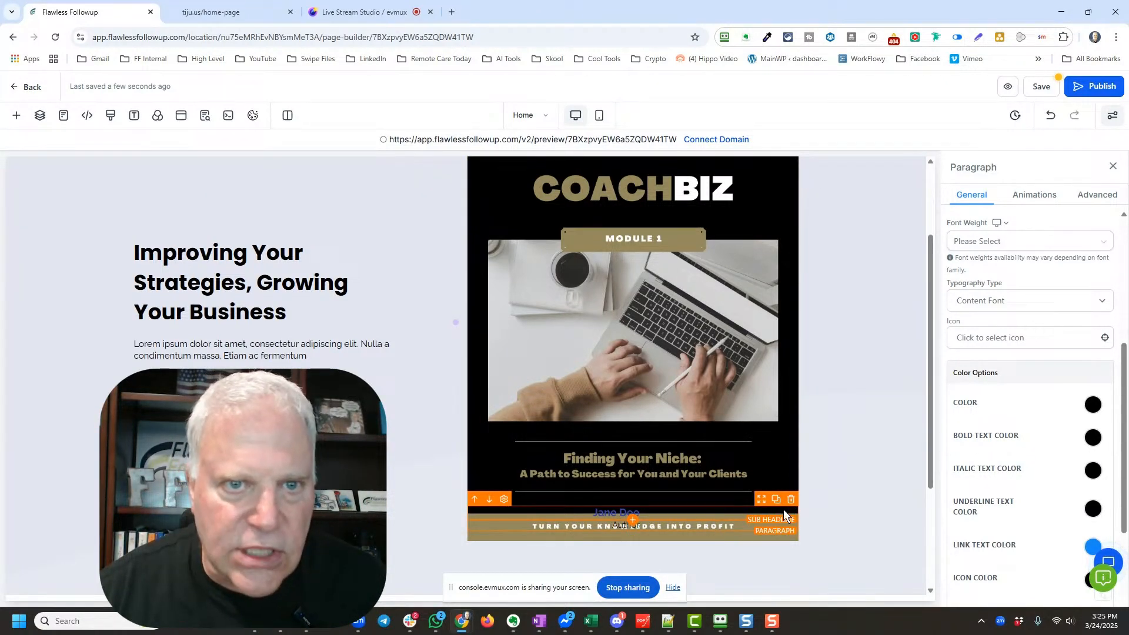
pyautogui.click(792, 502)
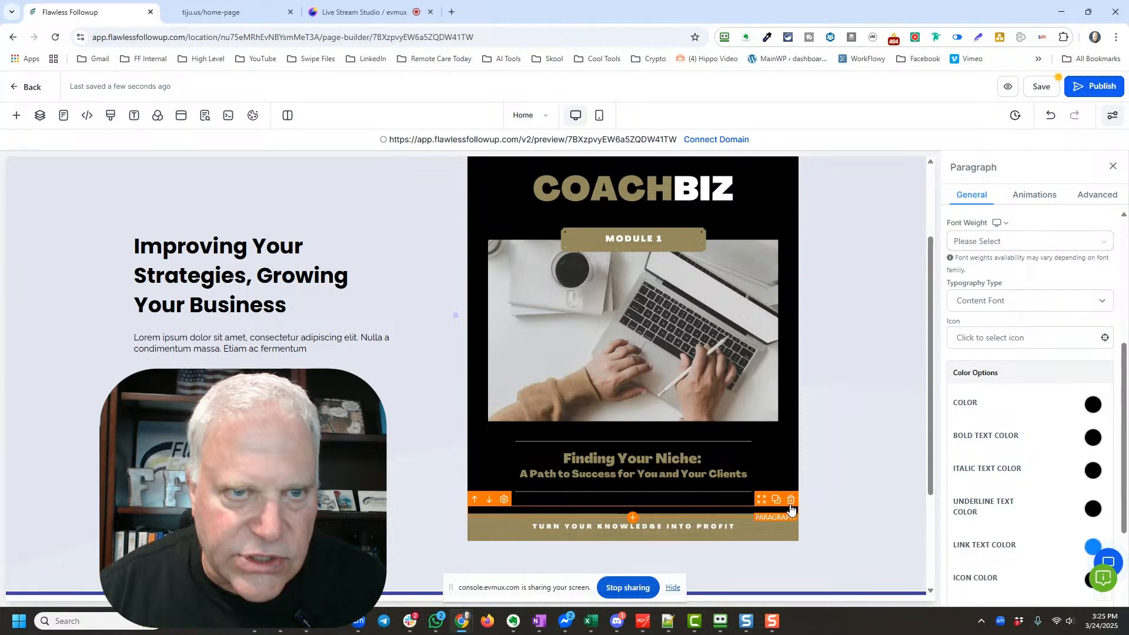
pyautogui.click(792, 500)
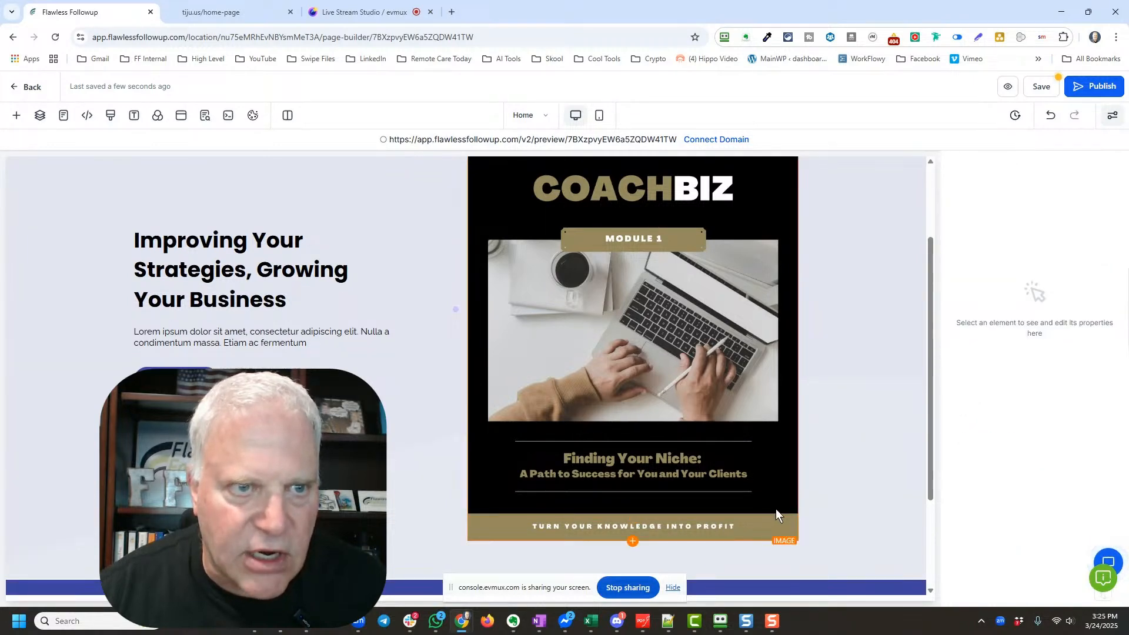
# Resize the CoachBiz cover image, trying widths of 300 and 400 px before setting the width to 500 px
pyautogui.scroll(2, 720, 440)
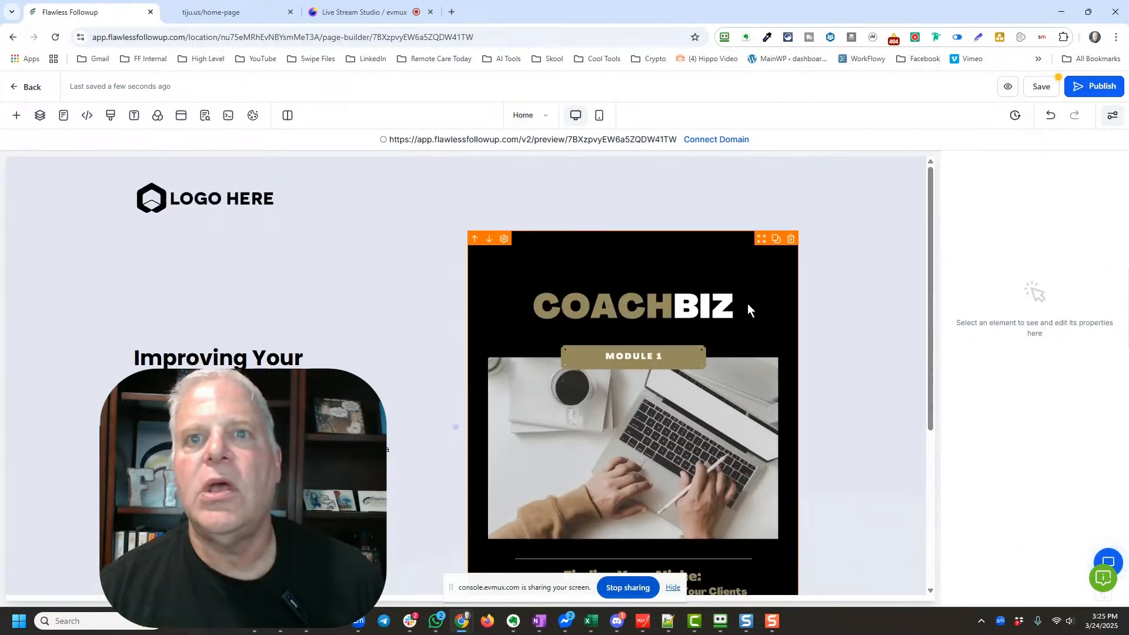
pyautogui.click(694, 322)
pyautogui.scroll(-5, 1024, 418)
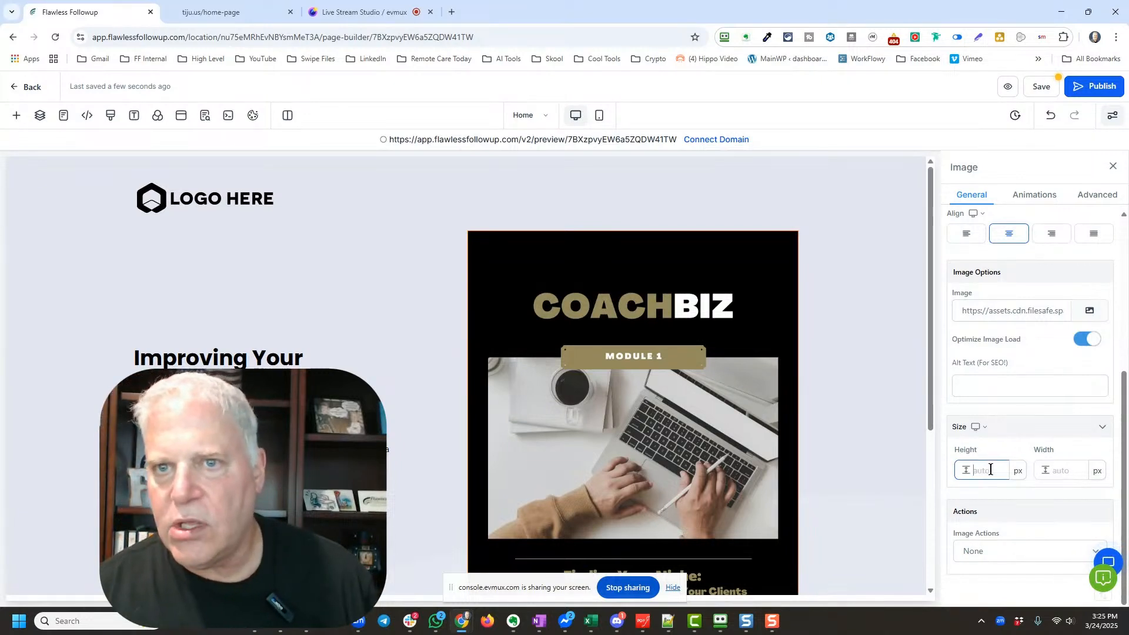
pyautogui.click(1065, 473)
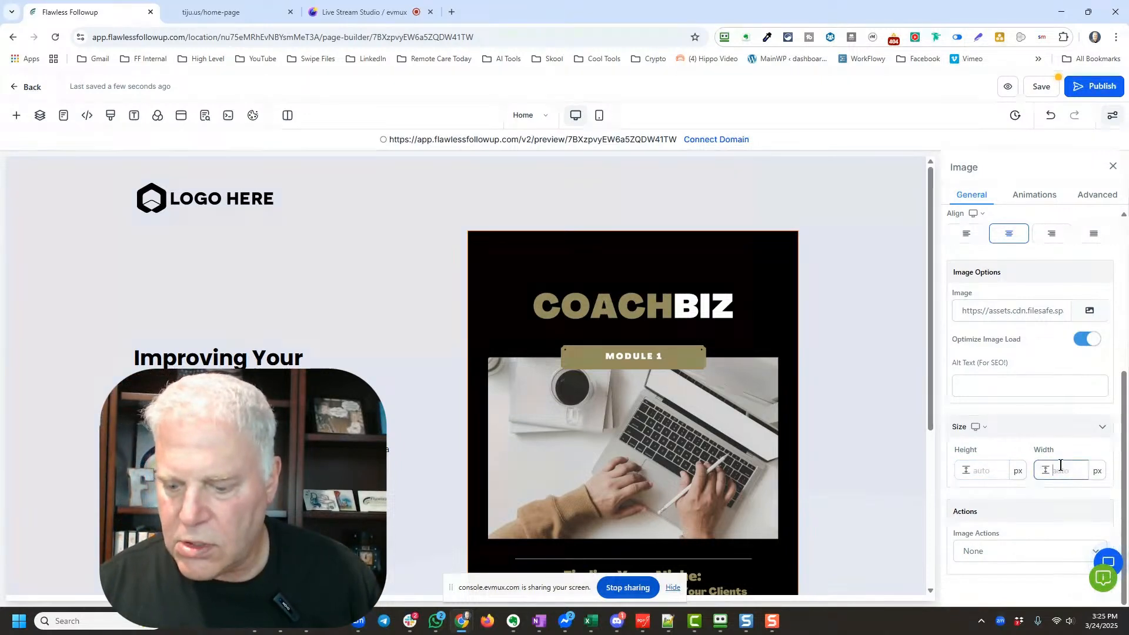
pyautogui.write('300')
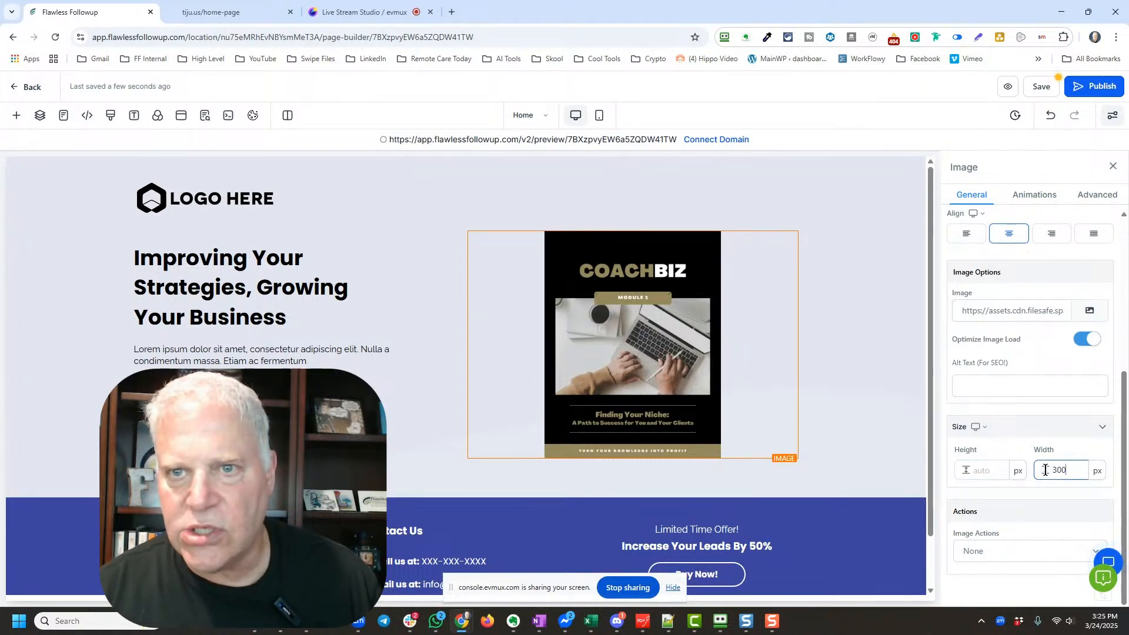
pyautogui.moveTo(1068, 471); pyautogui.dragTo(1056, 472)
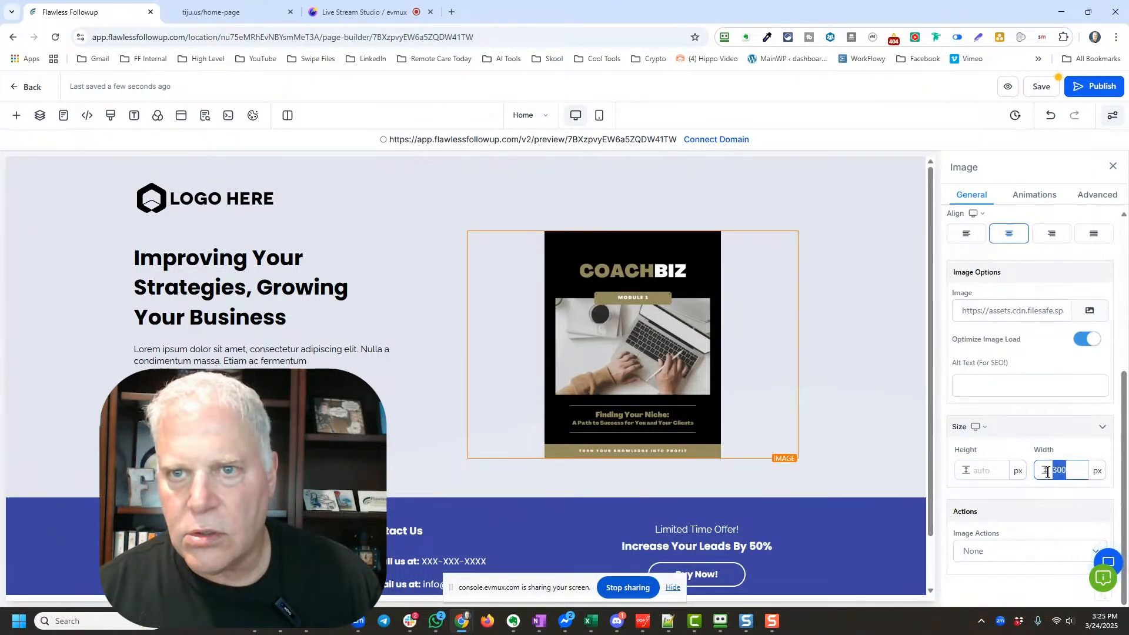
pyautogui.write('400')
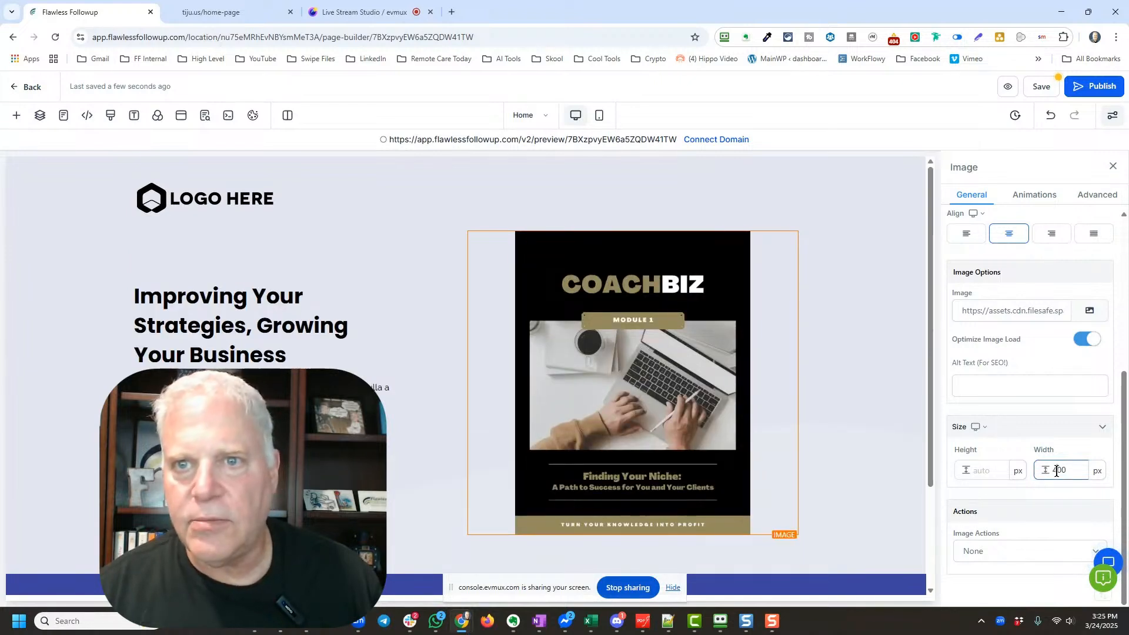
pyautogui.doubleClick(1054, 470)
pyautogui.write('300')
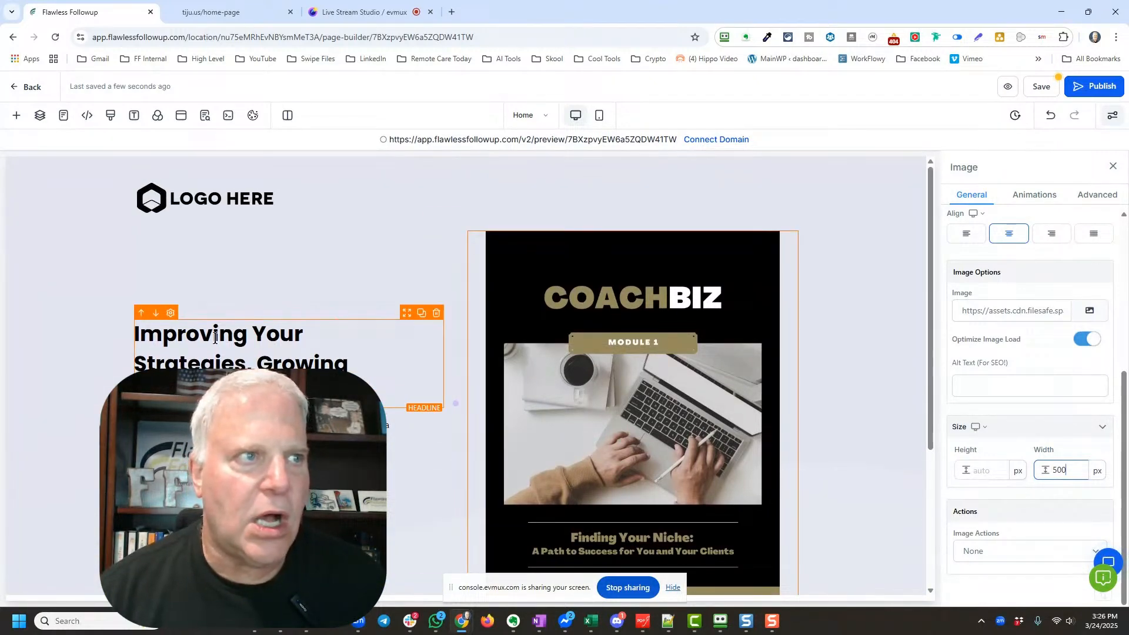
pyautogui.scroll(-1, 605, 427)
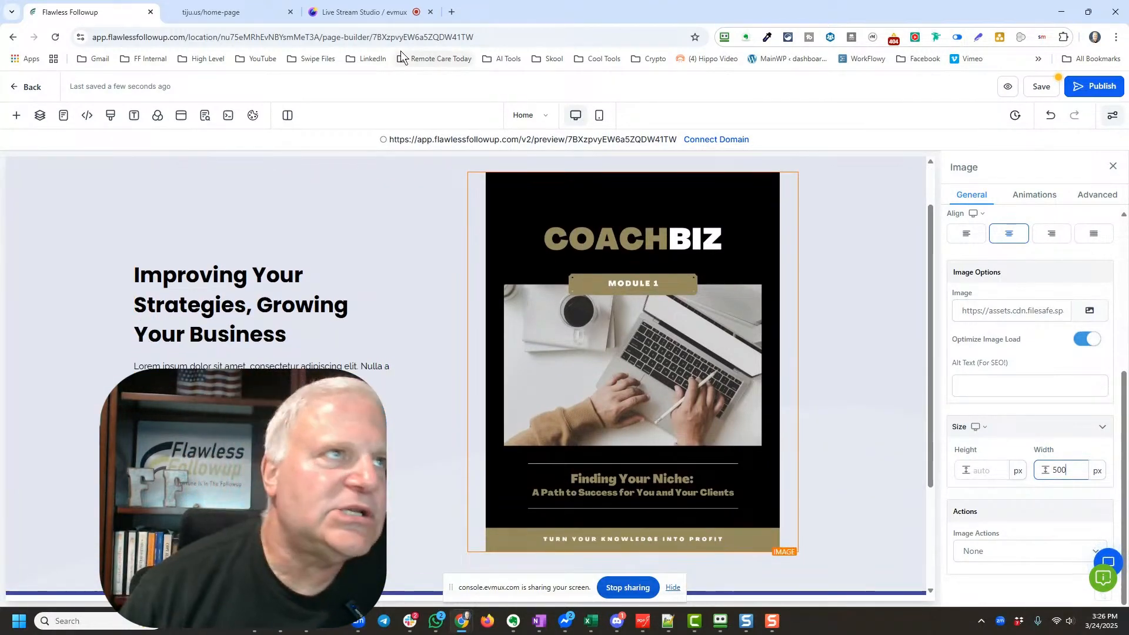
# Close the tiju.us home page and open ChatGPT in a new browser tab
pyautogui.click(244, 12)
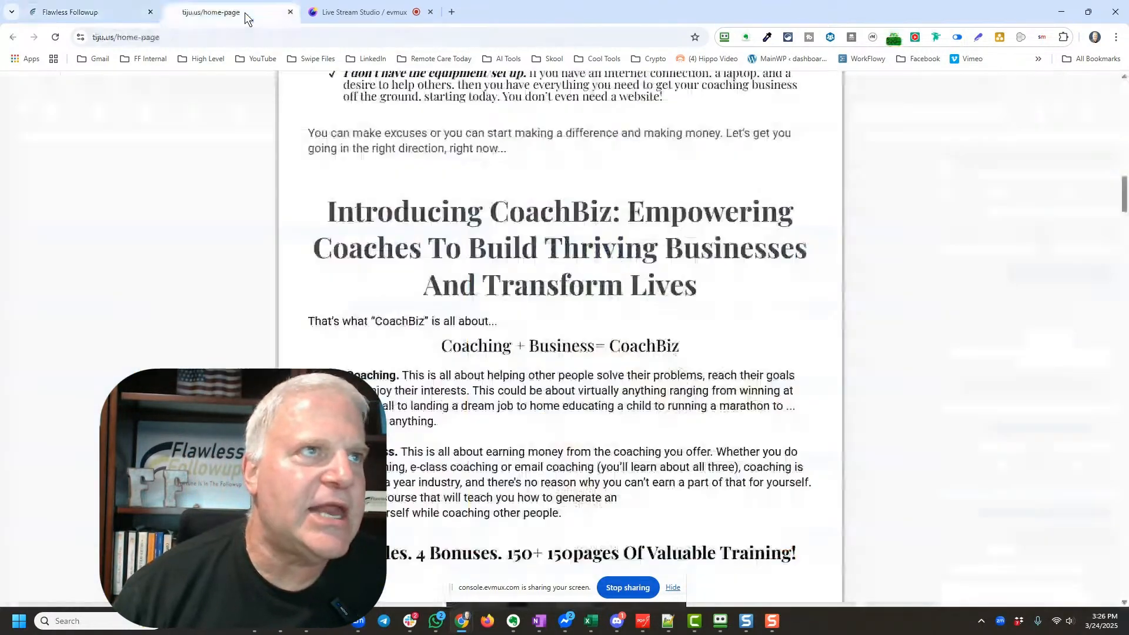
pyautogui.click(291, 13)
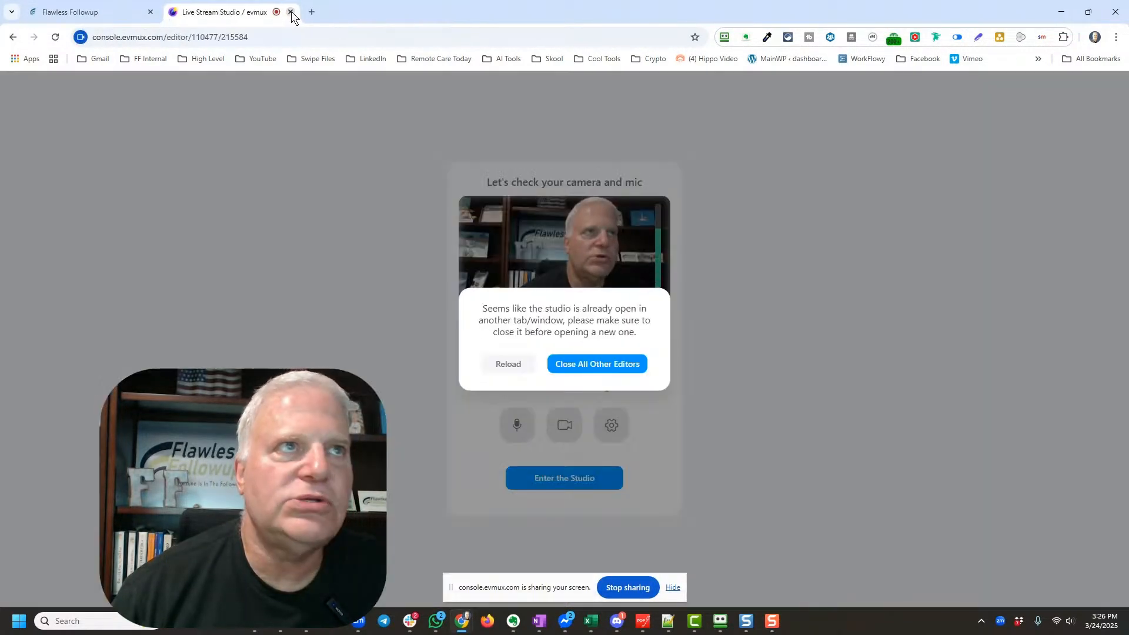
pyautogui.click(311, 12)
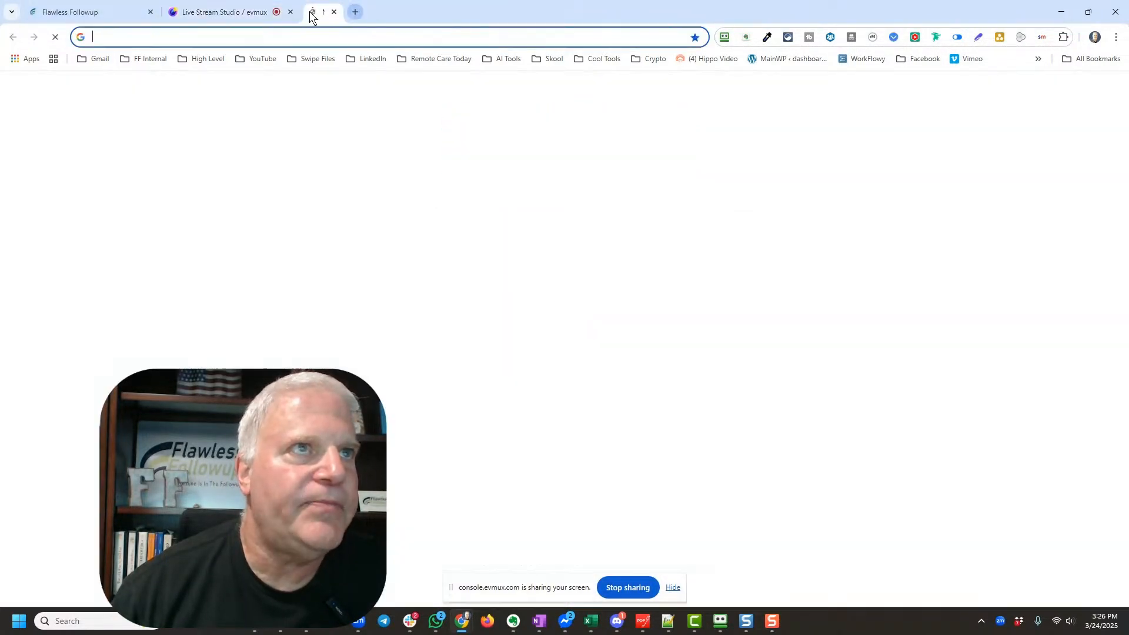
pyautogui.click(500, 58)
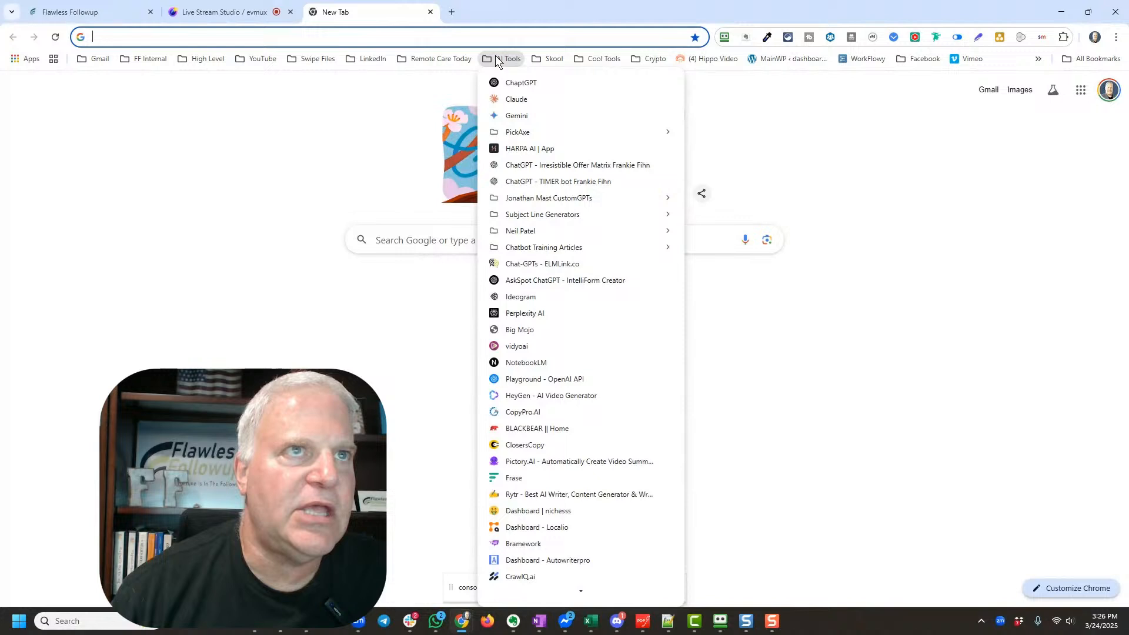
pyautogui.click(539, 82)
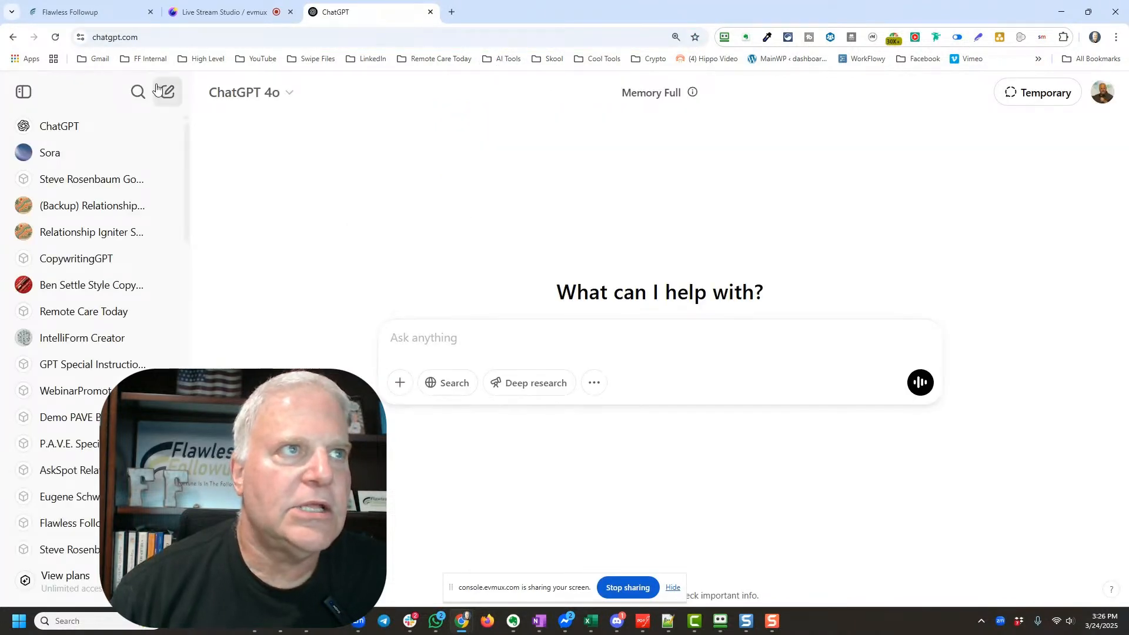
# Set the ChatGPT model to GPT-4.5 and place the cursor in the empty prompt
pyautogui.click(289, 97)
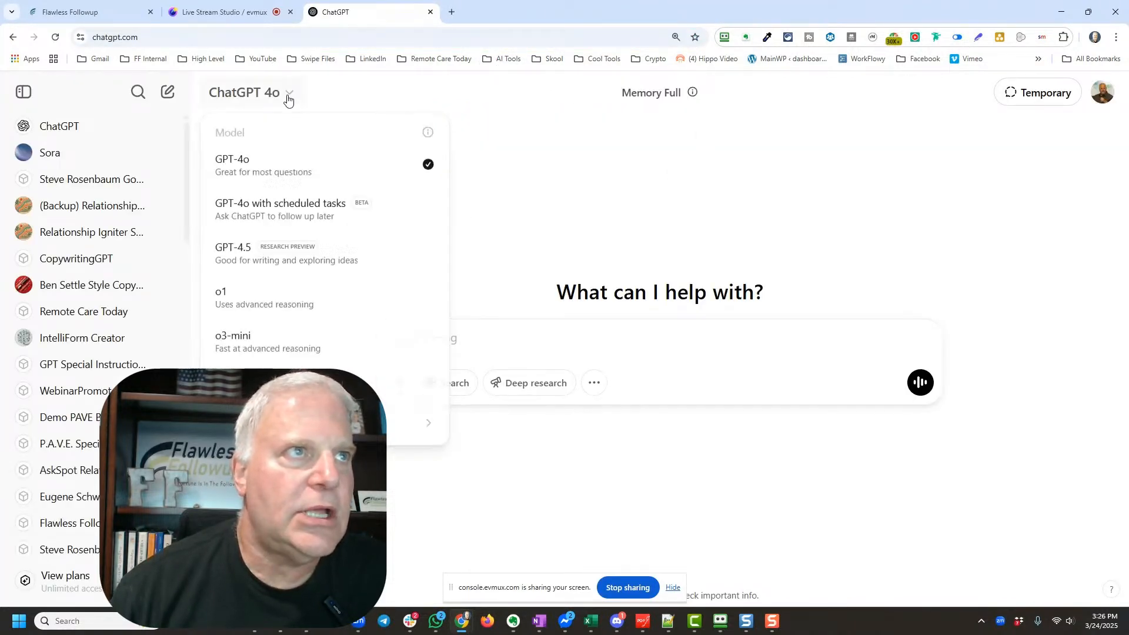
pyautogui.click(365, 270)
pyautogui.click(630, 346)
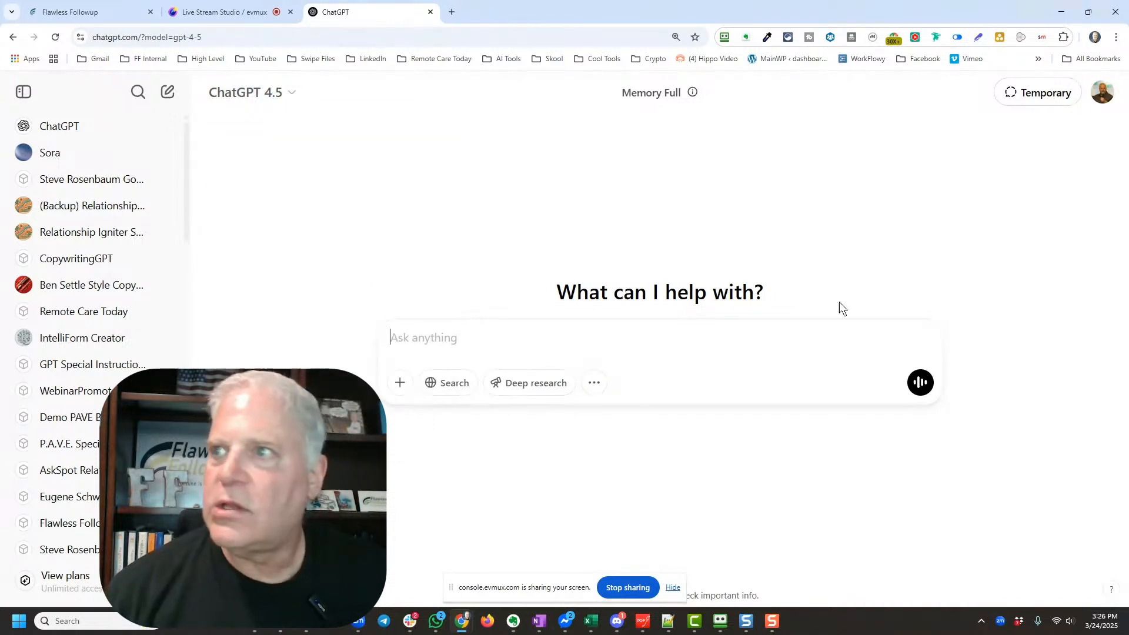
# Attach the CoachBiz (Module 1) PDF from the 20250324 CoachBiz Marketing Elements folder to the ChatGPT prompt
pyautogui.moveTo(1128, 82); pyautogui.dragTo(257, 65)
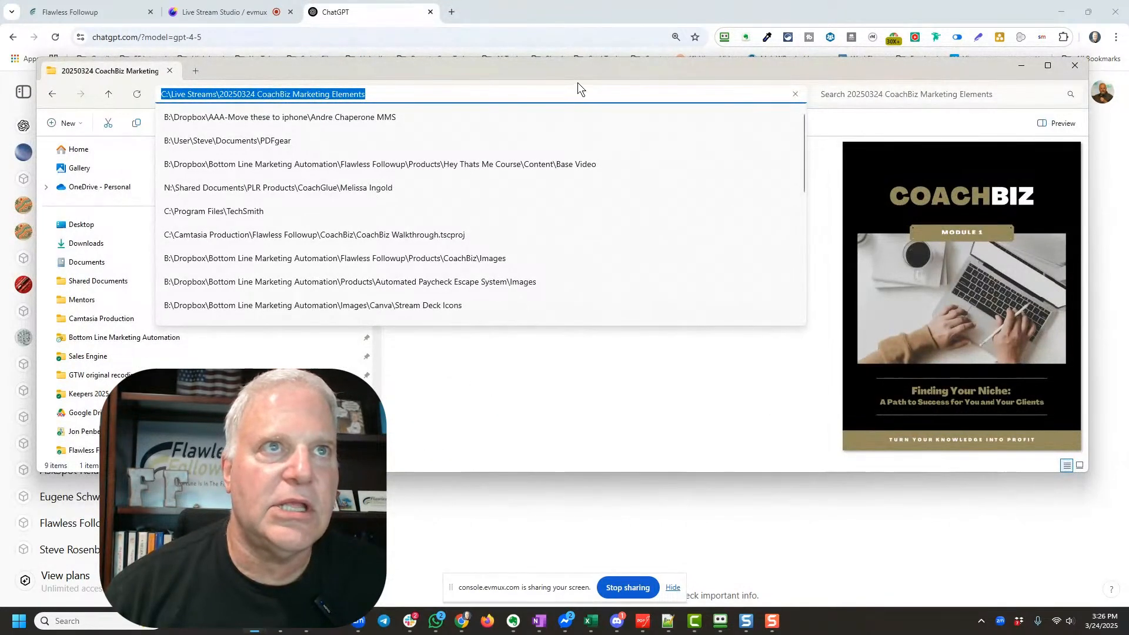
pyautogui.press('Escape')
pyautogui.click(446, 200)
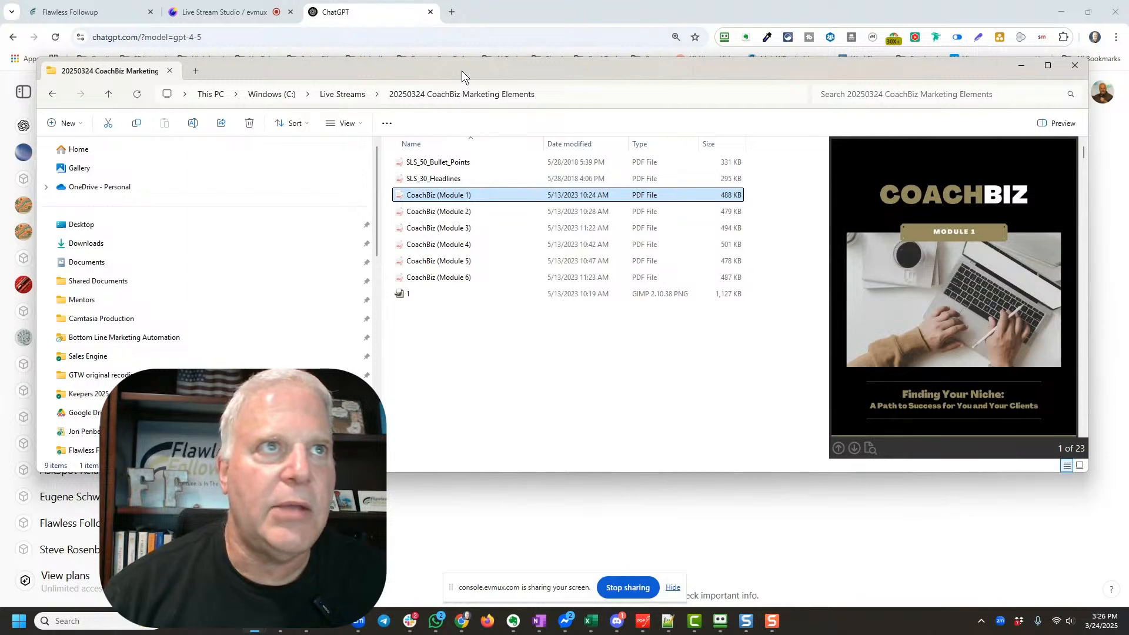
pyautogui.moveTo(461, 71); pyautogui.dragTo(1001, 280)
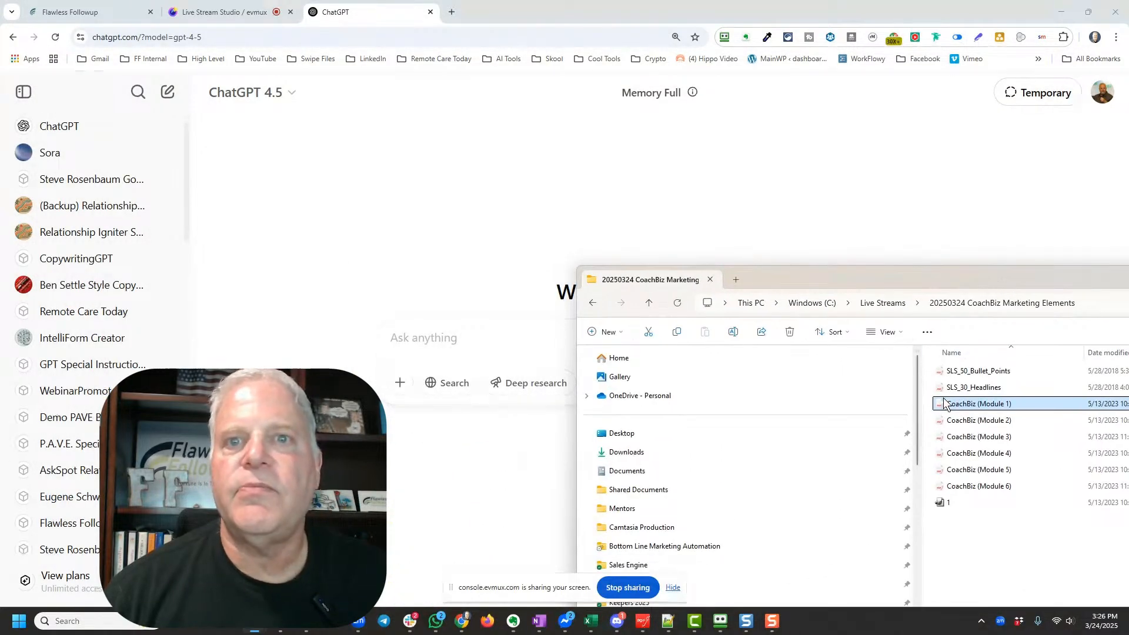
pyautogui.moveTo(944, 404); pyautogui.dragTo(490, 338)
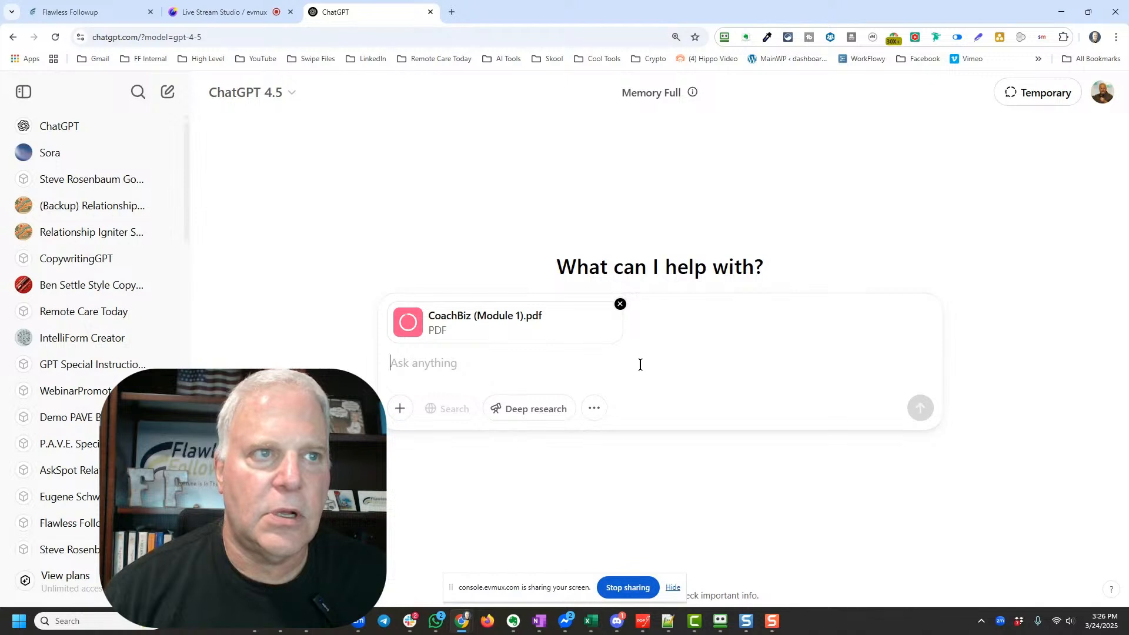
# Send the prompt "Chat, please read that ebook. This is going to be a lead magnet. Please summarize the book and tell me the target audience"
pyautogui.write('C')
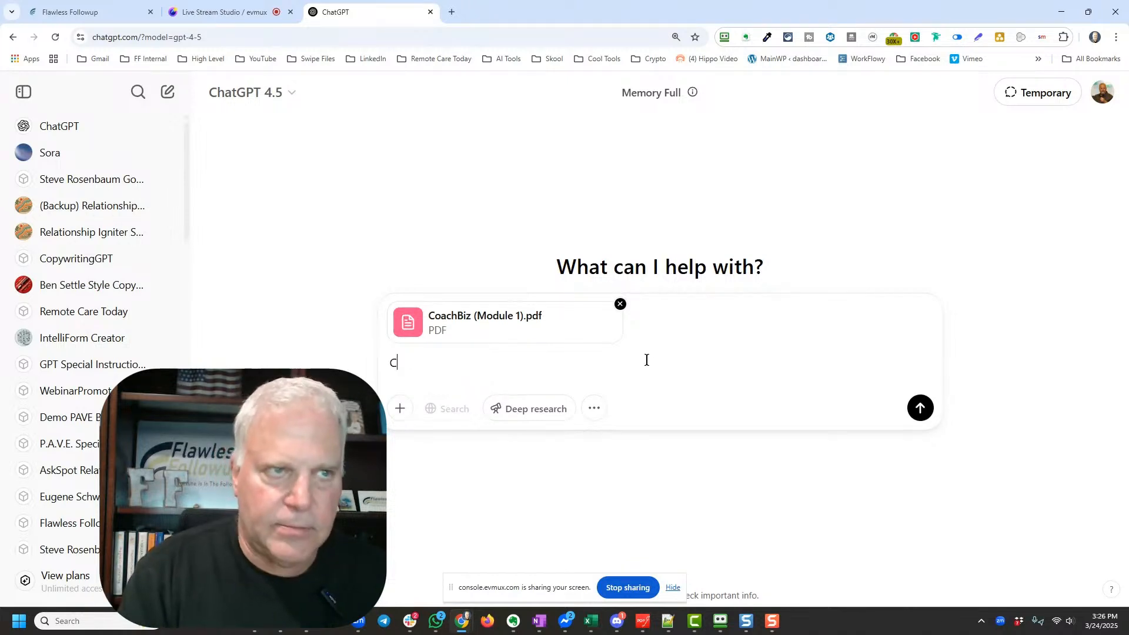
pyautogui.write('hat, p')
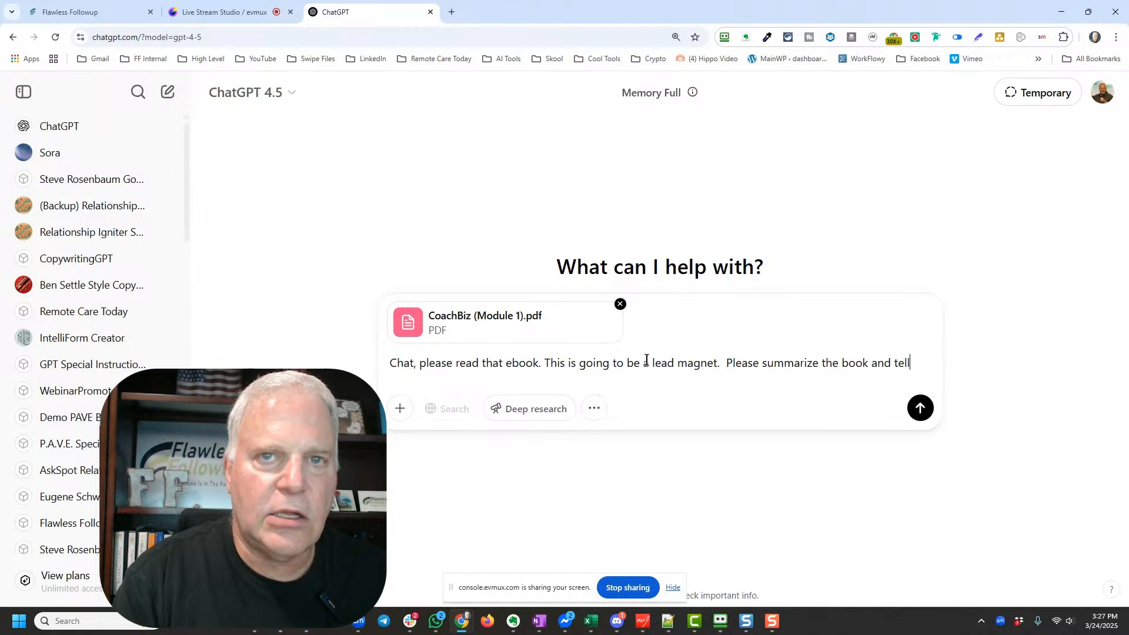
pyautogui.write('me the tar')
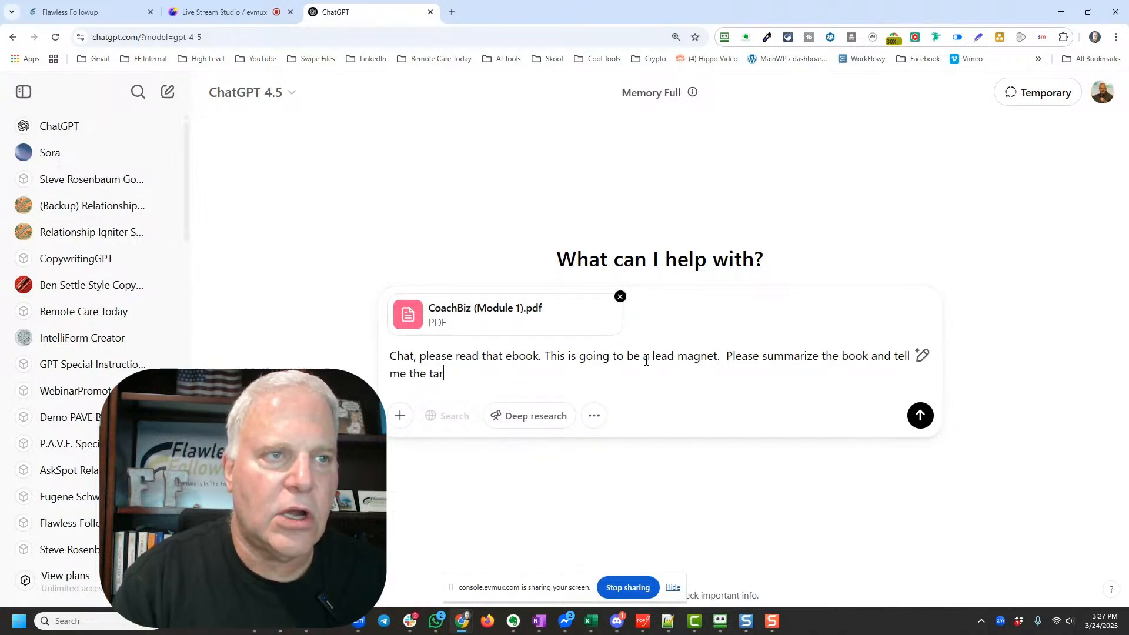
pyautogui.write('get audience')
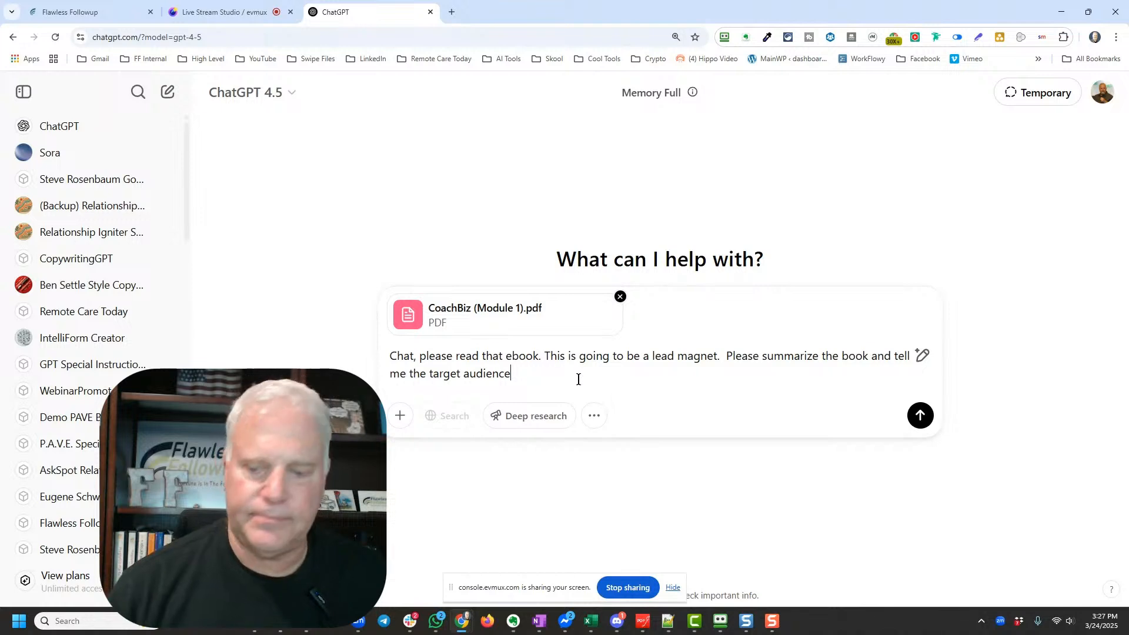
pyautogui.press('Return')
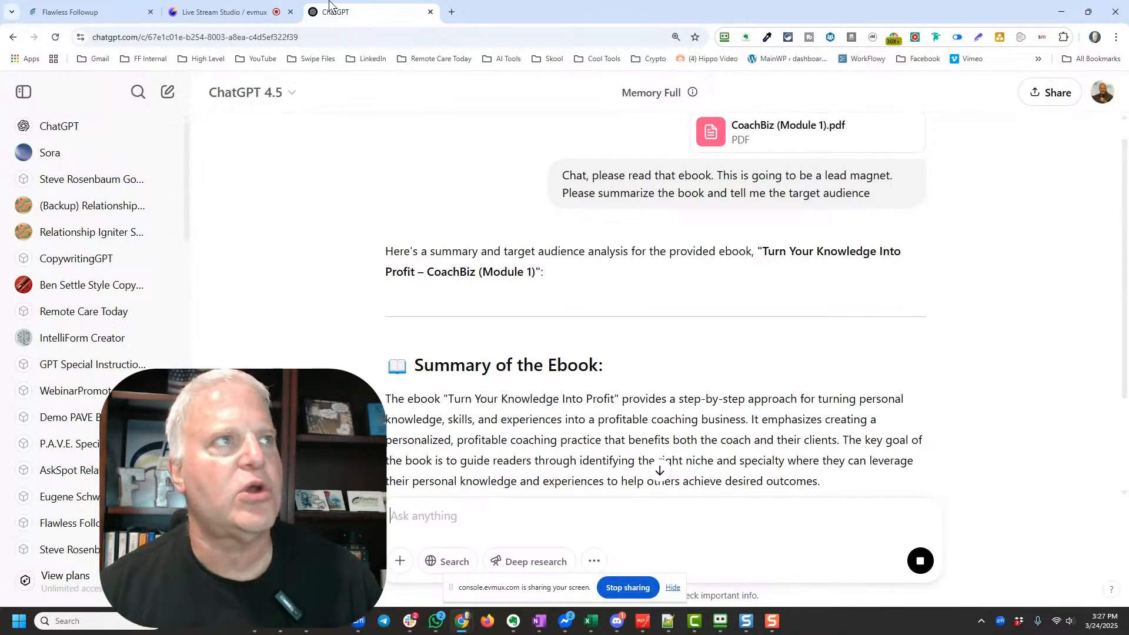
# Close the duplicate Live Stream Studio tab and bring up the studio session that is already running
pyautogui.click(235, 17)
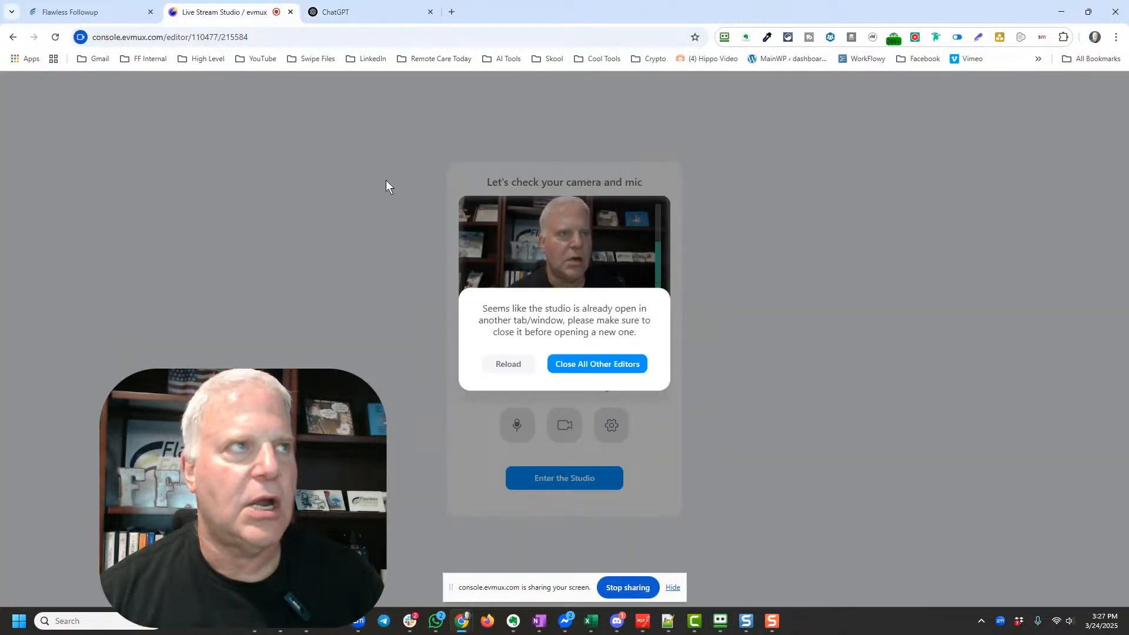
pyautogui.click(290, 12)
pyautogui.moveTo(474, 6); pyautogui.dragTo(500, 3)
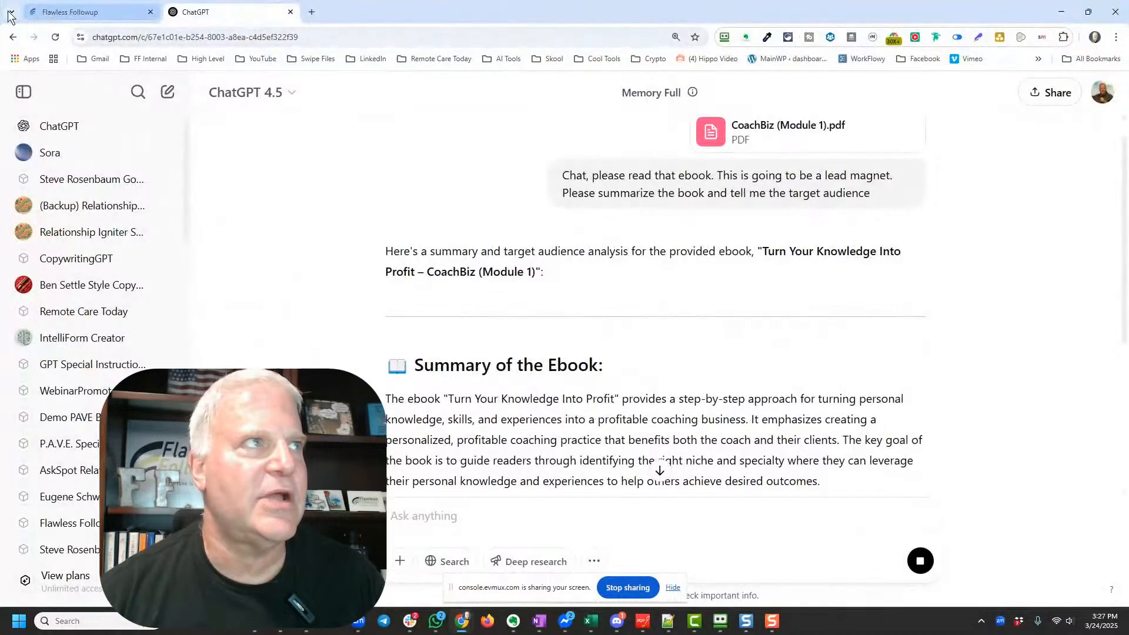
pyautogui.click(11, 13)
pyautogui.click(88, 108)
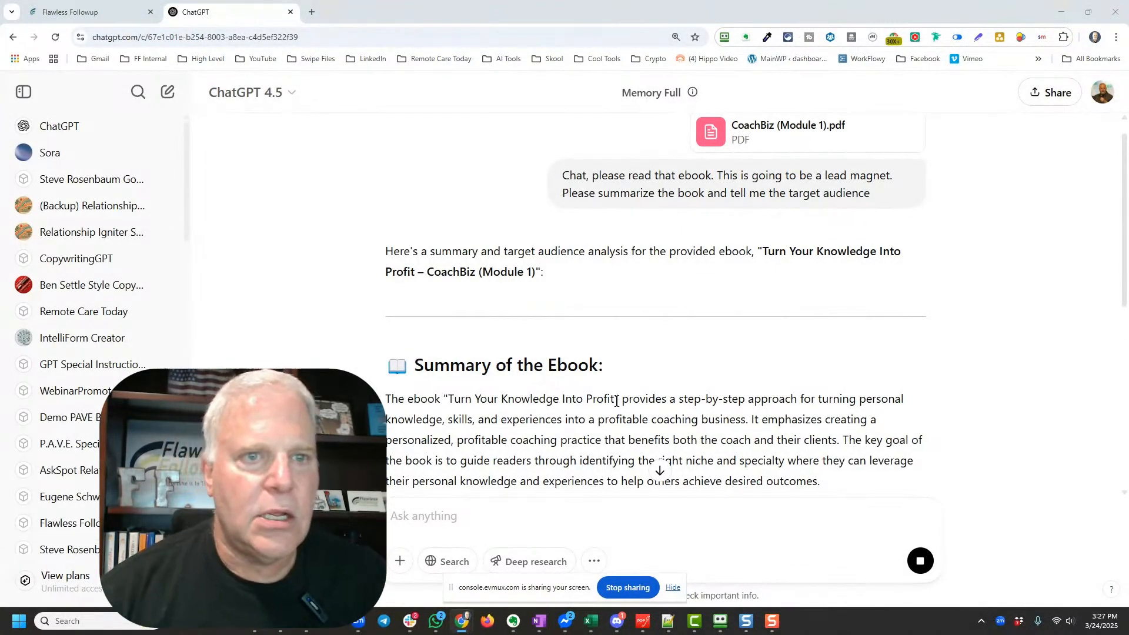
# Read through ChatGPT's ebook summary, its key steps and the target audience section
pyautogui.scroll(-1, 912, 391)
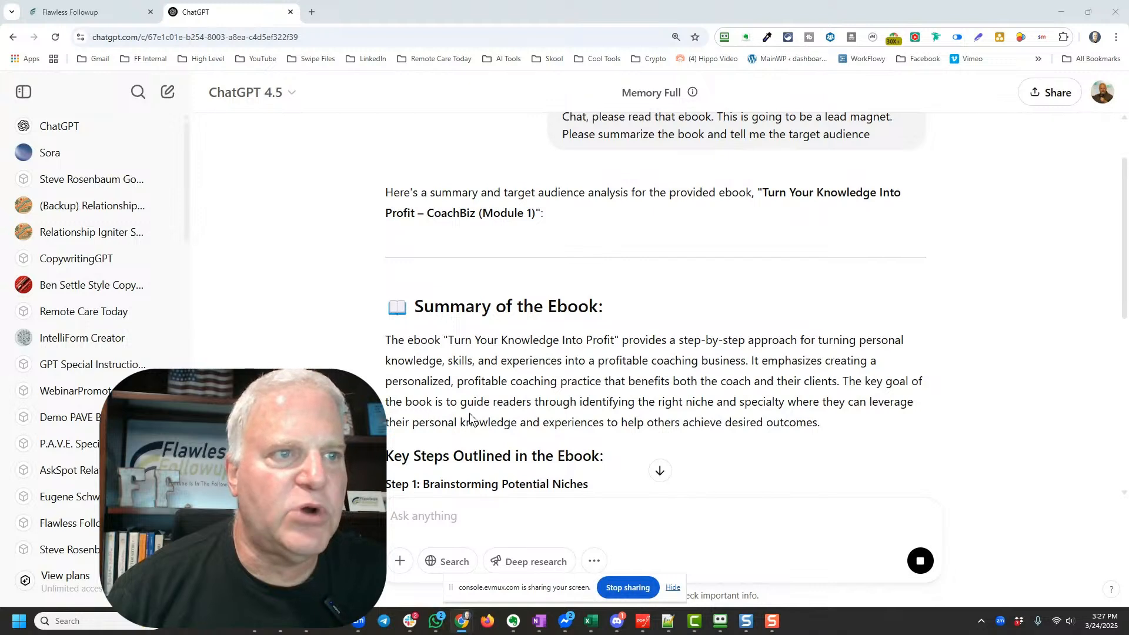
pyautogui.scroll(-1, 520, 415)
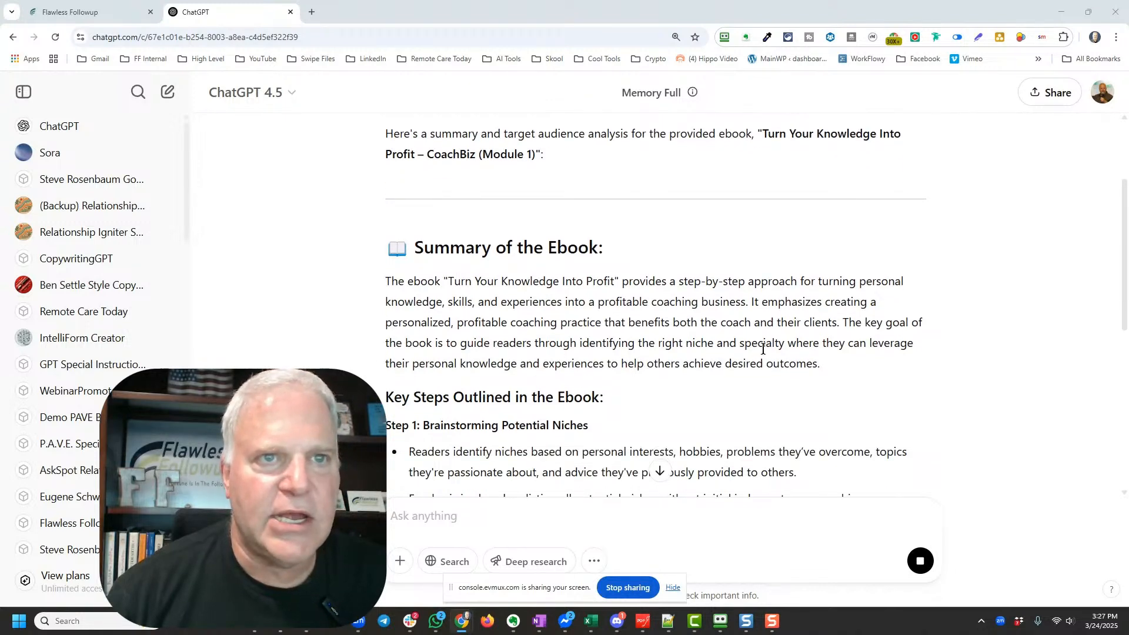
pyautogui.scroll(-2, 527, 365)
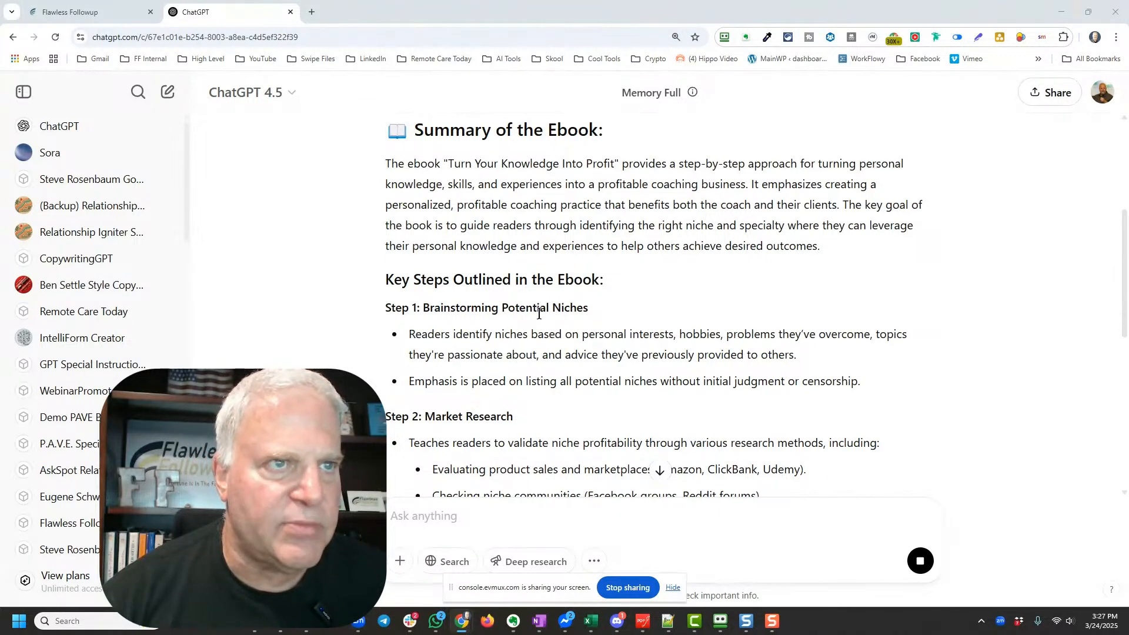
pyautogui.scroll(-3, 466, 284)
pyautogui.scroll(-4, 494, 348)
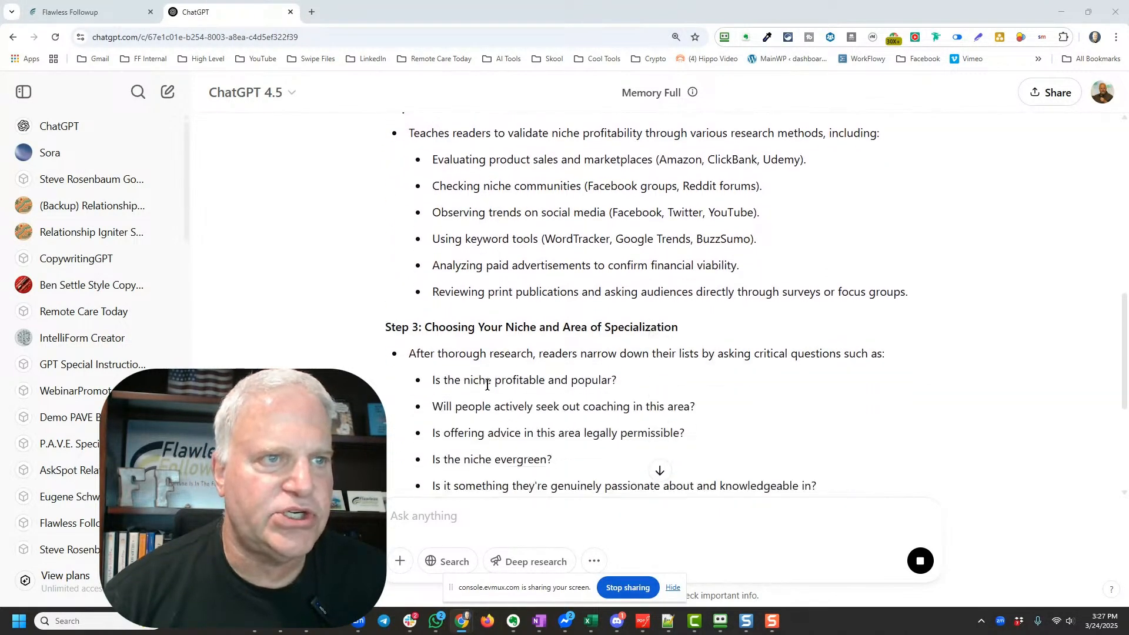
pyautogui.scroll(-5, 585, 392)
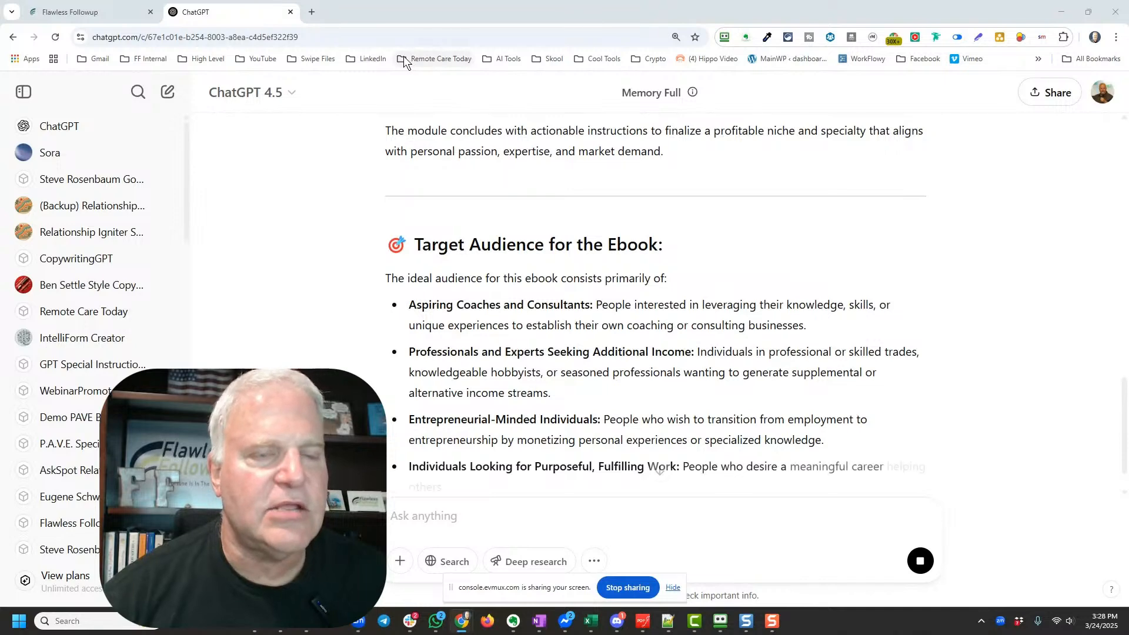
# Return to the Flawless Followup page builder and duplicate its browser tab
pyautogui.click(13, 15)
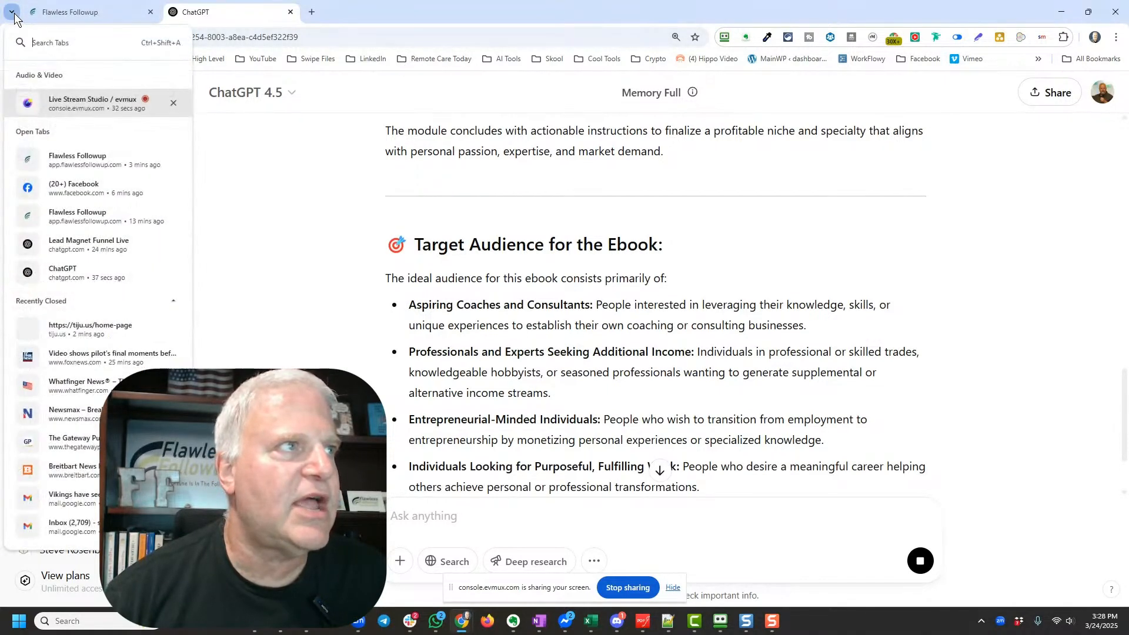
pyautogui.click(83, 16)
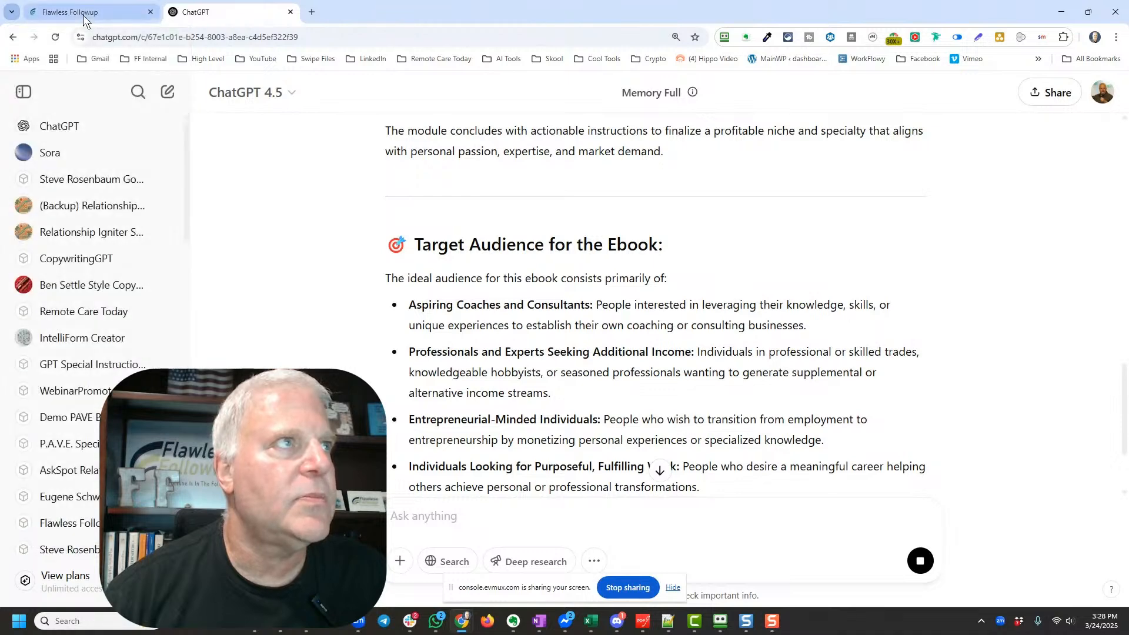
pyautogui.click(101, 15)
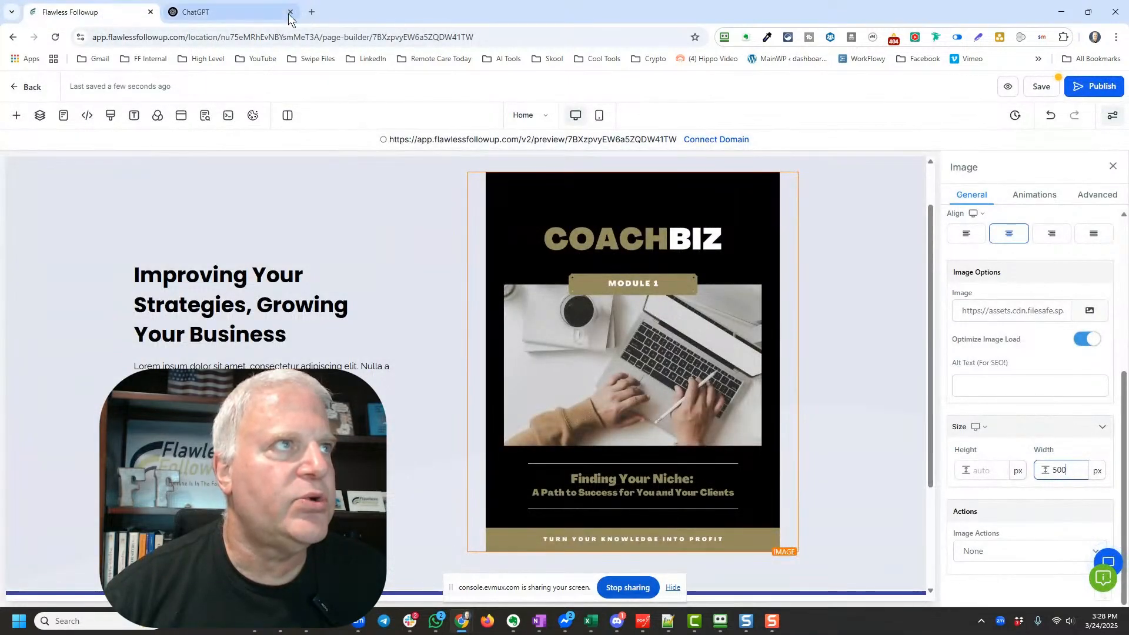
pyautogui.rightClick(94, 14)
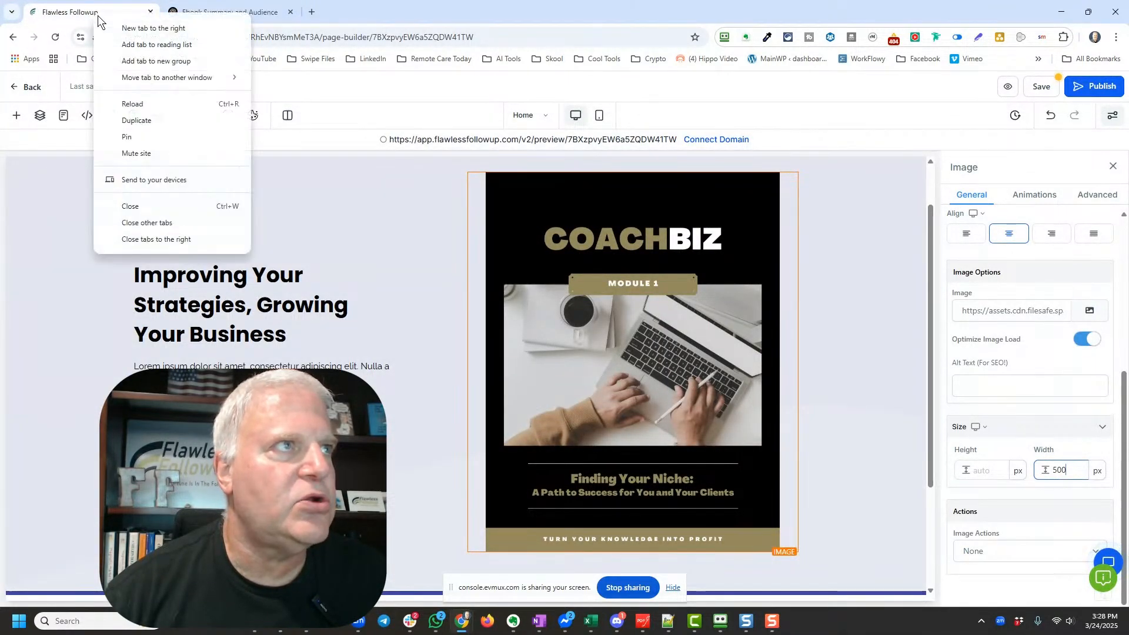
pyautogui.click(171, 121)
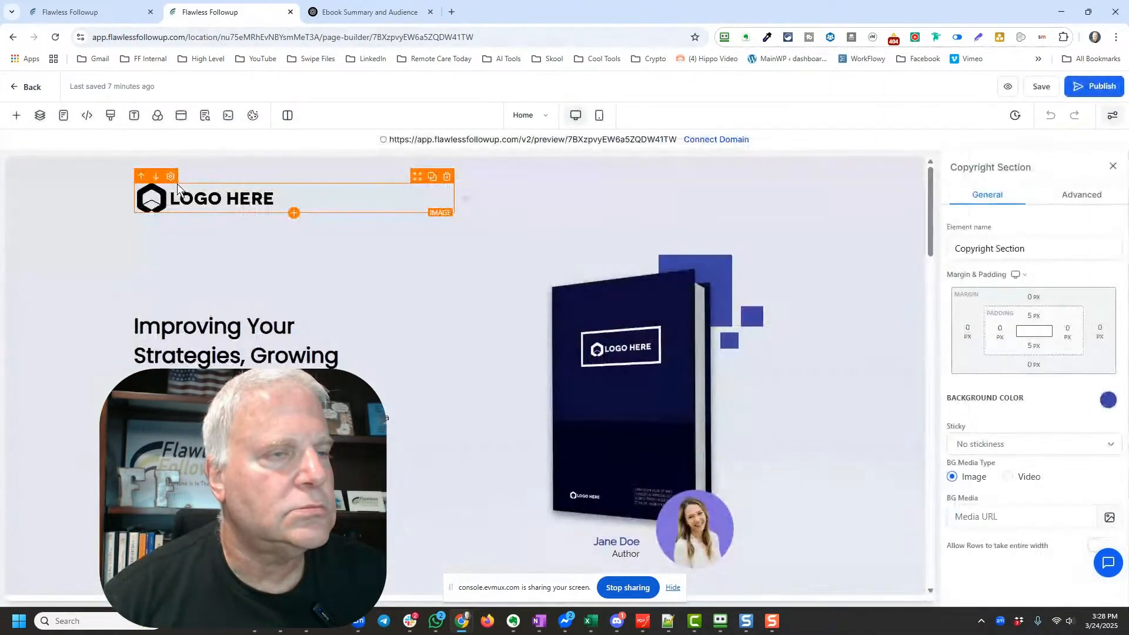
# Leave the page builder in the duplicated tab and preview the CoachBiz Offer page of the CoachBiz Enrollment funnel
pyautogui.click(22, 86)
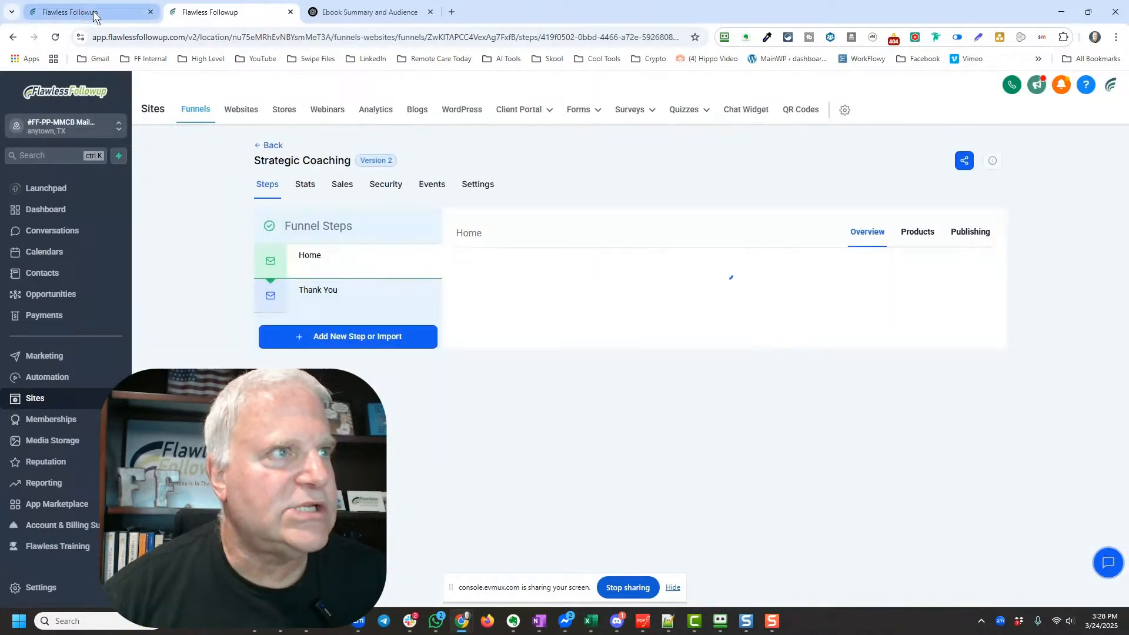
pyautogui.click(88, 13)
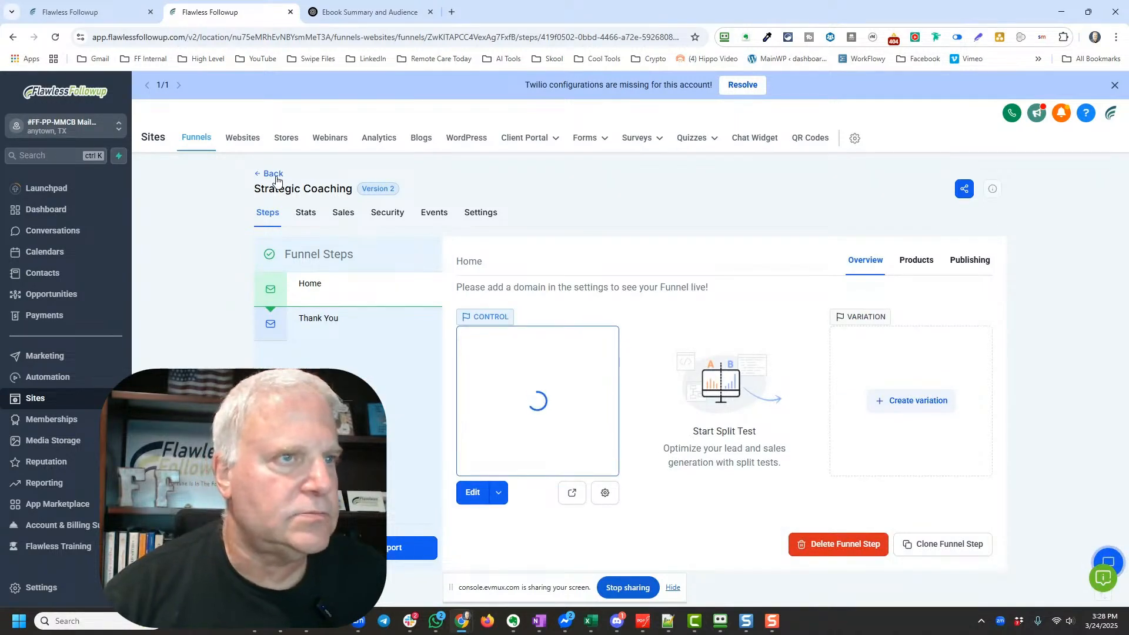
pyautogui.click(273, 174)
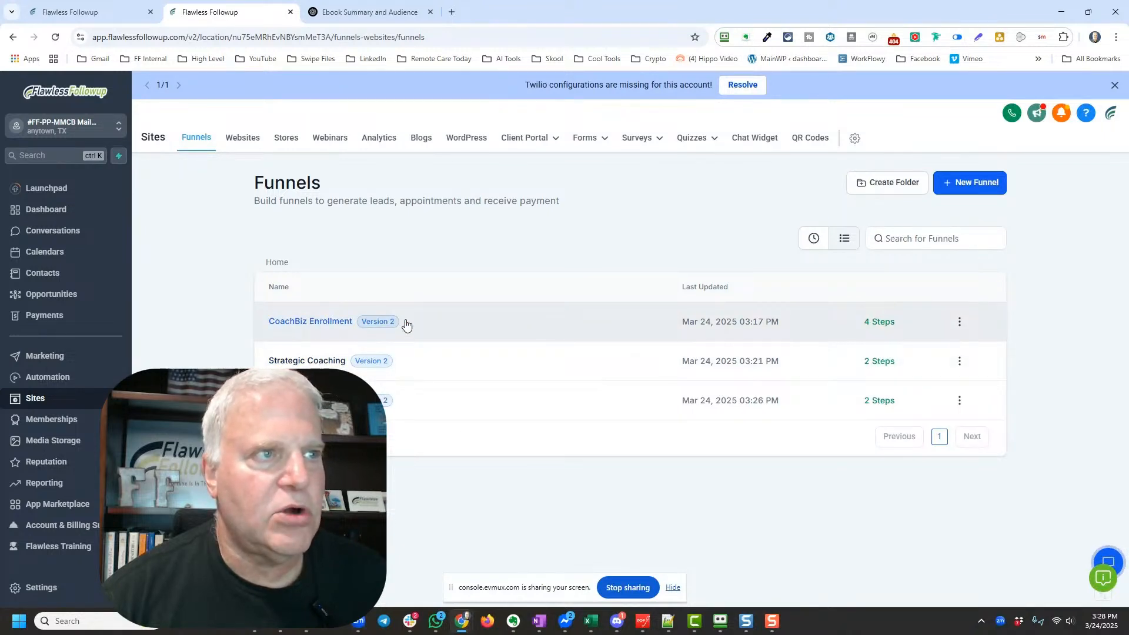
pyautogui.click(317, 321)
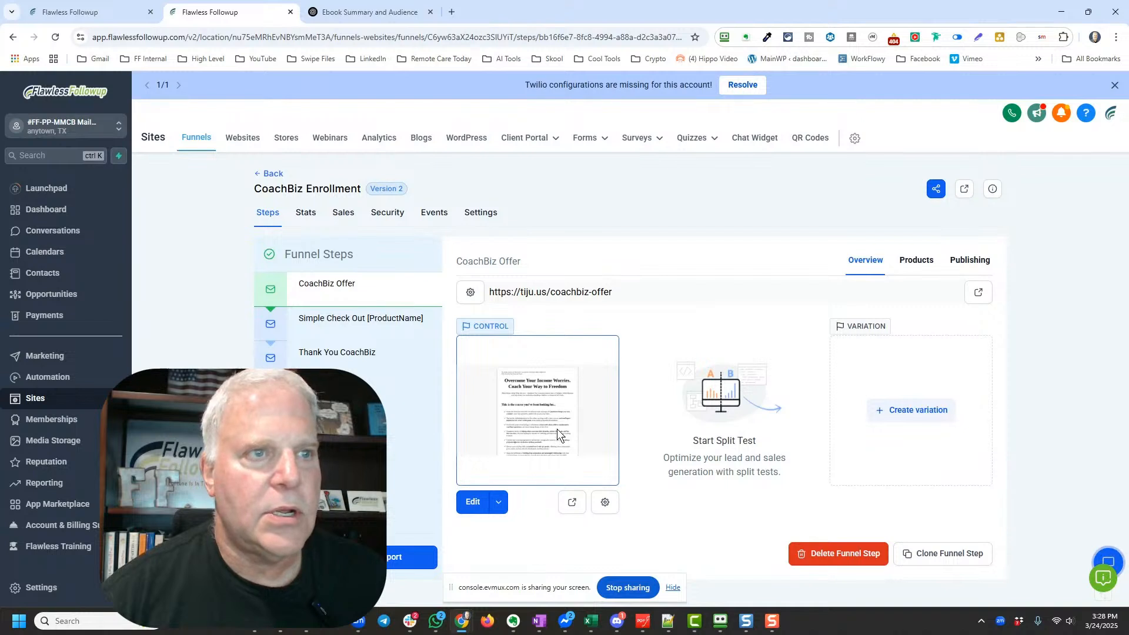
pyautogui.click(574, 504)
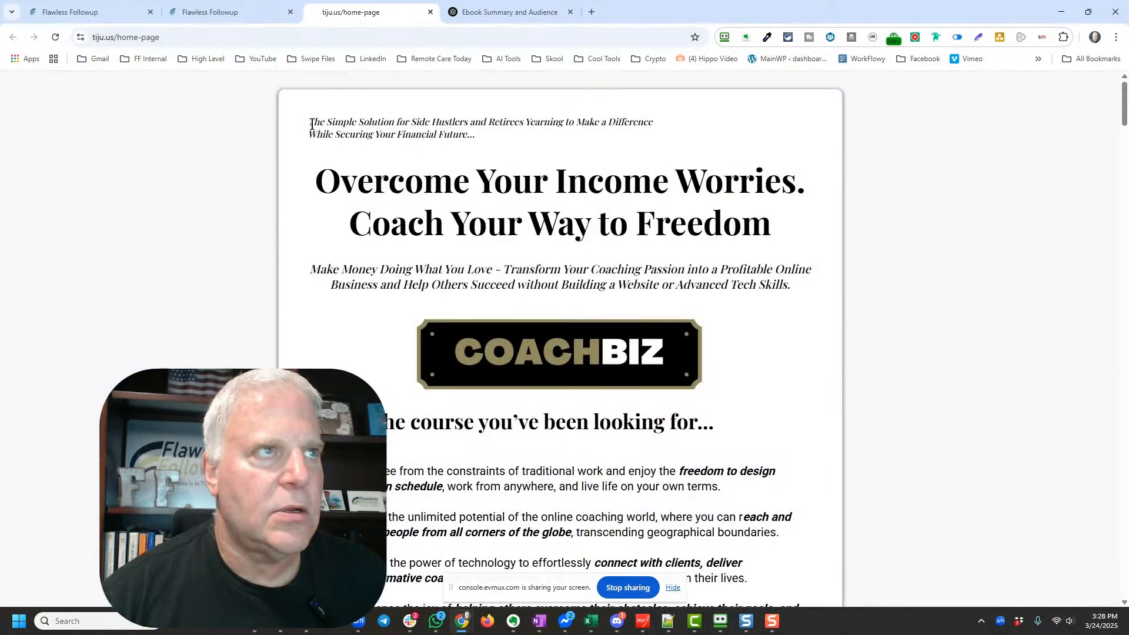
# Select the whole CoachBiz sales page text, from "The Simple Solution for Side Hustlers" through "Then order now…"
pyautogui.moveTo(312, 124); pyautogui.dragTo(376, 201)
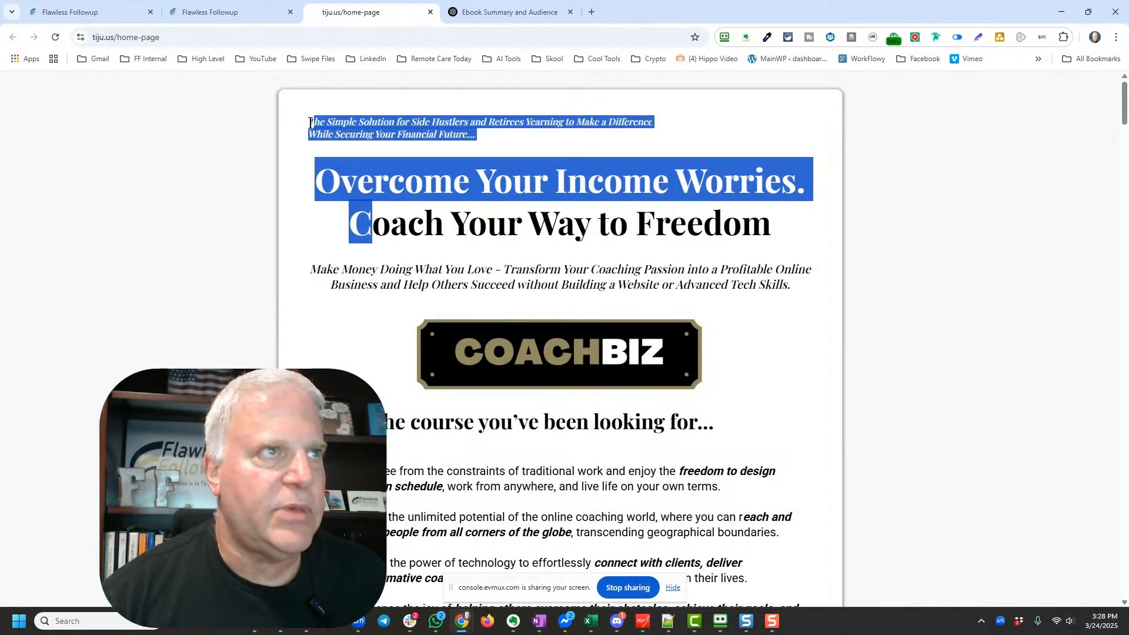
pyautogui.moveTo(311, 124); pyautogui.dragTo(360, 169)
pyautogui.scroll(-5, 1015, 134)
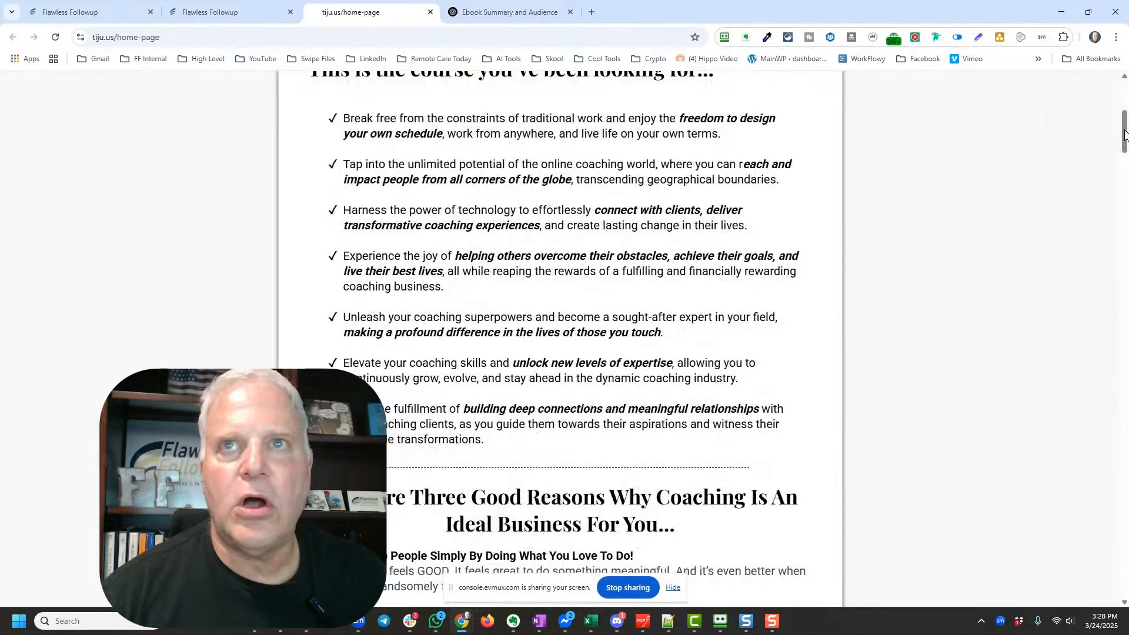
pyautogui.scroll(-20, 1110, 154)
pyautogui.moveTo(1123, 474); pyautogui.dragTo(1123, 567)
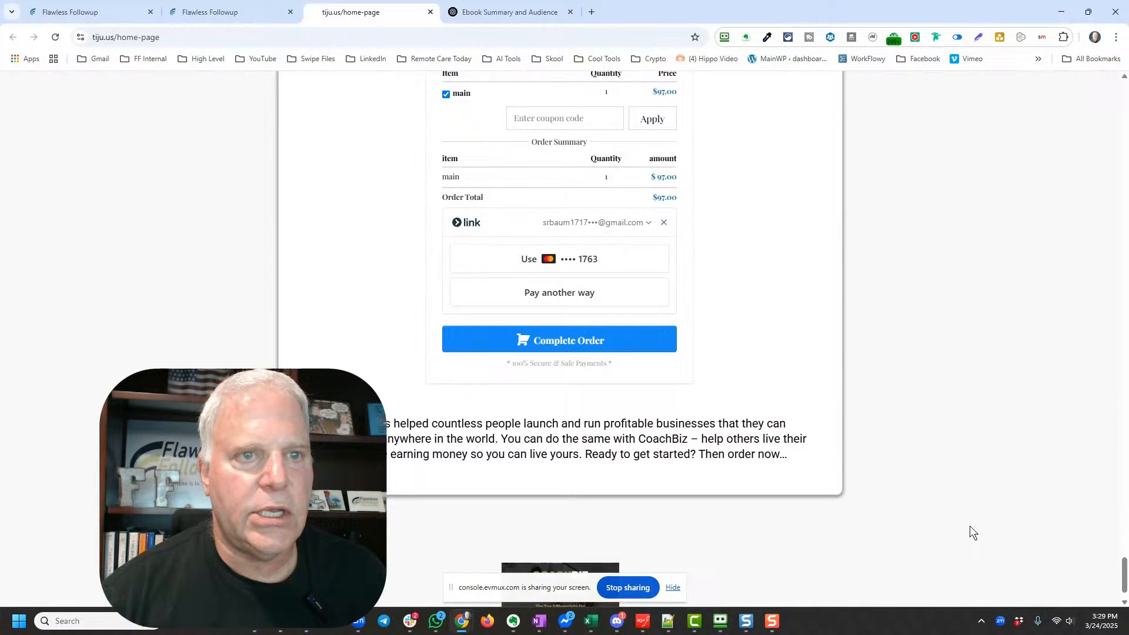
pyautogui.keyDown('shift'); pyautogui.click(791, 456); pyautogui.keyUp('shift')
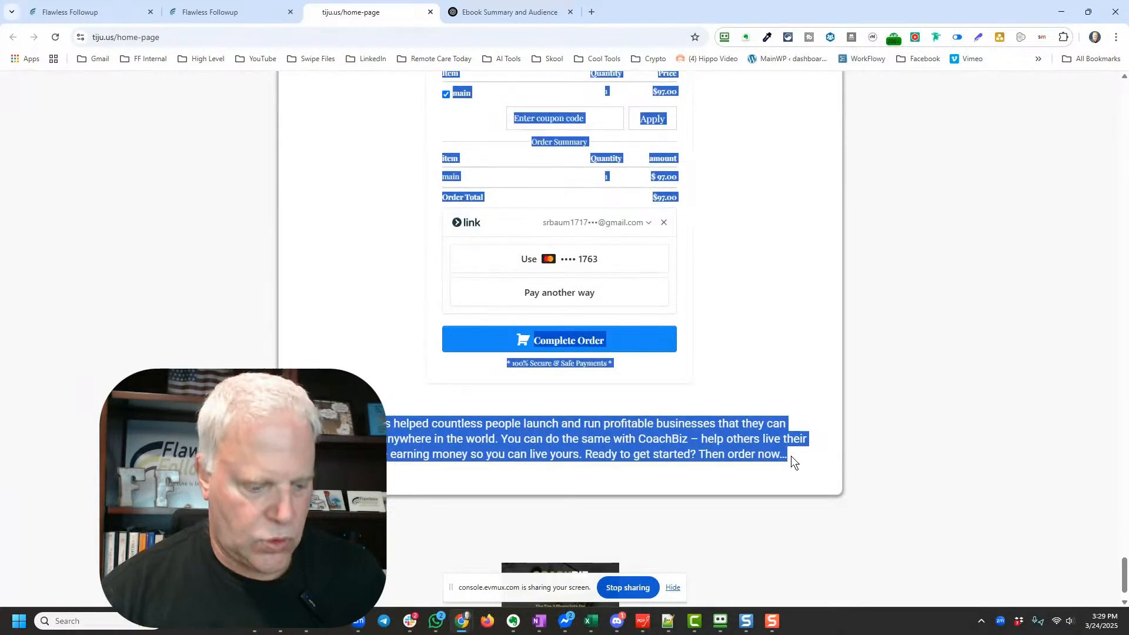
# In the ChatGPT ebook chat, start the prompt "Chat. That is module 1 from the course called coachbiz. Below is the salesletter for the entire course."
pyautogui.click(474, 11)
pyautogui.scroll(-4, 527, 307)
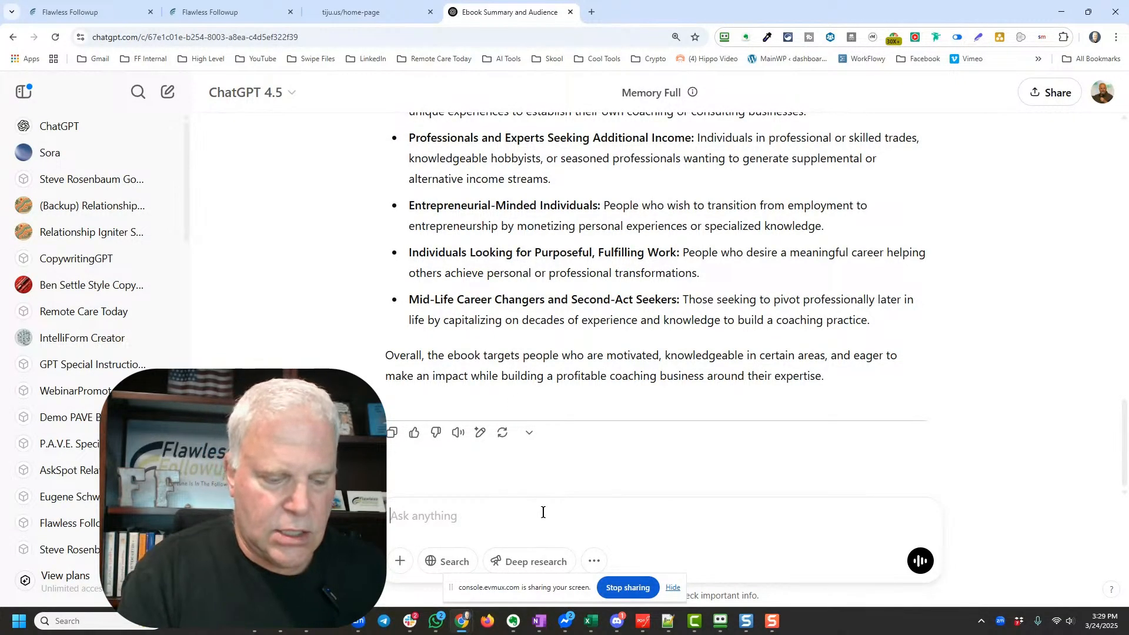
pyautogui.write('Chat. That ')
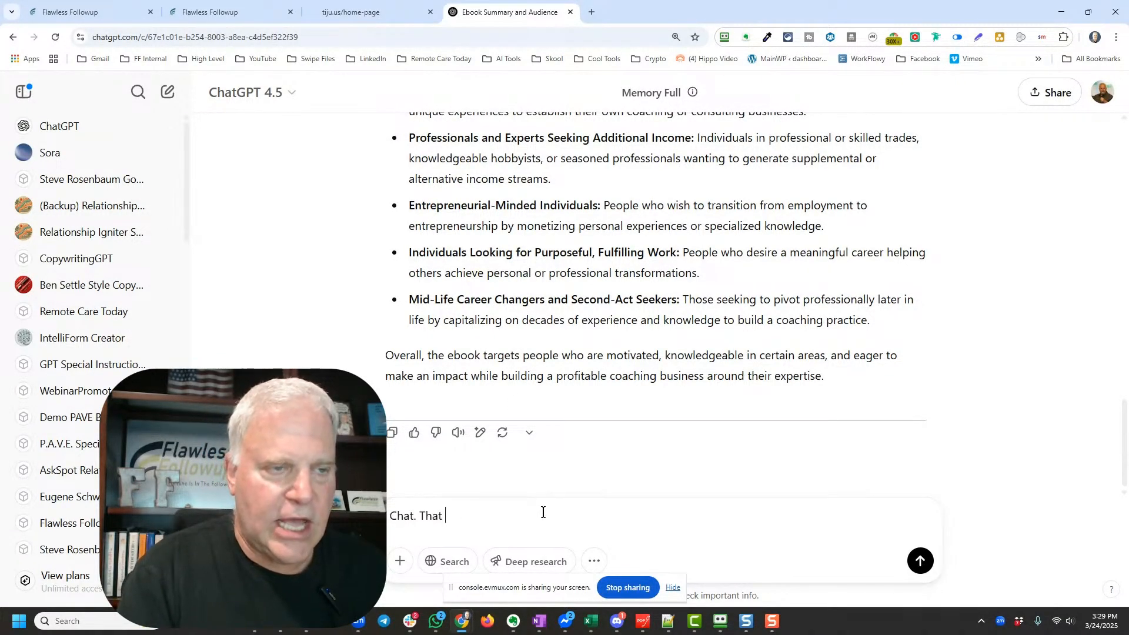
pyautogui.write('is moduce ')
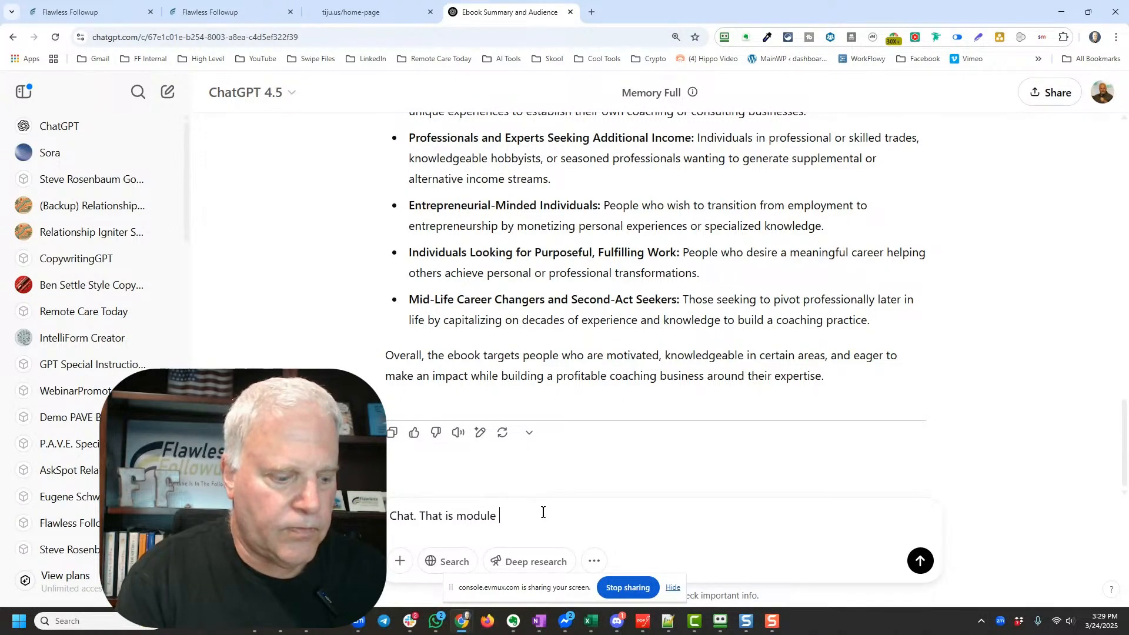
pyautogui.write('1 form')
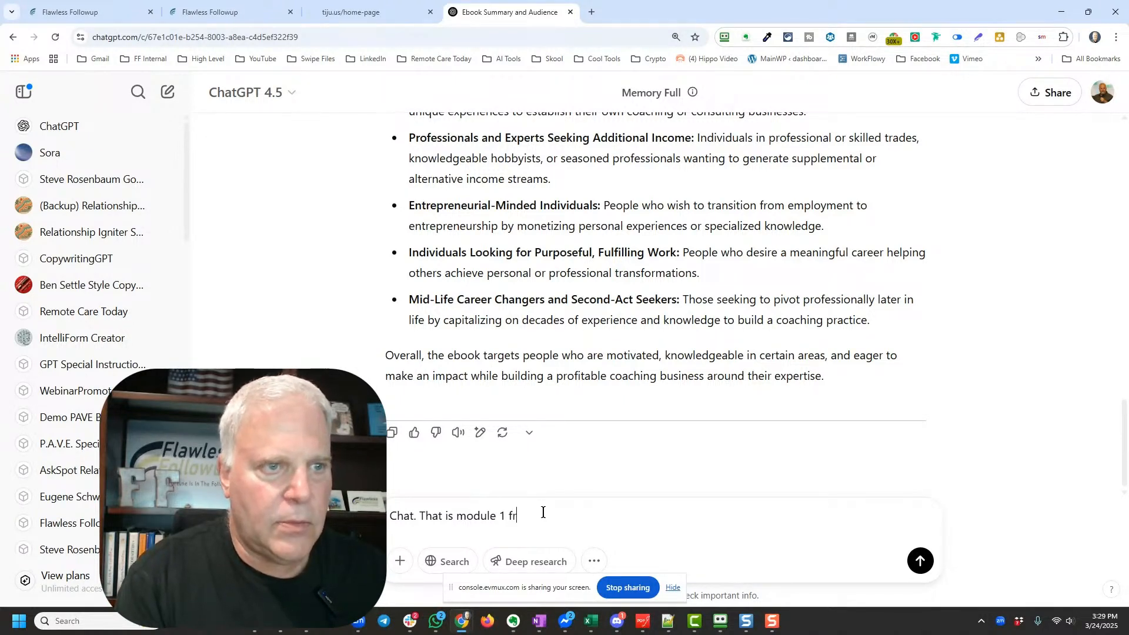
pyautogui.write('om the course called coac')
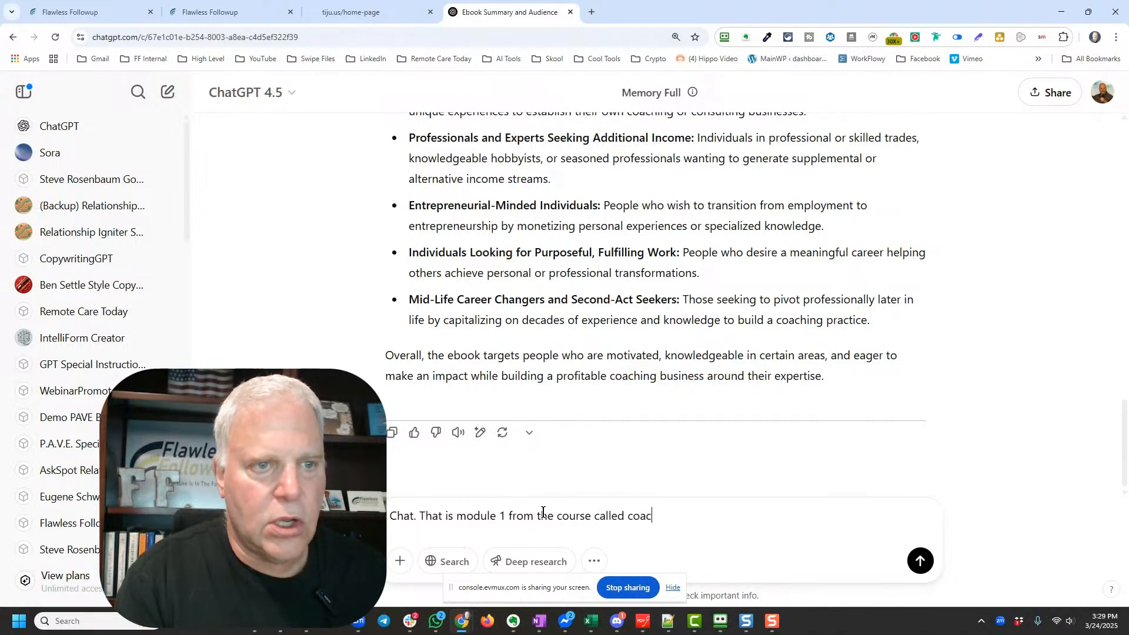
pyautogui.write('hbiz. ')
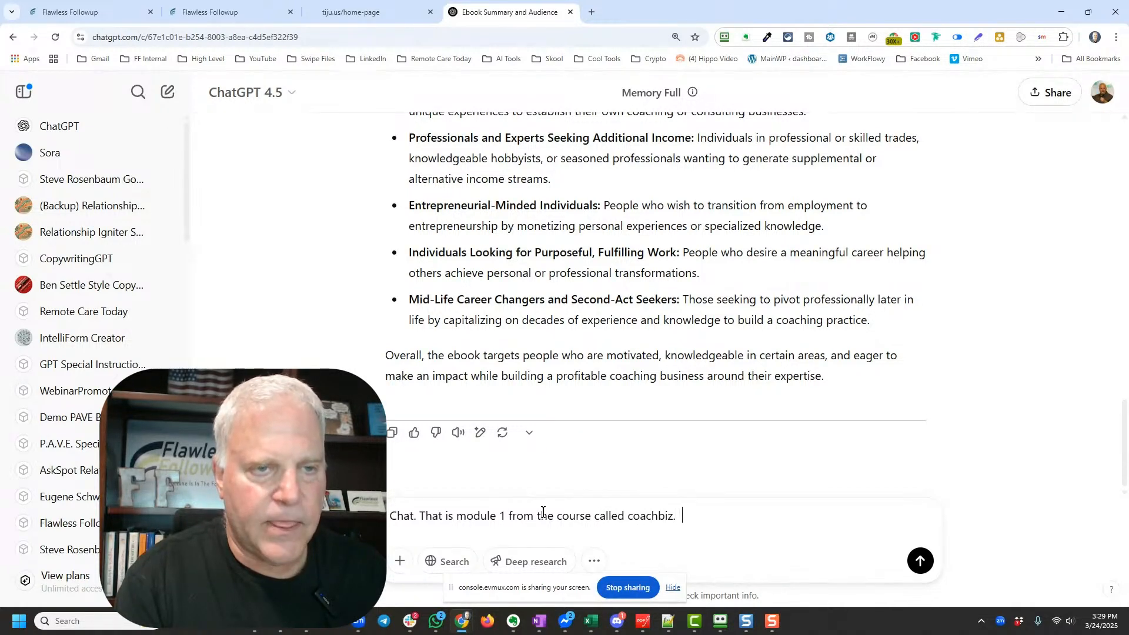
pyautogui.write('Below is the sal')
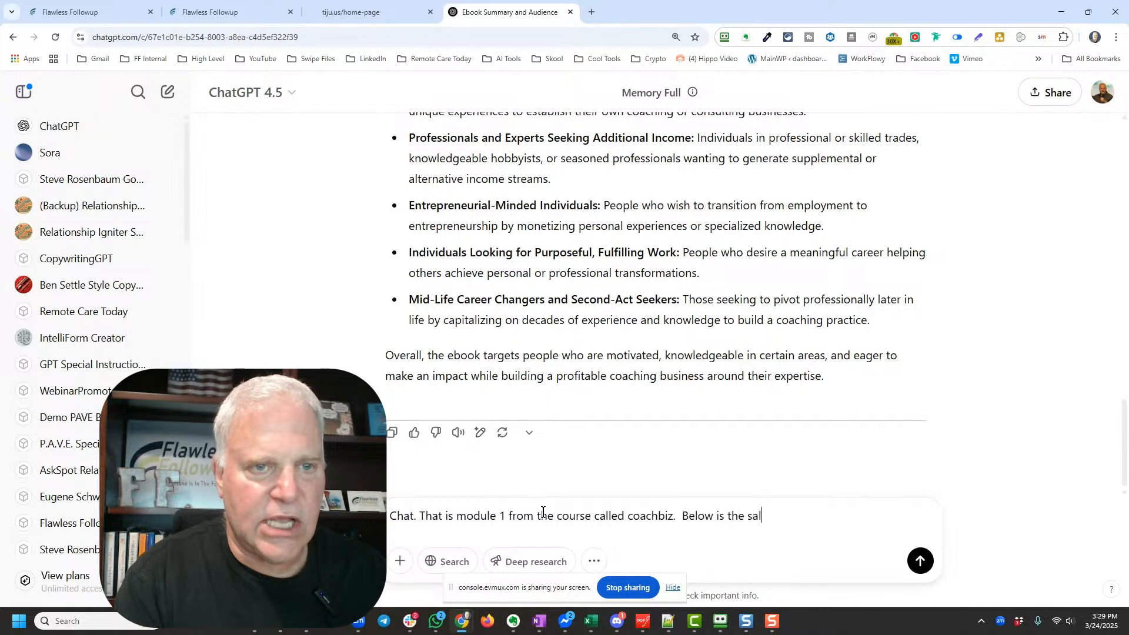
pyautogui.write('esletter for')
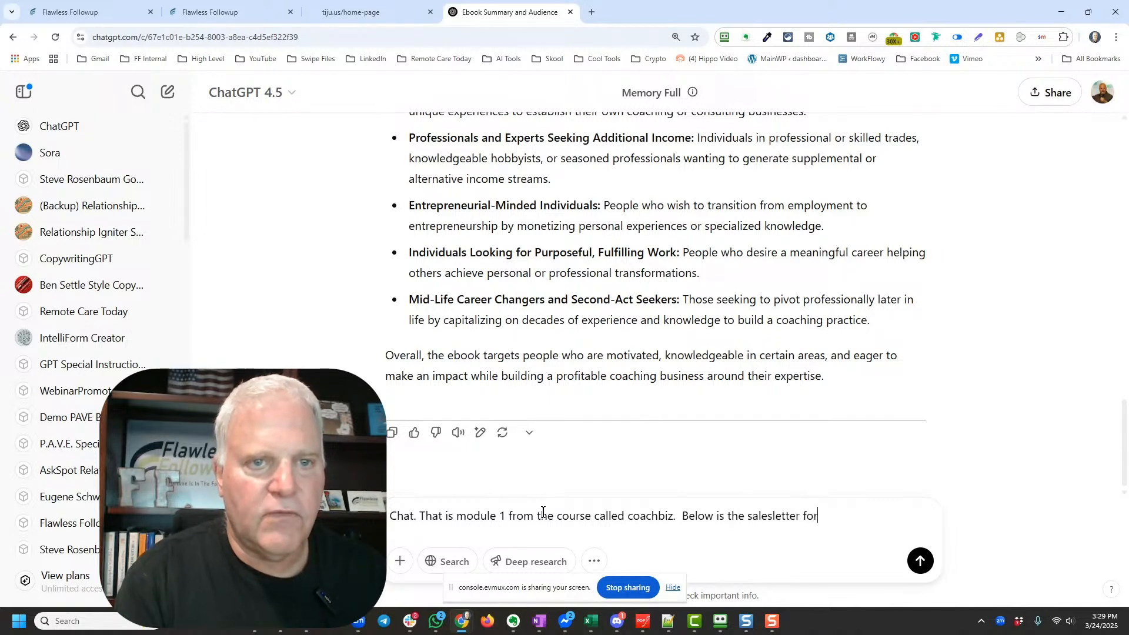
pyautogui.write(' the etn')
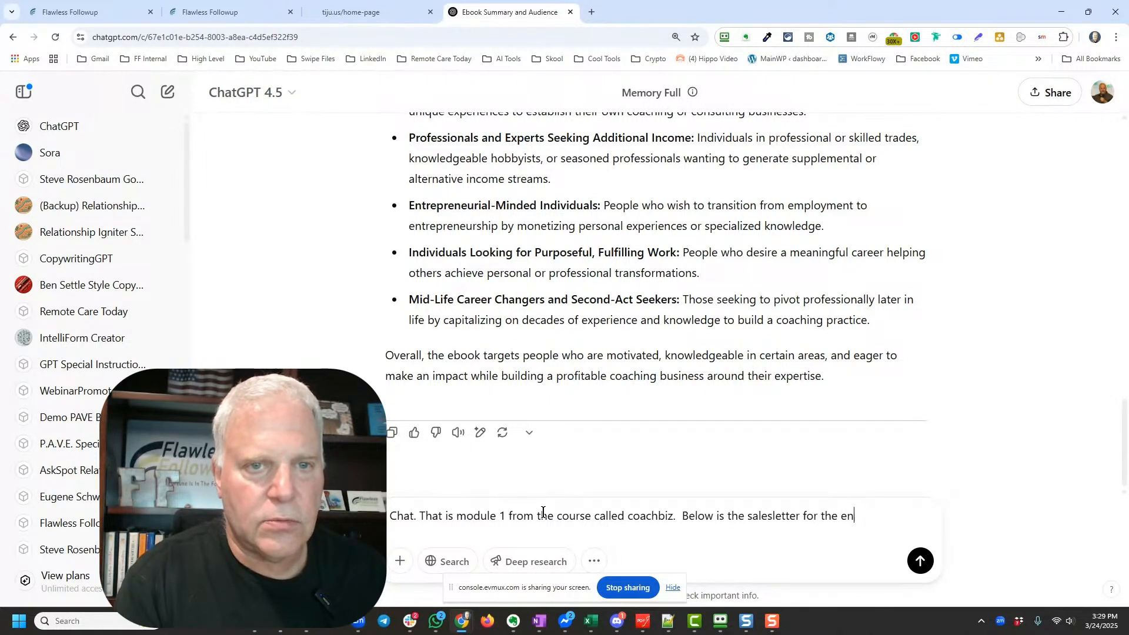
pyautogui.write('ire course')
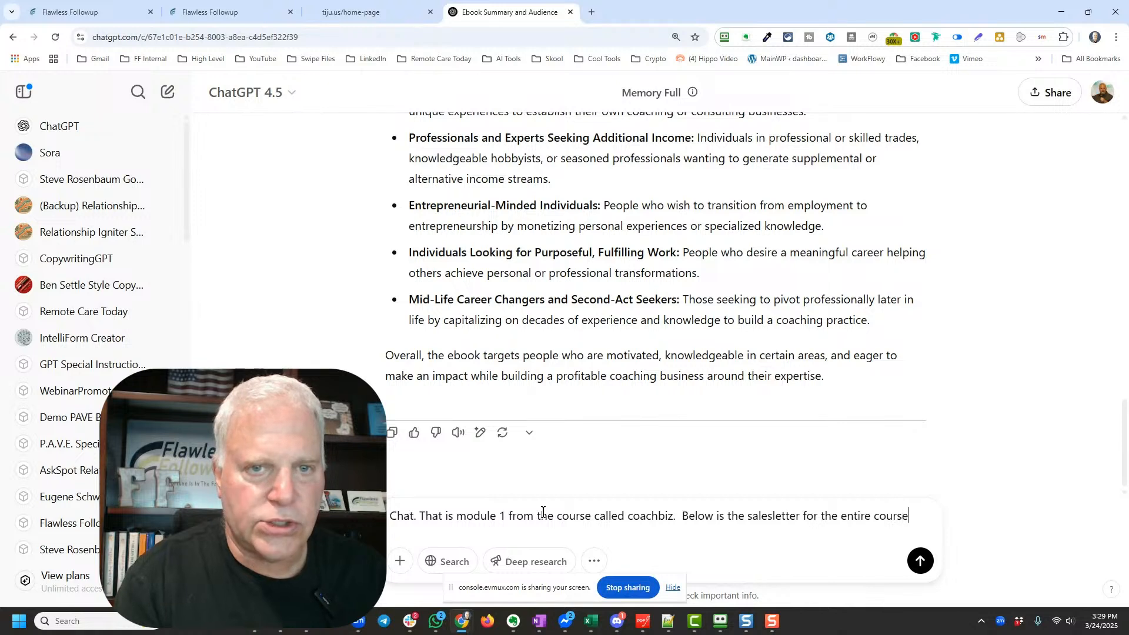
pyautogui.write('. ')
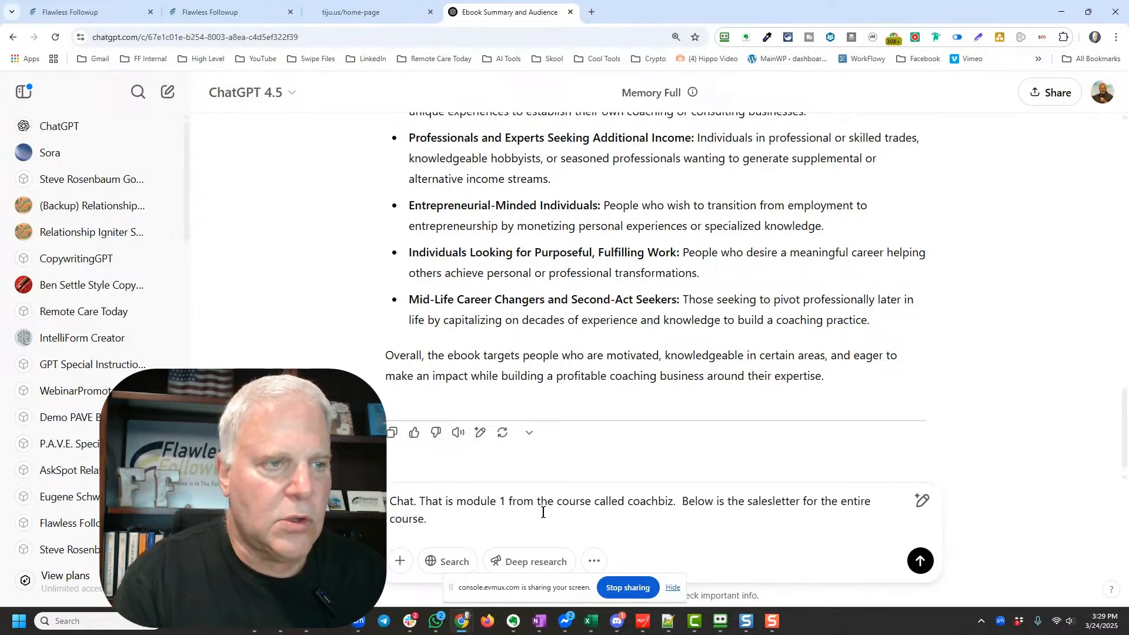
# Add to the prompt "We want to give away module 1 as a lead magnet. Once they optin, they will be shown the full course offer."
pyautogui.write(' We want to give')
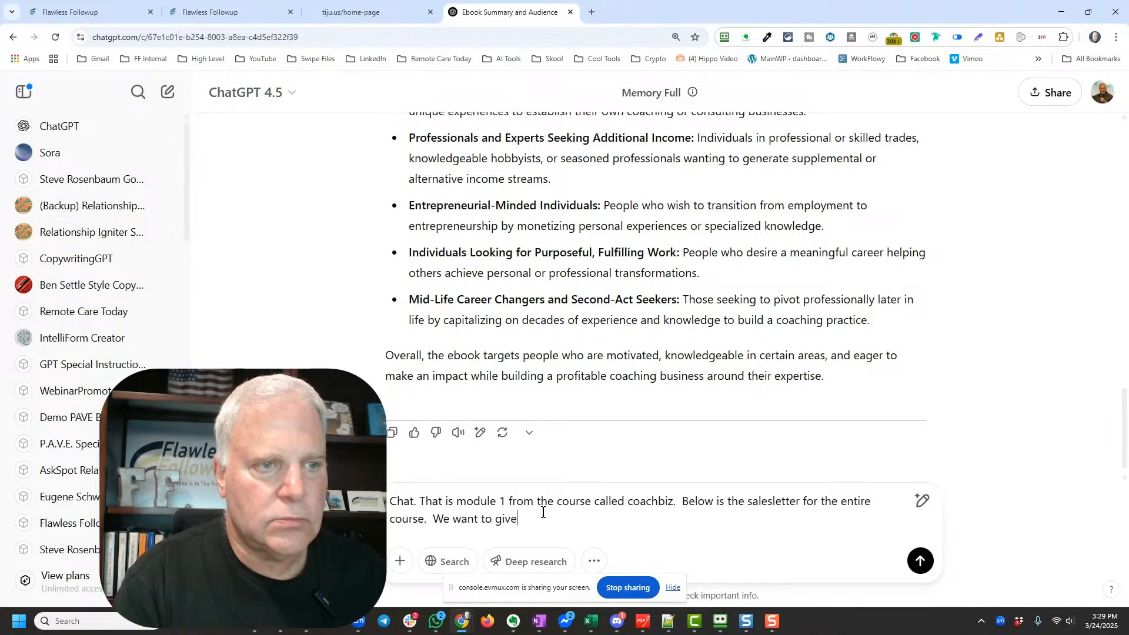
pyautogui.write(' away moduel')
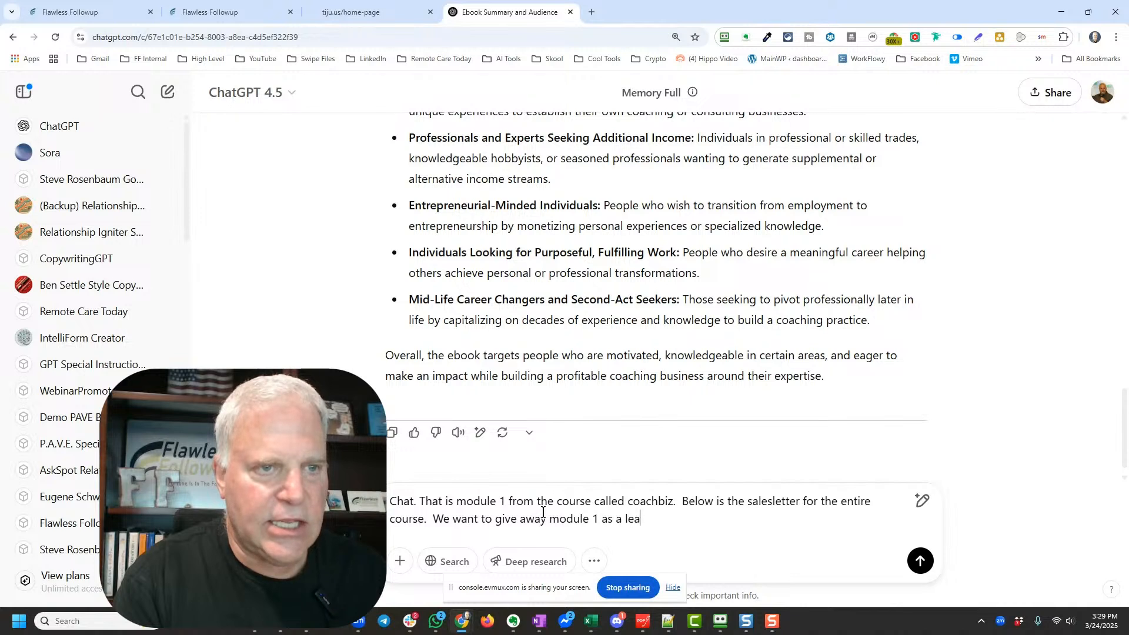
pyautogui.write('magnet. Once')
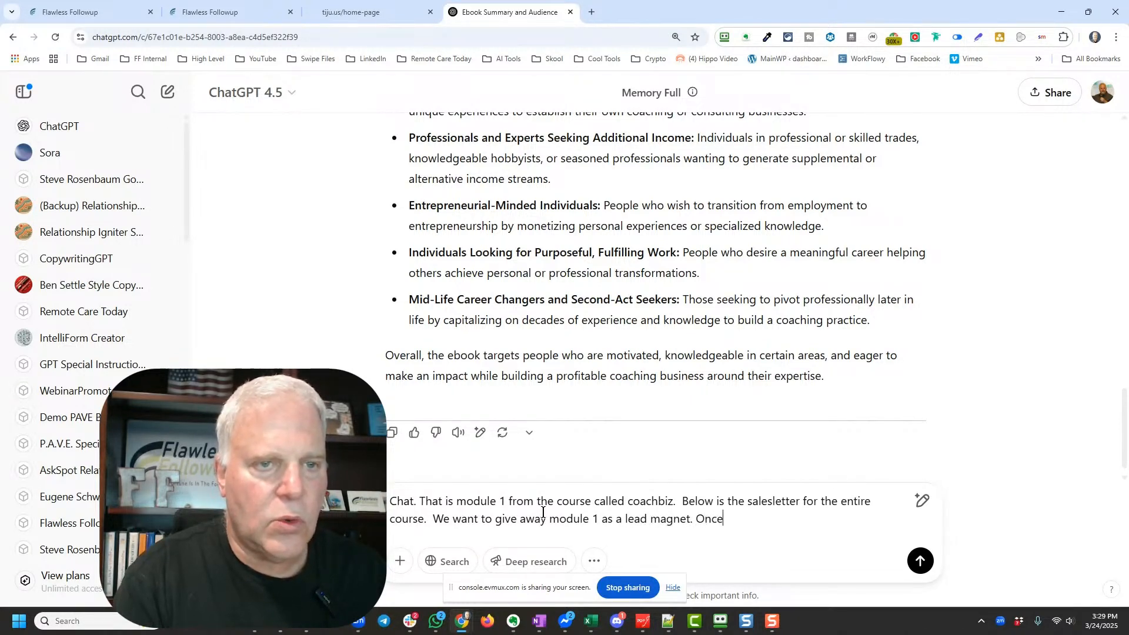
pyautogui.write(' they opt')
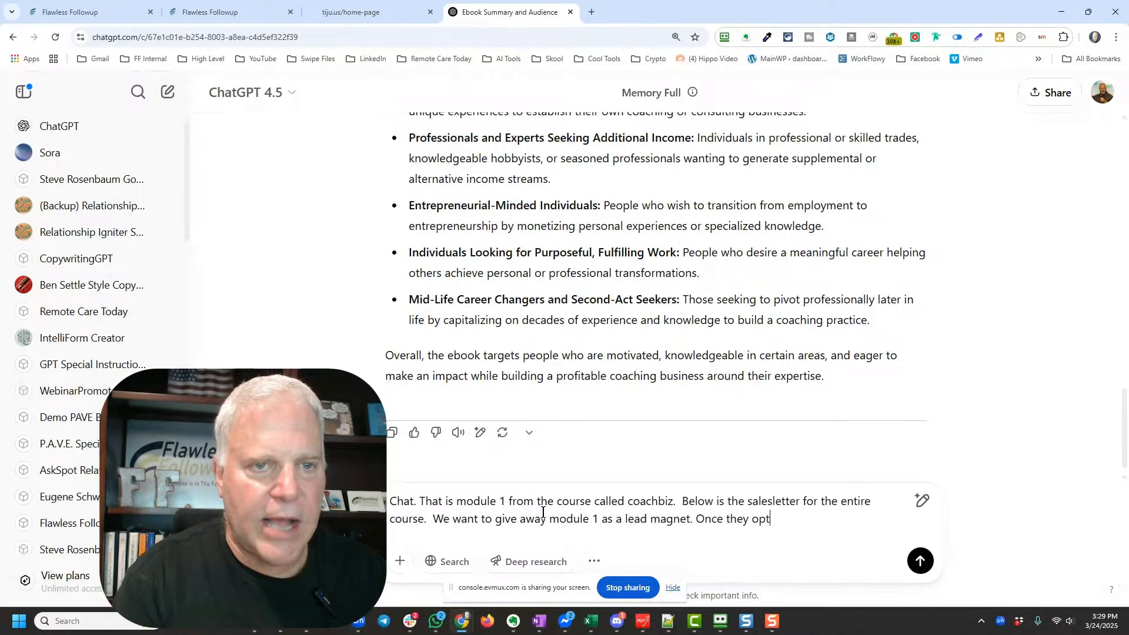
pyautogui.write('in, ')
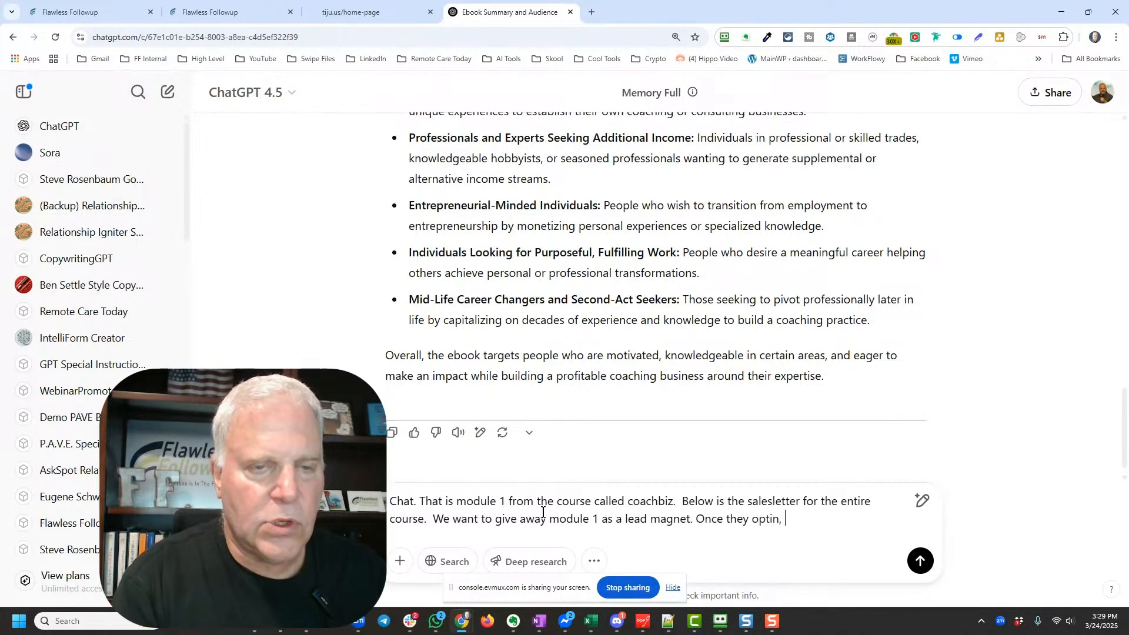
pyautogui.write('the ')
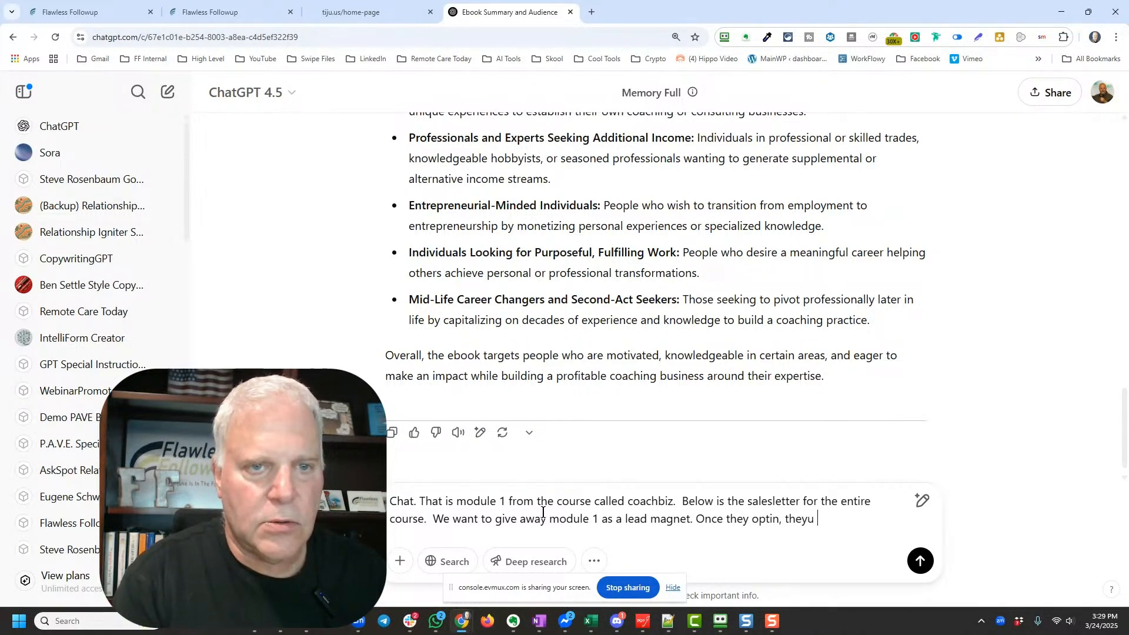
pyautogui.write('y will be show')
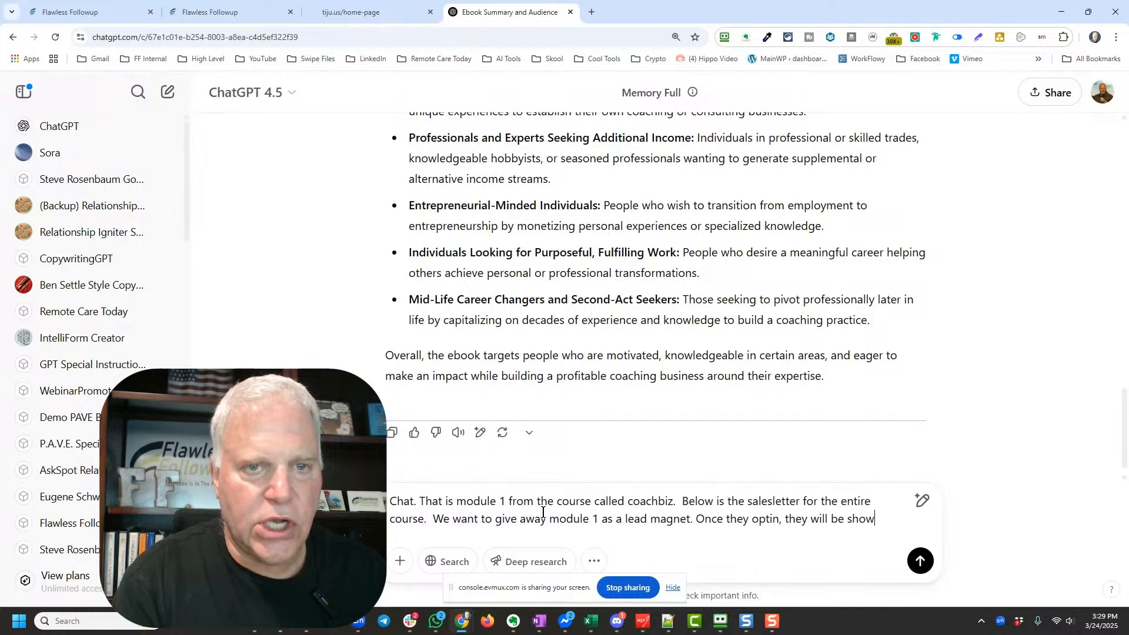
pyautogui.write('n the full ')
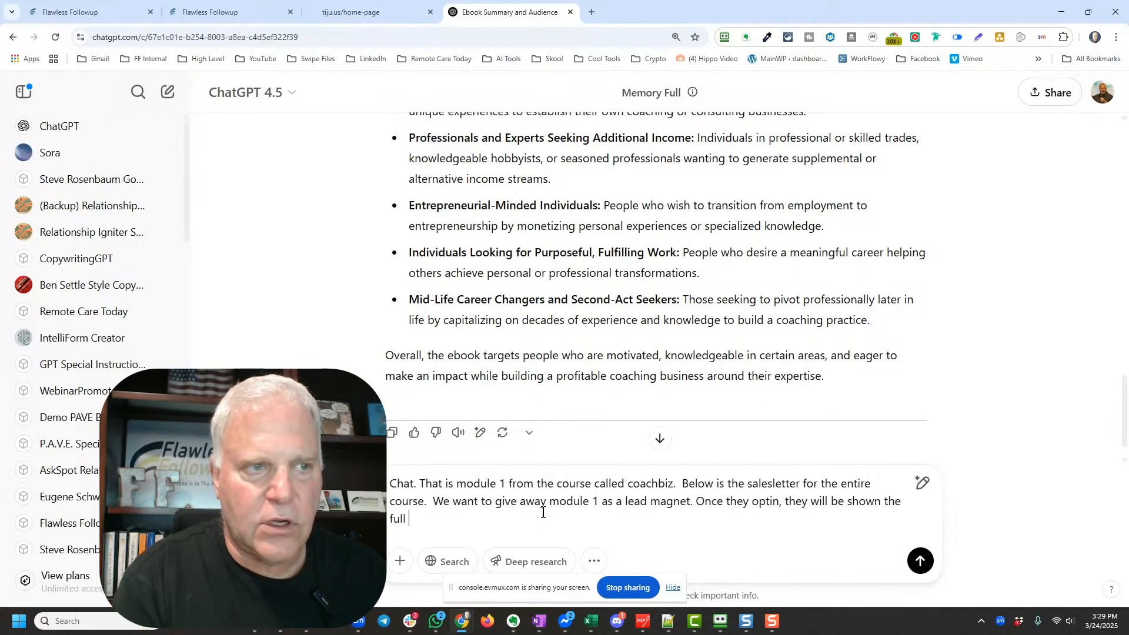
pyautogui.write('course o')
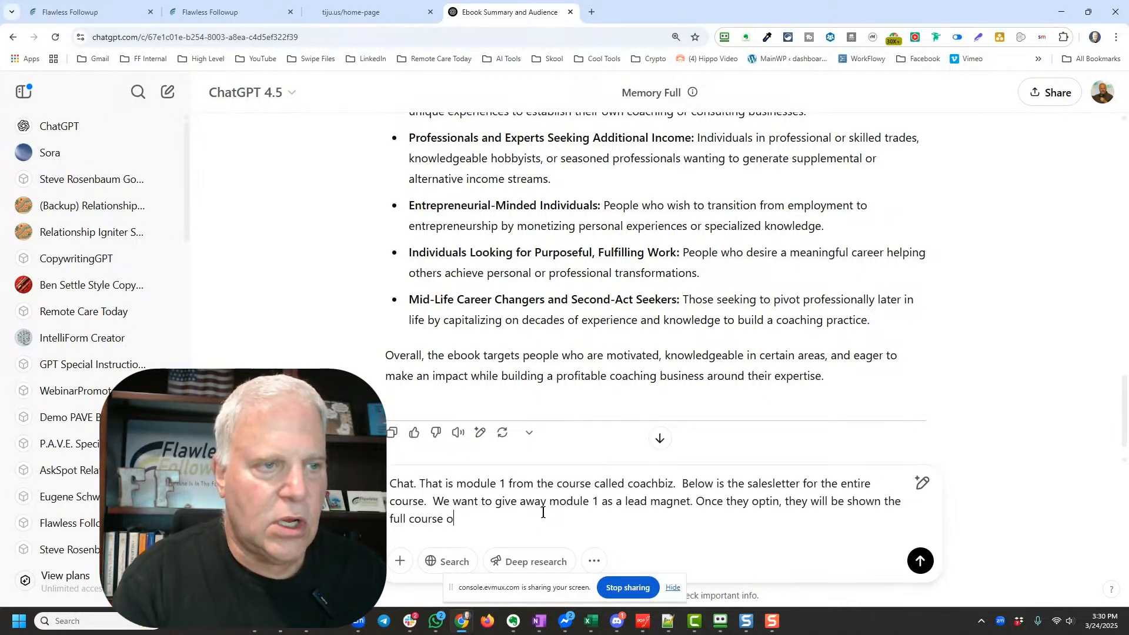
pyautogui.write('ffer.')
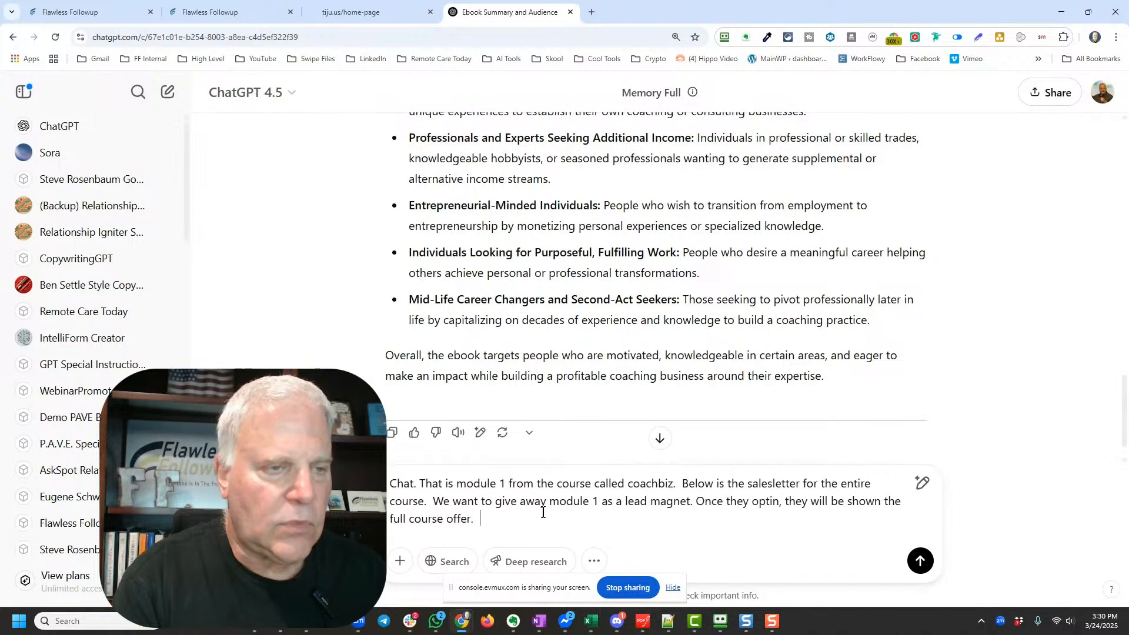
# Continue the prompt with "Please analyze this sales letter, and then we will brainstorm the optin page for the lead magnet"
pyautogui.write('  Please ana')
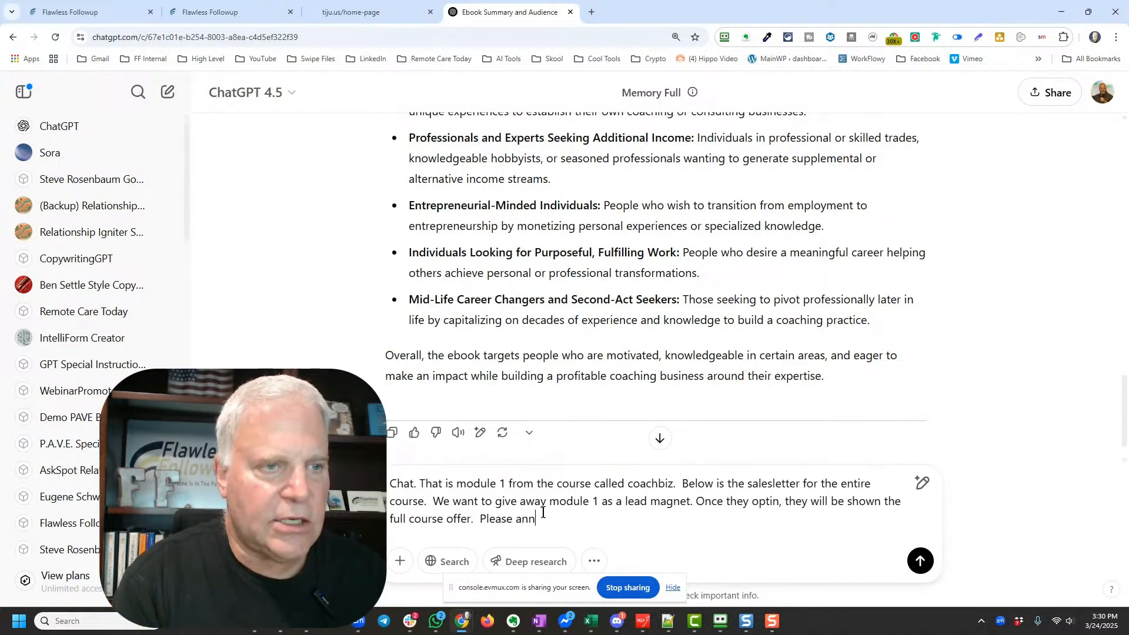
pyautogui.write('lyze this sales')
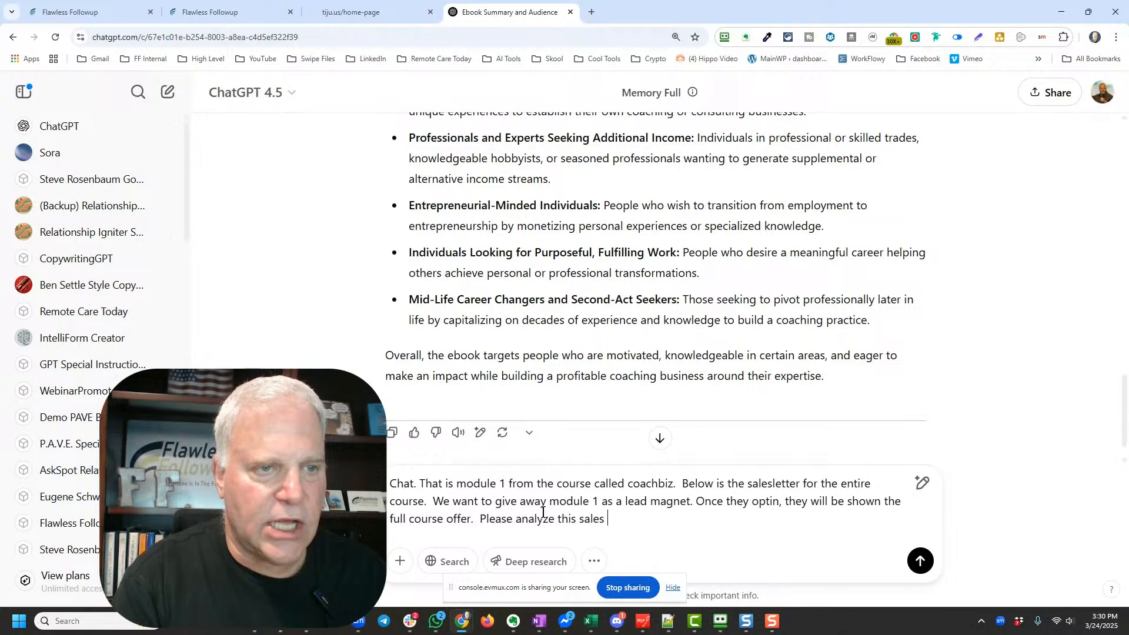
pyautogui.write('letter')
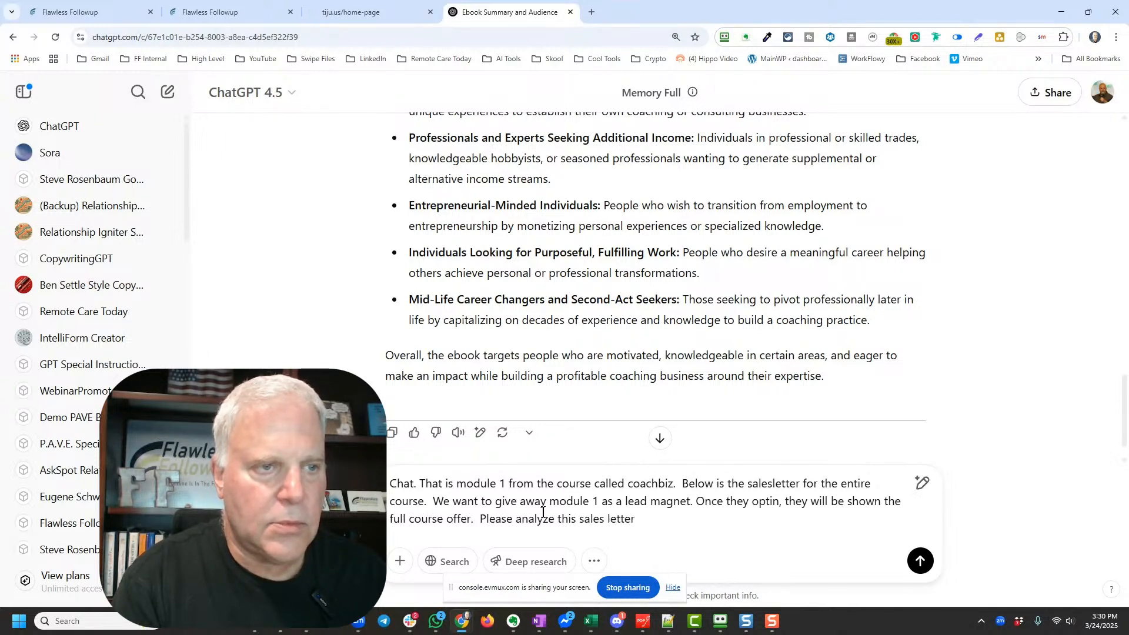
pyautogui.write(', and then we will br')
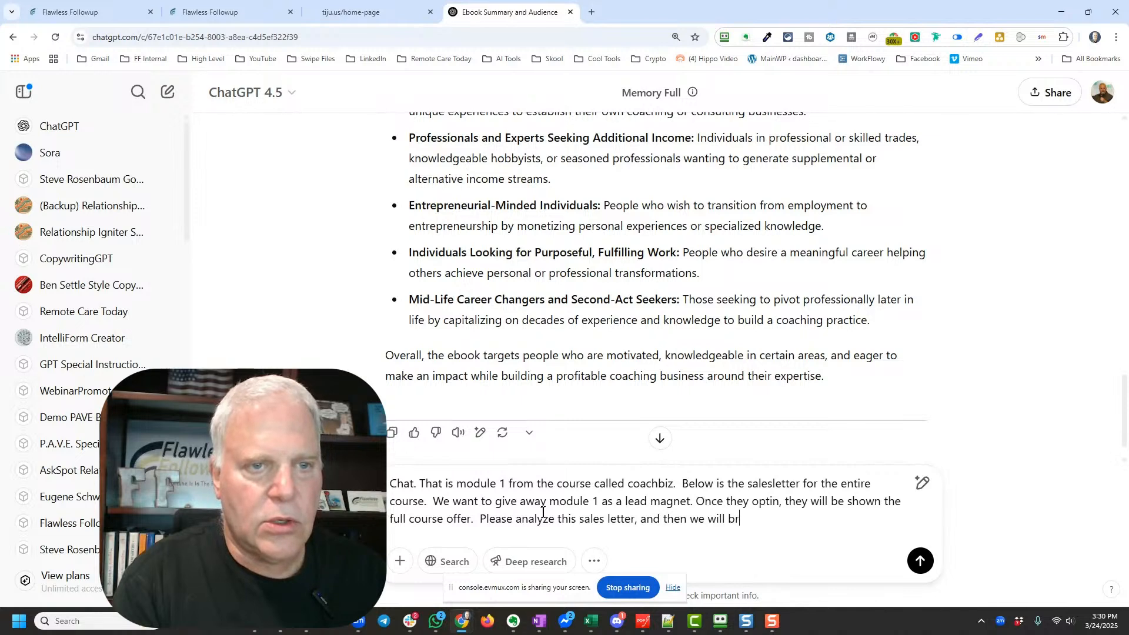
pyautogui.write('ainstorm the o')
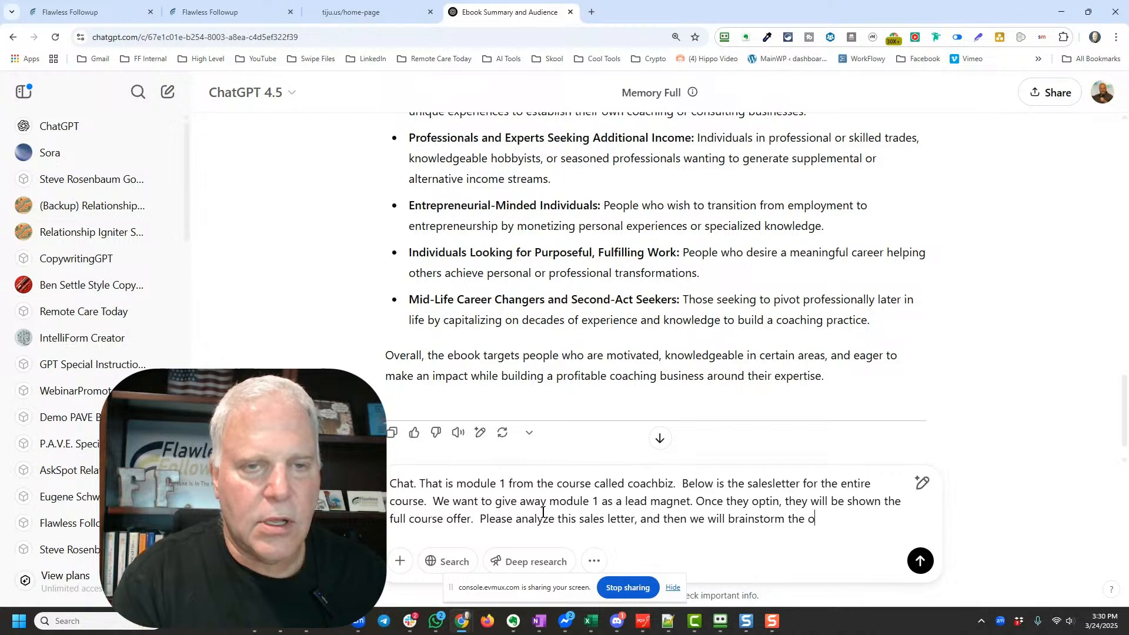
pyautogui.write('ptin page')
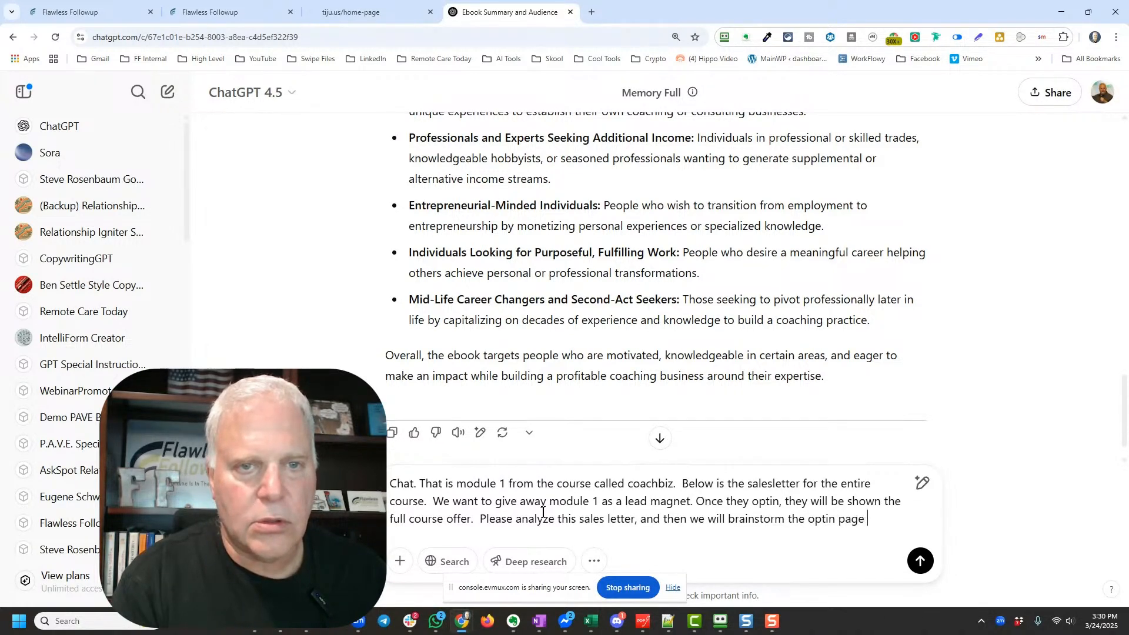
pyautogui.write('lead magnet')
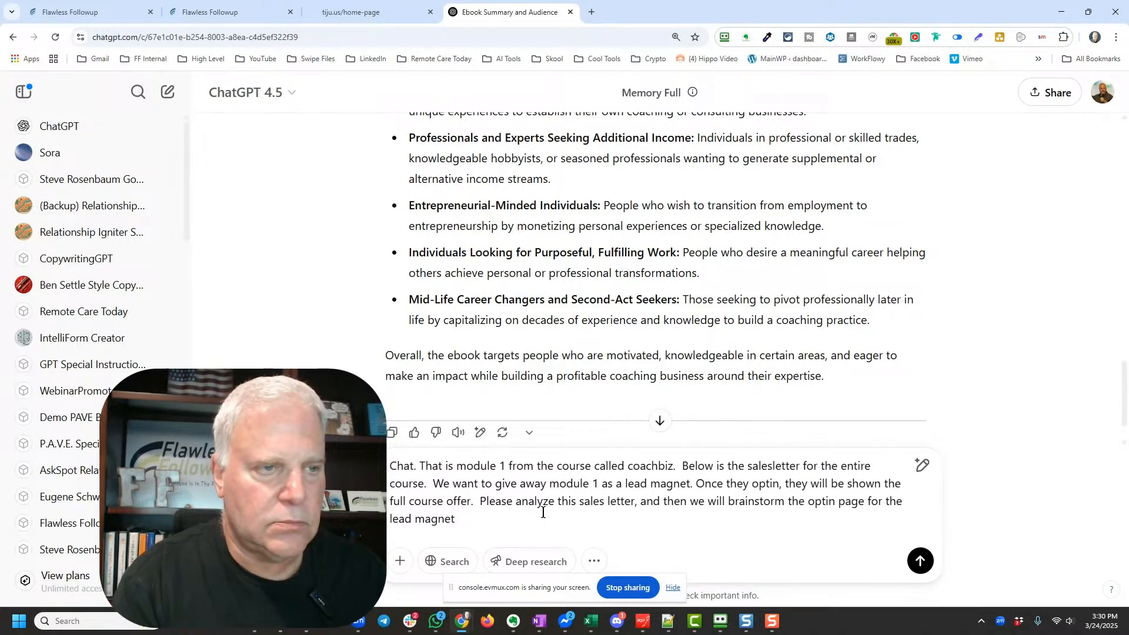
# Paste the copied CoachBiz sales page text below the instructions, separated by a blank line, and send the prompt
pyautogui.hotkey('shift', 'Return')
pyautogui.hotkey('shift', 'Return')
pyautogui.write('The Simple Solution for Side Hustlers and Retirees Yearning to Make a Difference While Securing Your Financial Future...')
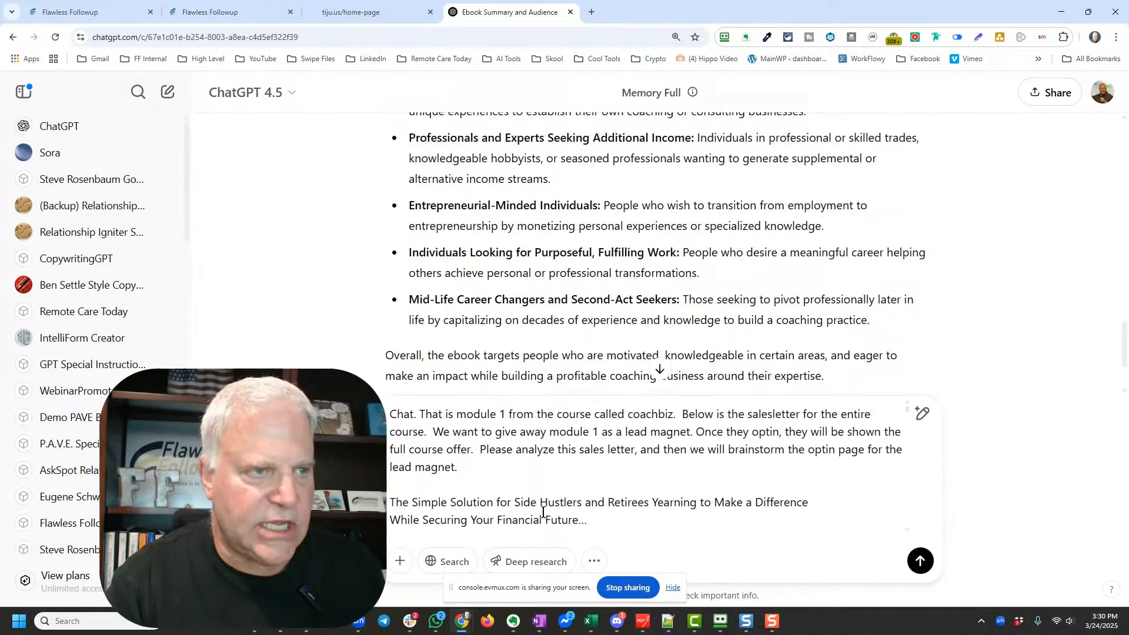
pyautogui.scroll(-20, 576, 449)
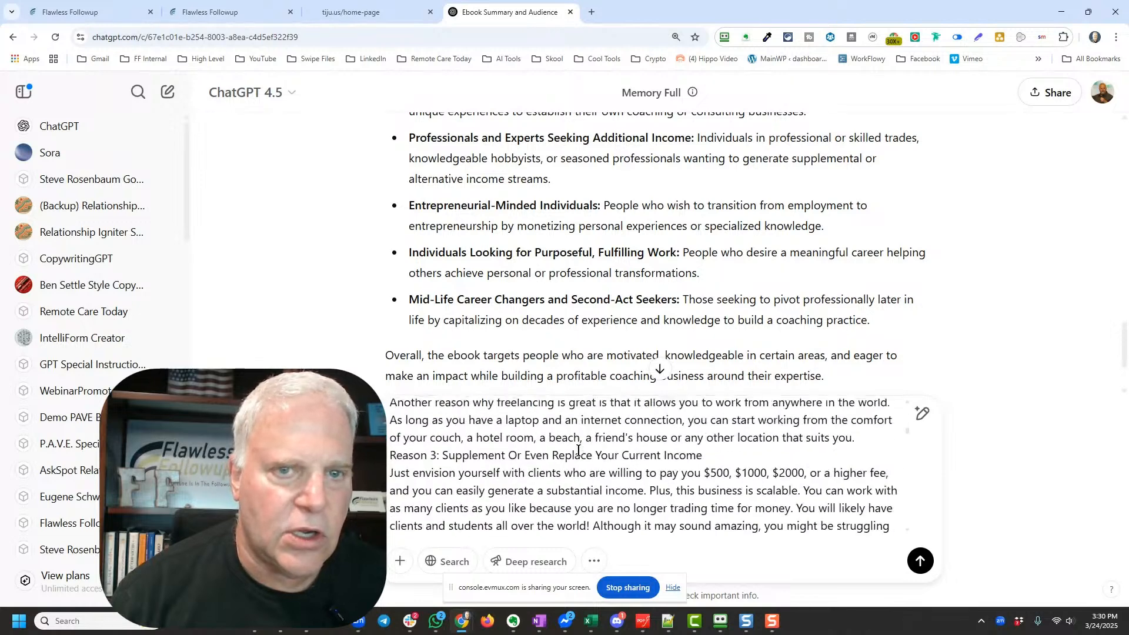
pyautogui.click(920, 562)
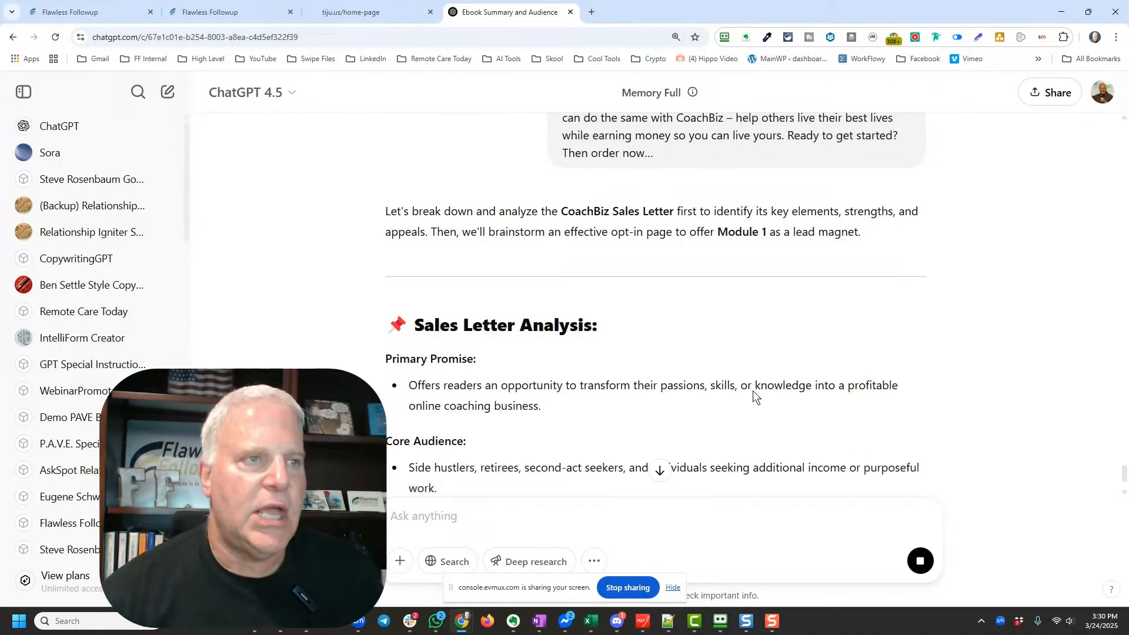
# Read through ChatGPT's sales letter analysis, from the primary promise and core audience to the offer components
pyautogui.scroll(-2, 414, 333)
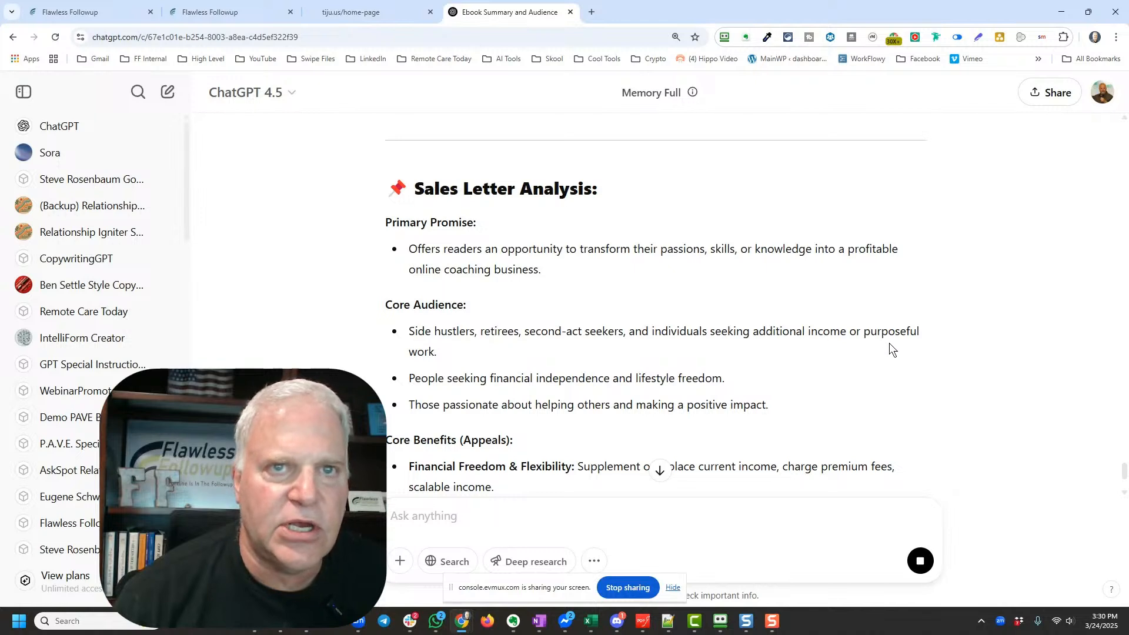
pyautogui.scroll(-4, 448, 359)
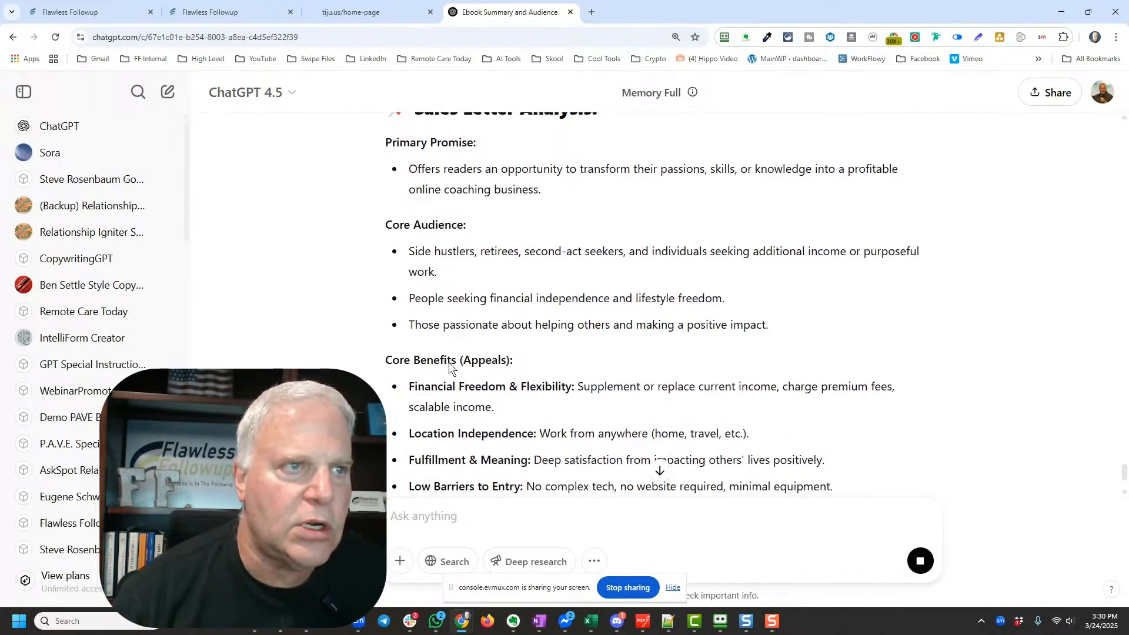
pyautogui.scroll(-1, 448, 362)
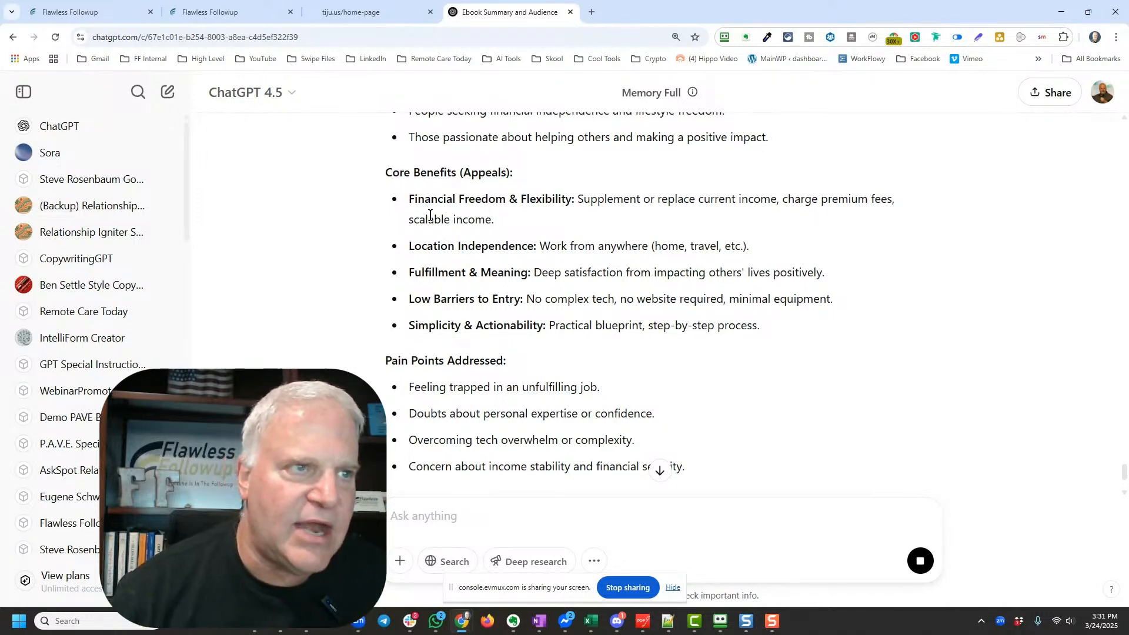
pyautogui.scroll(-4, 461, 368)
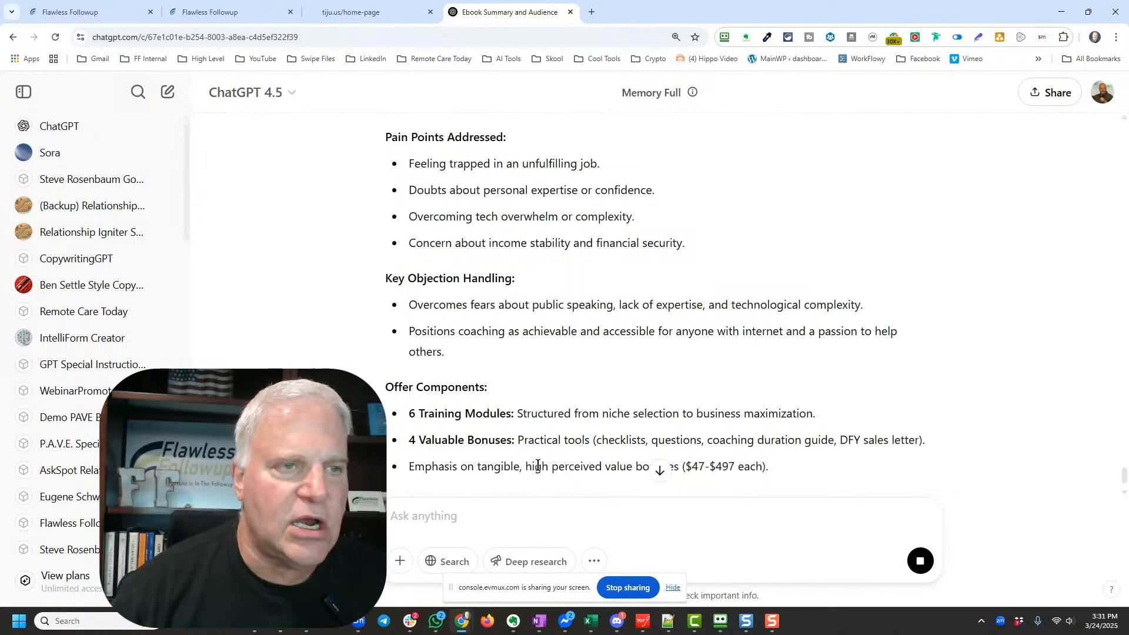
# Read through ChatGPT's lead magnet strategy and opt-in page brainstorm, including headline options, core bullet points and the post opt-in thank-you page
pyautogui.scroll(-2, 540, 470)
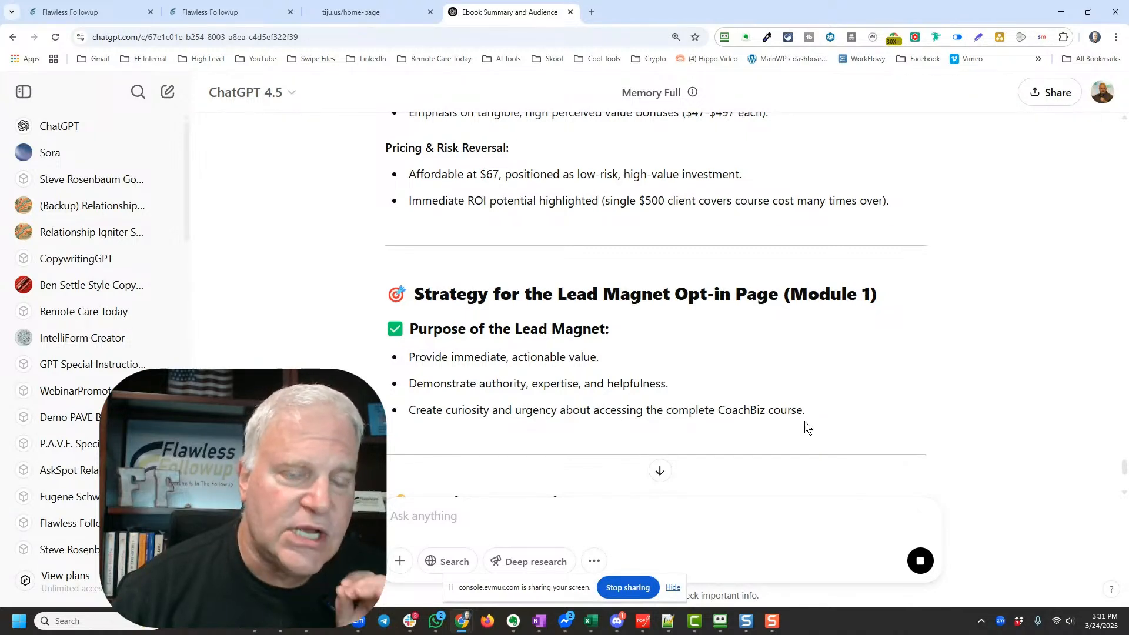
pyautogui.scroll(-3, 613, 406)
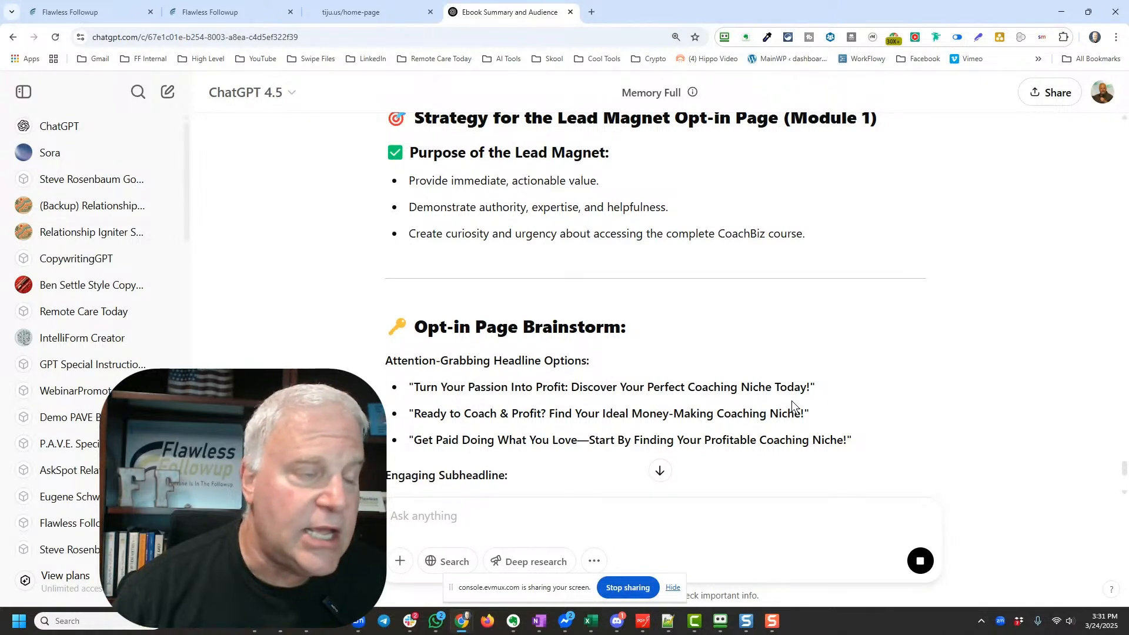
pyautogui.moveTo(810, 387); pyautogui.dragTo(413, 391)
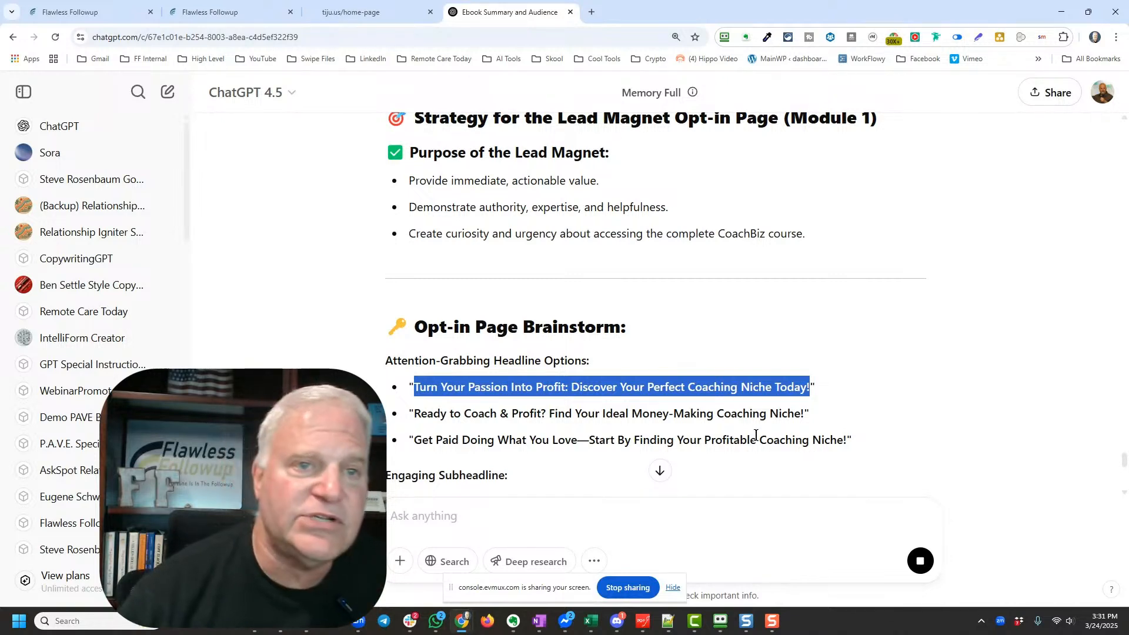
pyautogui.scroll(-2, 764, 435)
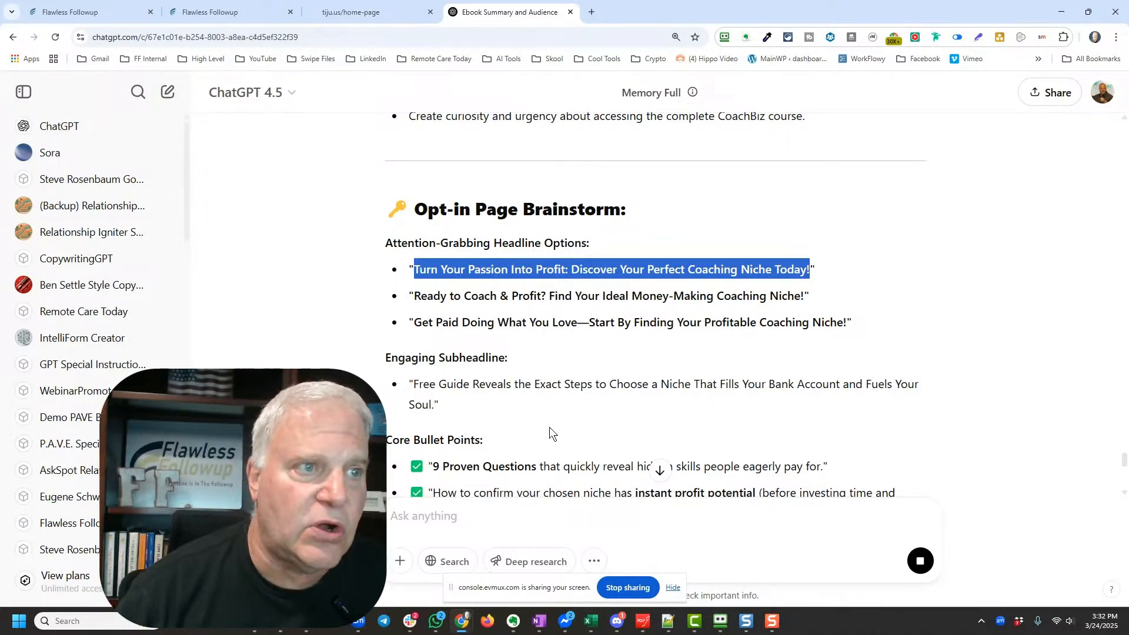
pyautogui.scroll(-2, 549, 427)
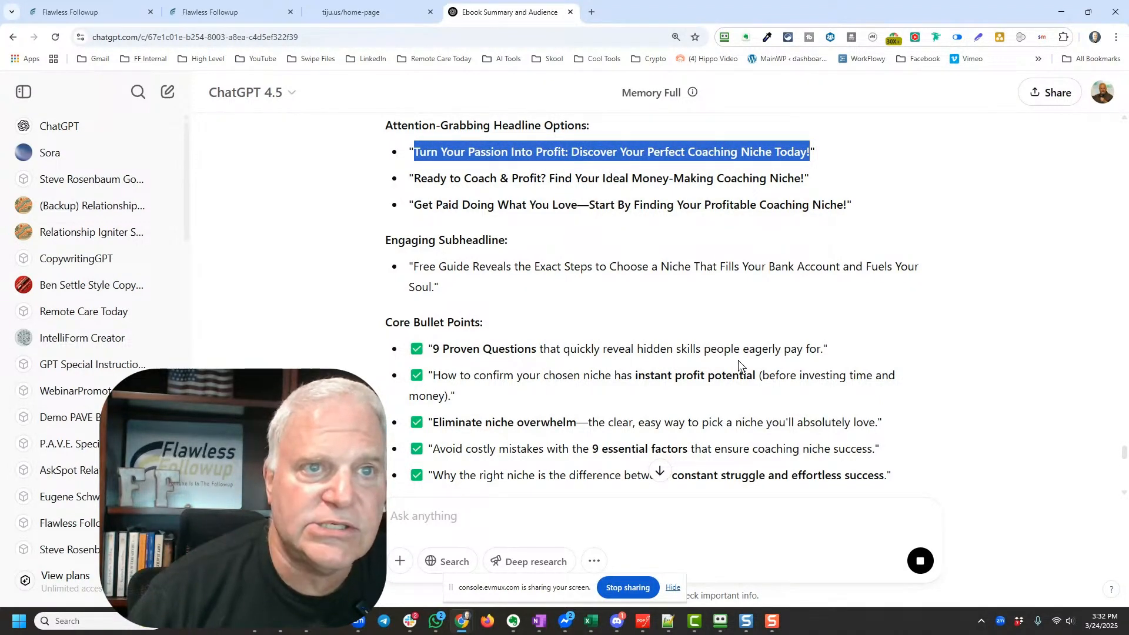
pyautogui.scroll(-1, 738, 360)
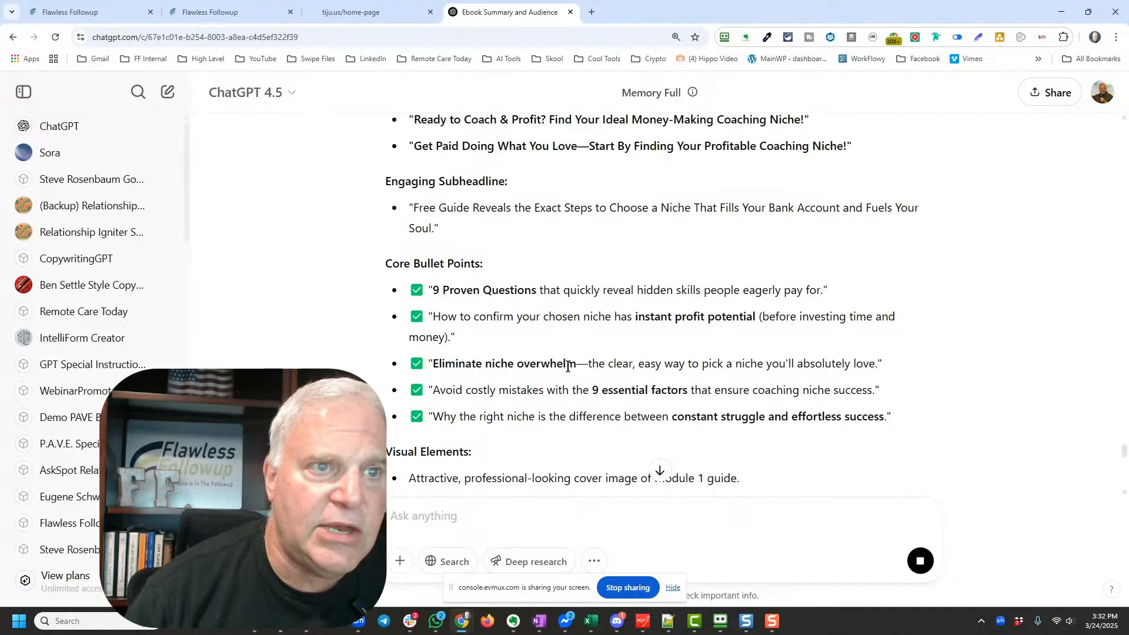
pyautogui.scroll(-3, 545, 390)
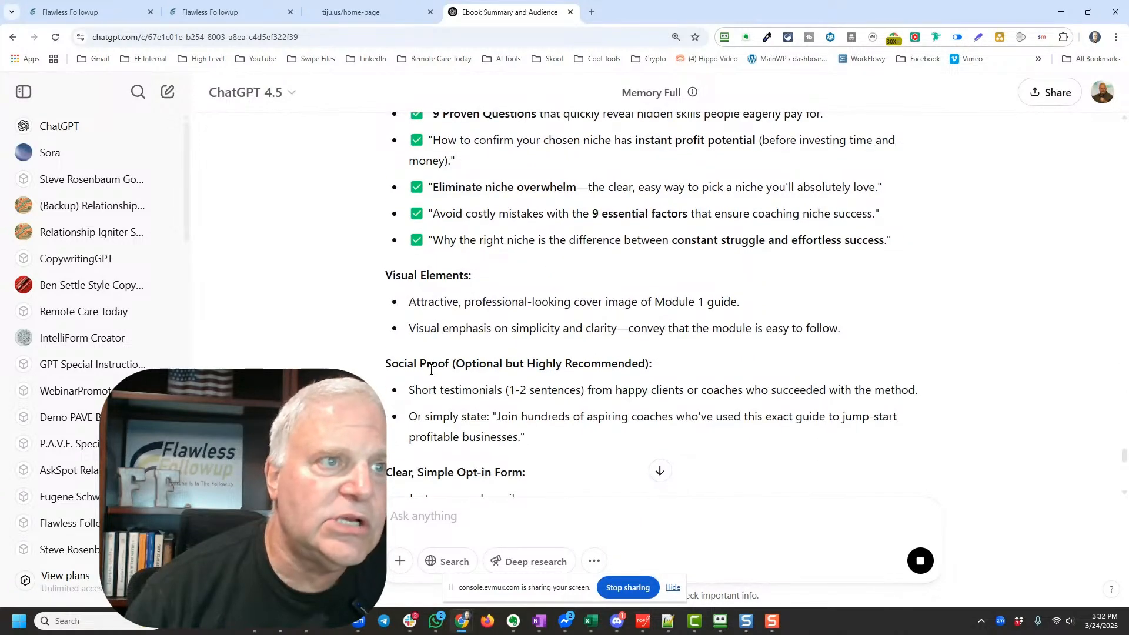
pyautogui.scroll(-2, 433, 360)
pyautogui.scroll(-3, 447, 377)
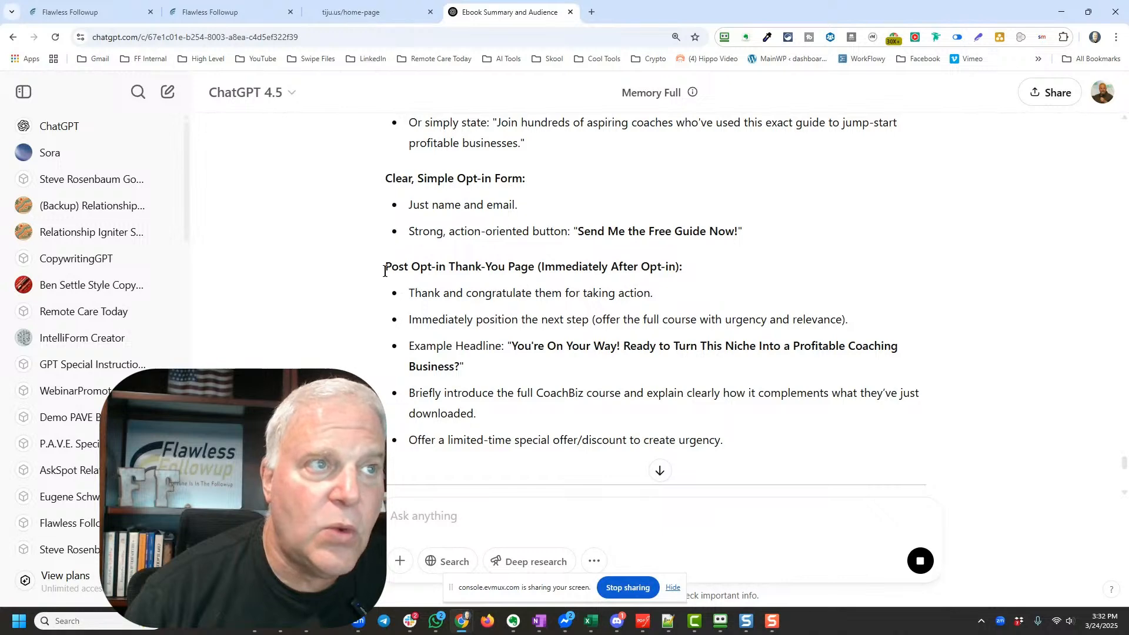
pyautogui.moveTo(385, 266); pyautogui.dragTo(746, 439)
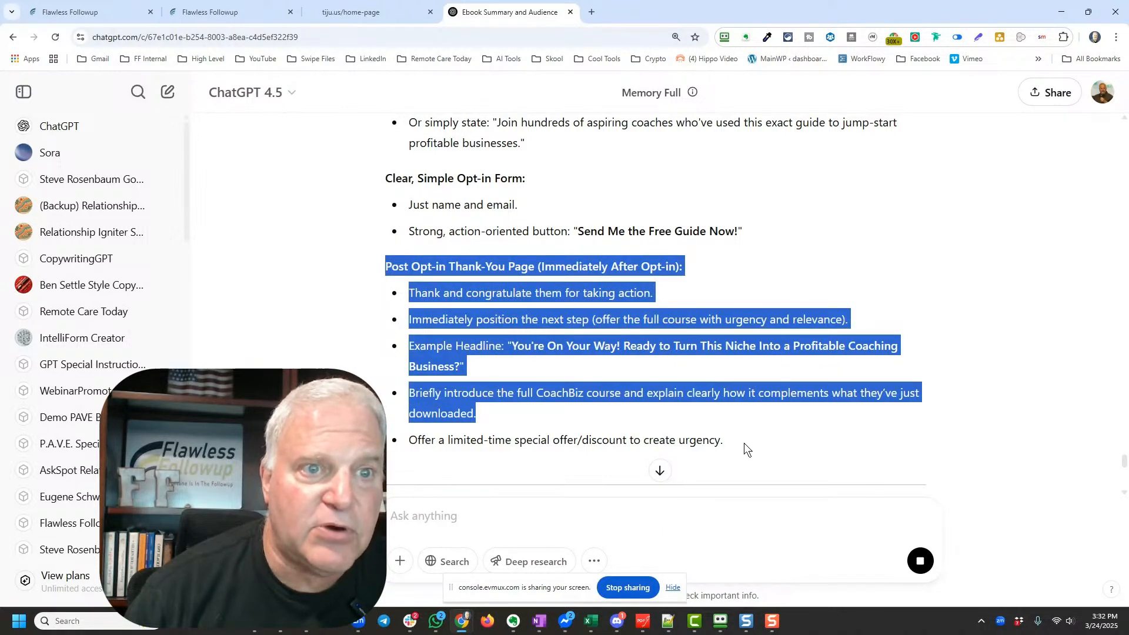
pyautogui.scroll(2, 551, 389)
pyautogui.scroll(8, 552, 390)
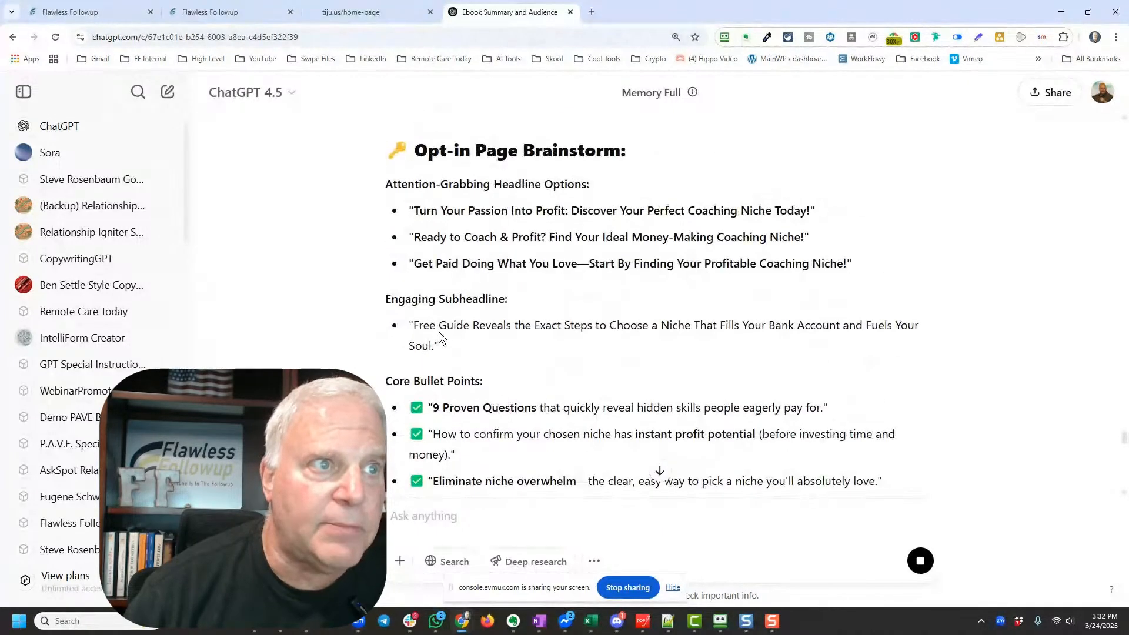
pyautogui.scroll(-3, 447, 353)
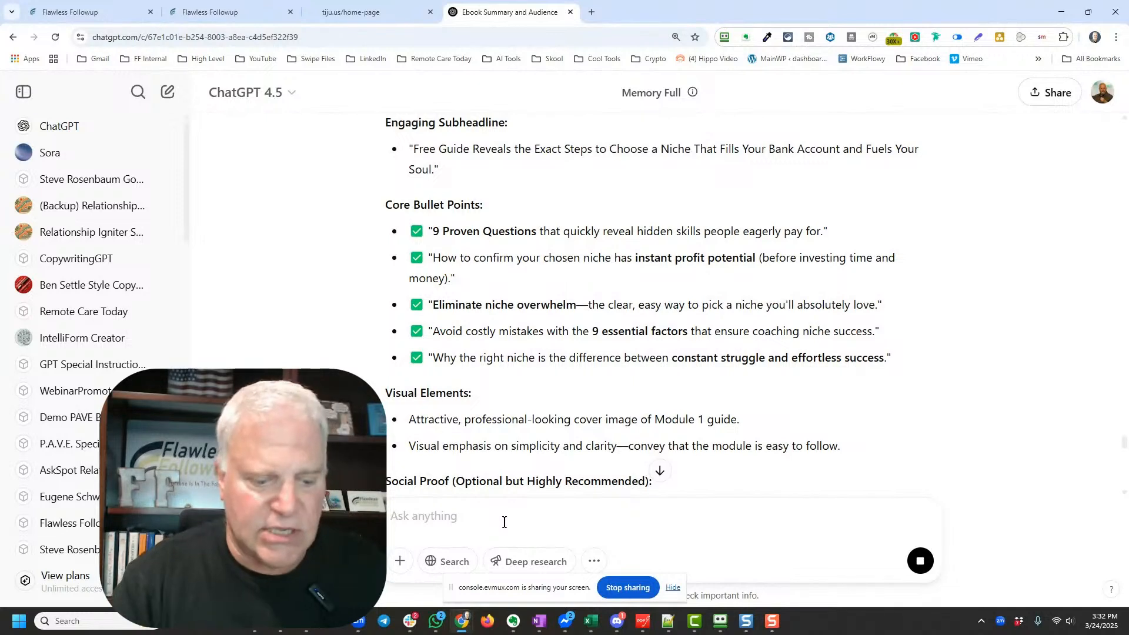
# Ask ChatGPT "Are the core bullet points actually coming from the lead magnet or did you make that up?"
pyautogui.write('A')
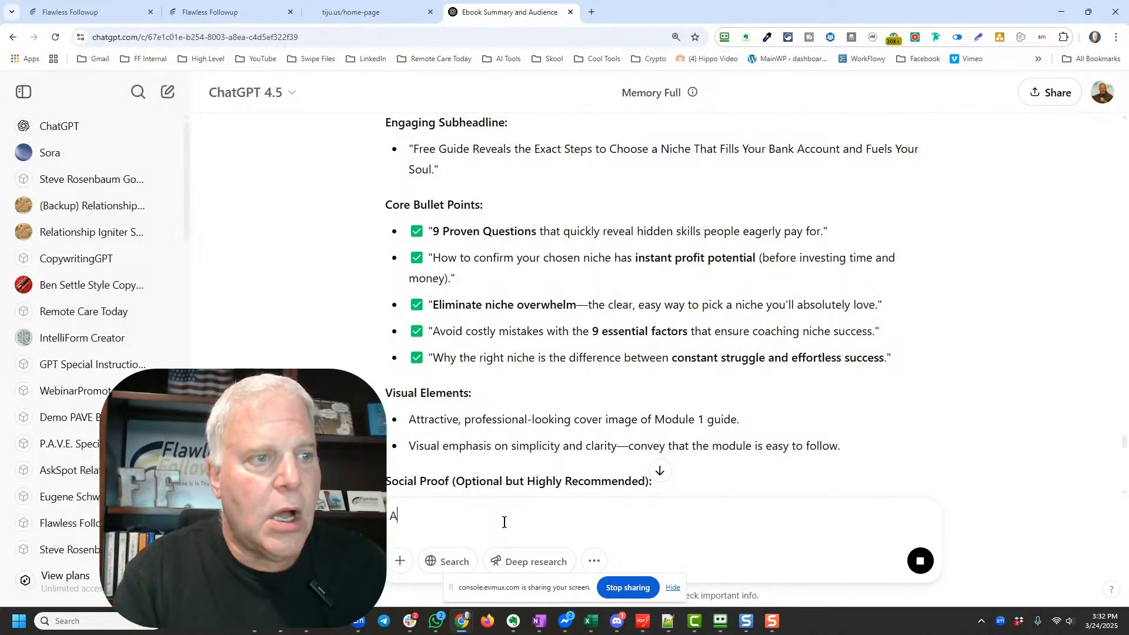
pyautogui.write('re the core')
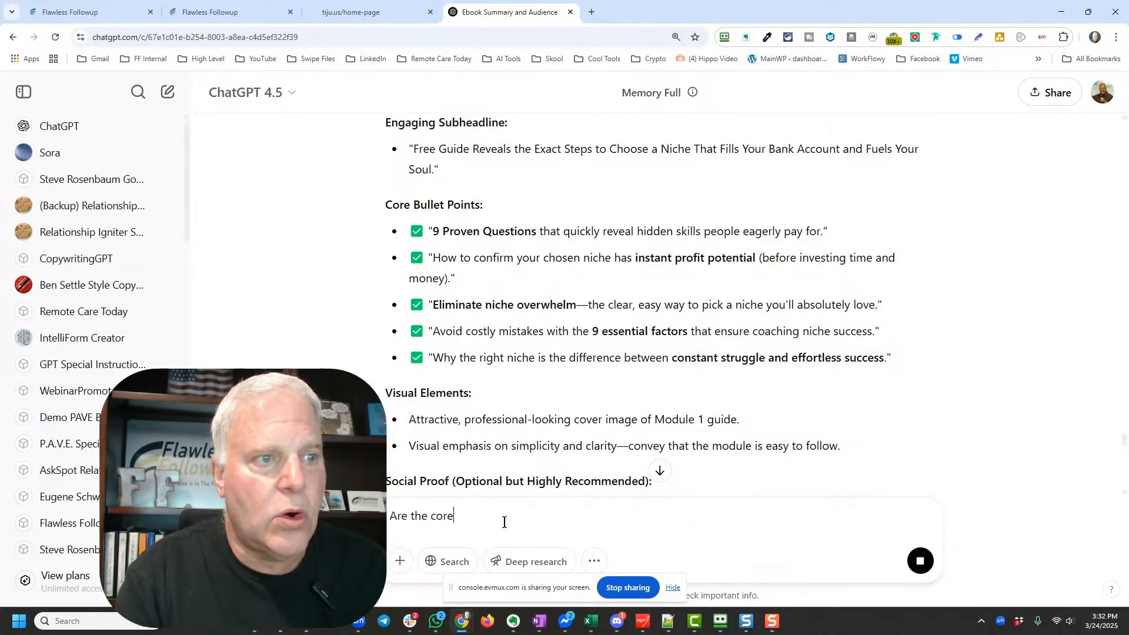
pyautogui.write(' bullet poin')
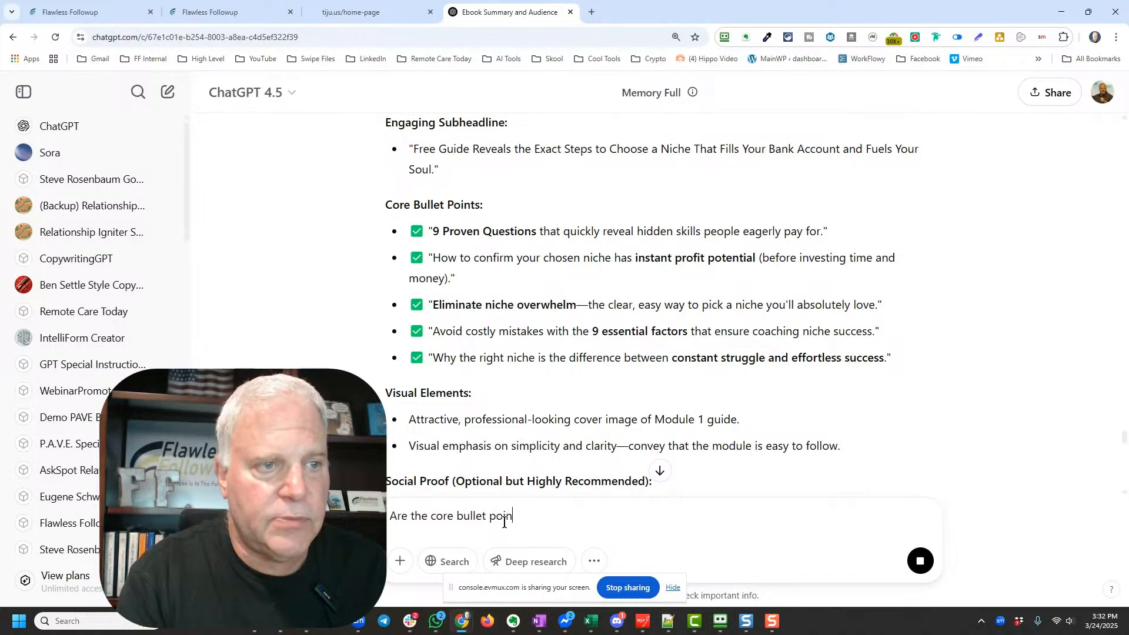
pyautogui.write('ts acutal')
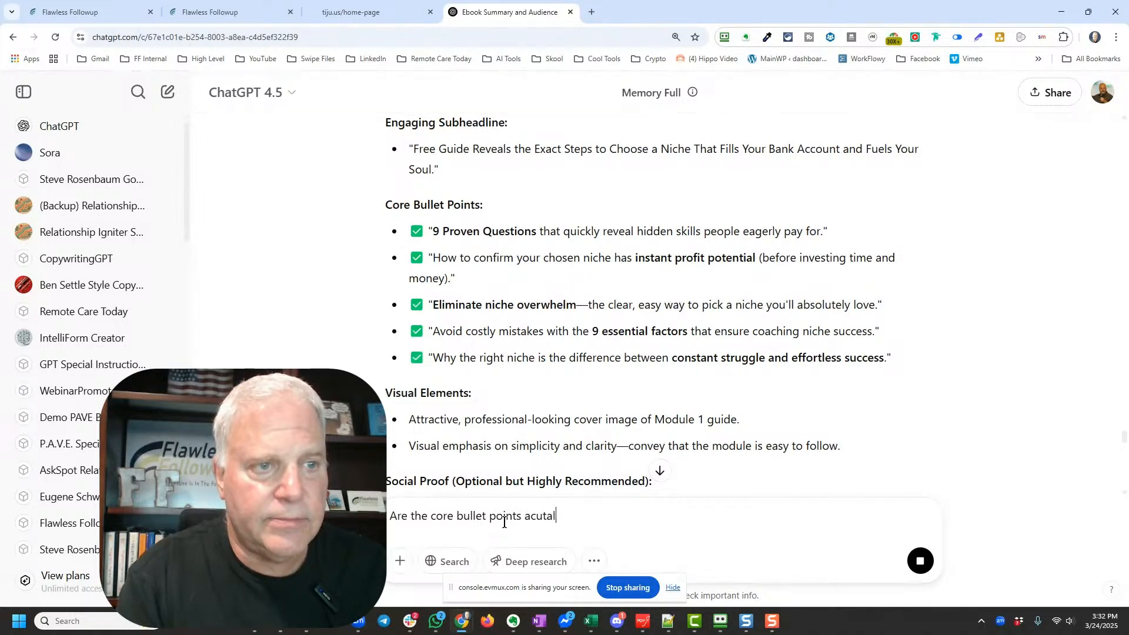
pyautogui.press('BackSpace')
pyautogui.press('BackSpace')
pyautogui.press('BackSpace')
pyautogui.press('BackSpace')
pyautogui.write('tually coming from the lead magnet or did')
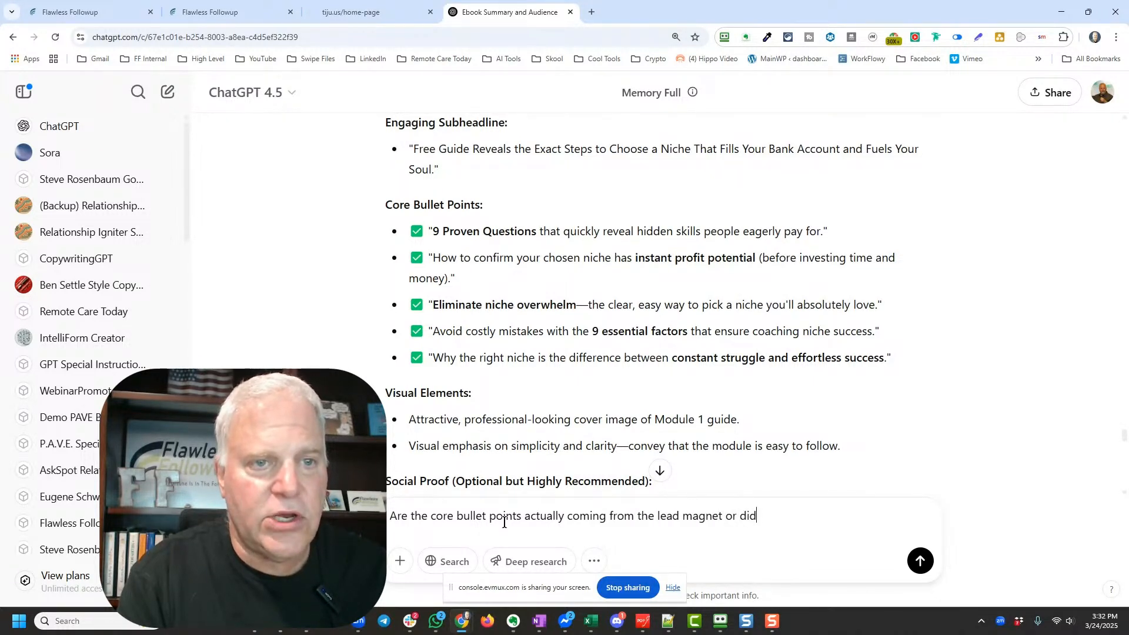
pyautogui.write('you ')
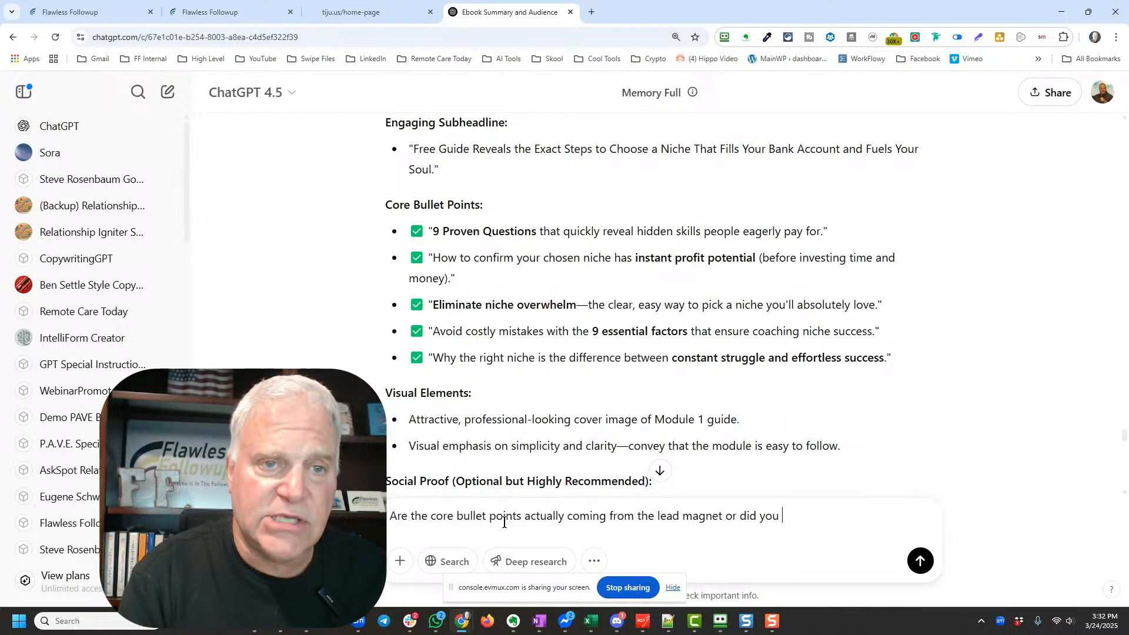
pyautogui.write('make that')
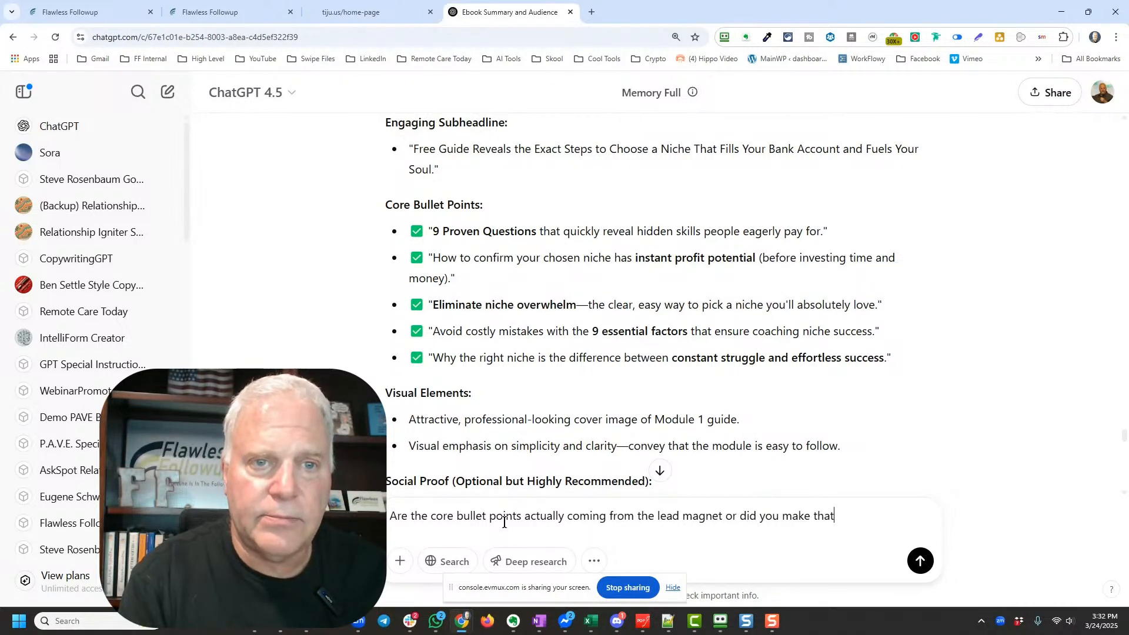
pyautogui.write(' up?')
pyautogui.press('Return')
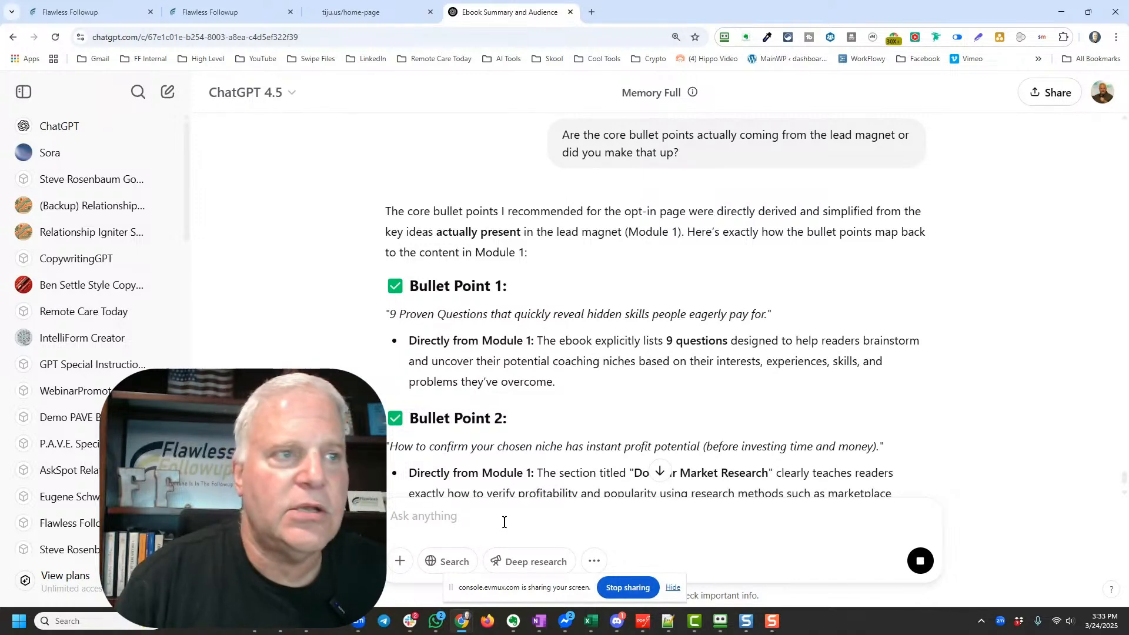
# Review how ChatGPT's reply maps the proposed bullet points back to the content of Module 1
pyautogui.scroll(-3, 461, 427)
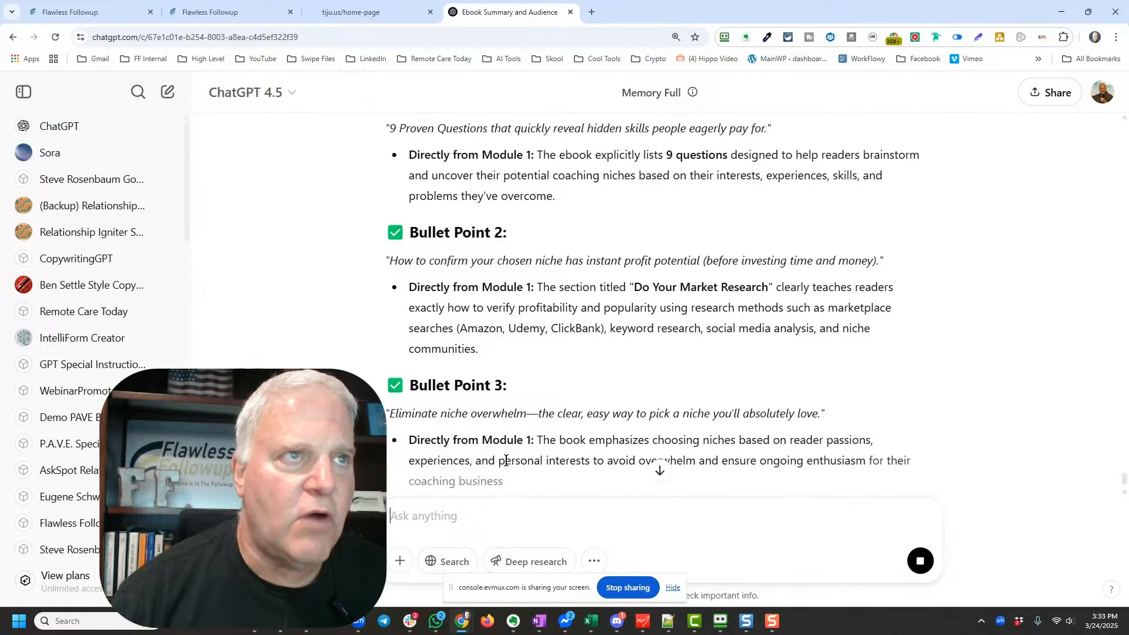
pyautogui.scroll(4, 490, 465)
pyautogui.scroll(5, 490, 465)
pyautogui.scroll(-10, 492, 470)
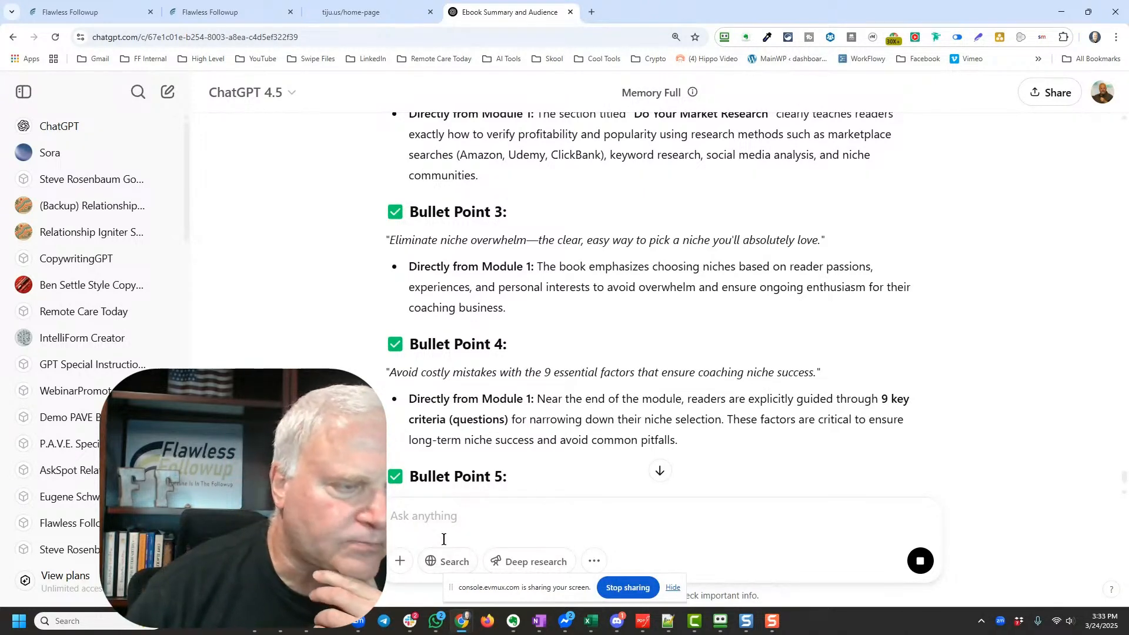
pyautogui.moveTo(275, 631)
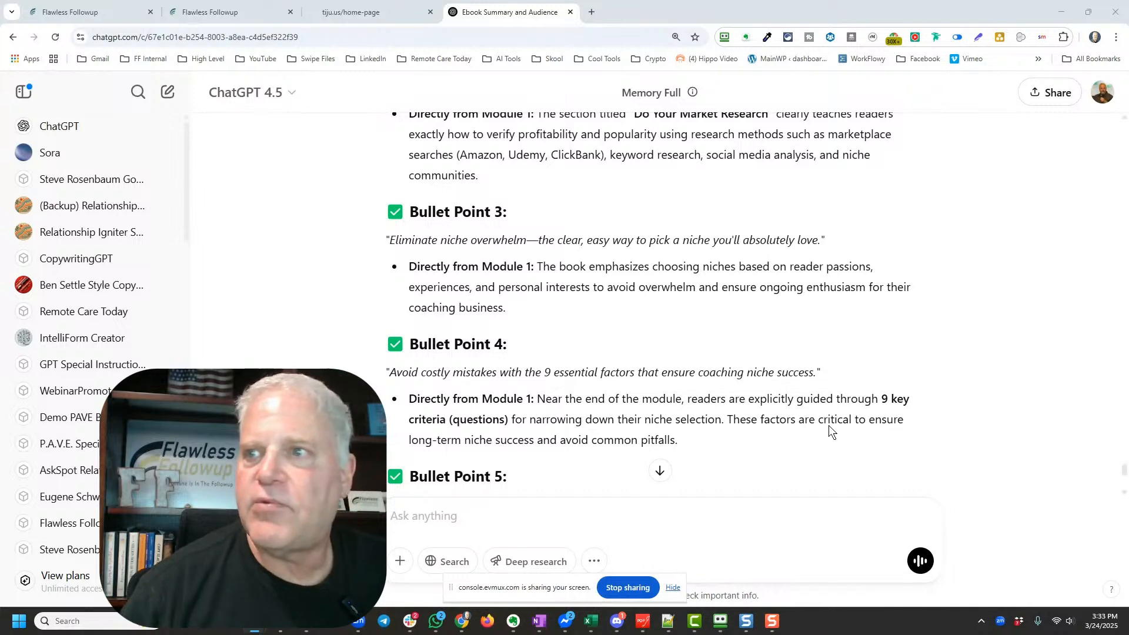
# Open the Automated Profit Expansion community at skool.com/apes in a new browser tab
pyautogui.click(592, 12)
pyautogui.click(486, 39)
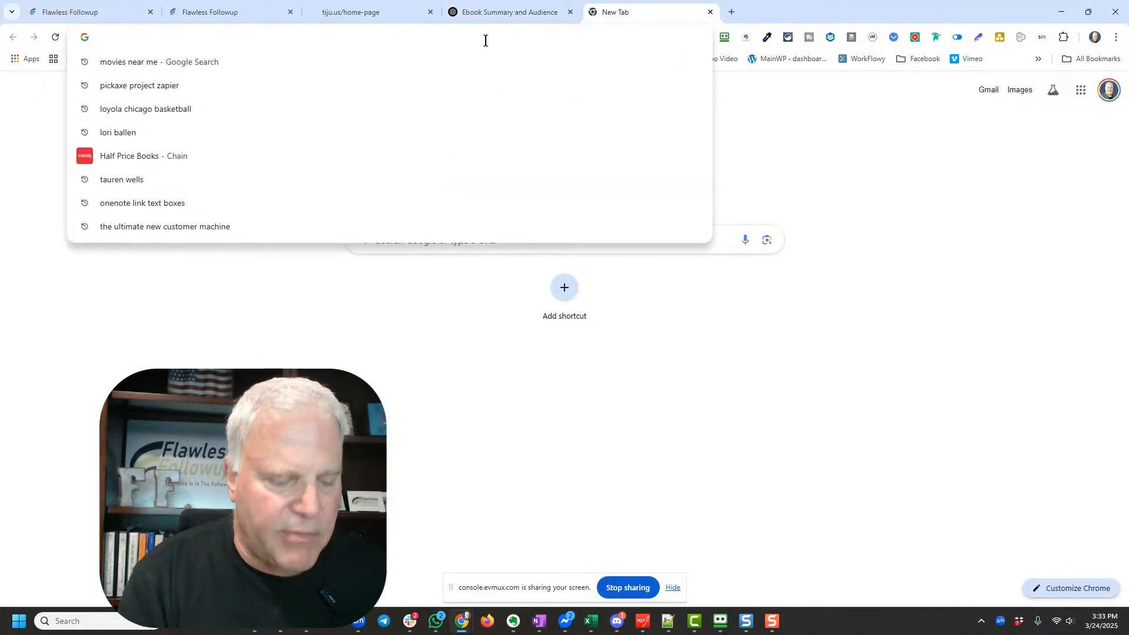
pyautogui.write('sl')
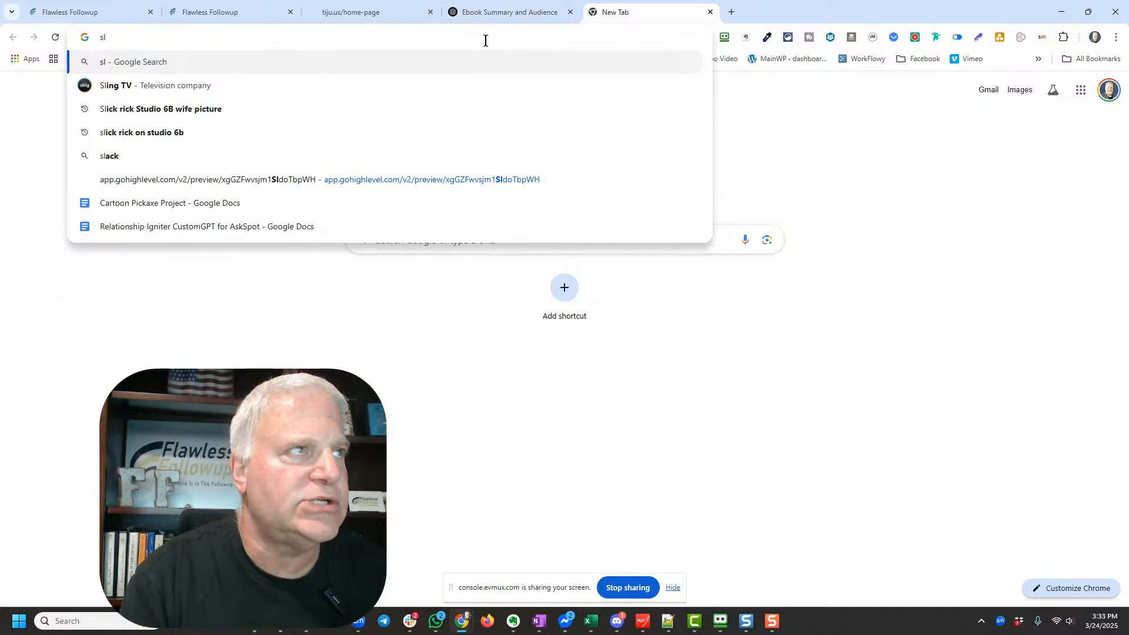
pyautogui.press('BackSpace')
pyautogui.write('kool.com/')
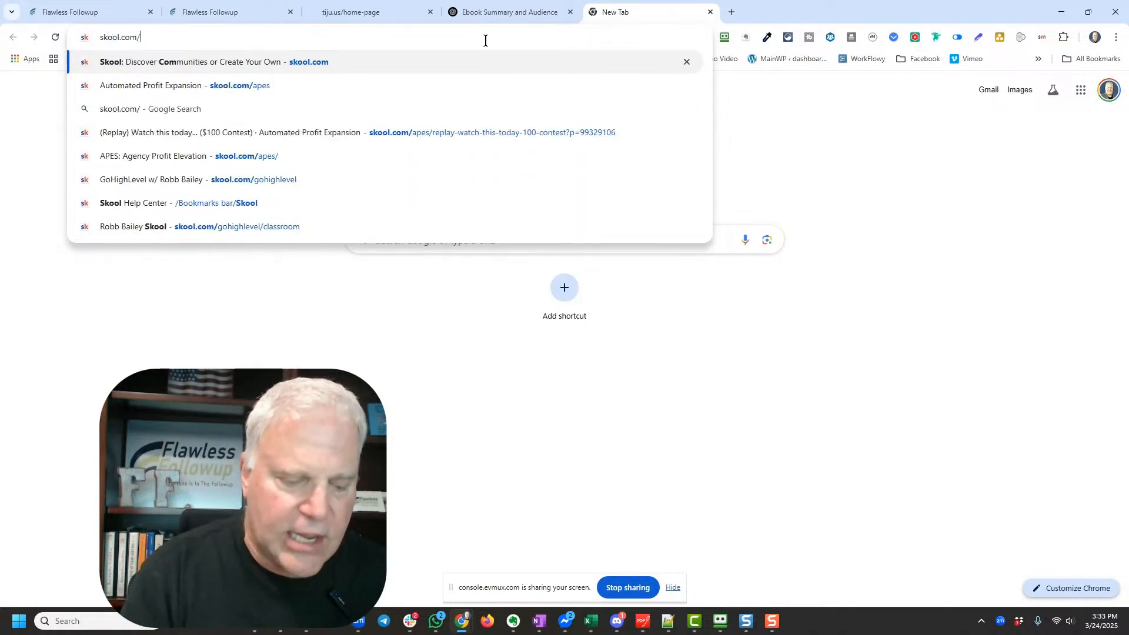
pyautogui.write('apes')
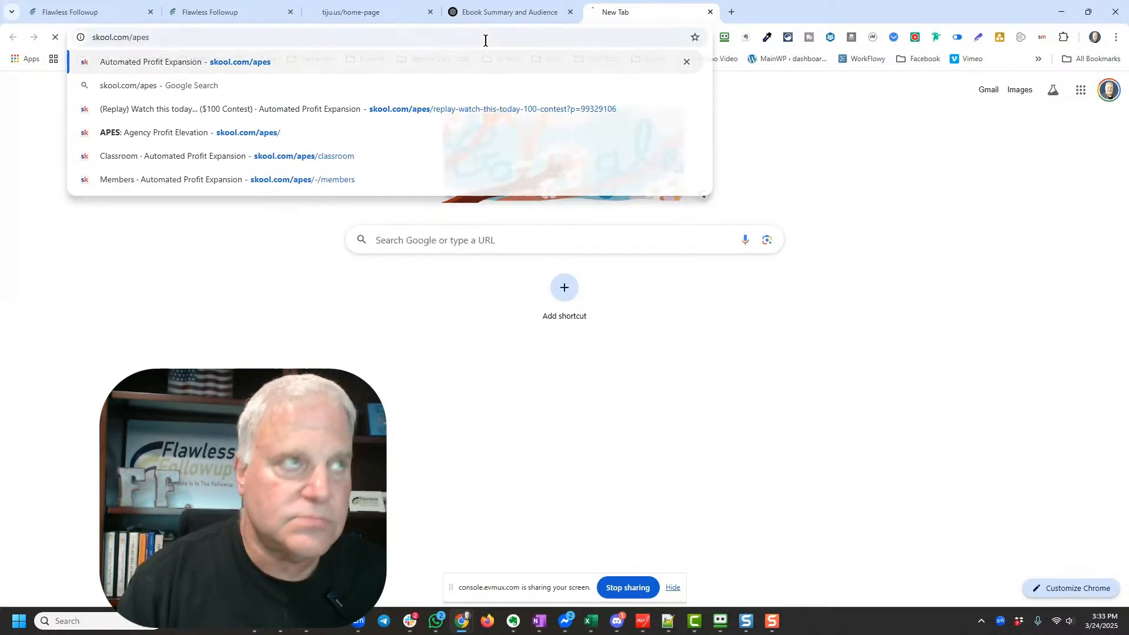
pyautogui.press('Return')
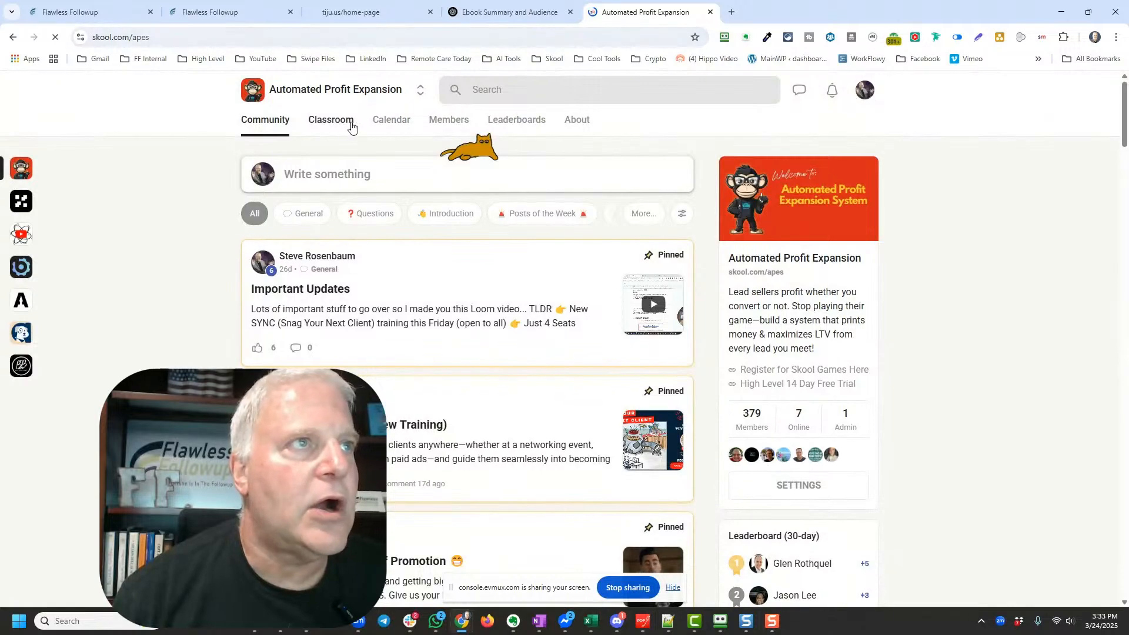
# Browse the community's classroom down to the Secret Copy Hacks course and look over the template files in the SCH Branded folder
pyautogui.click(340, 125)
pyautogui.scroll(-10, 423, 307)
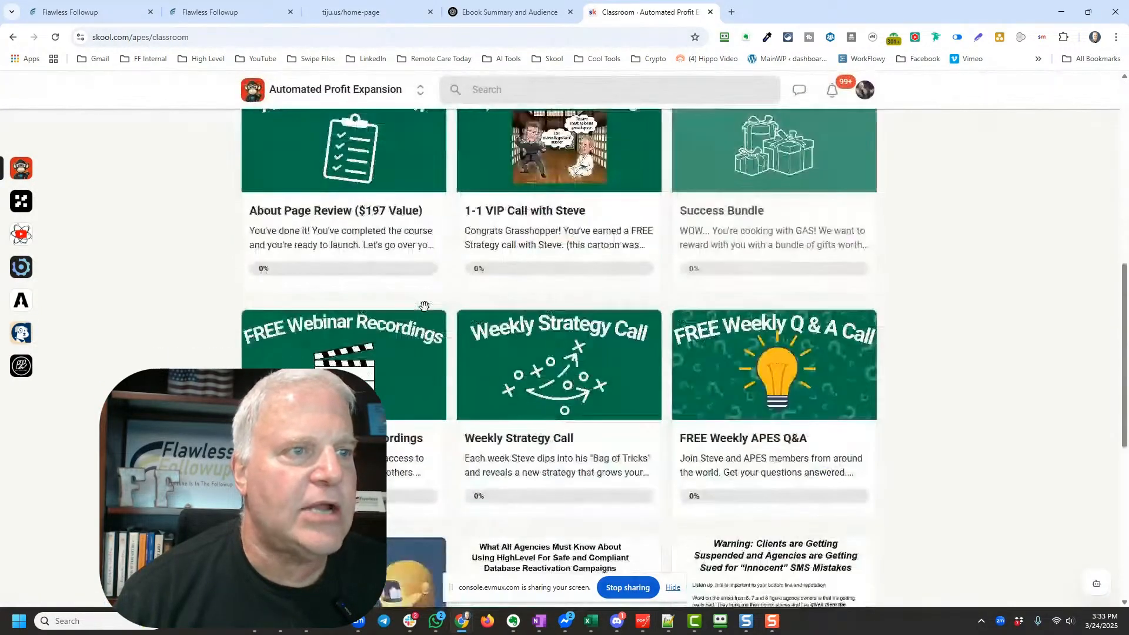
pyautogui.scroll(-2, 424, 307)
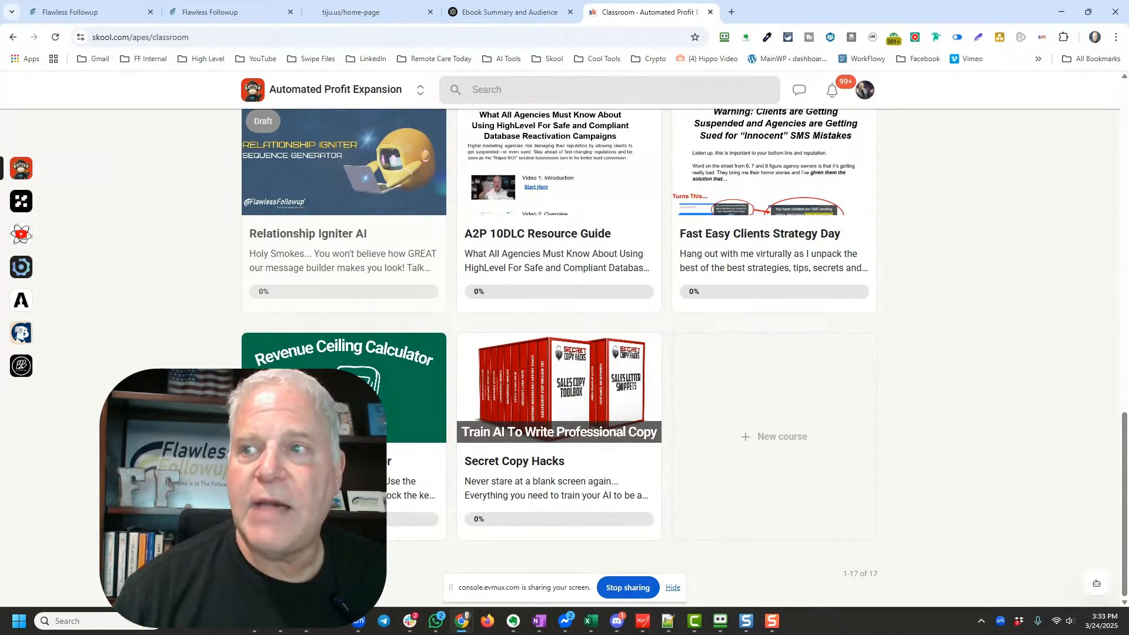
pyautogui.moveTo(1128, 62); pyautogui.dragTo(306, 52)
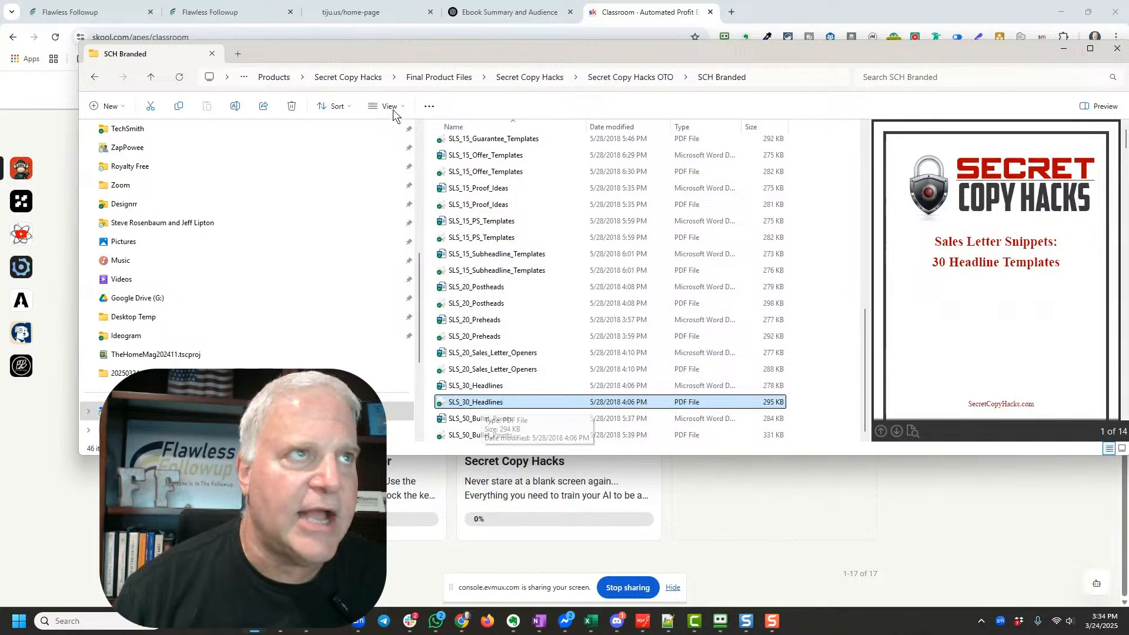
pyautogui.moveTo(350, 53); pyautogui.dragTo(1128, 67)
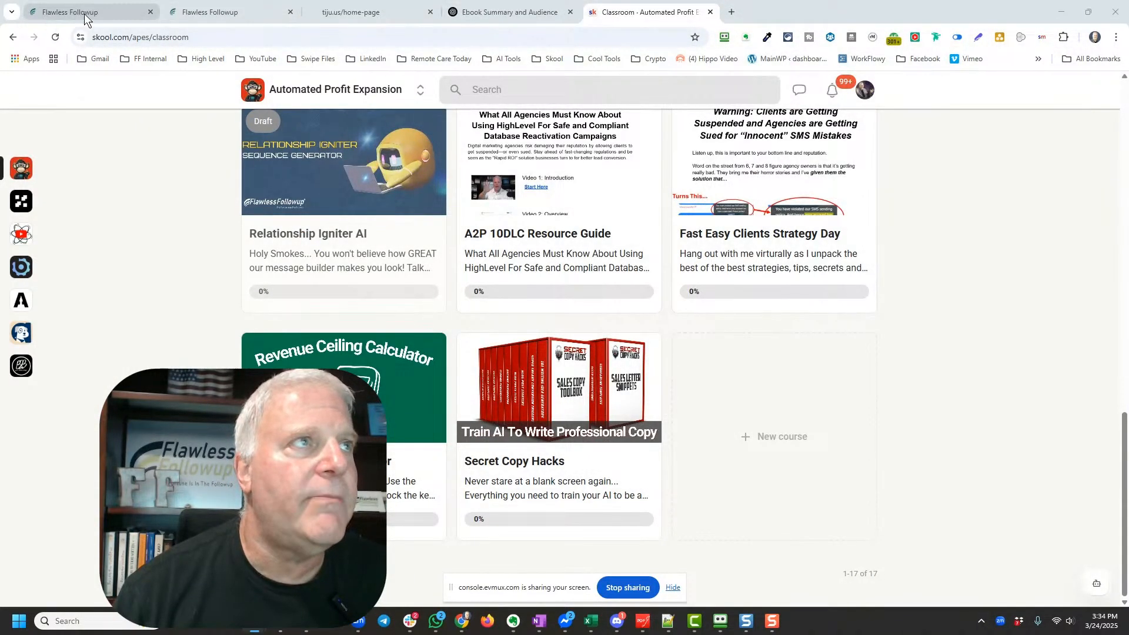
# Switch back to the Ebook Summary and Audience chat in ChatGPT and attach SLS_50_Bullet_Points.pdf to a new message
pyautogui.click(518, 12)
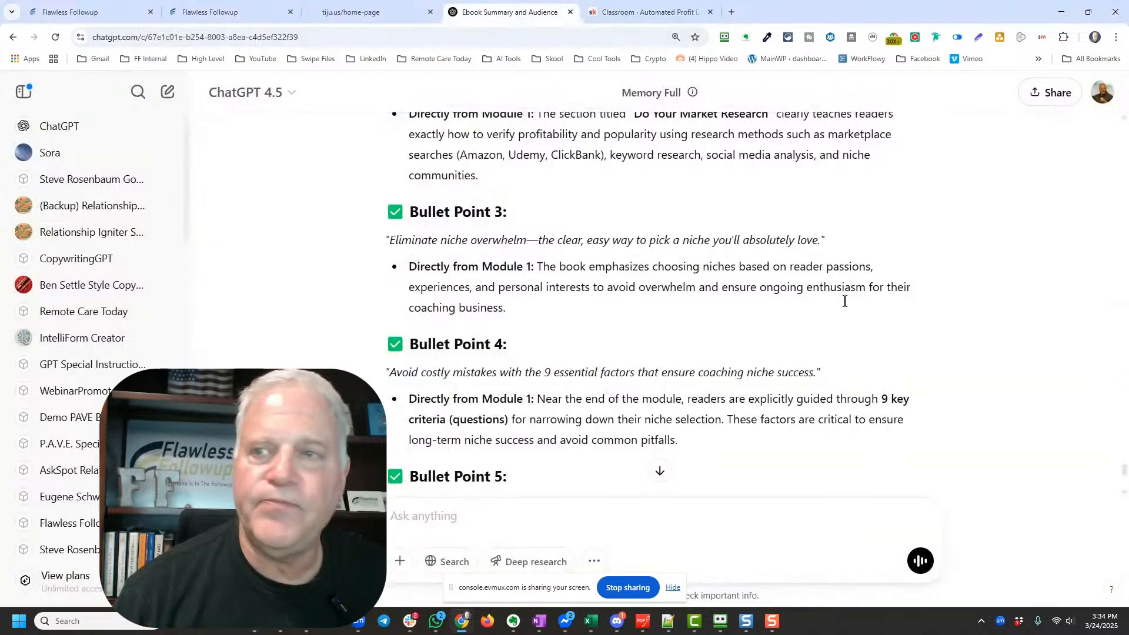
pyautogui.scroll(-5, 629, 331)
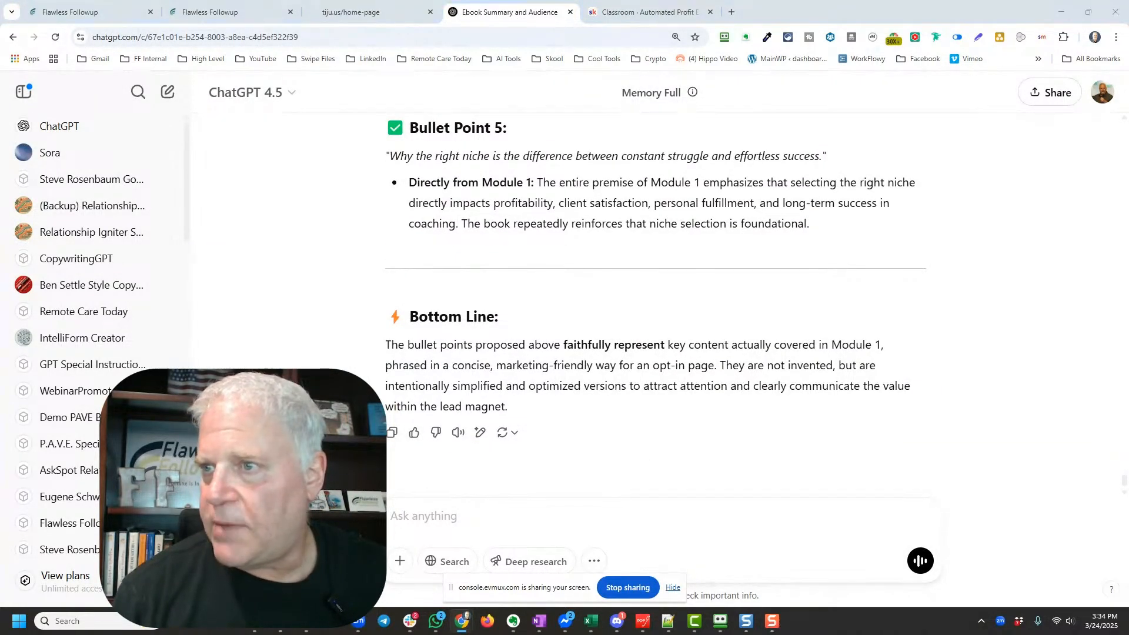
pyautogui.moveTo(1128, 447); pyautogui.dragTo(586, 492)
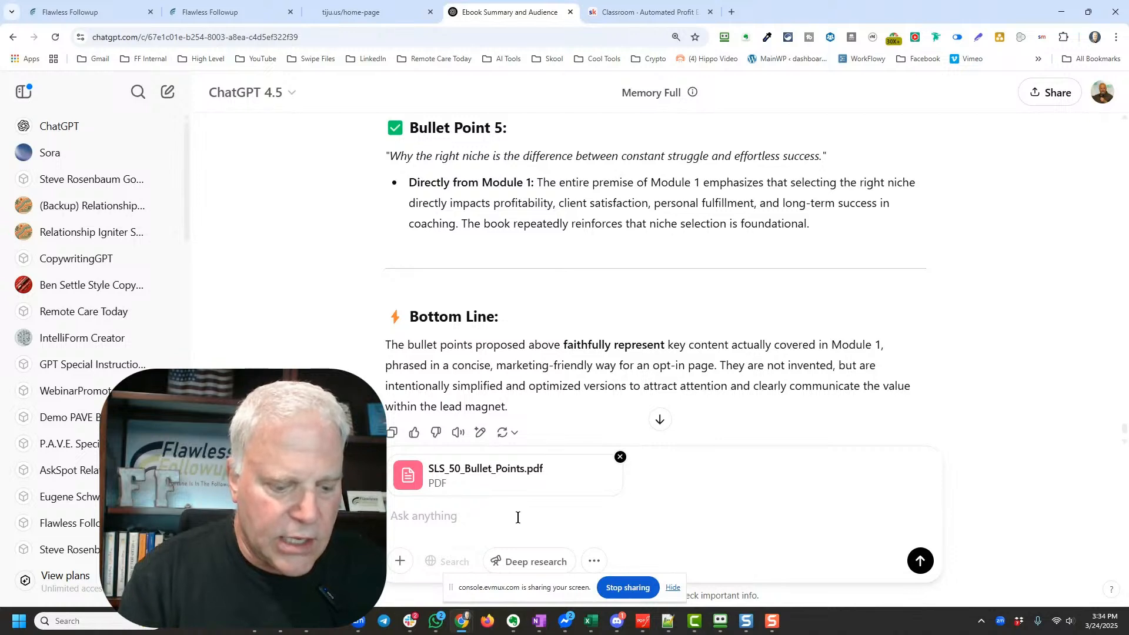
# Begin the message accompanying the PDF with "chat, here are some excellent bullet point templates"
pyautogui.write('chat, he')
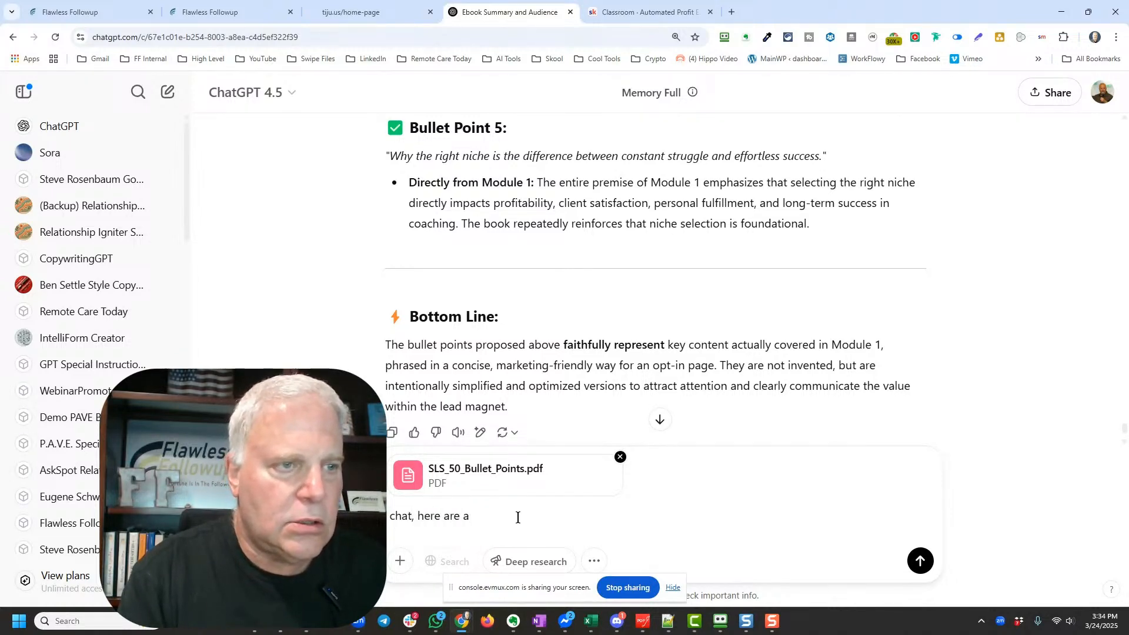
pyautogui.write('re are some ')
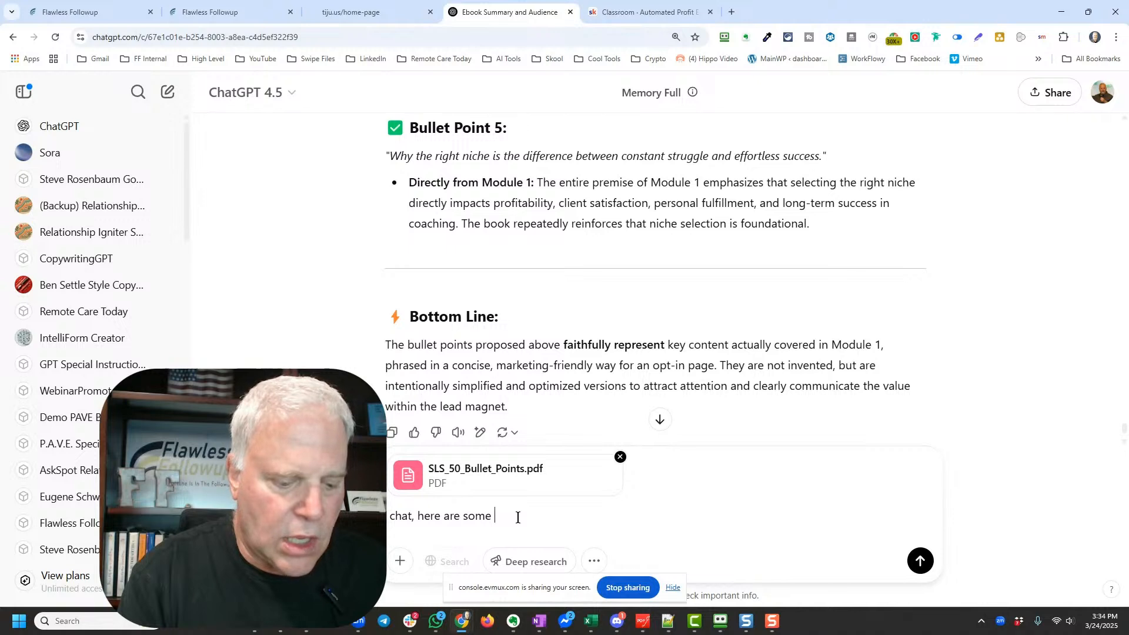
pyautogui.write('excellent bullet point')
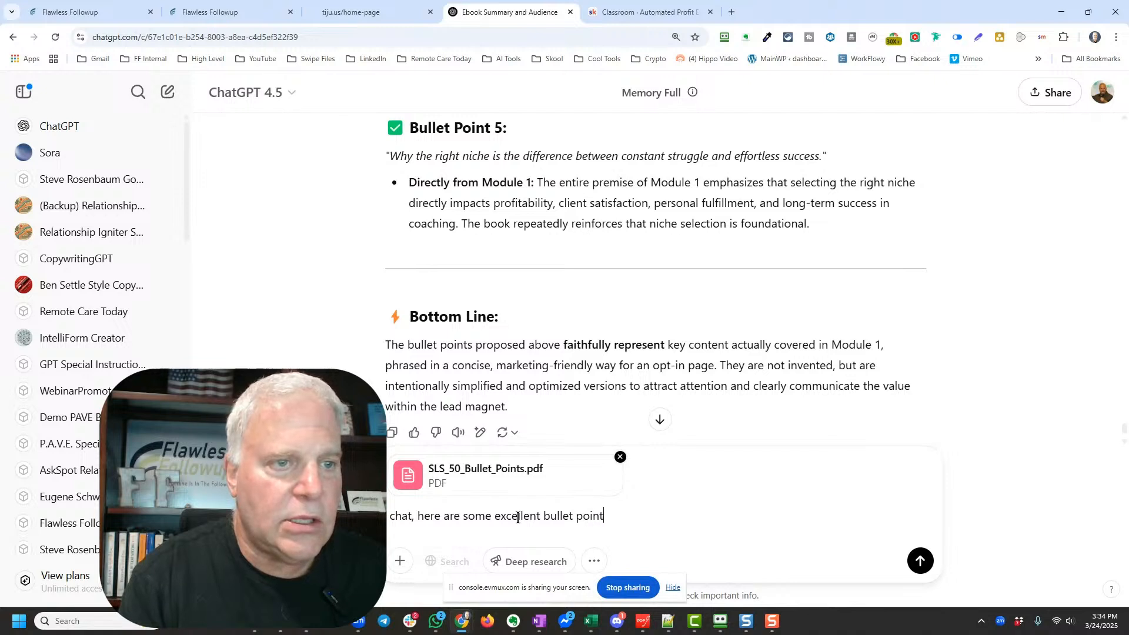
pyautogui.write(' templates')
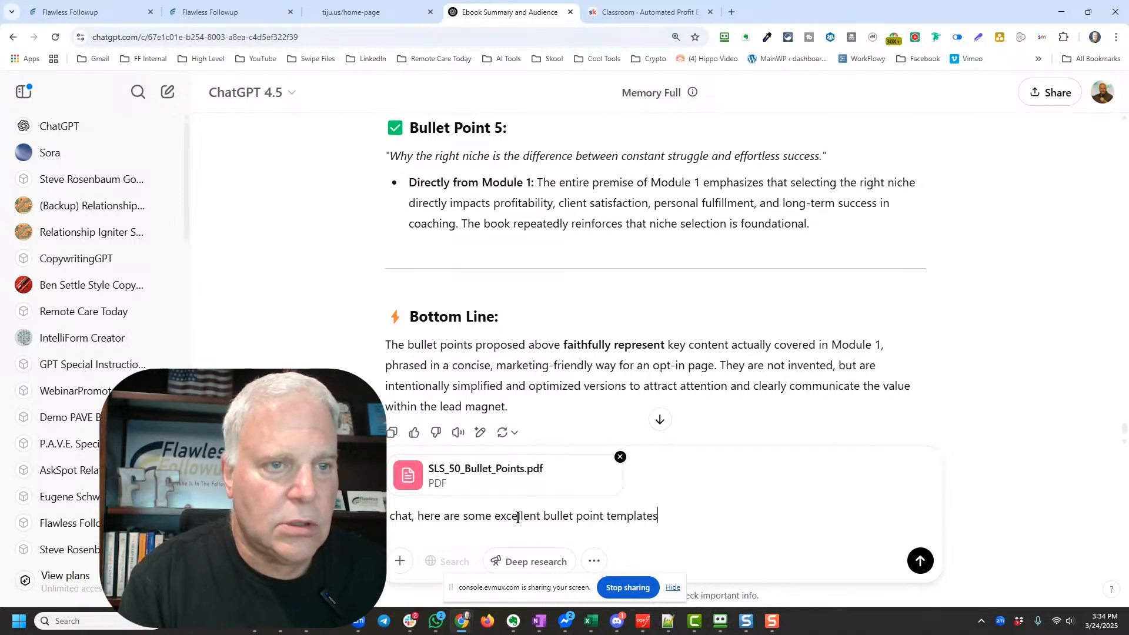
# Add "I want you to give me 20 super hot, gary halbert style bullet points coming straight from lead magnet and using this template as a guide."
pyautogui.write('.  I want you to give me')
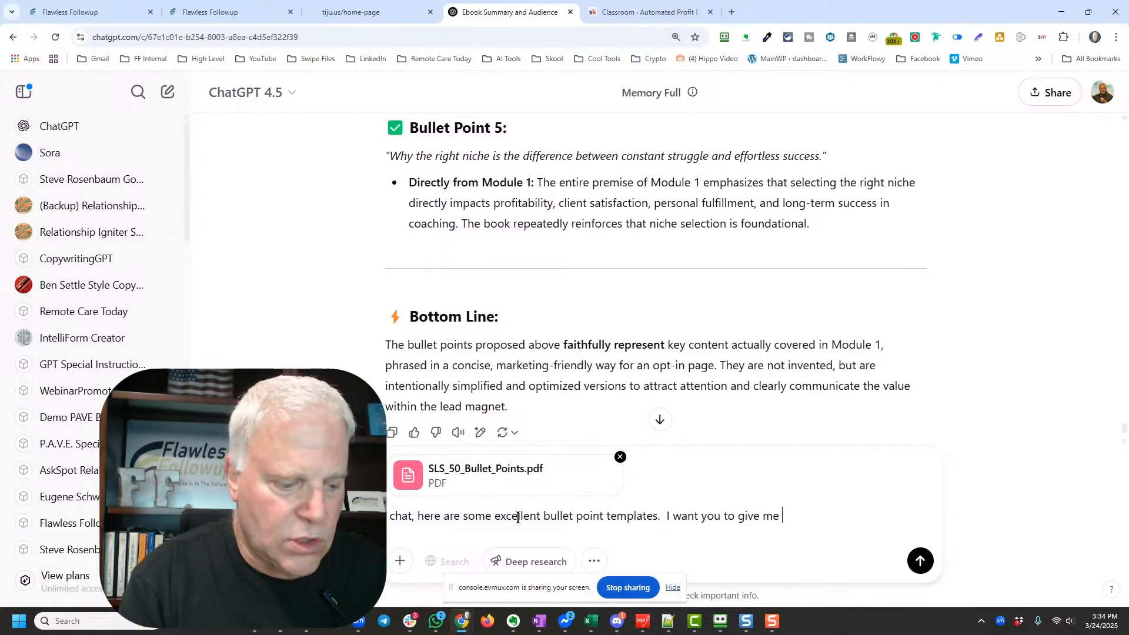
pyautogui.write(' 20 super hot')
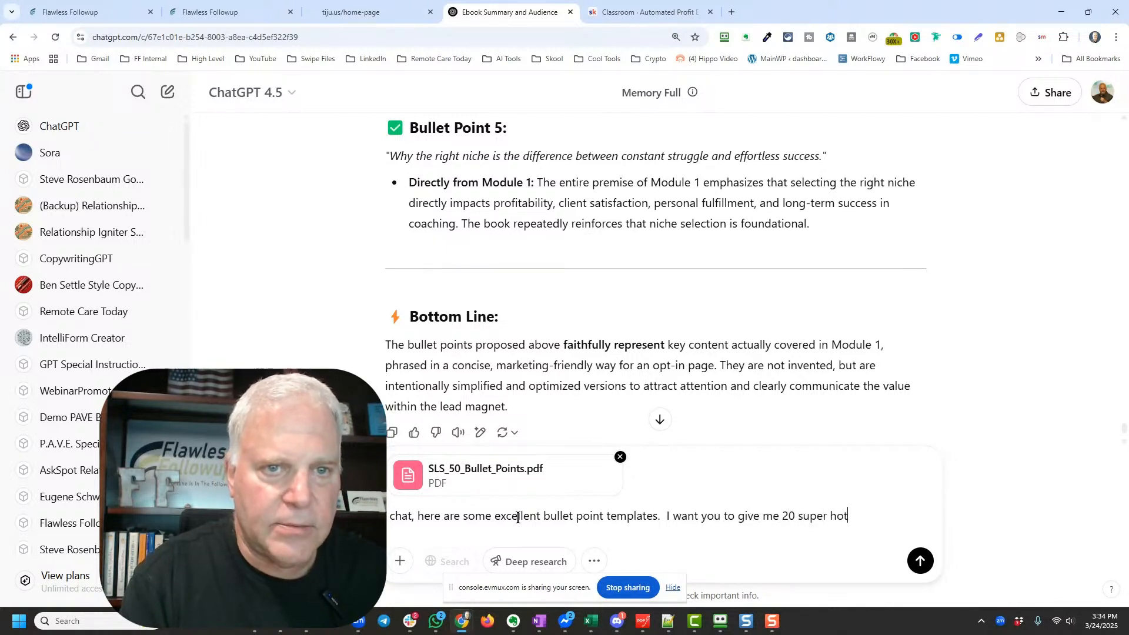
pyautogui.write(', gary ')
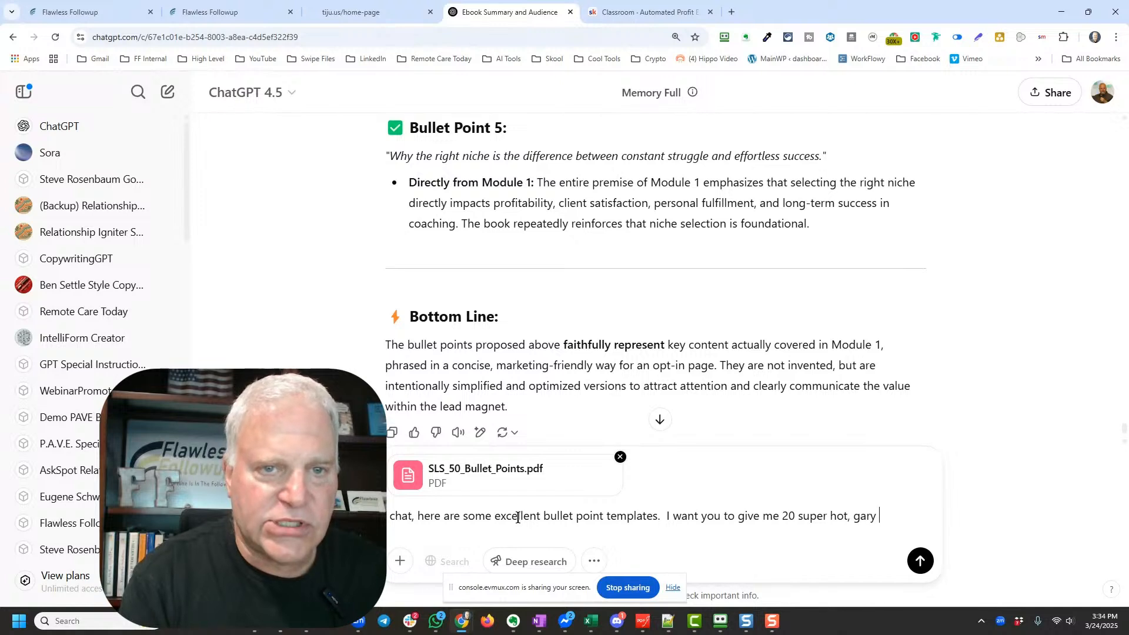
pyautogui.write('halbert')
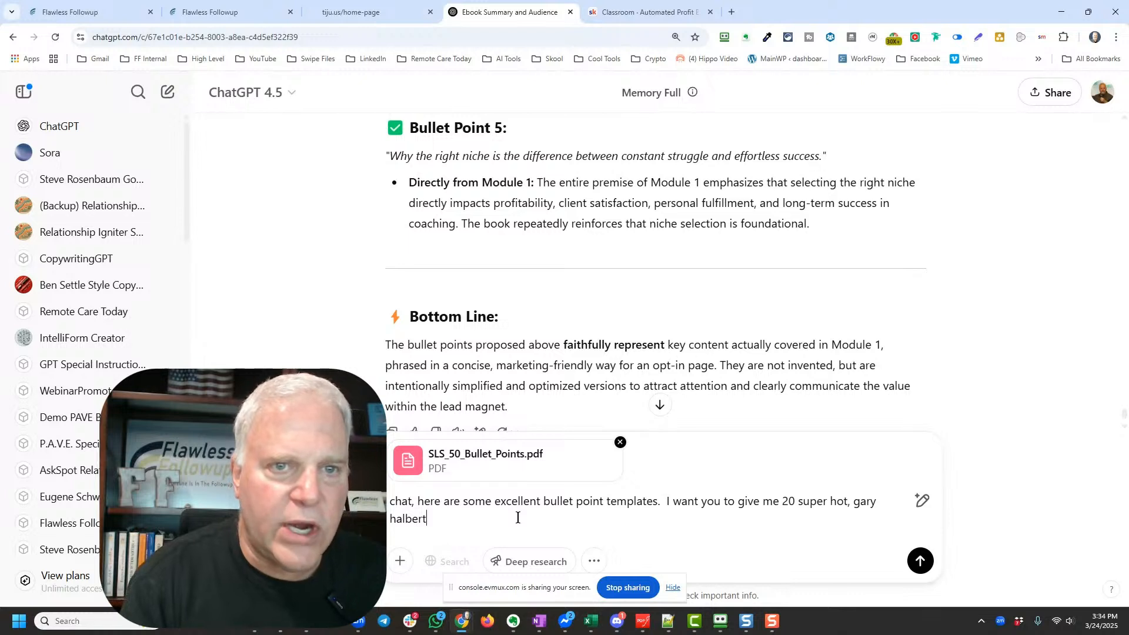
pyautogui.write('styl')
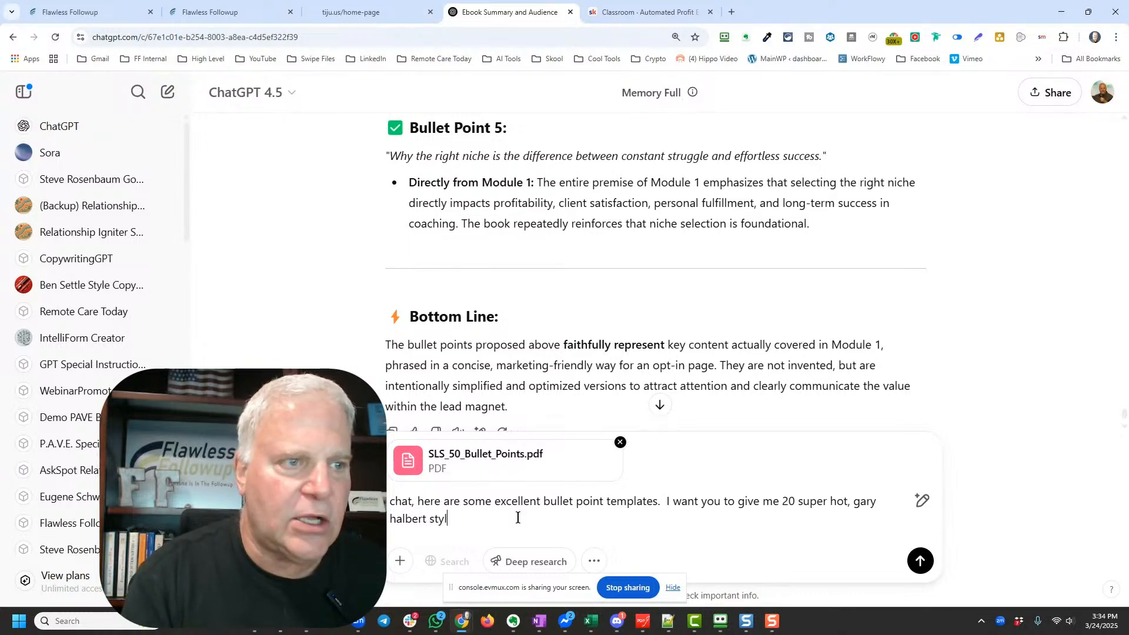
pyautogui.write('e bullet points coming straight')
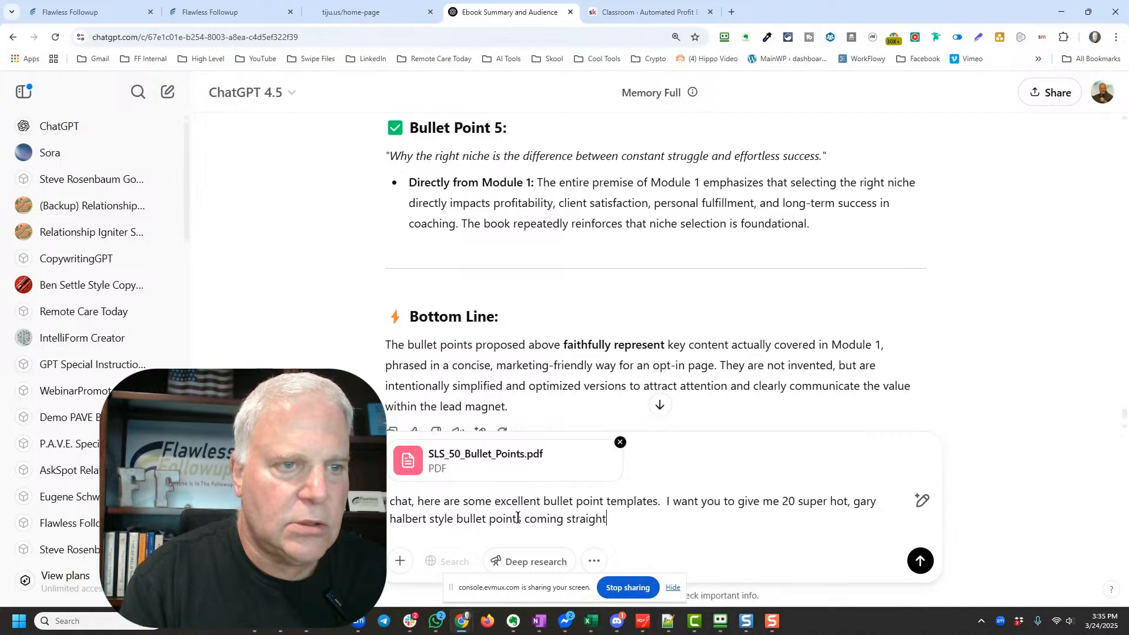
pyautogui.write('rom the')
pyautogui.press('BackSpace')
pyautogui.press('BackSpace')
pyautogui.press('BackSpace')
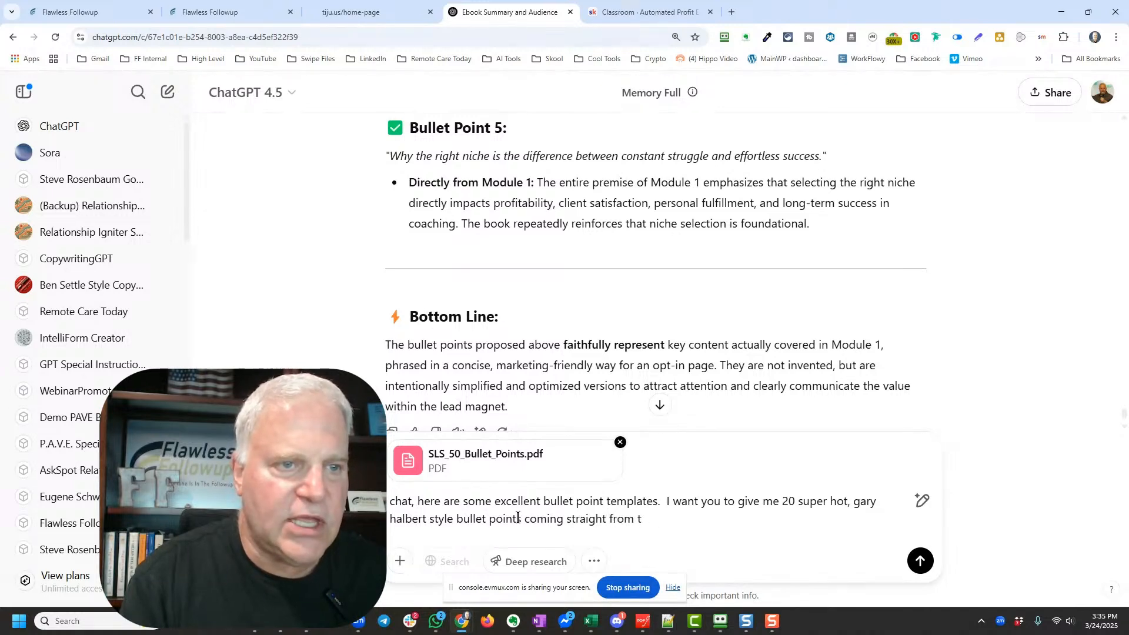
pyautogui.write('lead mag')
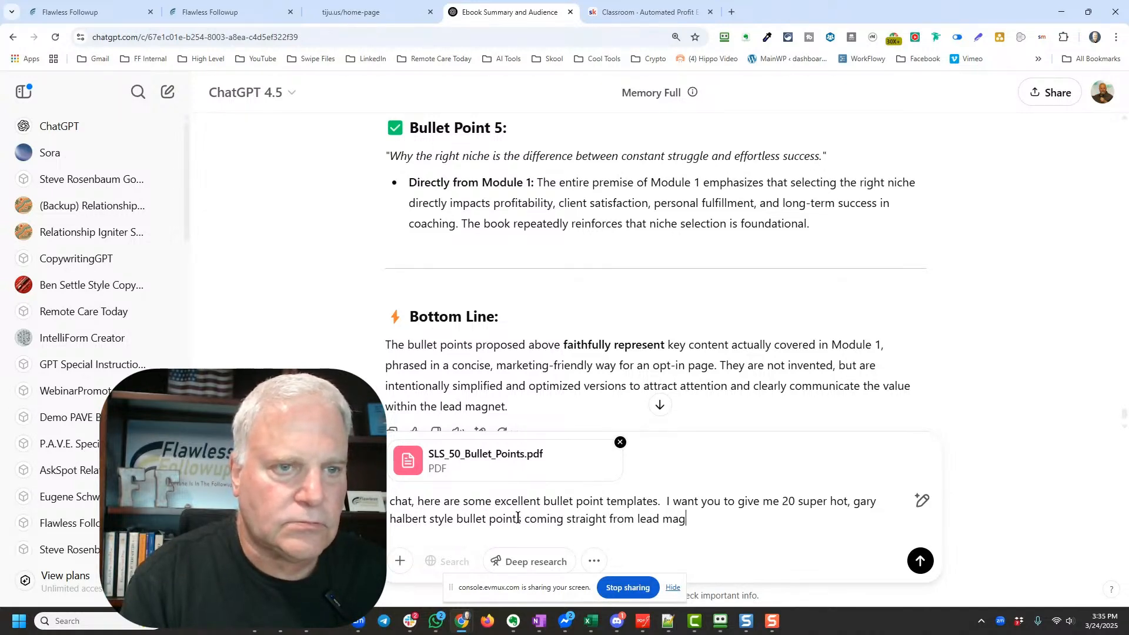
pyautogui.write('net and using ')
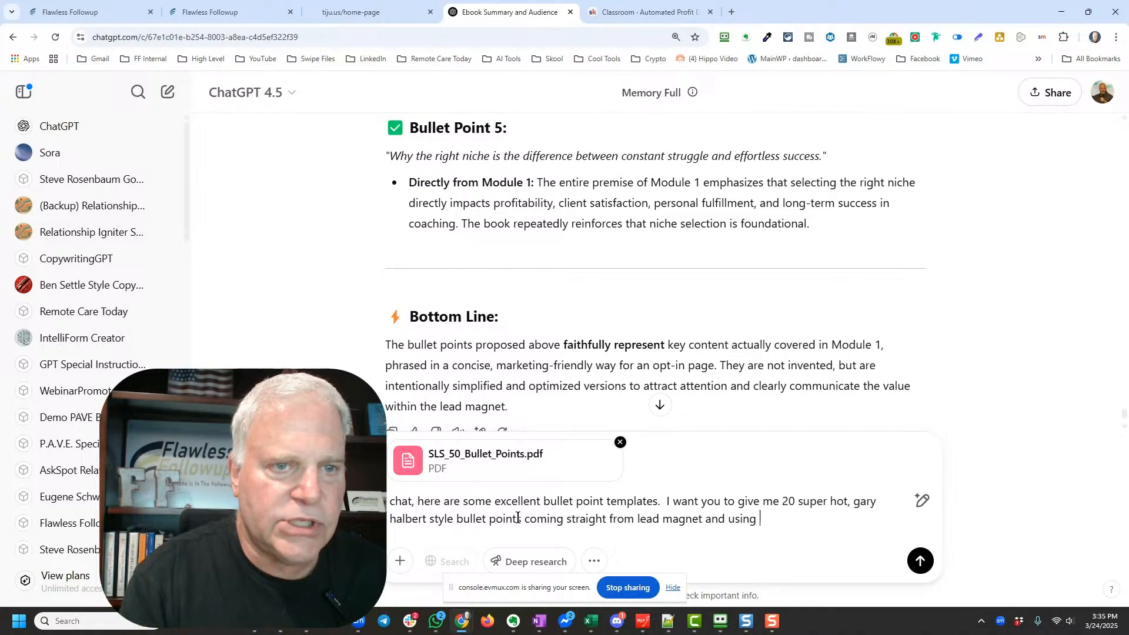
pyautogui.write('this templat')
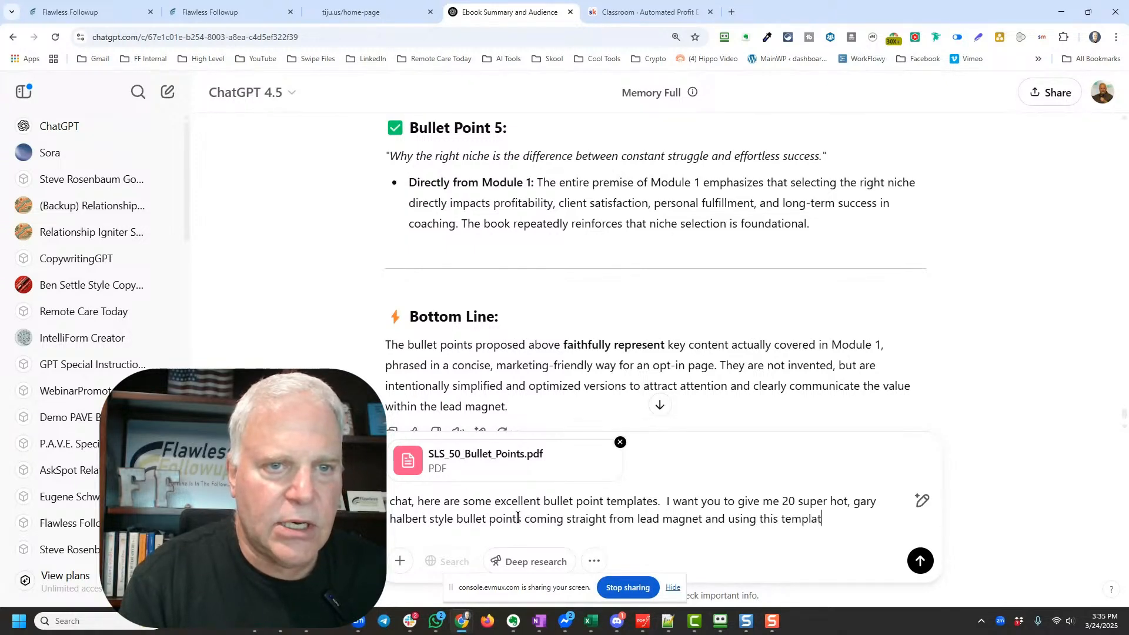
pyautogui.write('e as a gu')
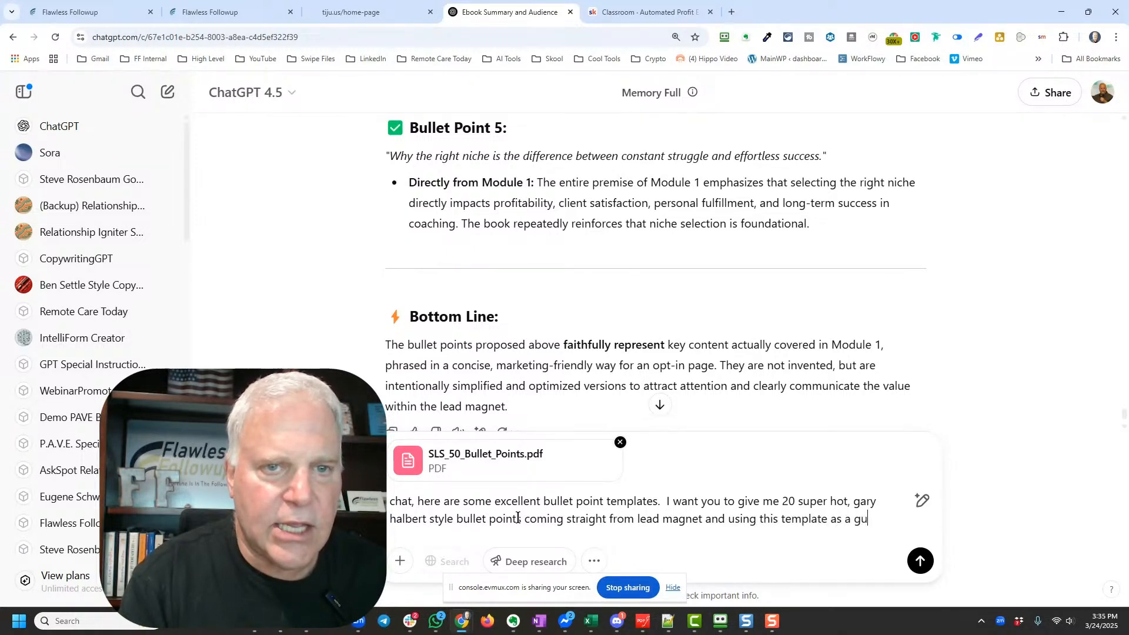
pyautogui.write('ide. ')
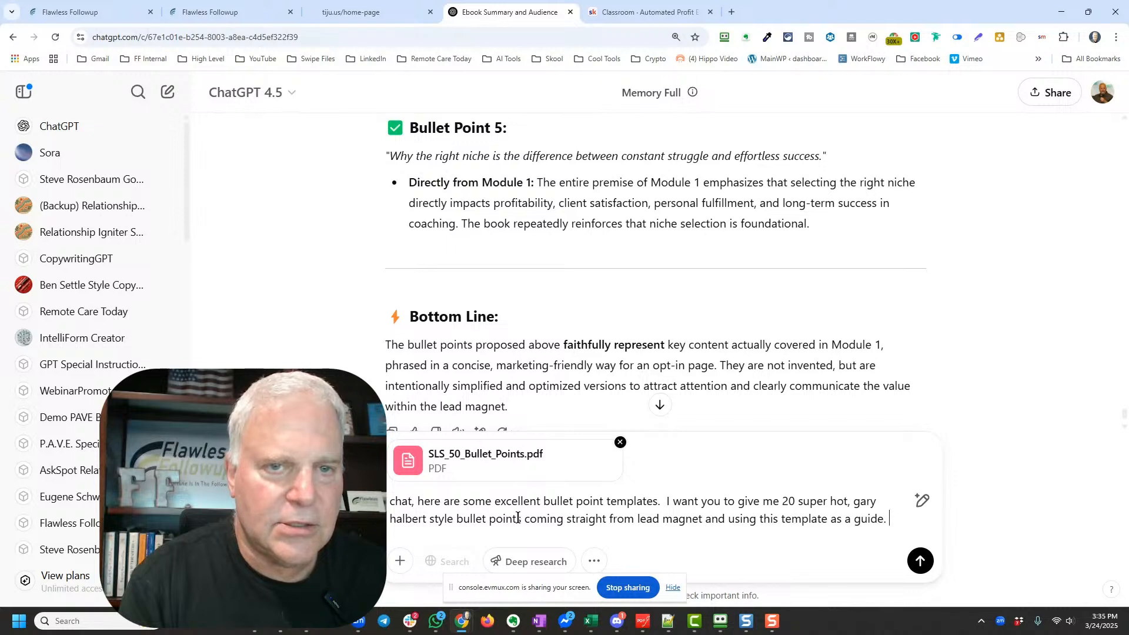
# Finish the message with "Make me feel it!" and send it together with the attached bullet point templates
pyautogui.write(' Ma')
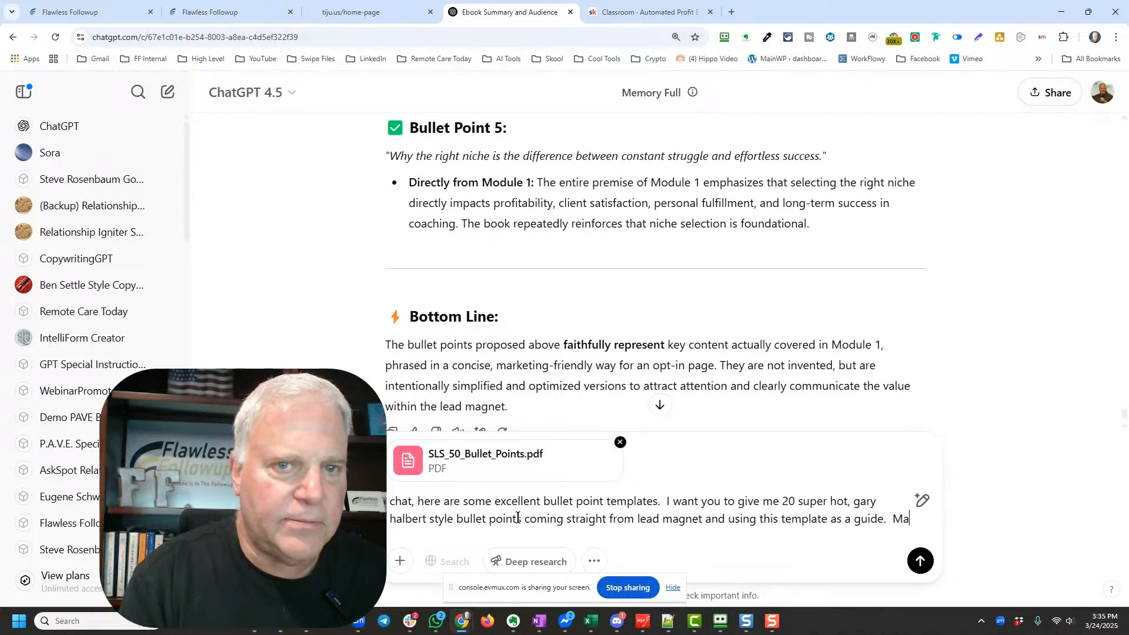
pyautogui.write('ke me feel')
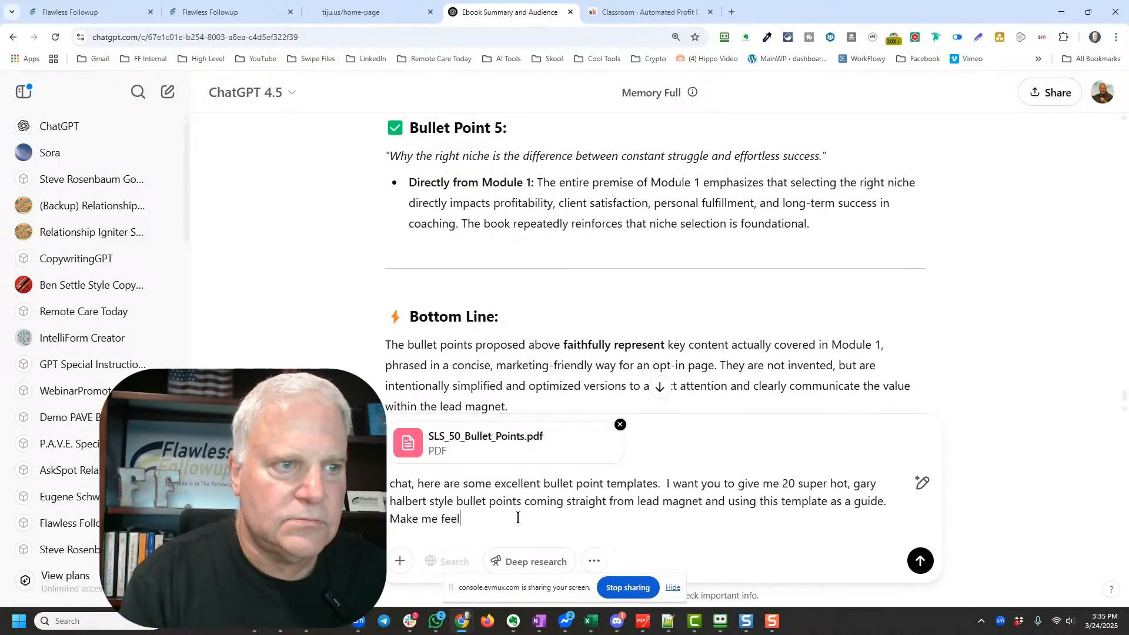
pyautogui.write(' it!')
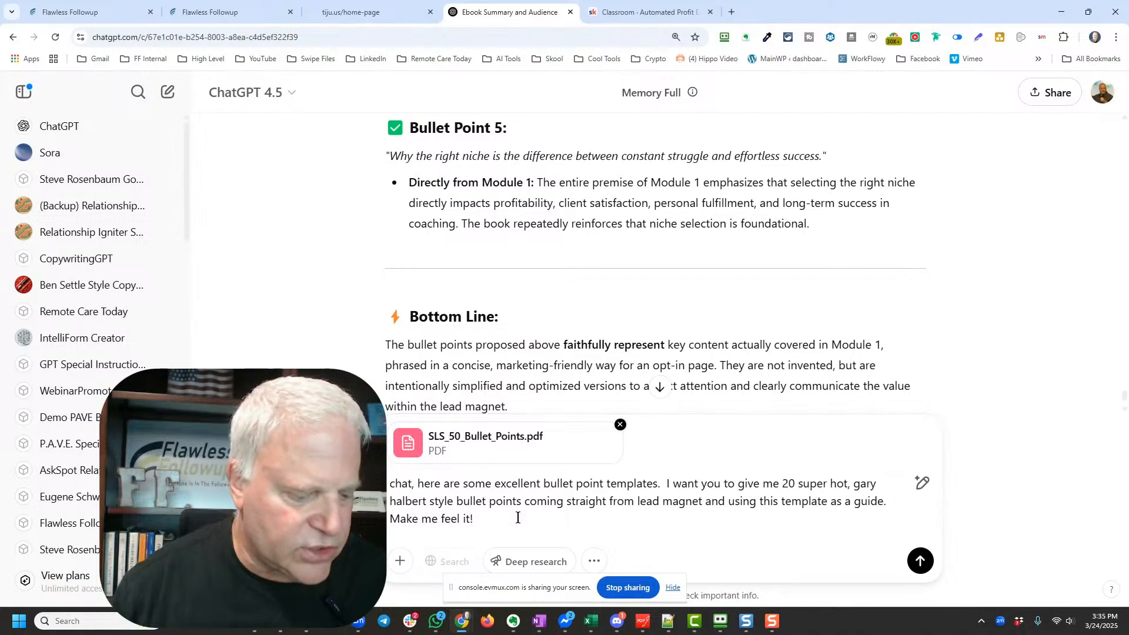
pyautogui.hotkey('ctrl', 'a')
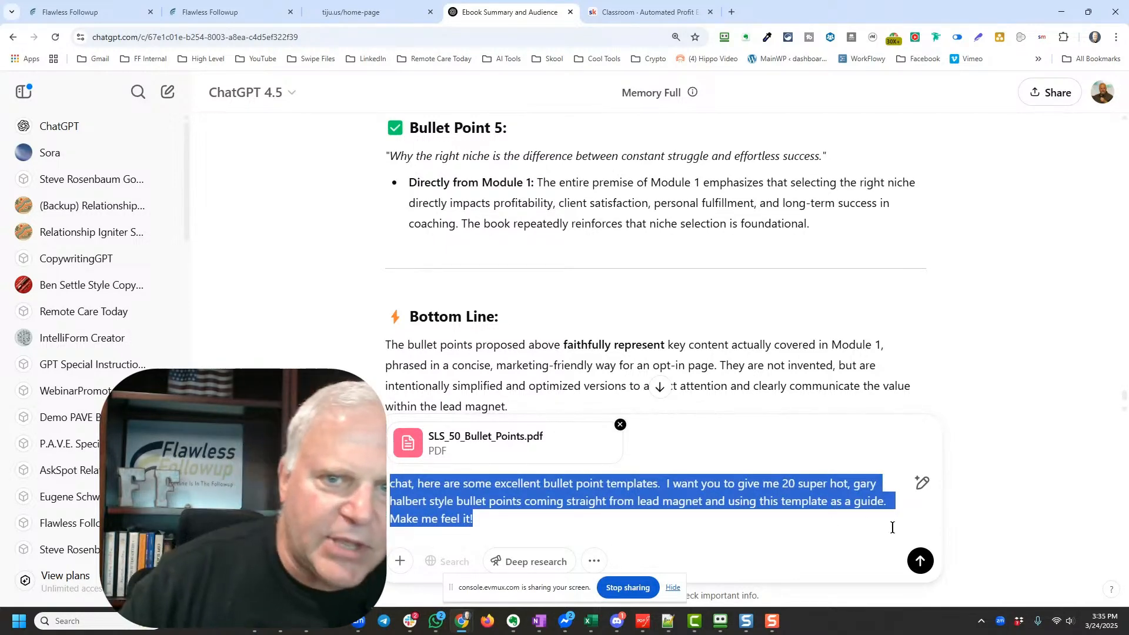
pyautogui.click(925, 563)
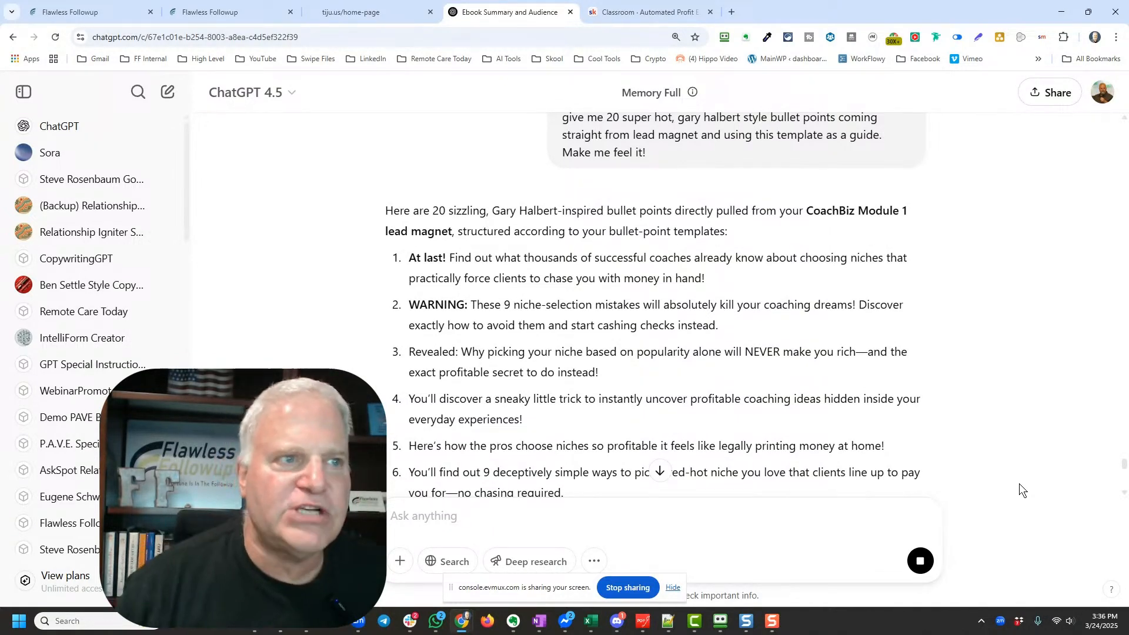
# Read through the generated list of Gary Halbert-style bullet points, marking the fifth bullet, down to the end of the reply
pyautogui.scroll(-2, 518, 387)
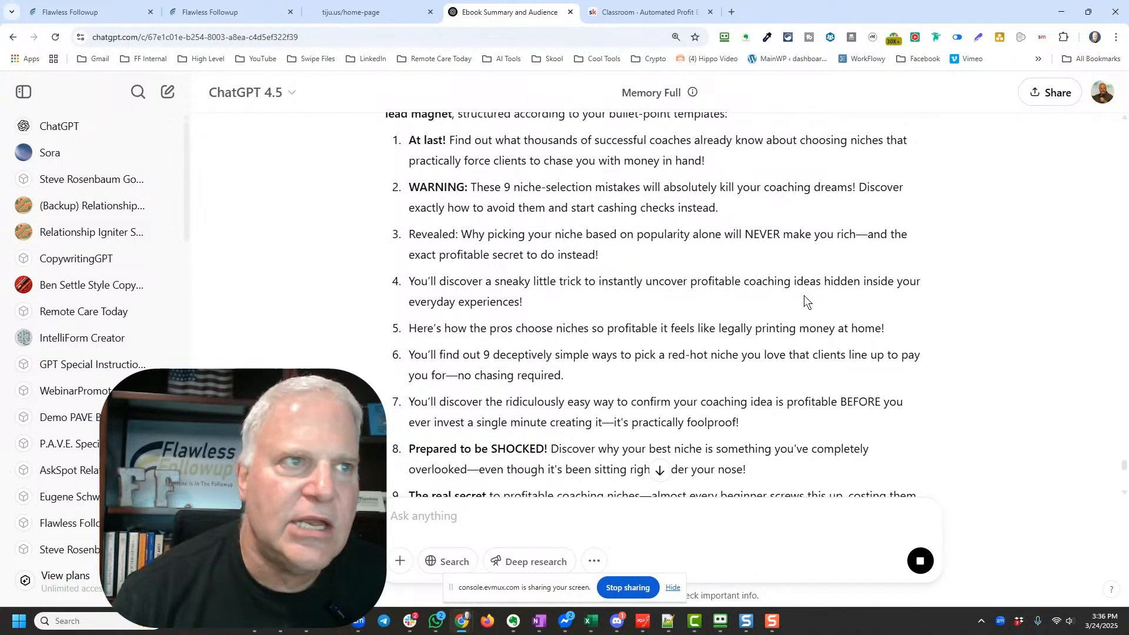
pyautogui.scroll(-1, 456, 327)
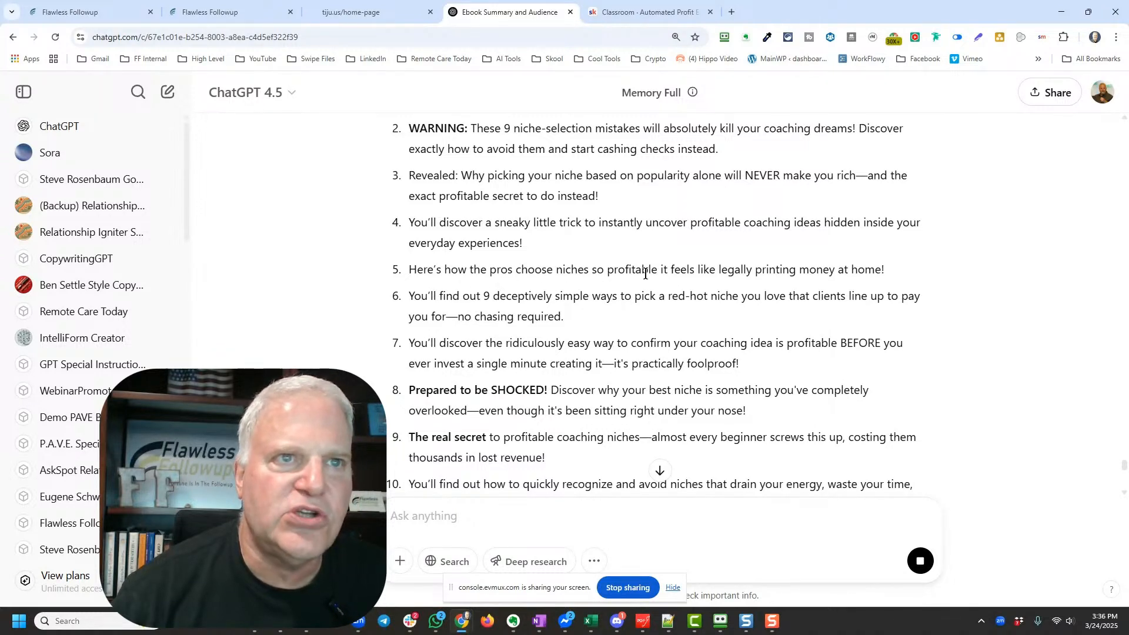
pyautogui.moveTo(409, 271); pyautogui.dragTo(885, 268)
pyautogui.click(902, 266)
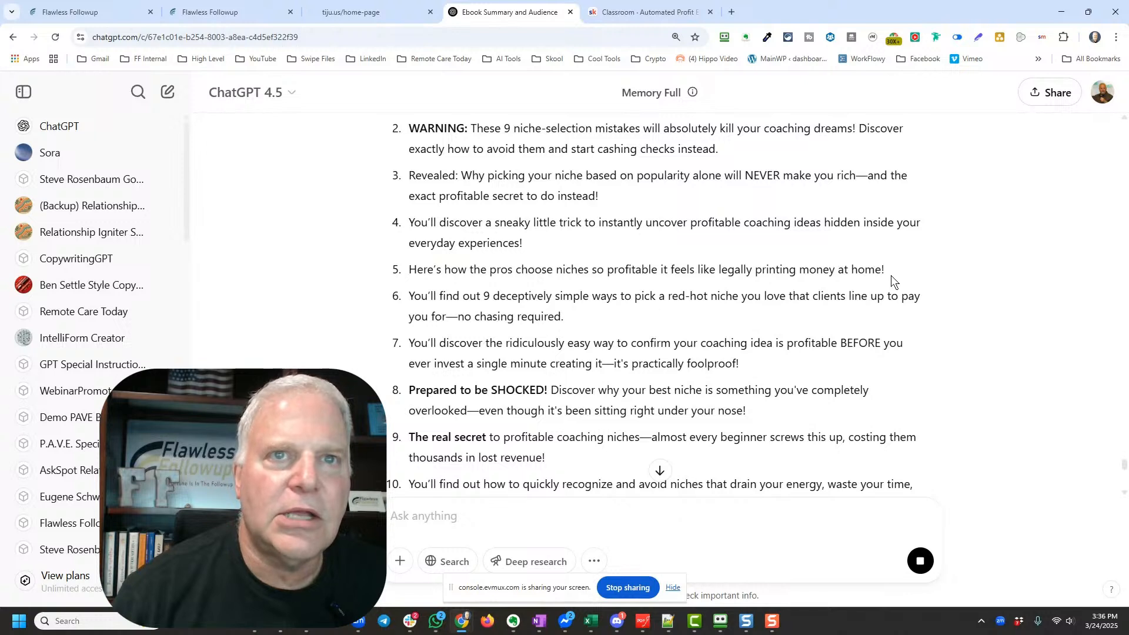
pyautogui.tripleClick(891, 275)
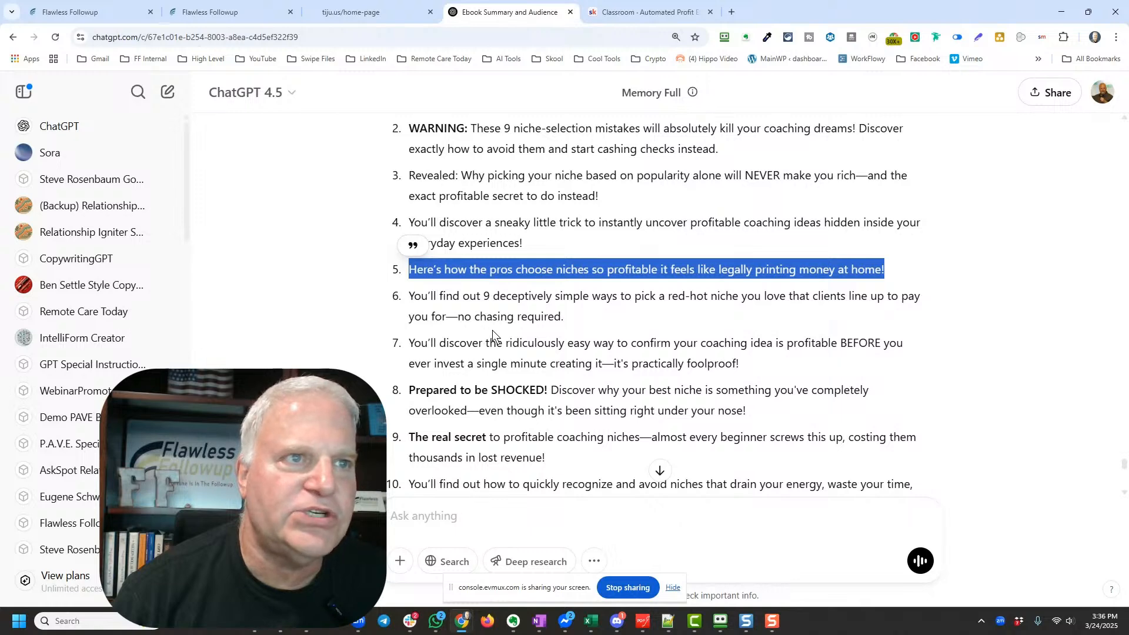
pyautogui.scroll(-3, 484, 480)
pyautogui.scroll(-8, 484, 480)
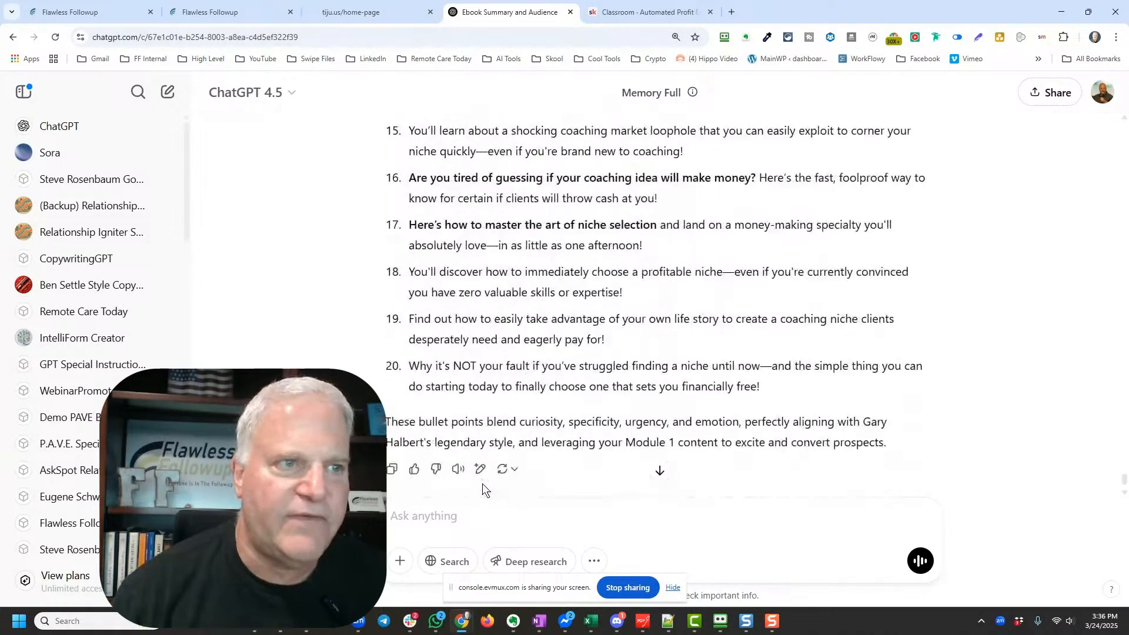
# Send ChatGPT the follow-up request "I want you to pick me the 5 hotest bullets"
pyautogui.click(524, 514)
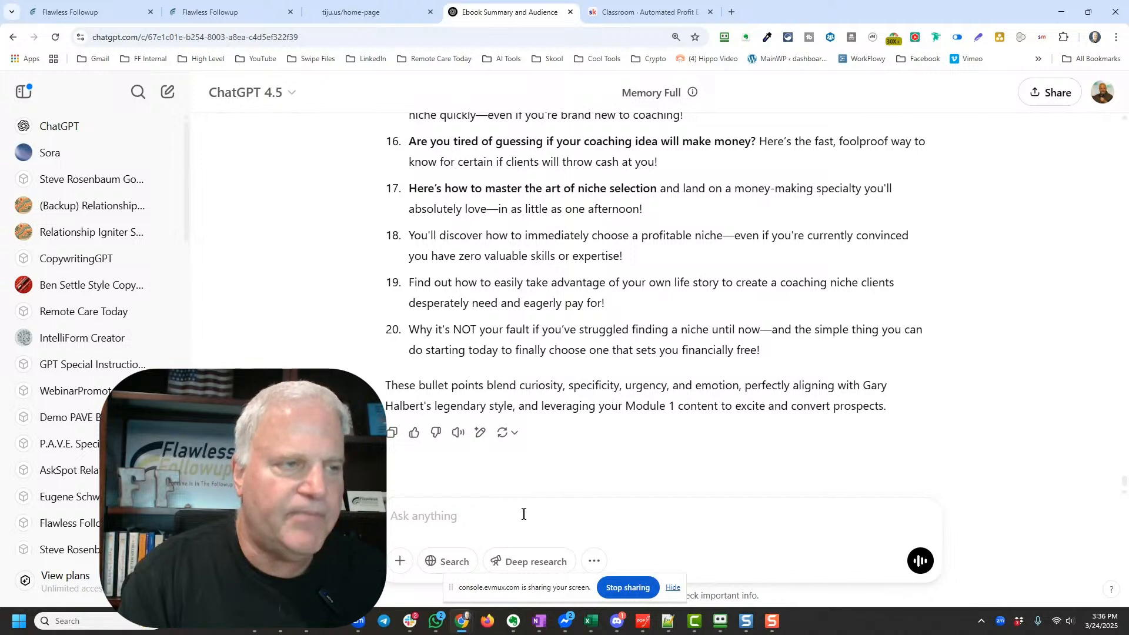
pyautogui.write('I want you ')
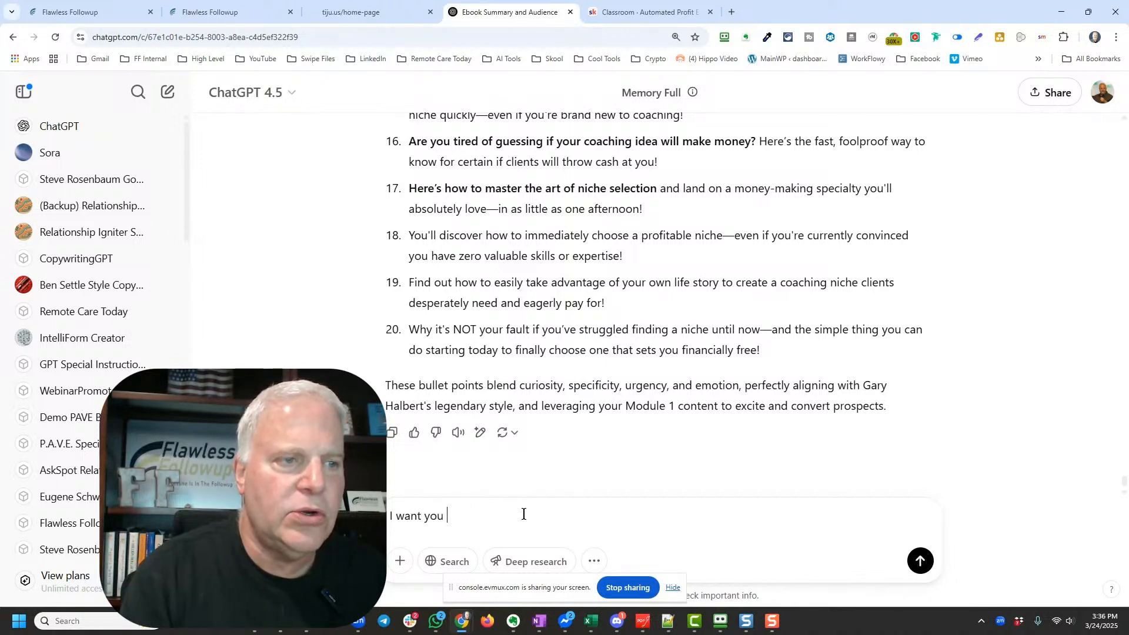
pyautogui.write('to pick me')
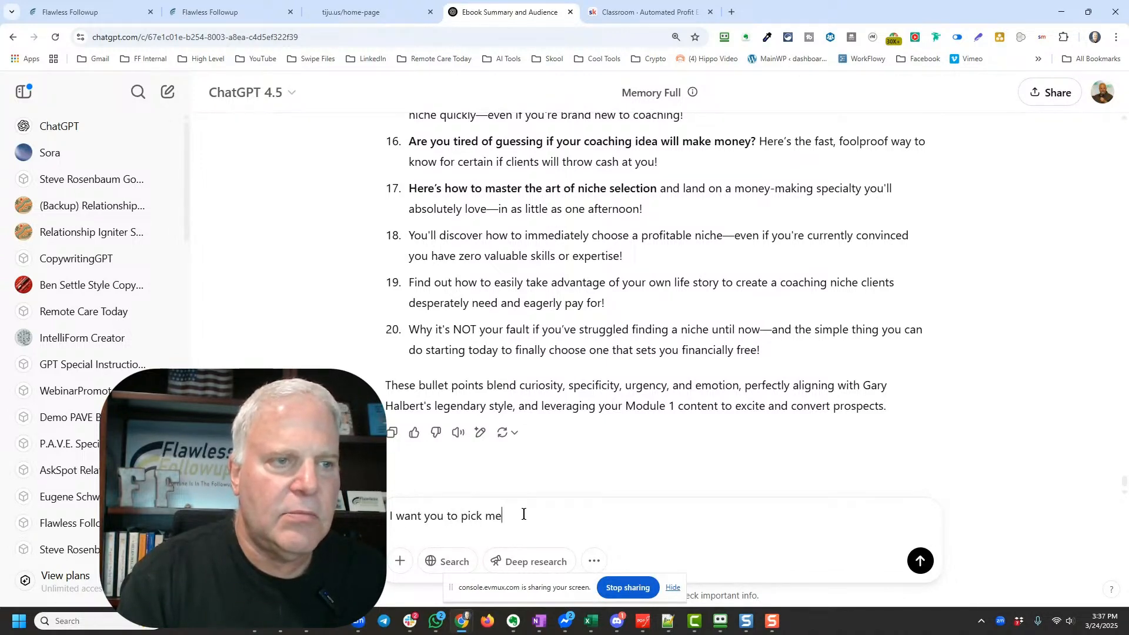
pyautogui.write(' thef')
pyautogui.press('BackSpace')
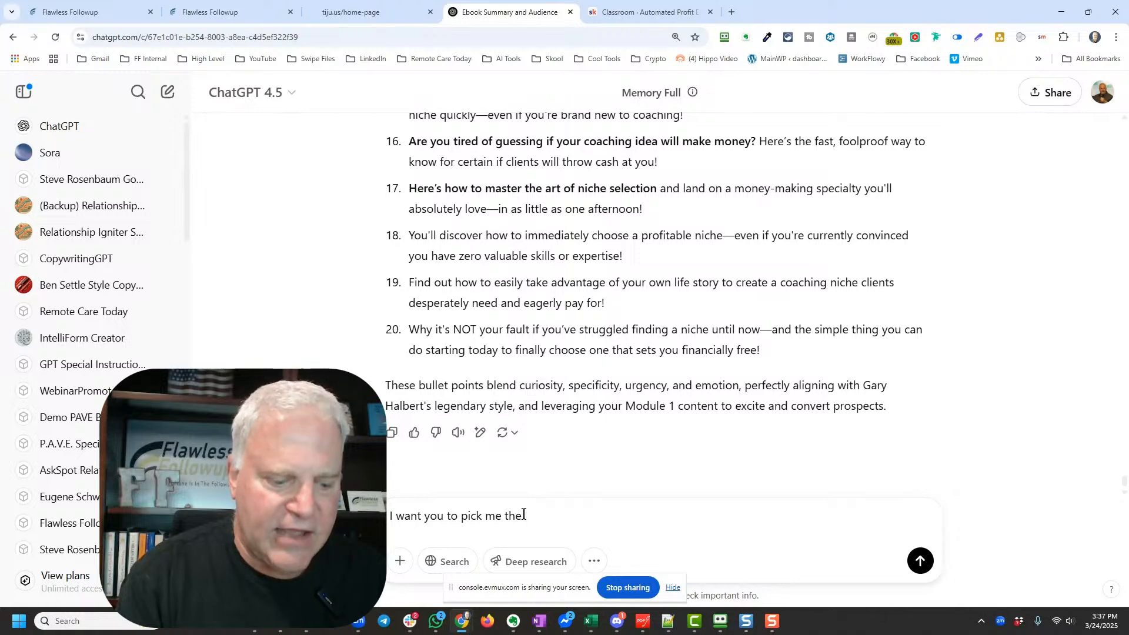
pyautogui.write('5 hotest')
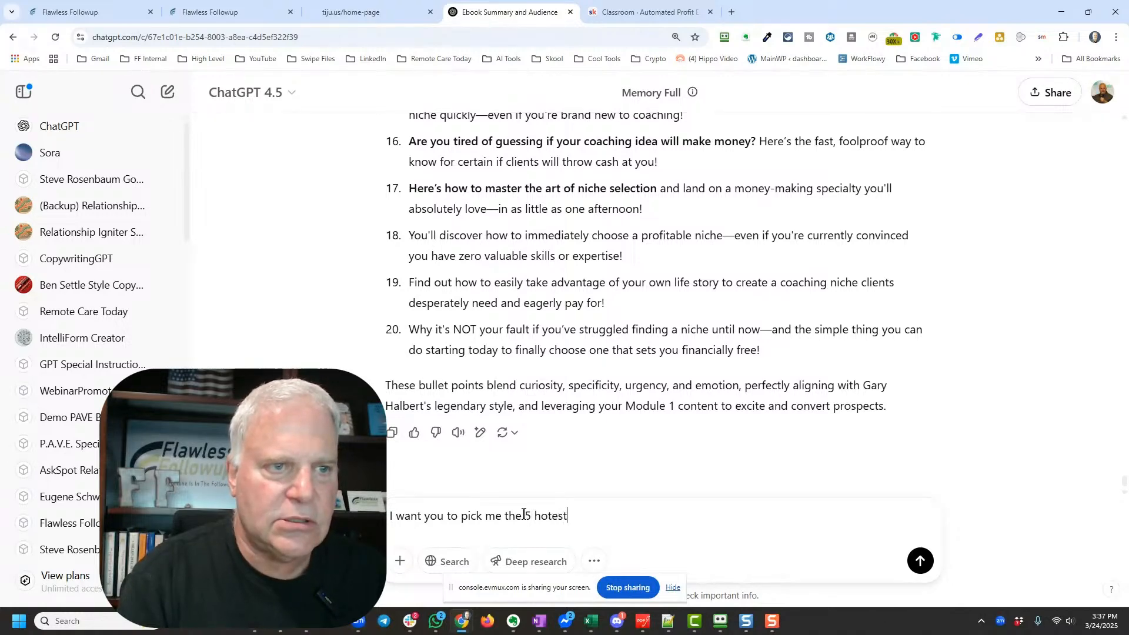
pyautogui.write(' bullets')
pyautogui.press('Return')
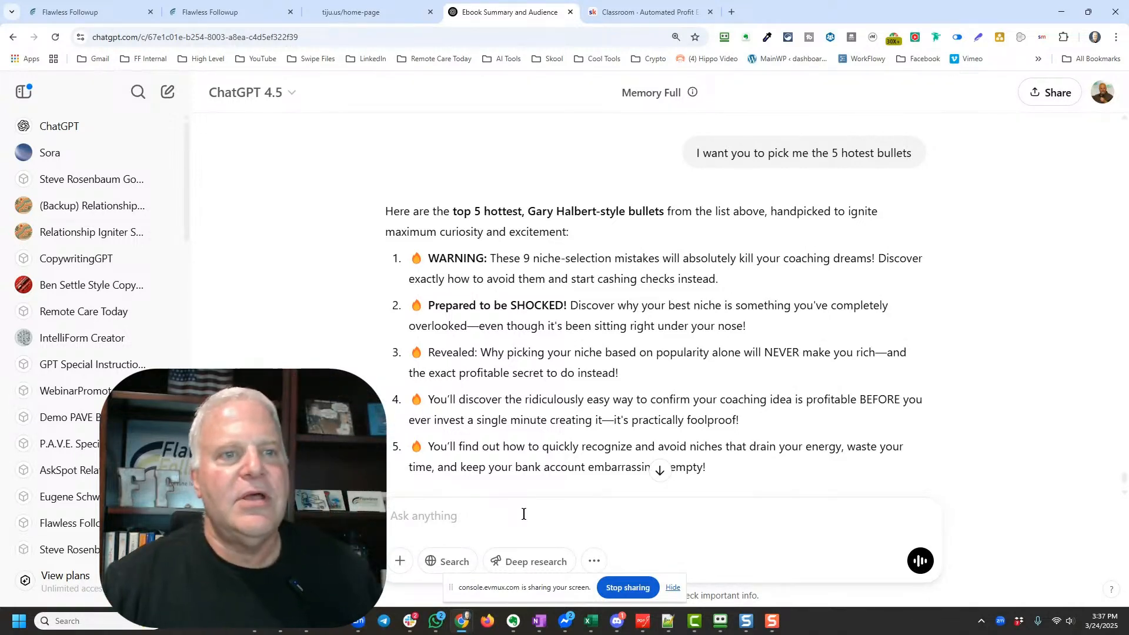
# Copy the five picked bullets from ChatGPT's latest reply, leaving out the introductory and closing text
pyautogui.scroll(-2, 431, 390)
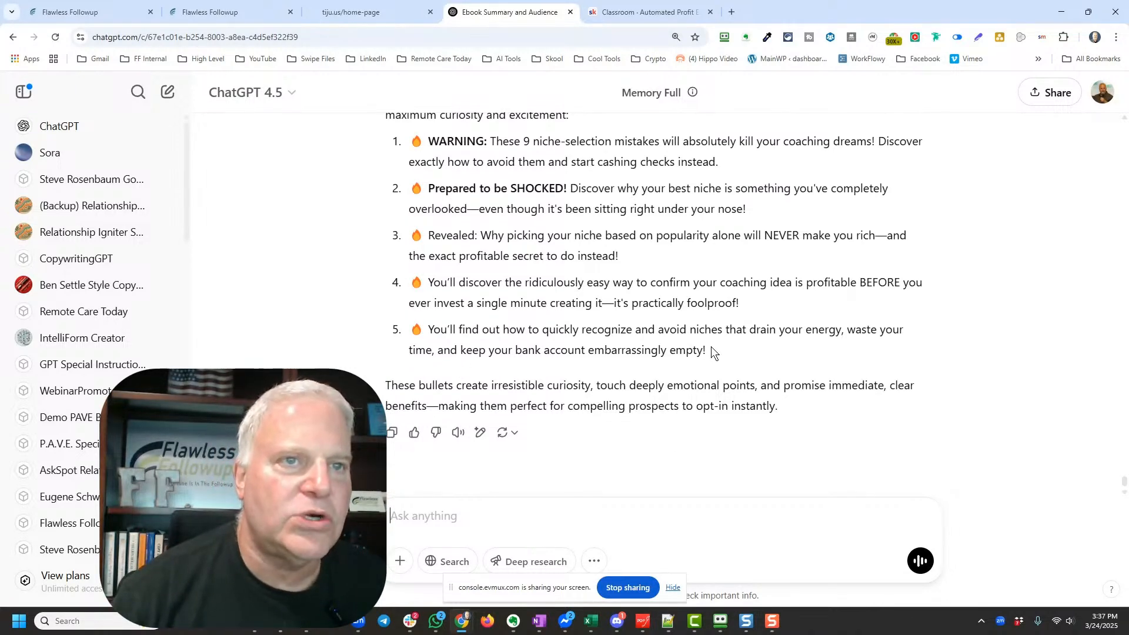
pyautogui.moveTo(711, 347); pyautogui.dragTo(387, 151)
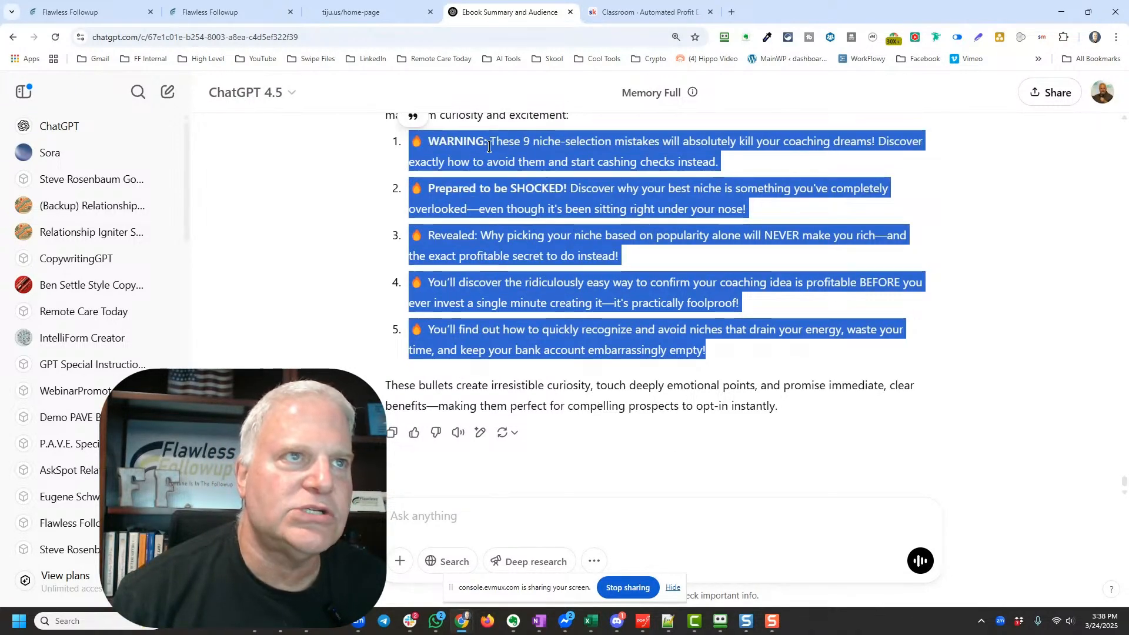
pyautogui.rightClick(722, 154)
pyautogui.click(738, 162)
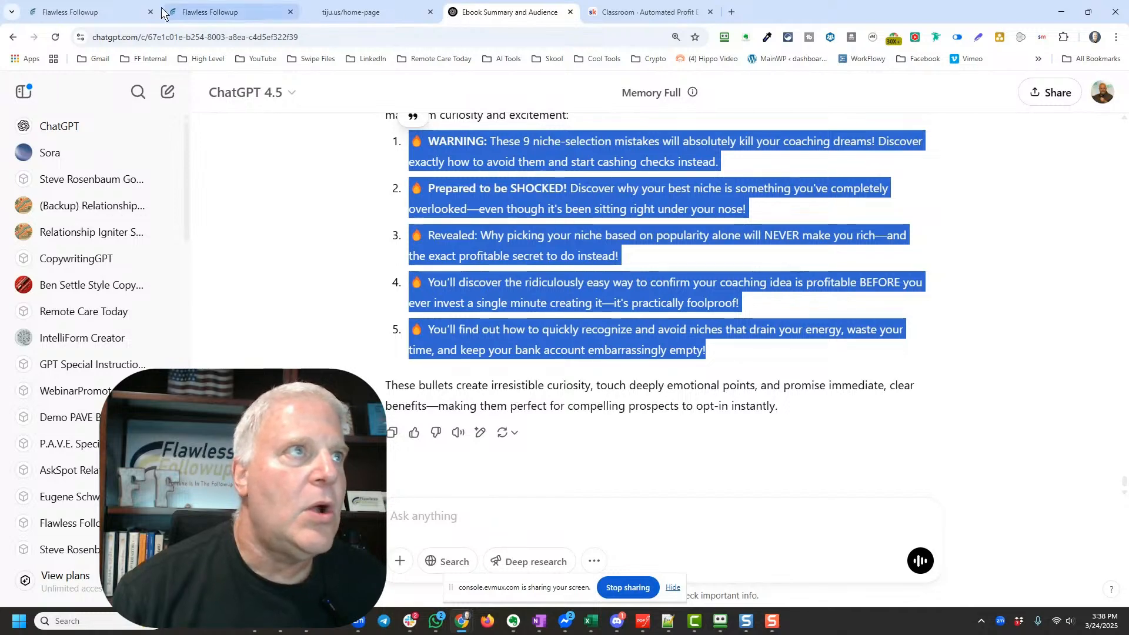
# Switch to the Home page editor, find the Bullet list element with "lis", and place it below the Lorem ipsum paragraph
pyautogui.click(213, 16)
pyautogui.click(101, 16)
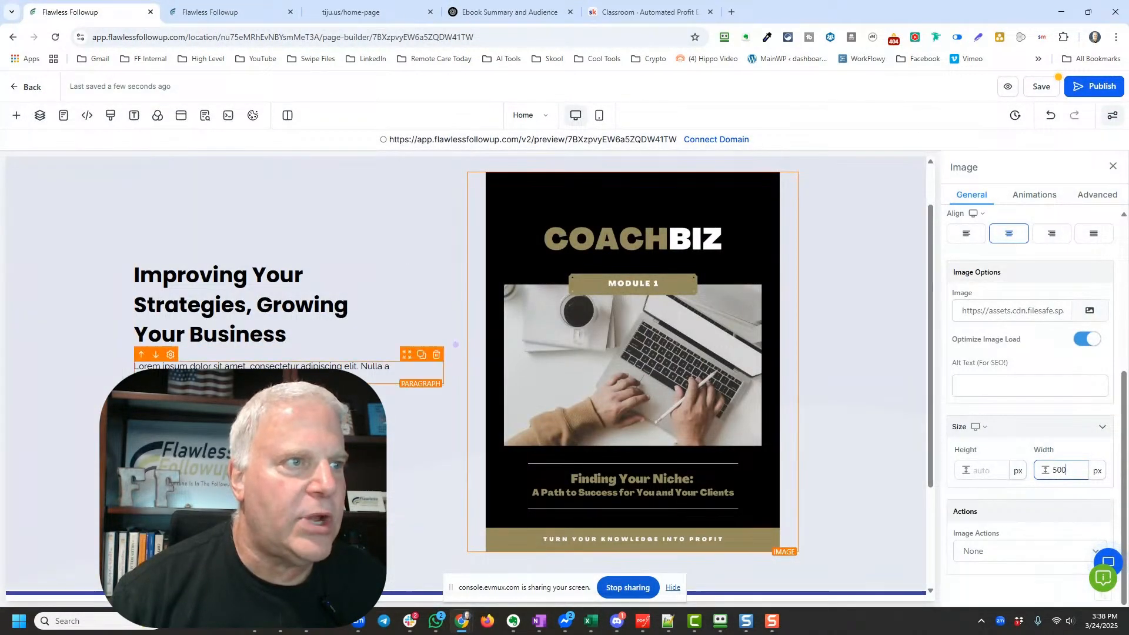
pyautogui.click(265, 366)
pyautogui.click(17, 115)
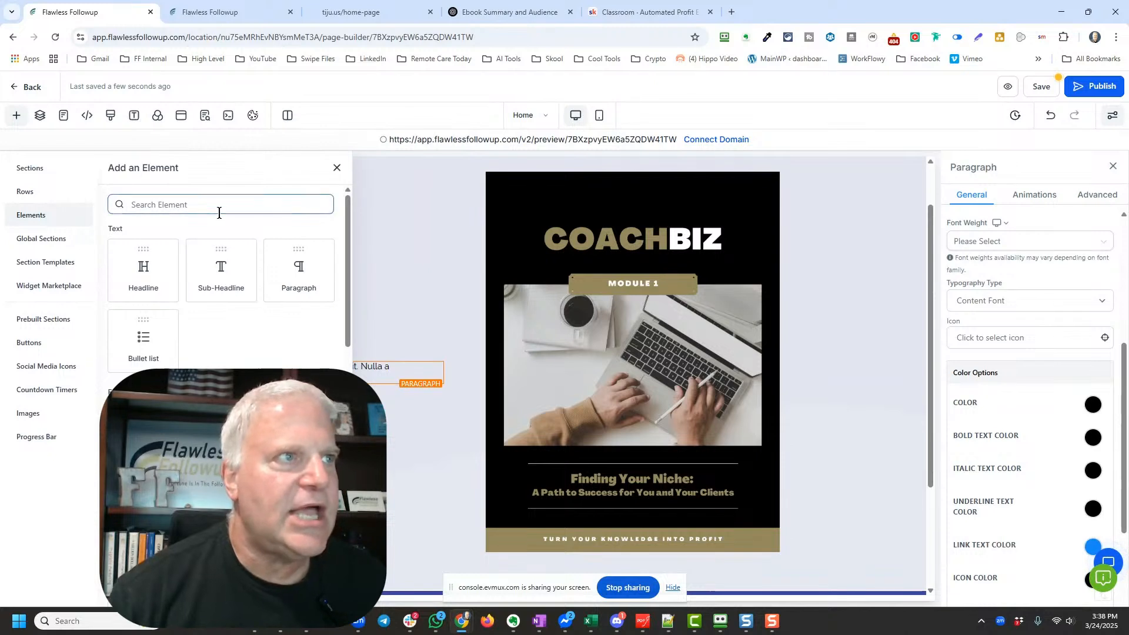
pyautogui.click(198, 203)
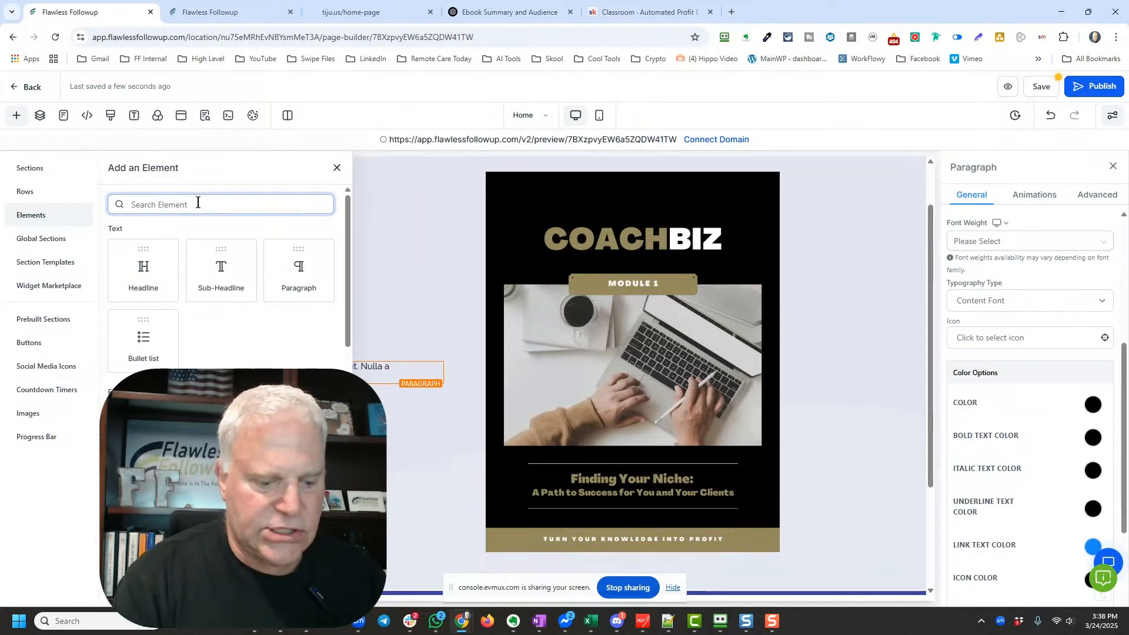
pyautogui.write('lis')
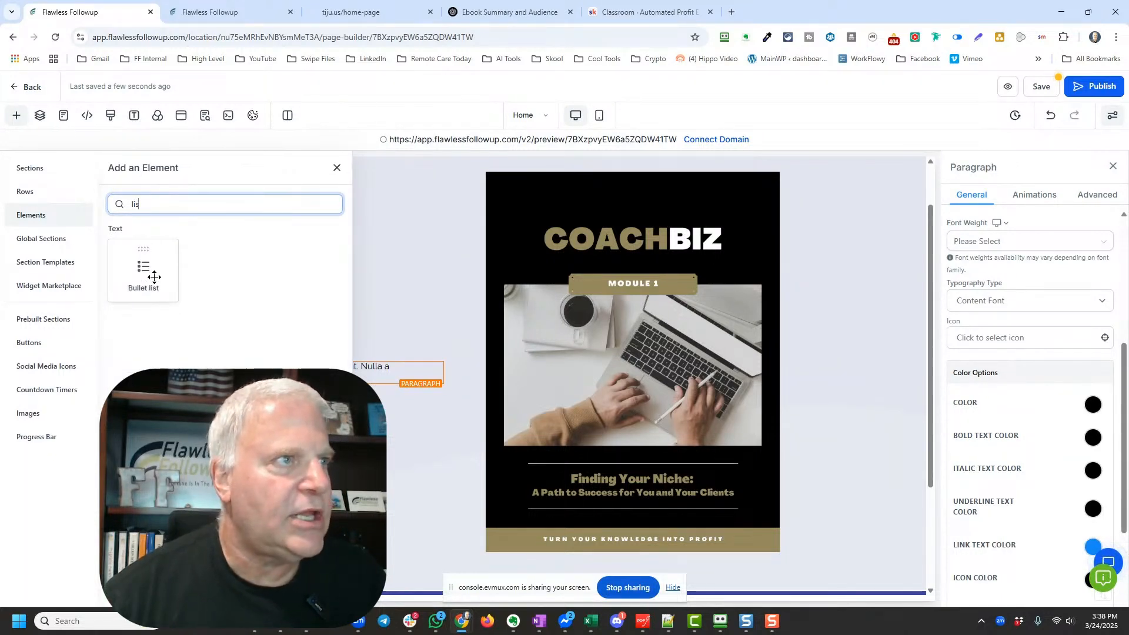
pyautogui.moveTo(154, 277); pyautogui.dragTo(182, 353)
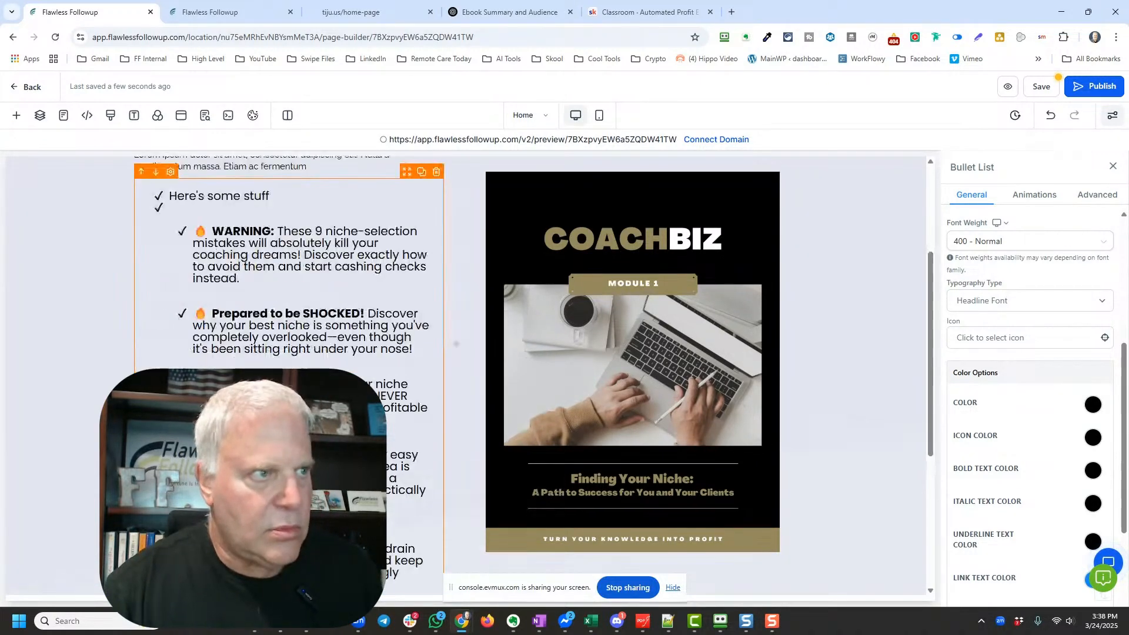
# Paste the five copied bullets into the bullet list as plain text, replacing the formatted nested copies
pyautogui.scroll(3, 318, 353)
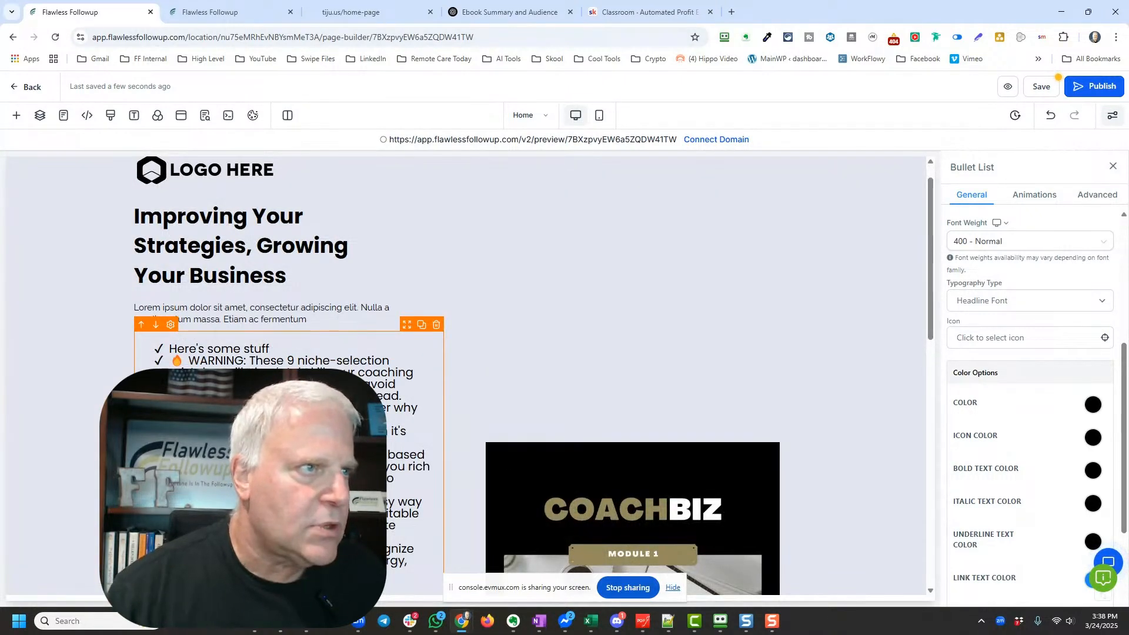
pyautogui.scroll(-2, 464, 376)
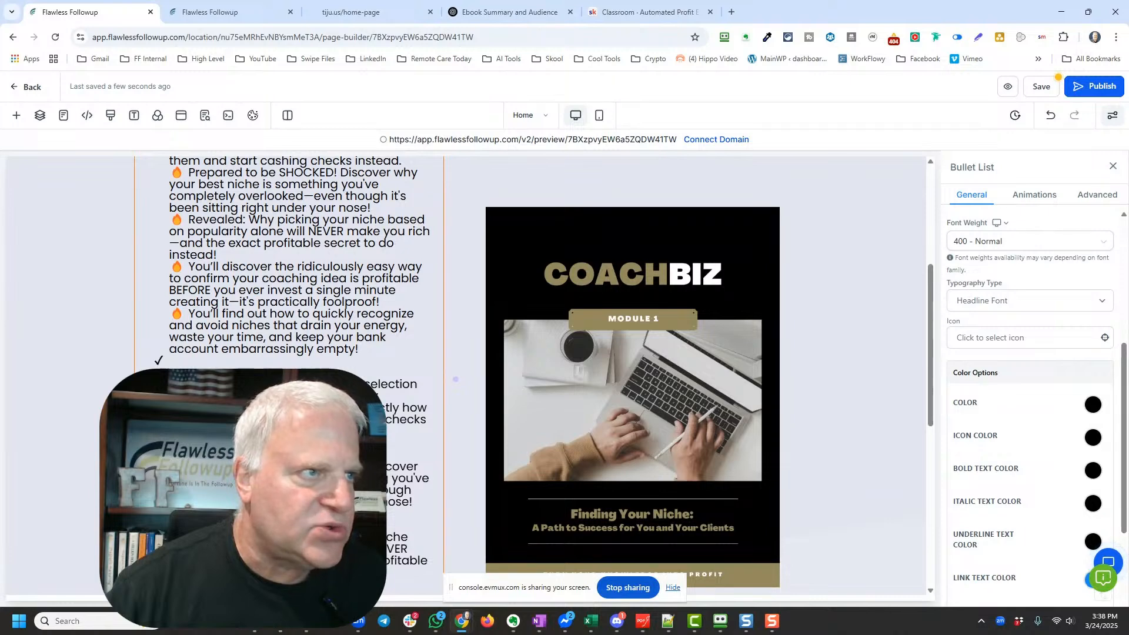
pyautogui.scroll(-5, 203, 362)
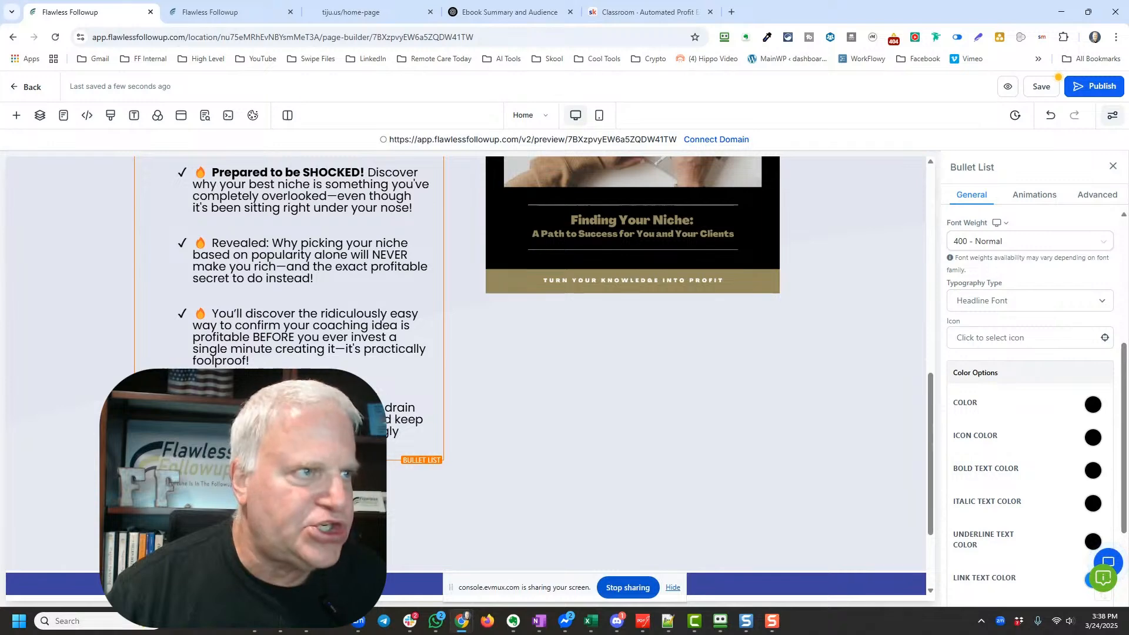
pyautogui.hotkey('ctrl', 'a')
pyautogui.hotkey('ctrl', 'shift', 'v')
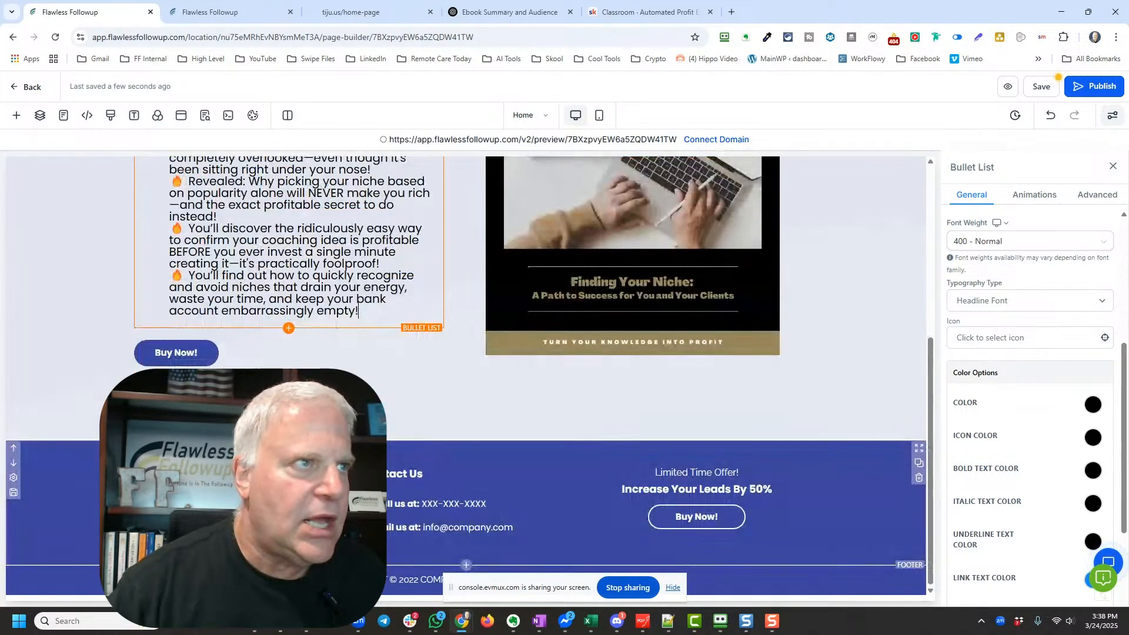
# Remove the fire emojis from the pasted text and split it into five separate check-marked list items
pyautogui.scroll(5, 464, 376)
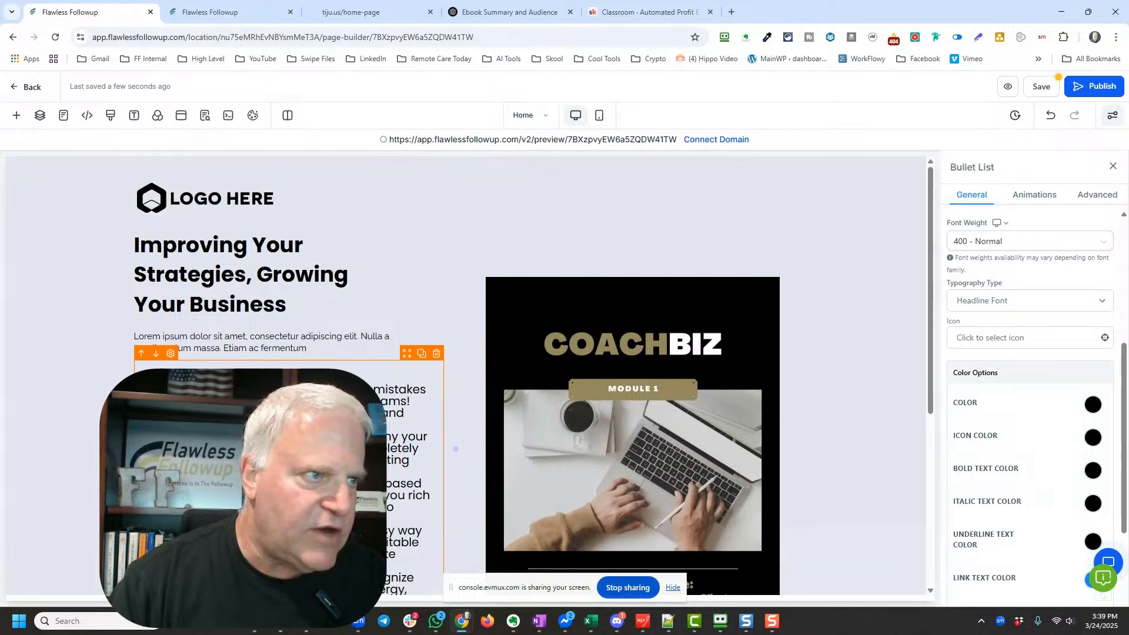
pyautogui.press('BackSpace')
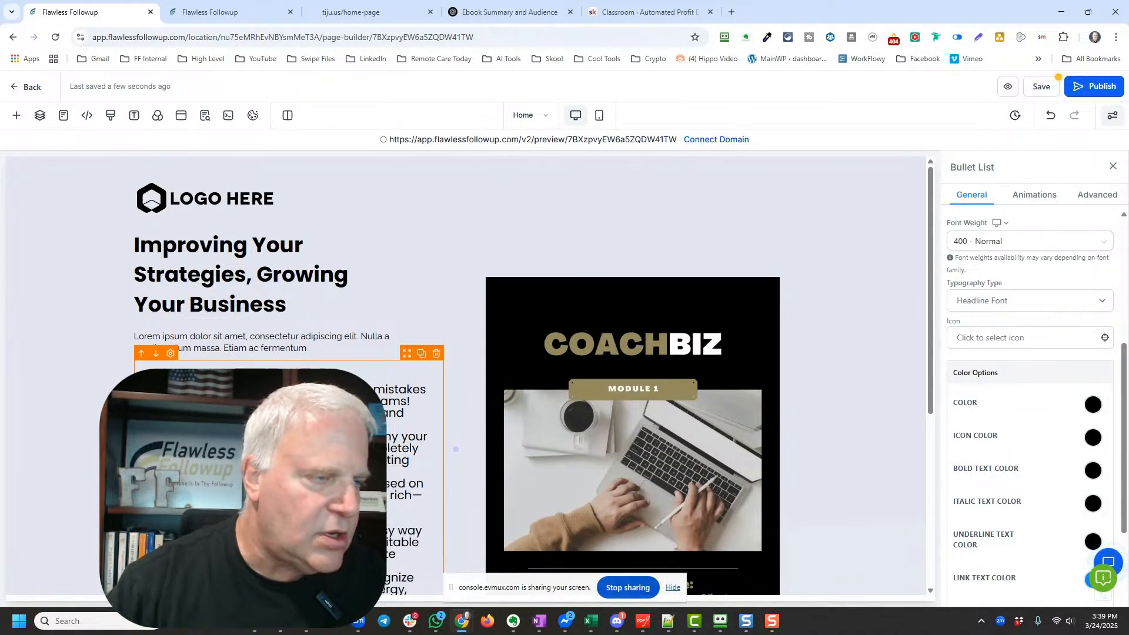
pyautogui.scroll(-2, 455, 382)
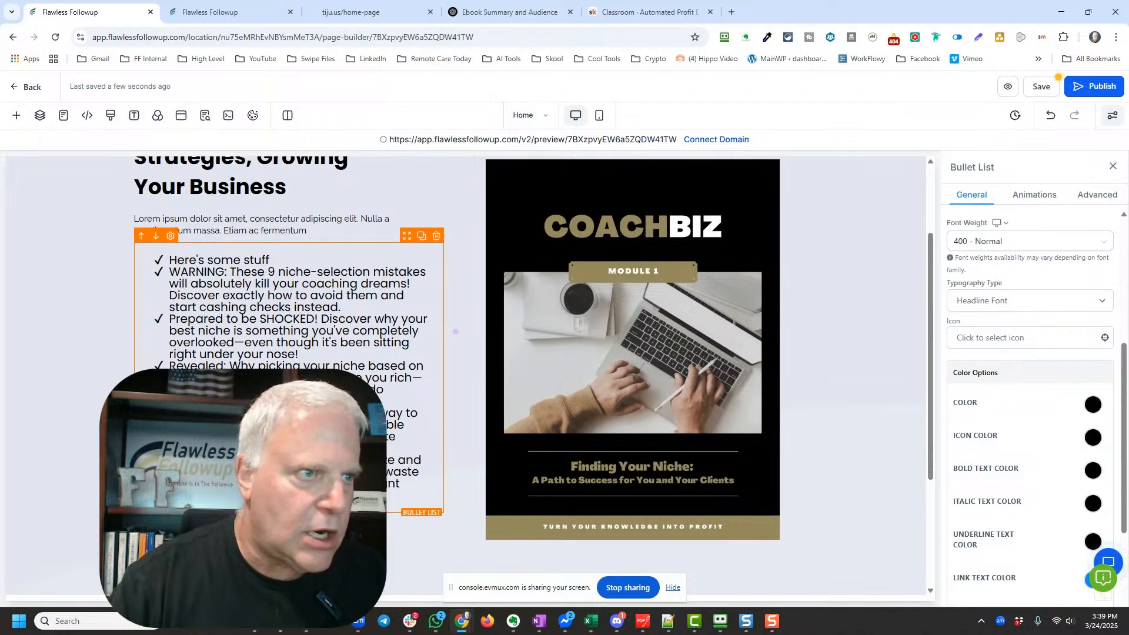
pyautogui.press('Return')
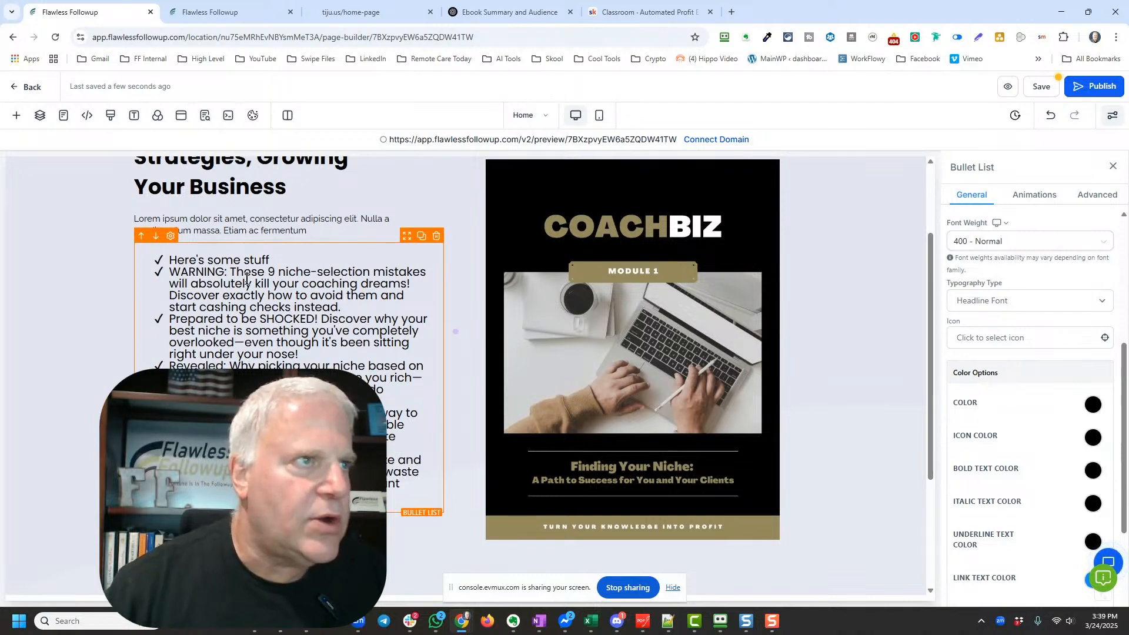
# Delete the "Here's some stuff" item from the bullet list and save the page, closing the SEO Meta Data prompt
pyautogui.moveTo(270, 260); pyautogui.dragTo(166, 257)
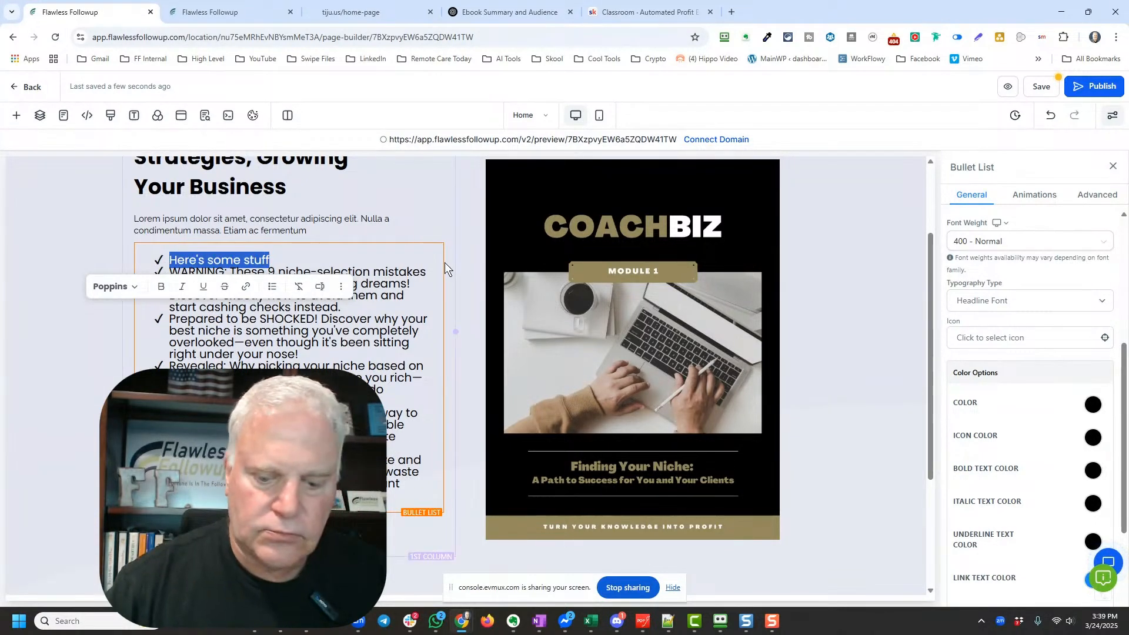
pyautogui.press('BackSpace')
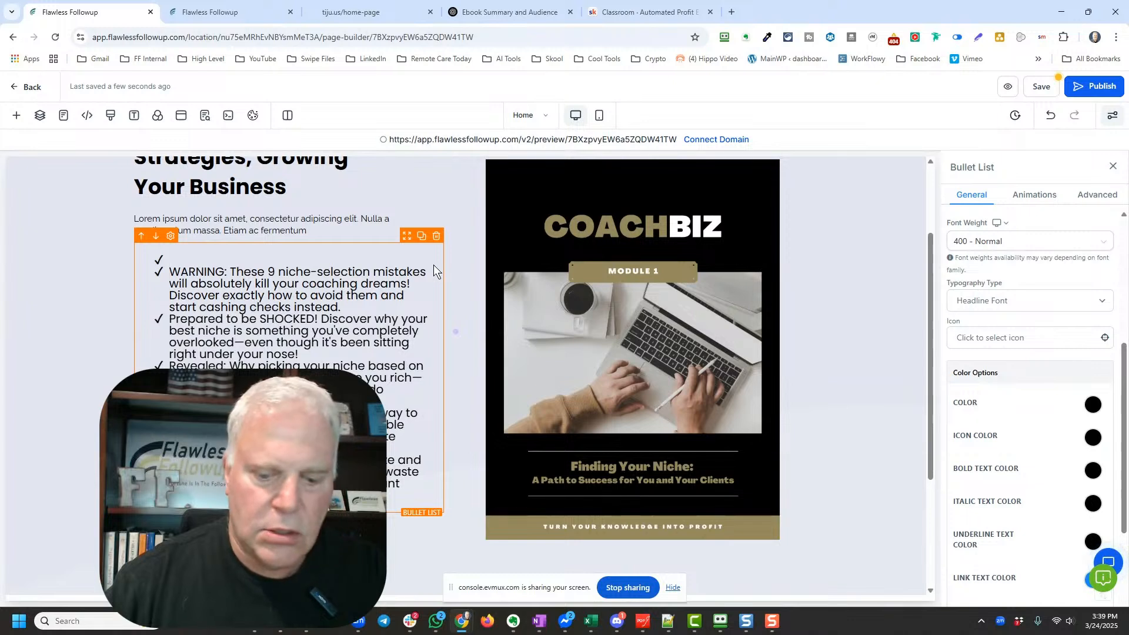
pyautogui.press('BackSpace')
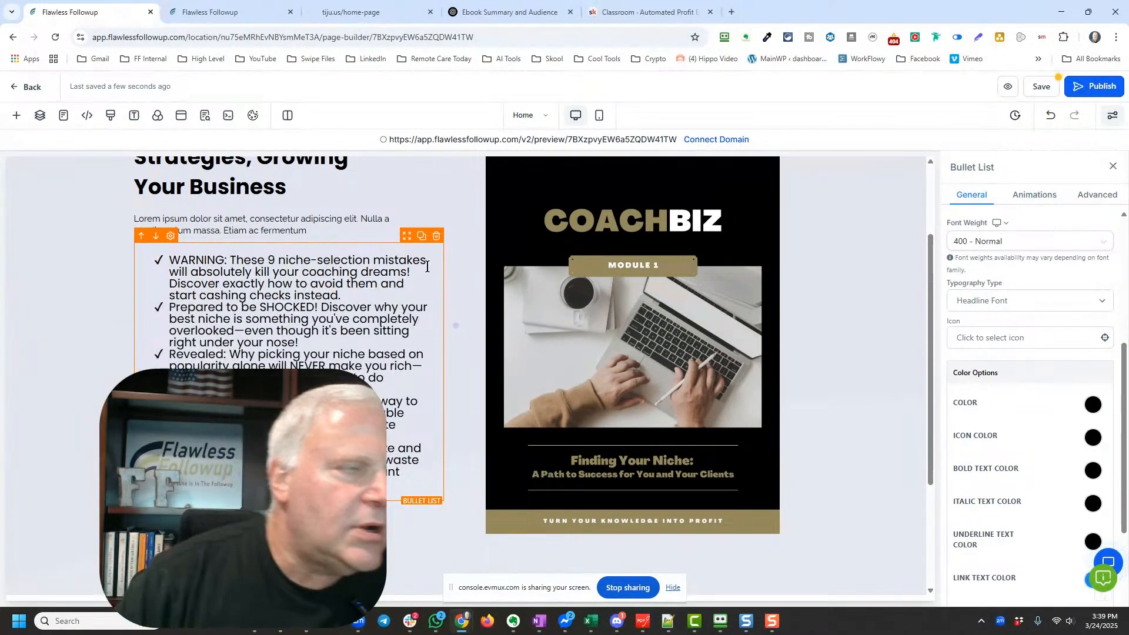
pyautogui.click(1039, 87)
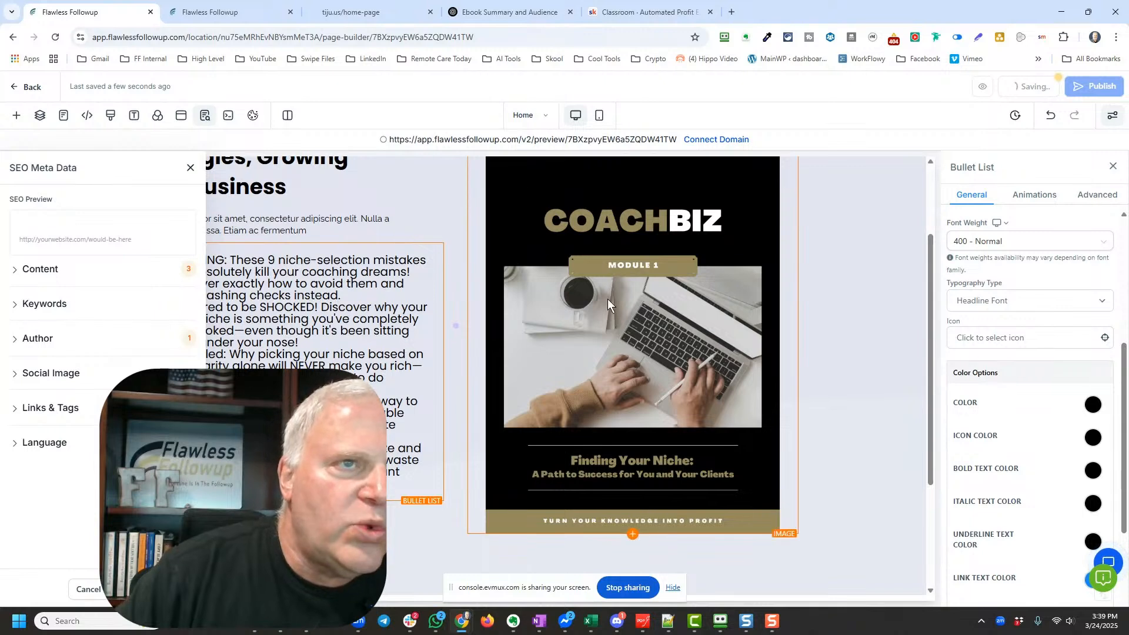
pyautogui.click(190, 169)
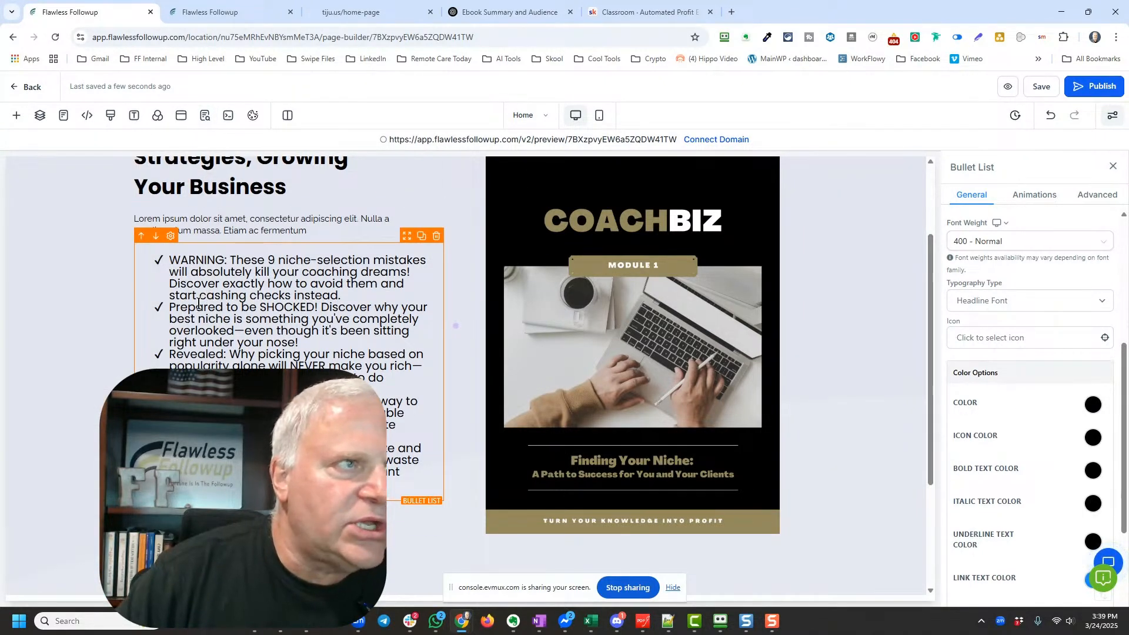
# Try a line height of 0 em in the bullet list's advanced settings and select the value for editing
pyautogui.click(371, 296)
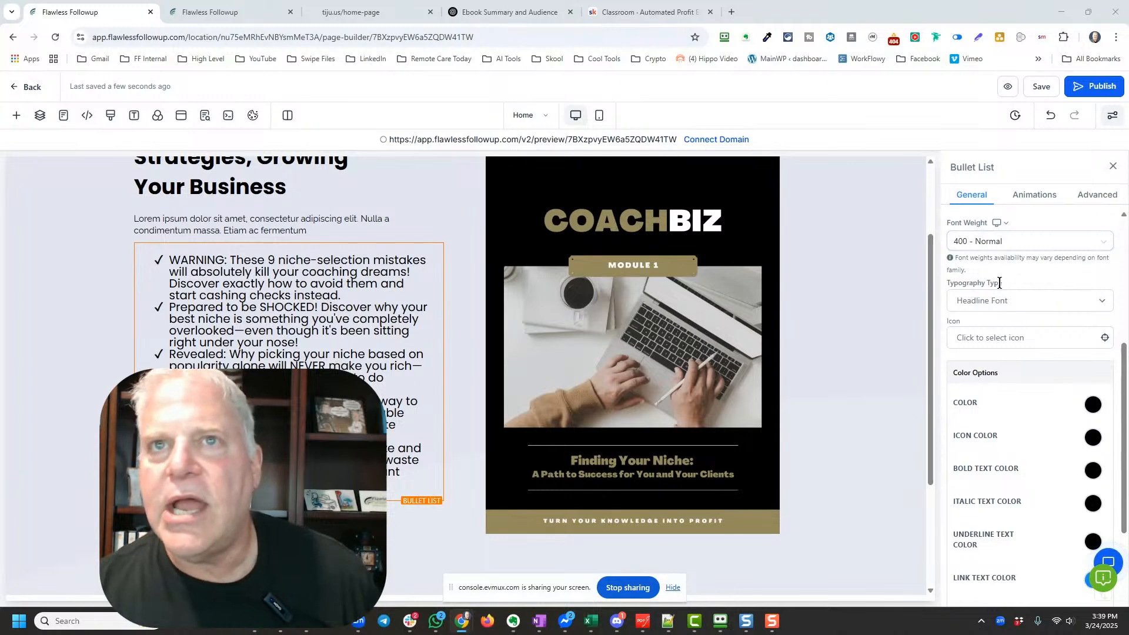
pyautogui.scroll(-3, 1025, 377)
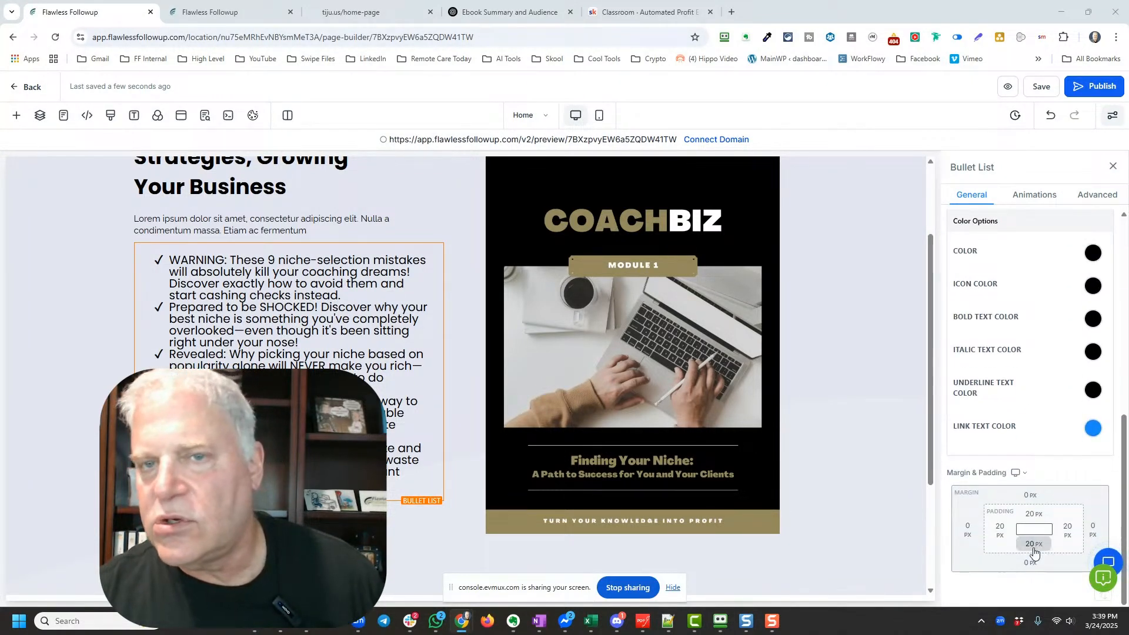
pyautogui.scroll(5, 1011, 277)
pyautogui.click(1098, 195)
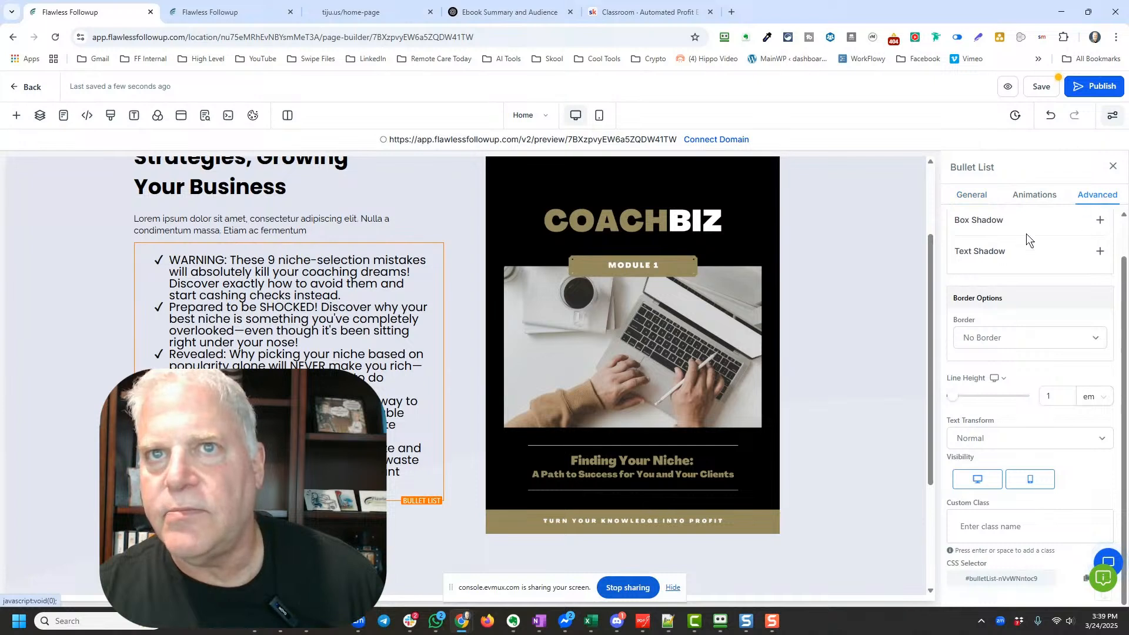
pyautogui.scroll(1, 1015, 277)
pyautogui.scroll(-1, 1000, 297)
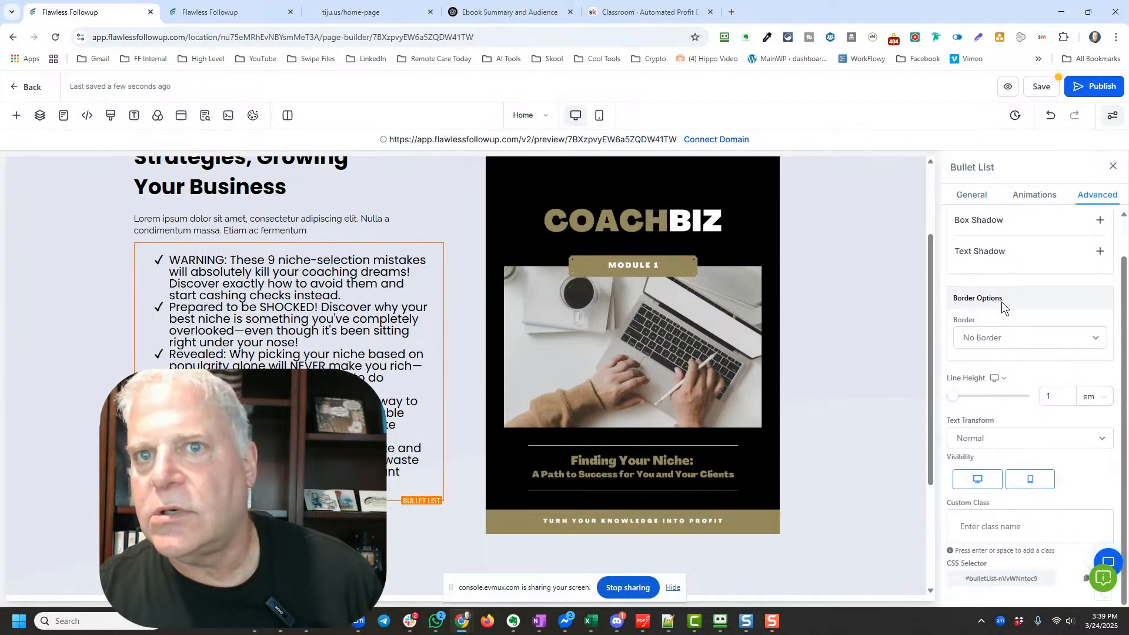
pyautogui.moveTo(953, 397)
pyautogui.mouseDown()
pyautogui.moveTo(971, 401)
pyautogui.moveTo(934, 394)
pyautogui.mouseUp()
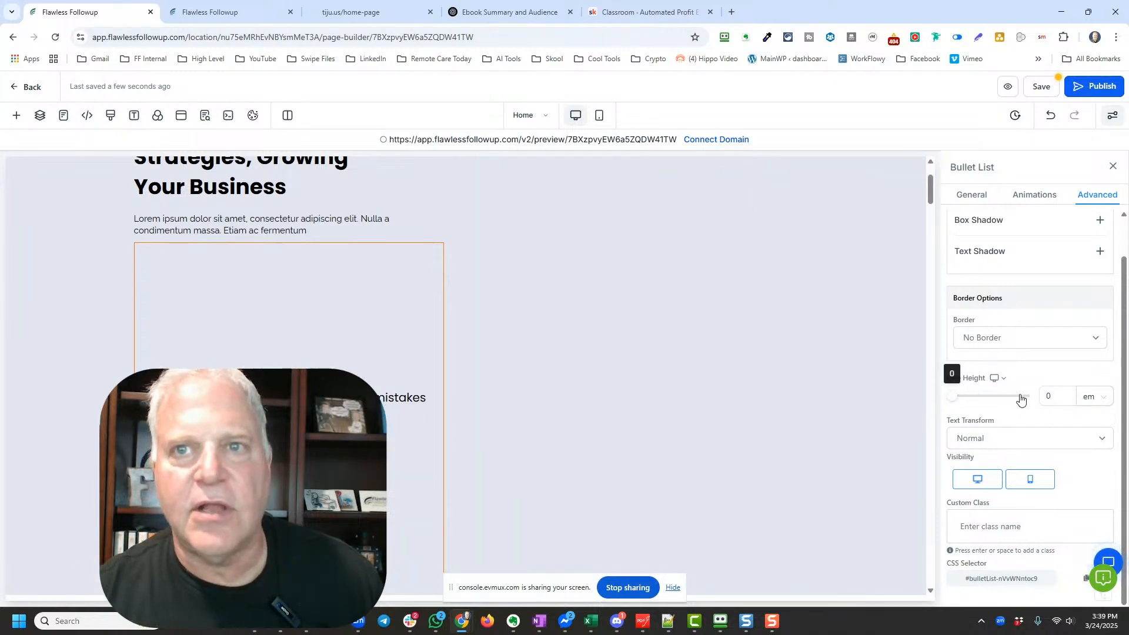
pyautogui.click(1053, 395)
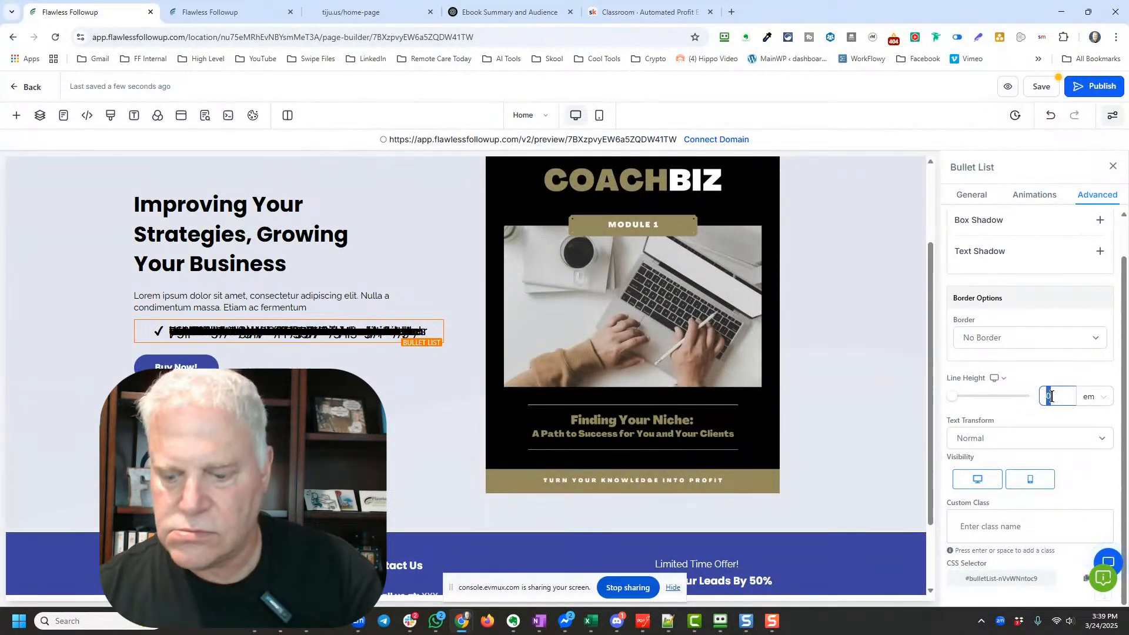
# Set the bullet list's line height to 1 em
pyautogui.press('BackSpace')
pyautogui.write('1')
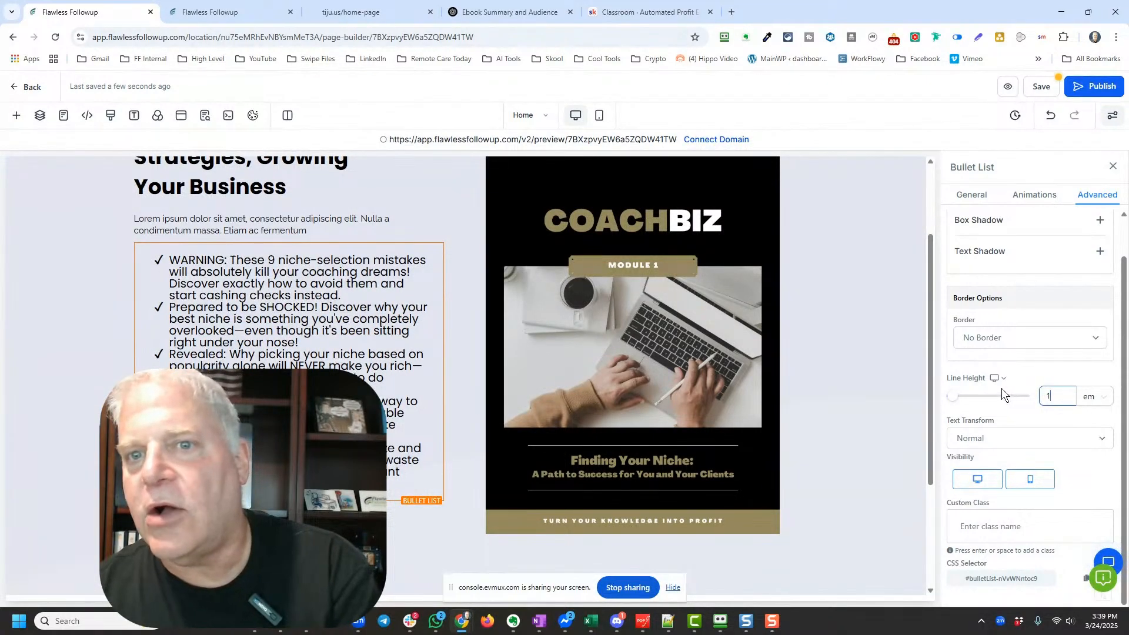
pyautogui.scroll(1, 1000, 214)
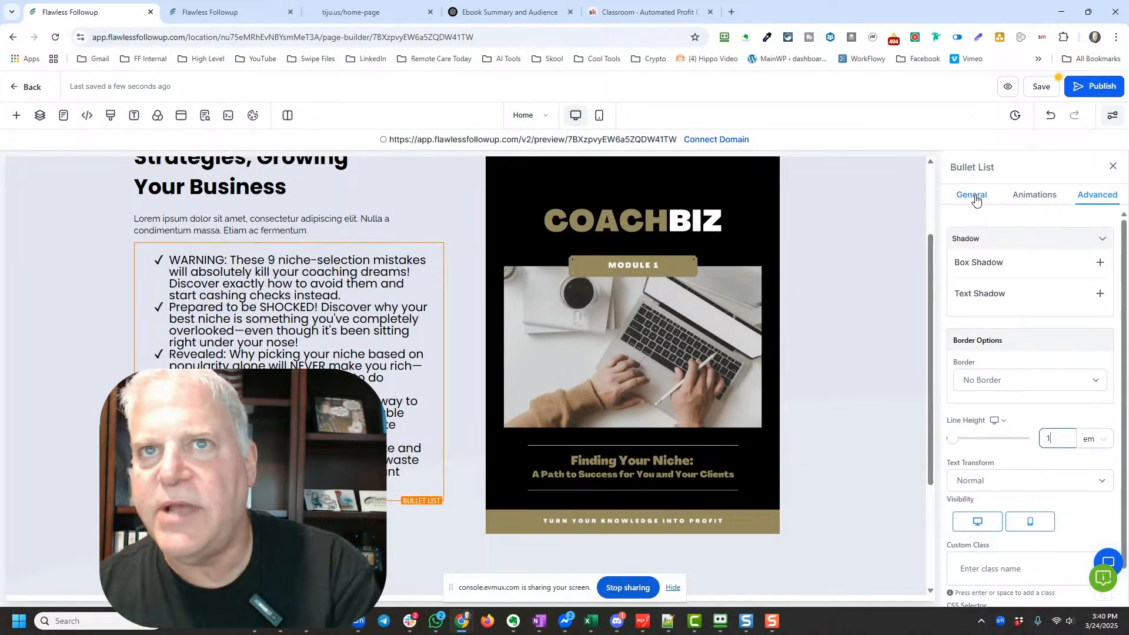
# Try a bottom padding of 40 px on the bullet list, and return it to 20 px
pyautogui.scroll(-4, 985, 353)
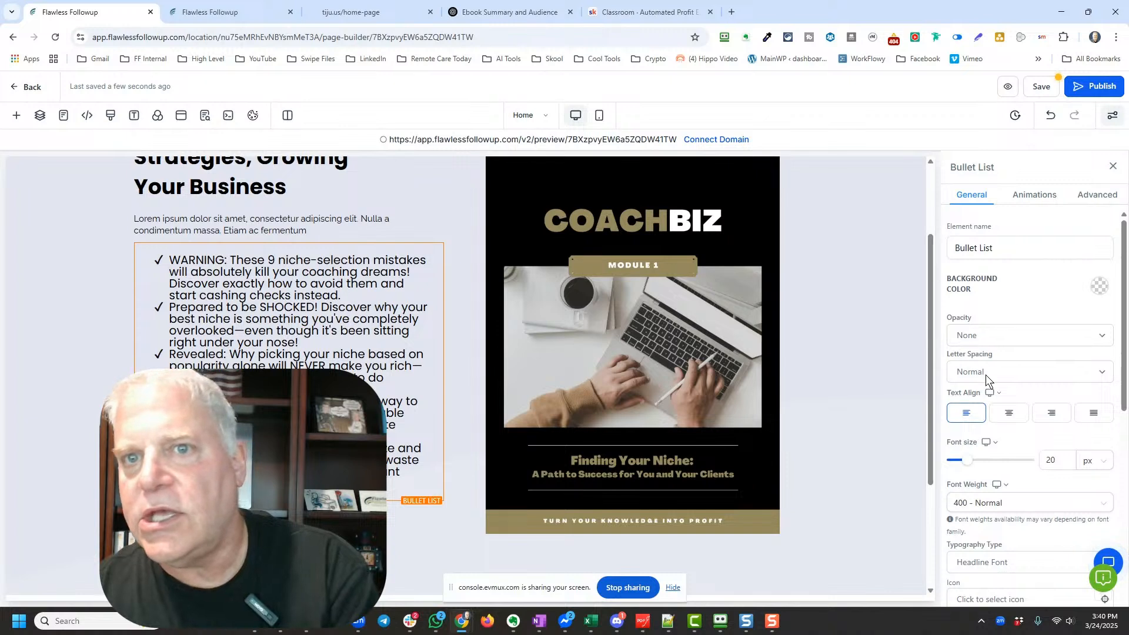
pyautogui.scroll(-5, 987, 384)
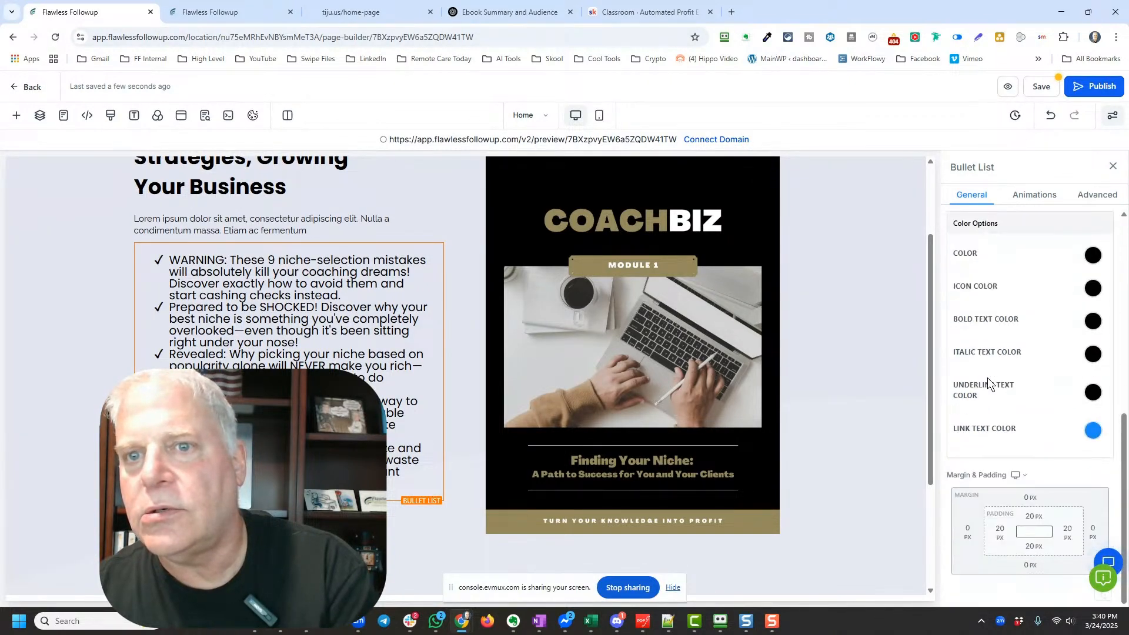
pyautogui.click(1035, 544)
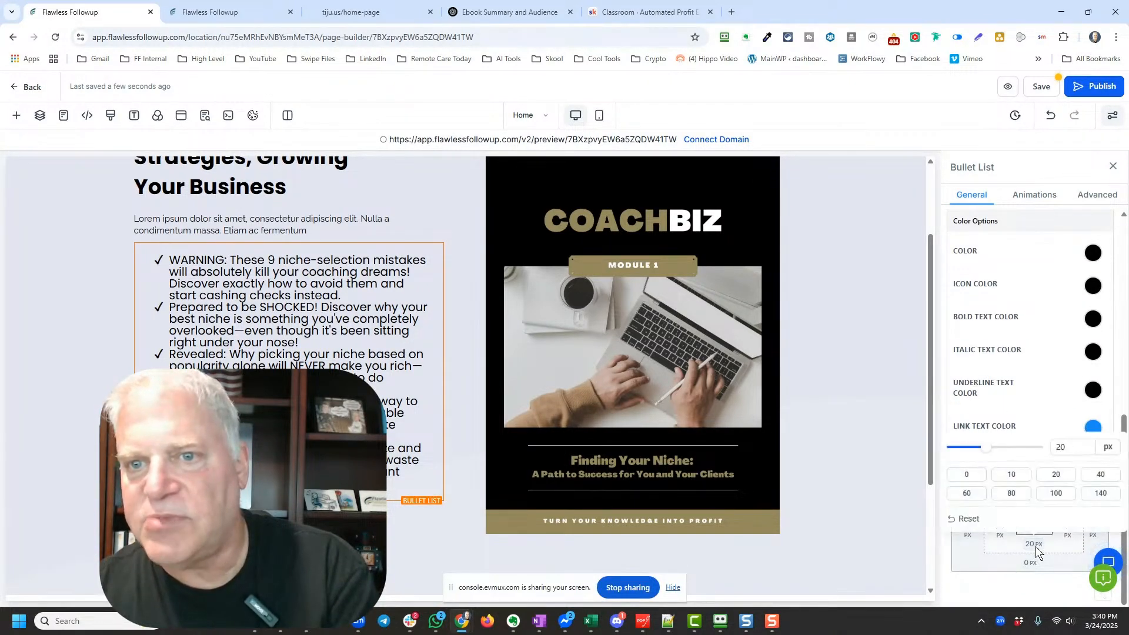
pyautogui.click(1103, 476)
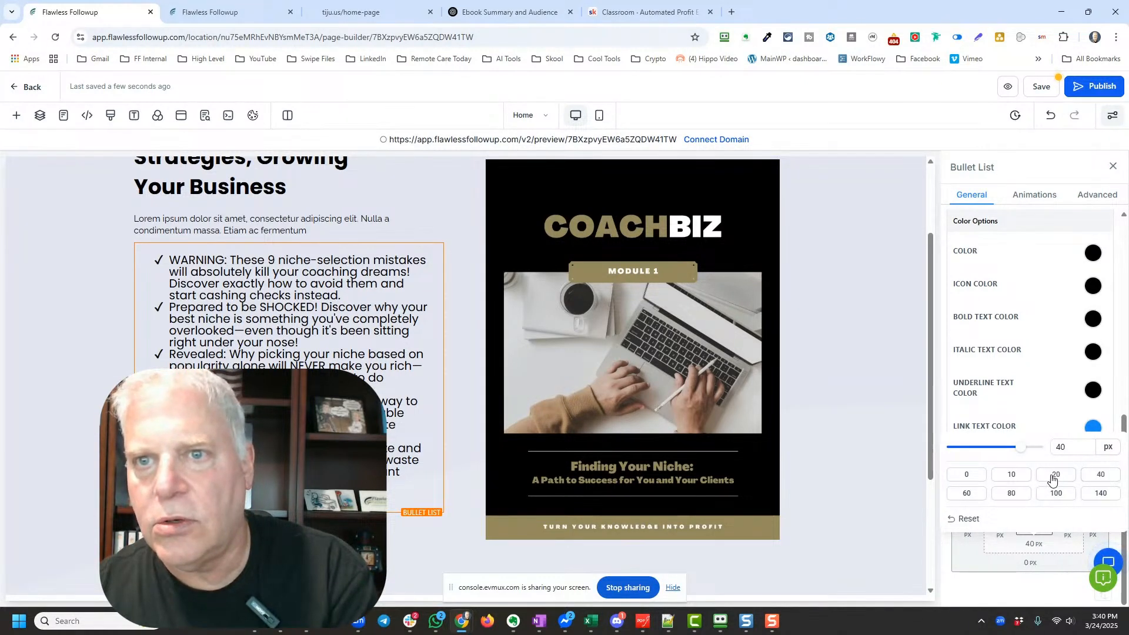
pyautogui.click(1056, 477)
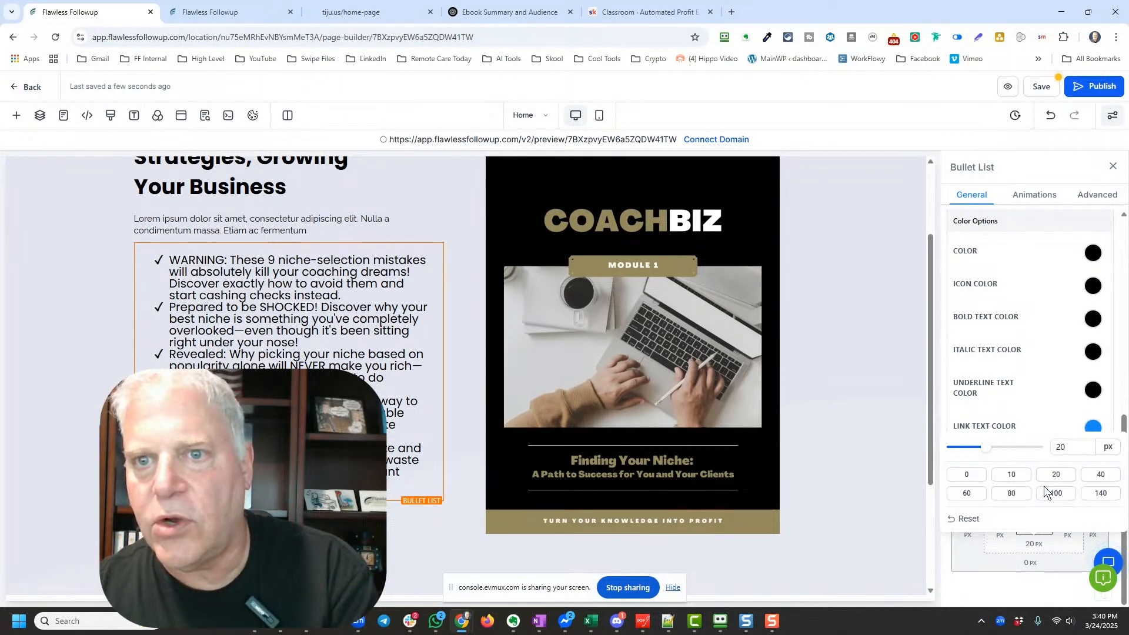
pyautogui.click(1029, 581)
pyautogui.scroll(10, 1026, 442)
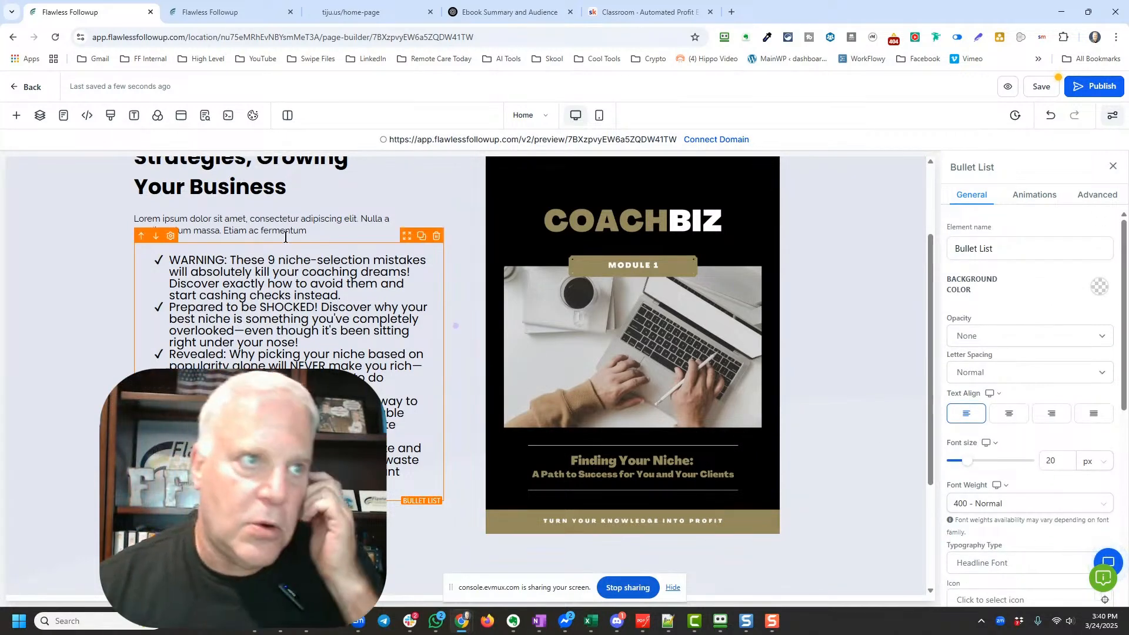
# Insert a blank line after each of the first four bullet points and save the page
pyautogui.click(356, 301)
pyautogui.press('Return')
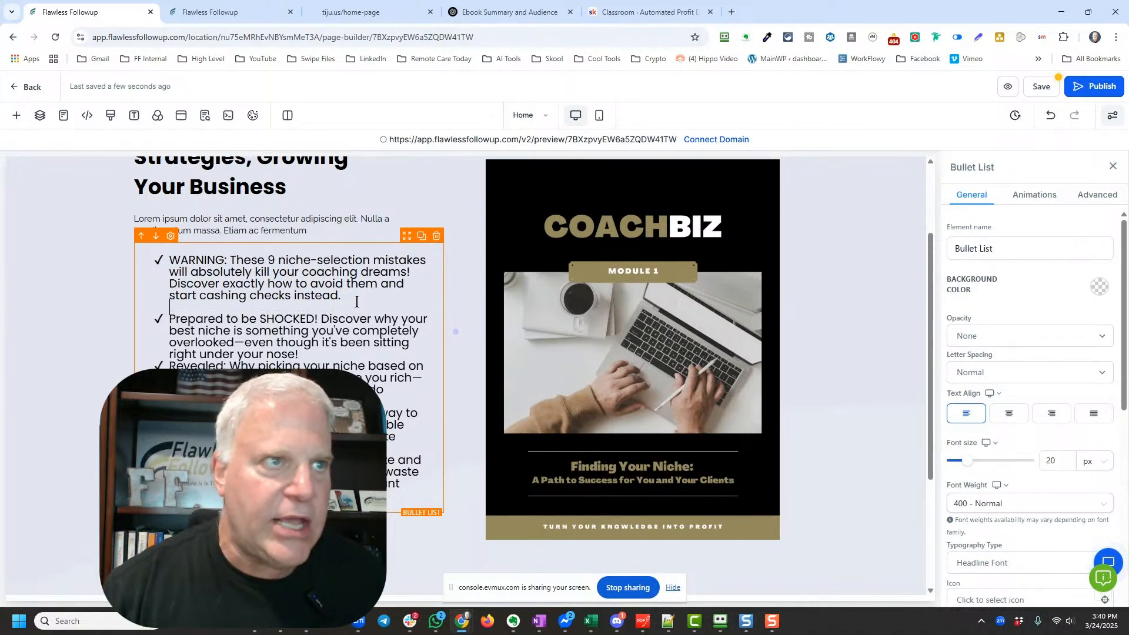
pyautogui.click(318, 357)
pyautogui.press('Return')
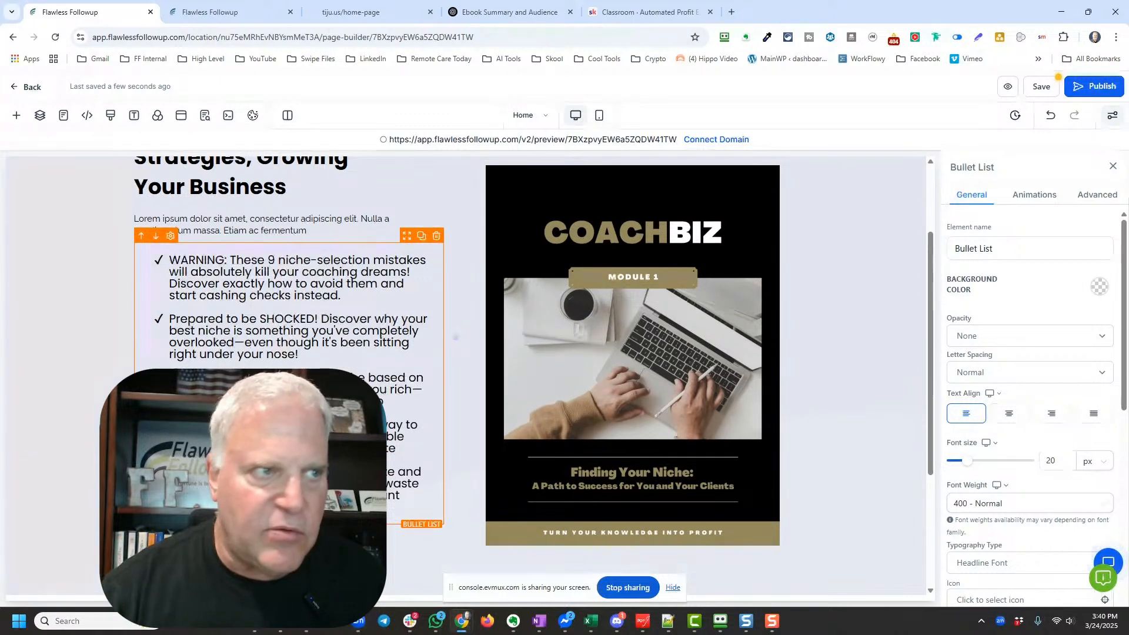
pyautogui.press('Return')
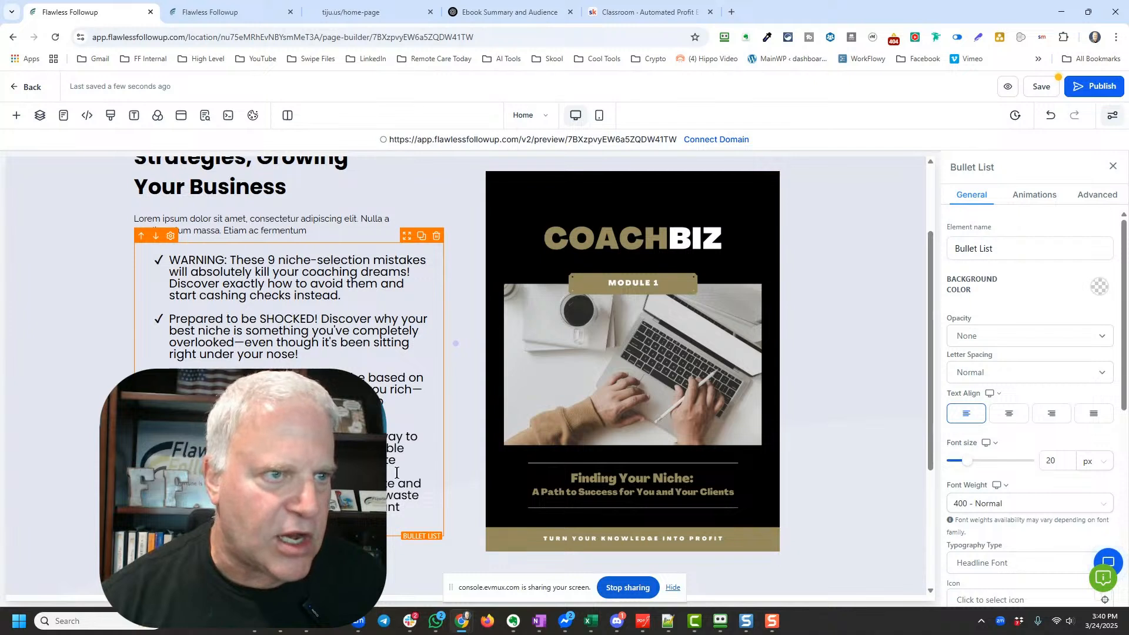
pyautogui.hotkey('shift', 'Return')
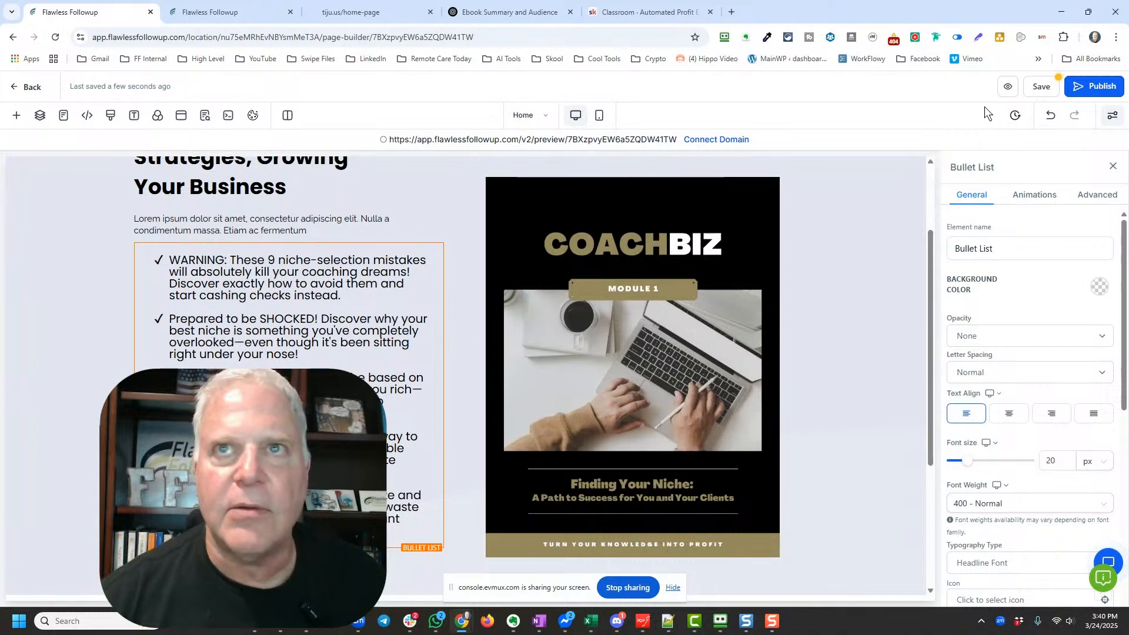
pyautogui.click(1041, 87)
# Look through the bullet list's general and advanced settings for spacing and styling options
pyautogui.scroll(-6, 1004, 405)
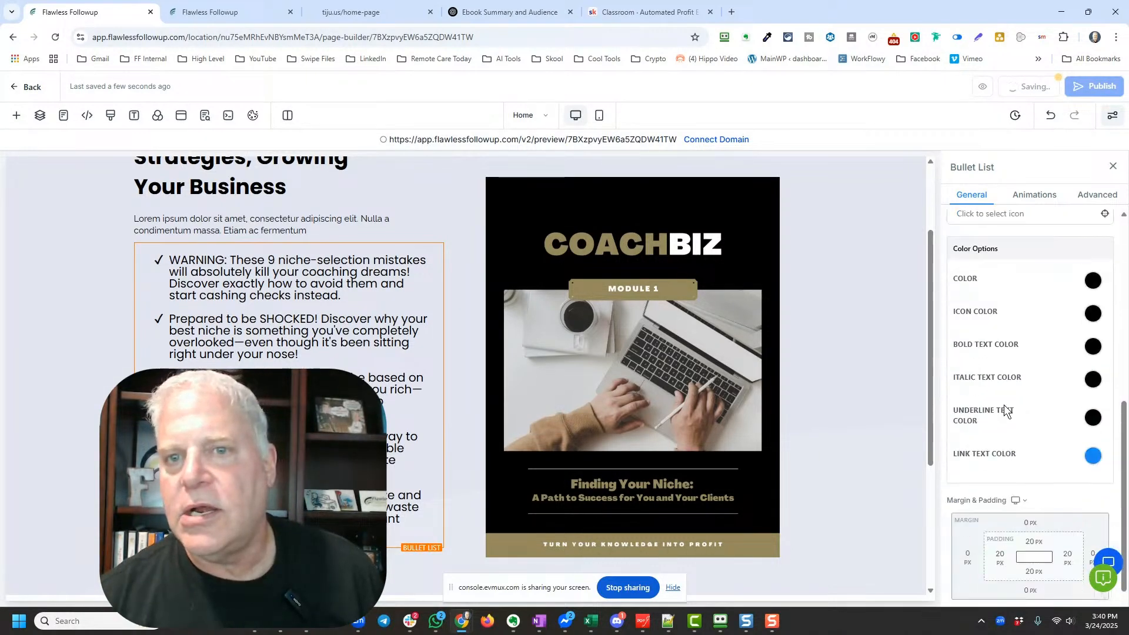
pyautogui.scroll(3, 998, 411)
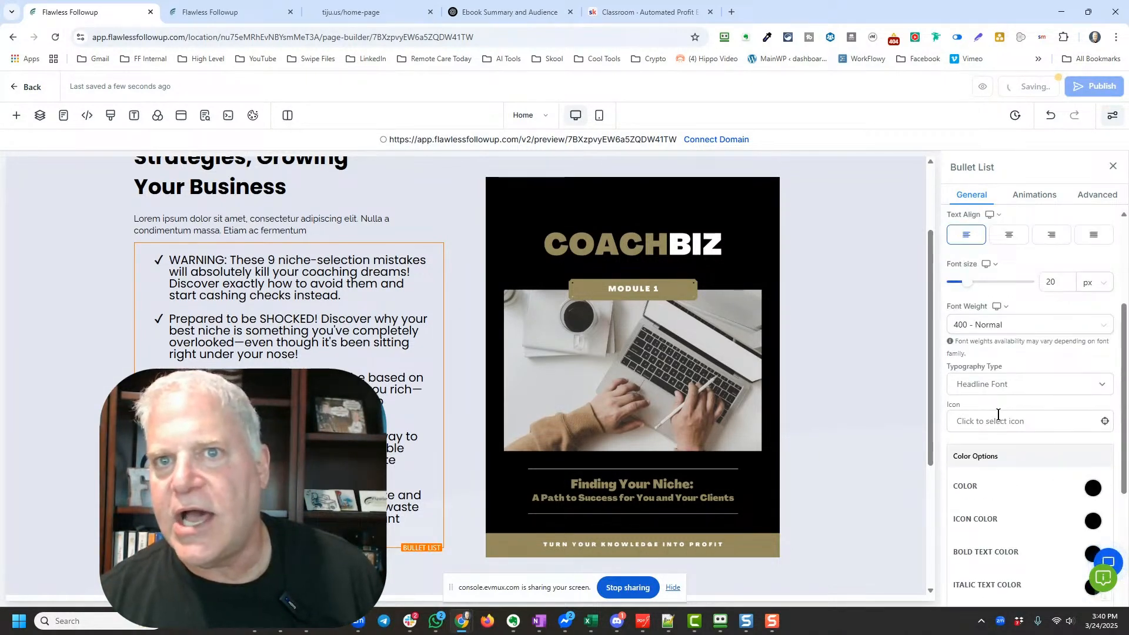
pyautogui.scroll(-2, 994, 421)
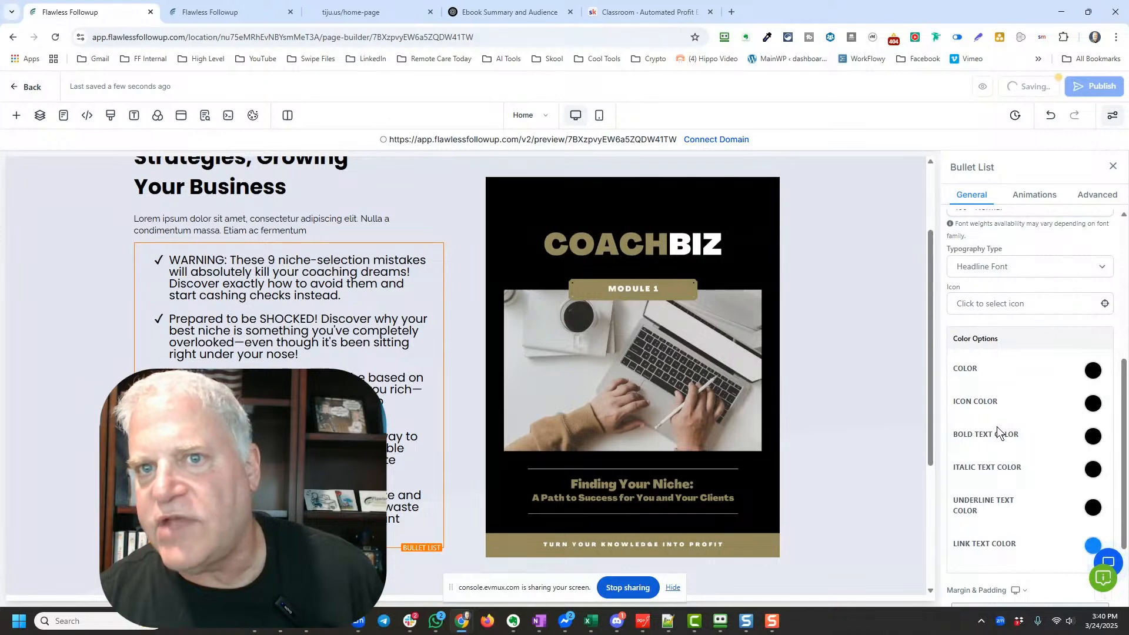
pyautogui.scroll(-2, 996, 426)
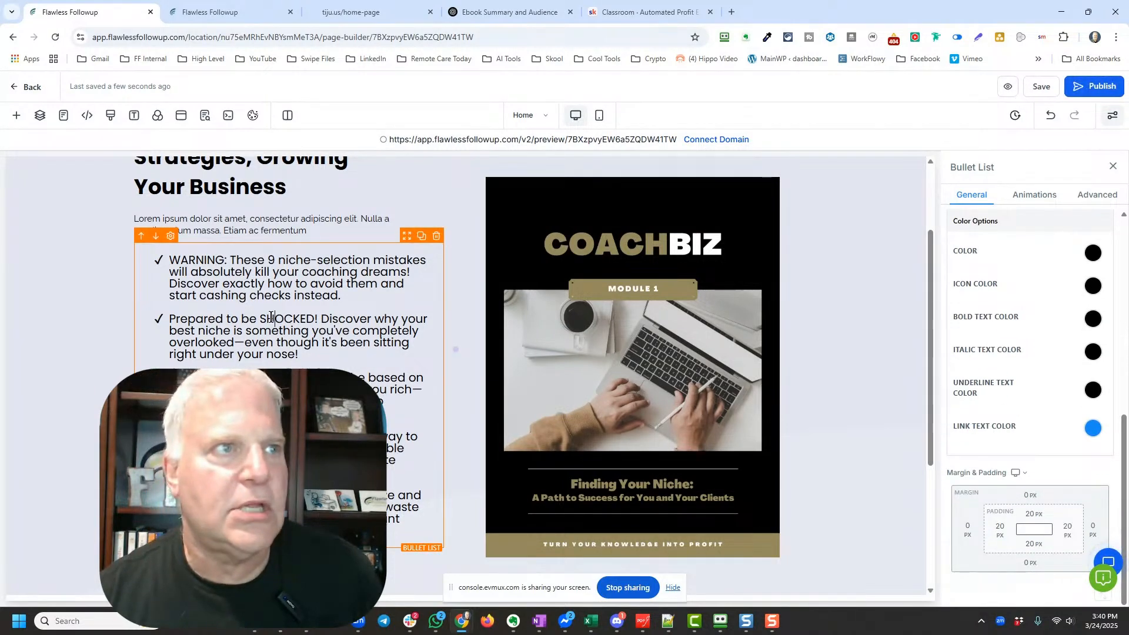
pyautogui.scroll(6, 1015, 266)
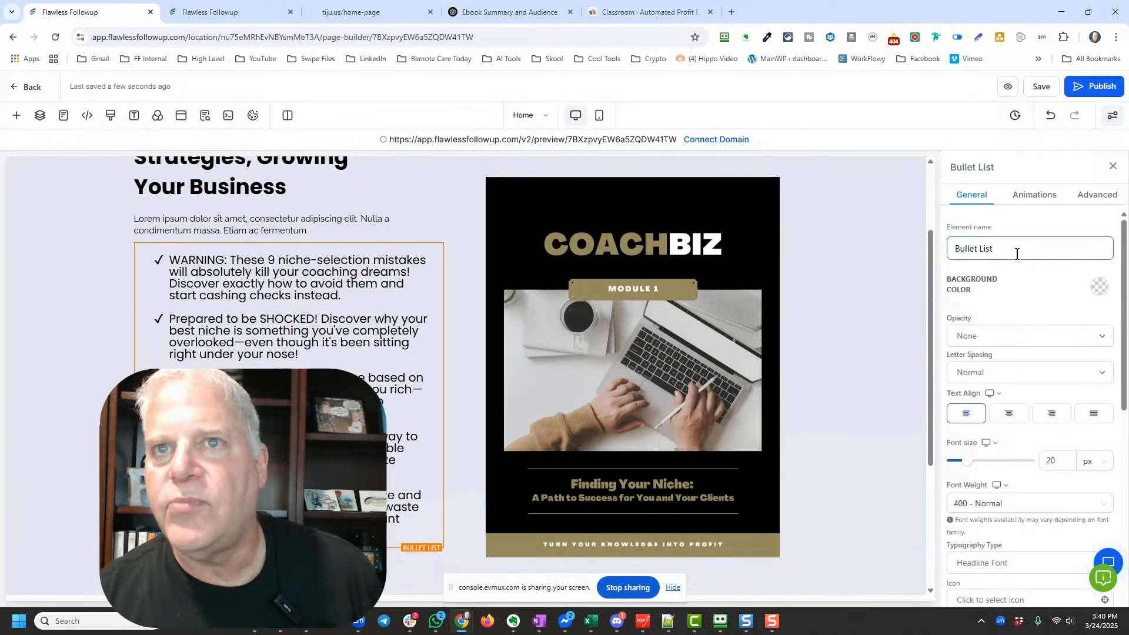
pyautogui.click(1079, 200)
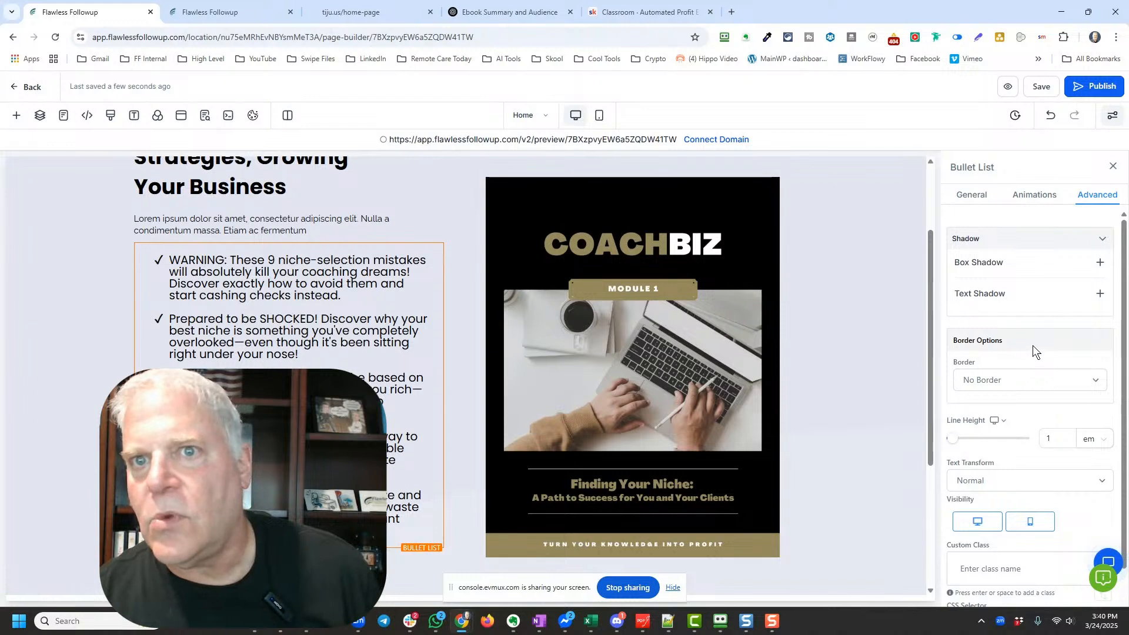
pyautogui.scroll(-1, 1033, 344)
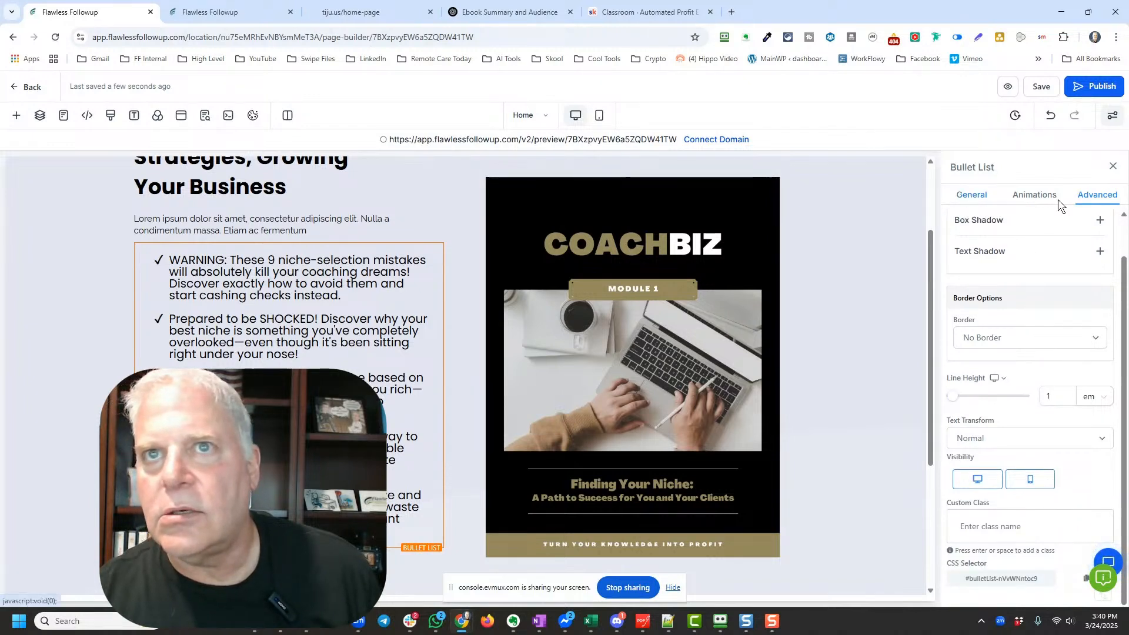
pyautogui.click(974, 200)
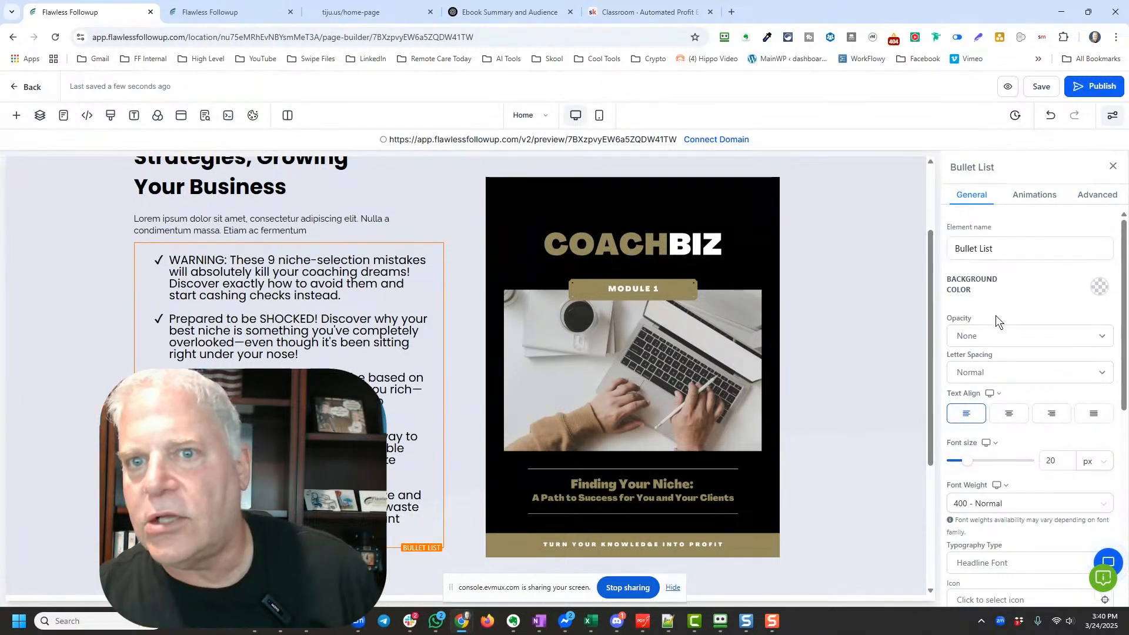
# Search the bullet icons for "fing" and set the list's icon to hand-point-right
pyautogui.scroll(-3, 997, 315)
pyautogui.scroll(-2, 997, 316)
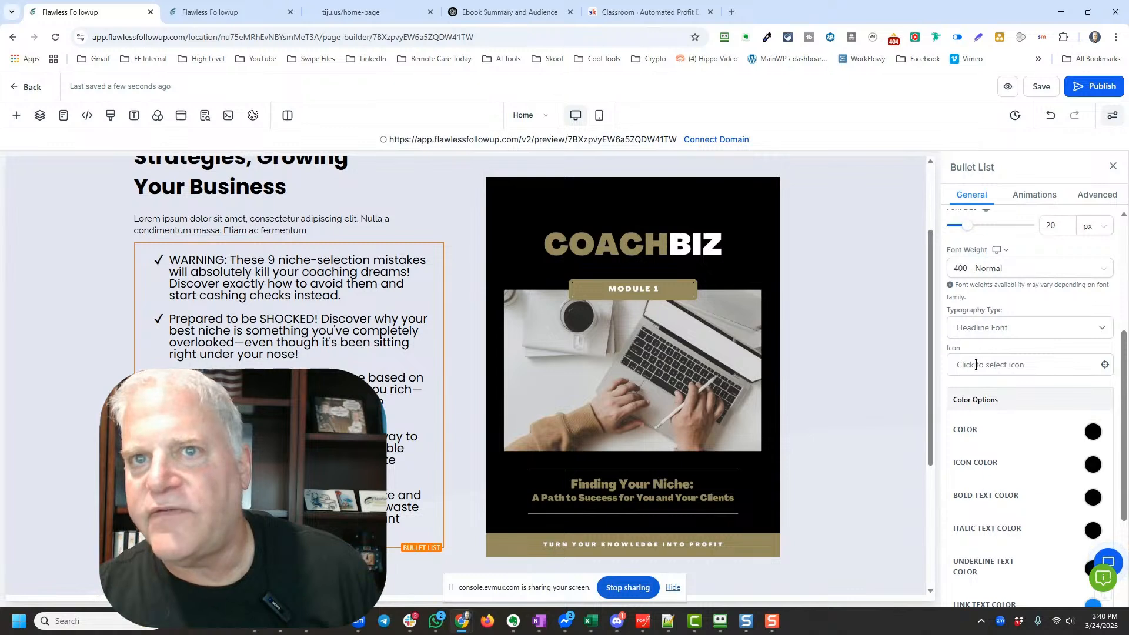
pyautogui.click(1073, 364)
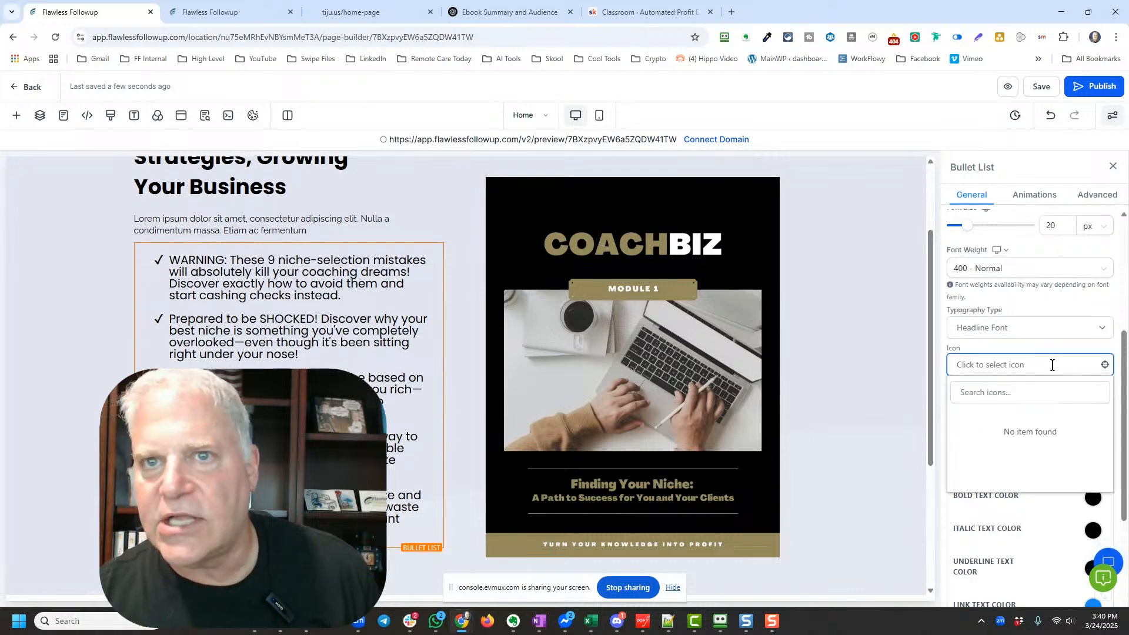
pyautogui.click(1022, 396)
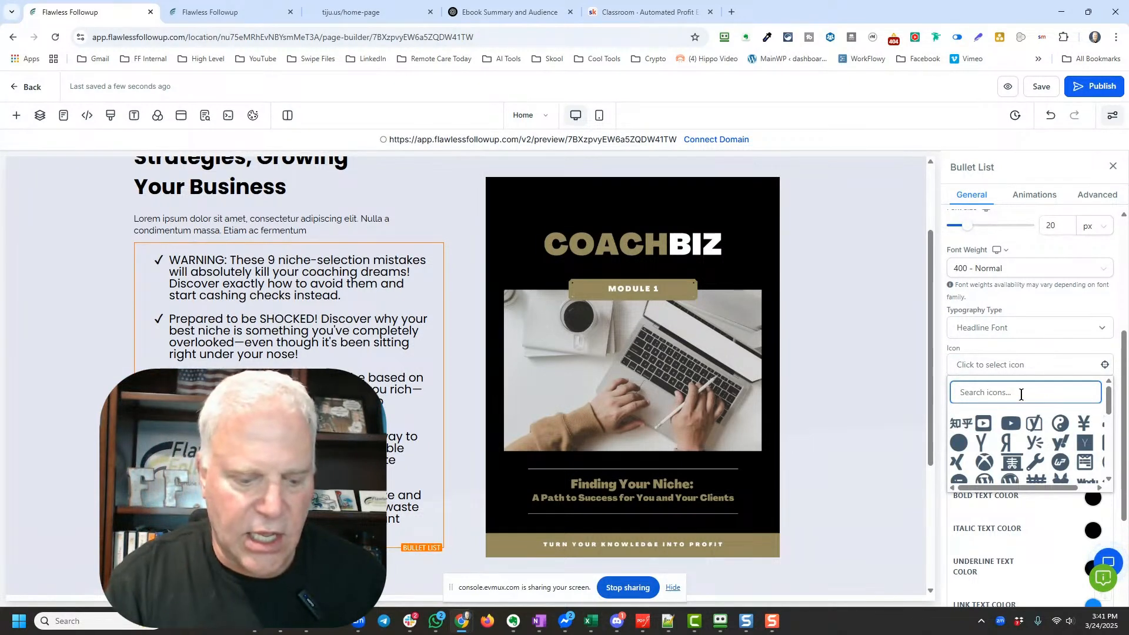
pyautogui.write('ind')
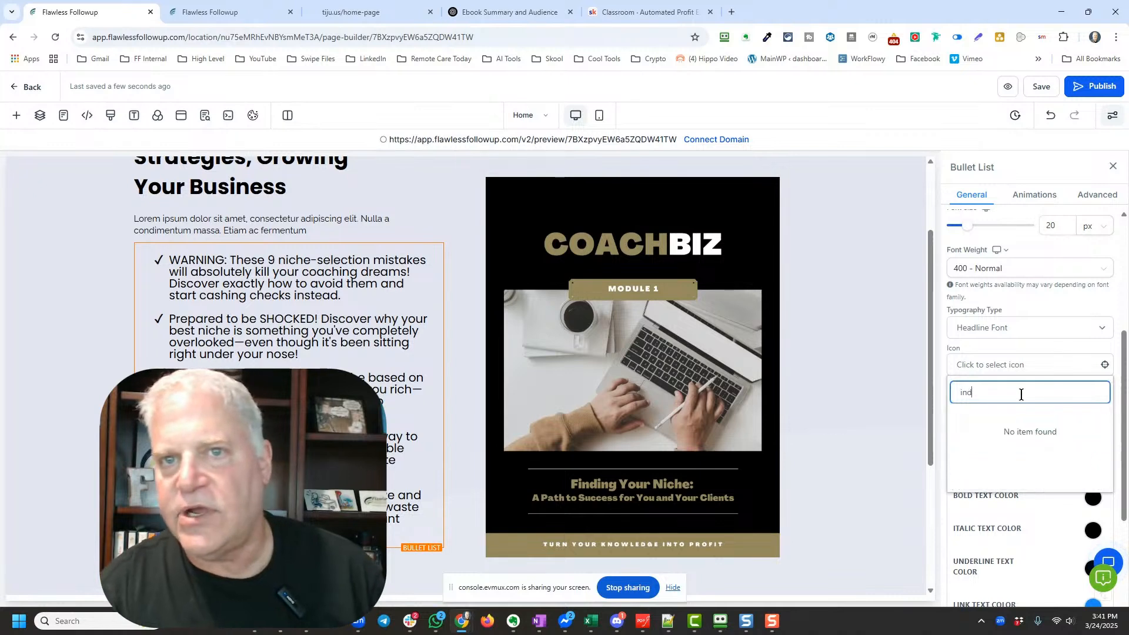
pyautogui.press('BackSpace')
pyautogui.press('BackSpace')
pyautogui.press('BackSpace')
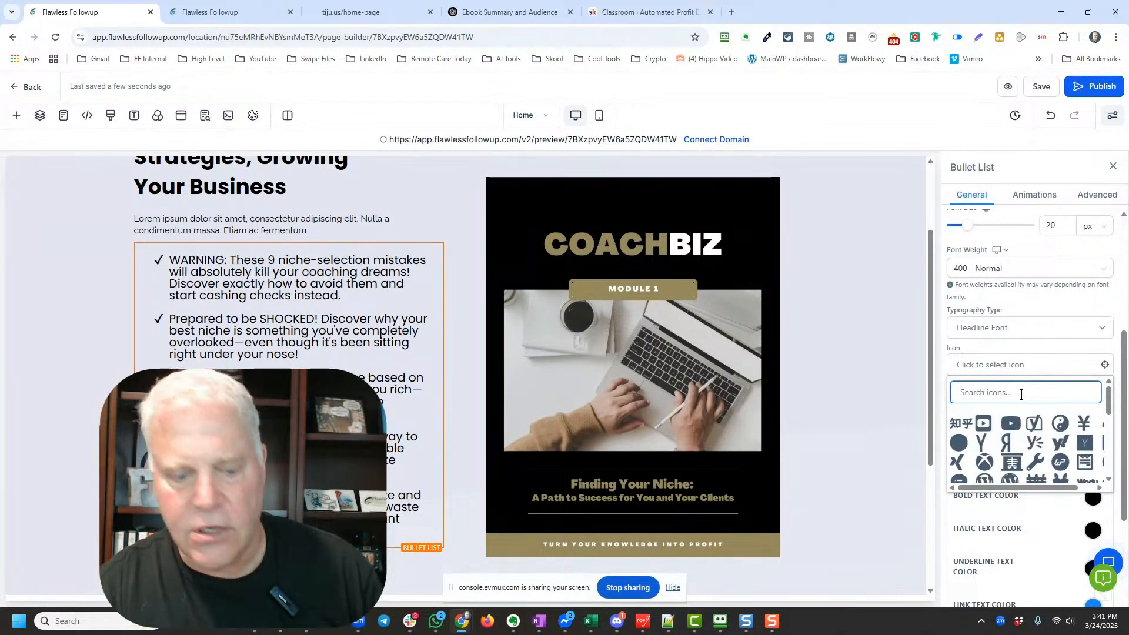
pyautogui.write('fing')
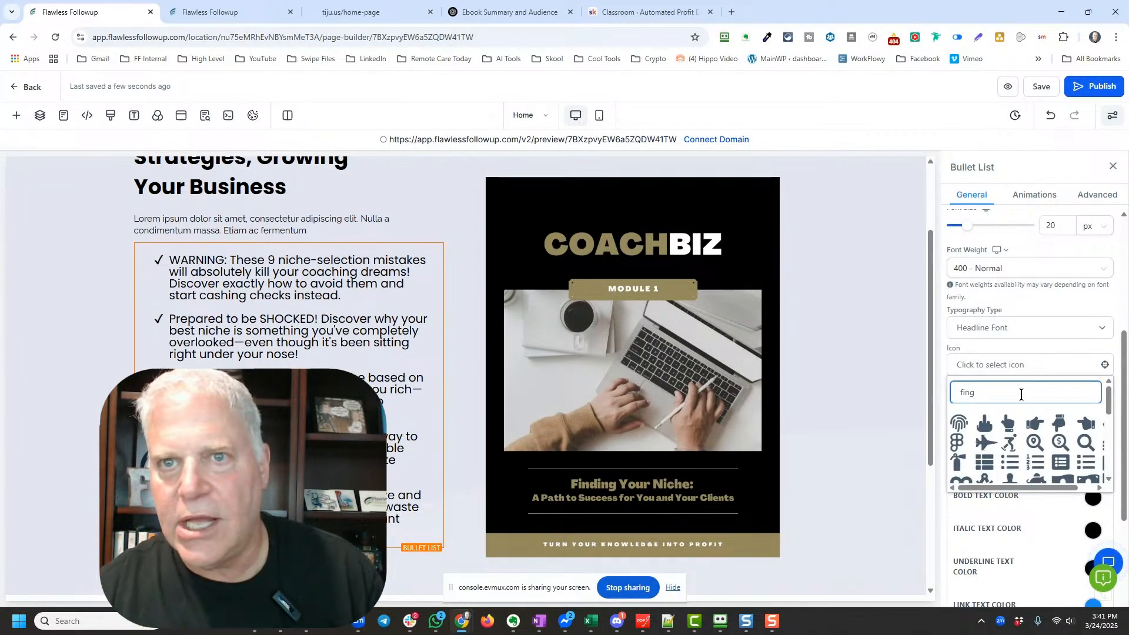
pyautogui.click(1037, 422)
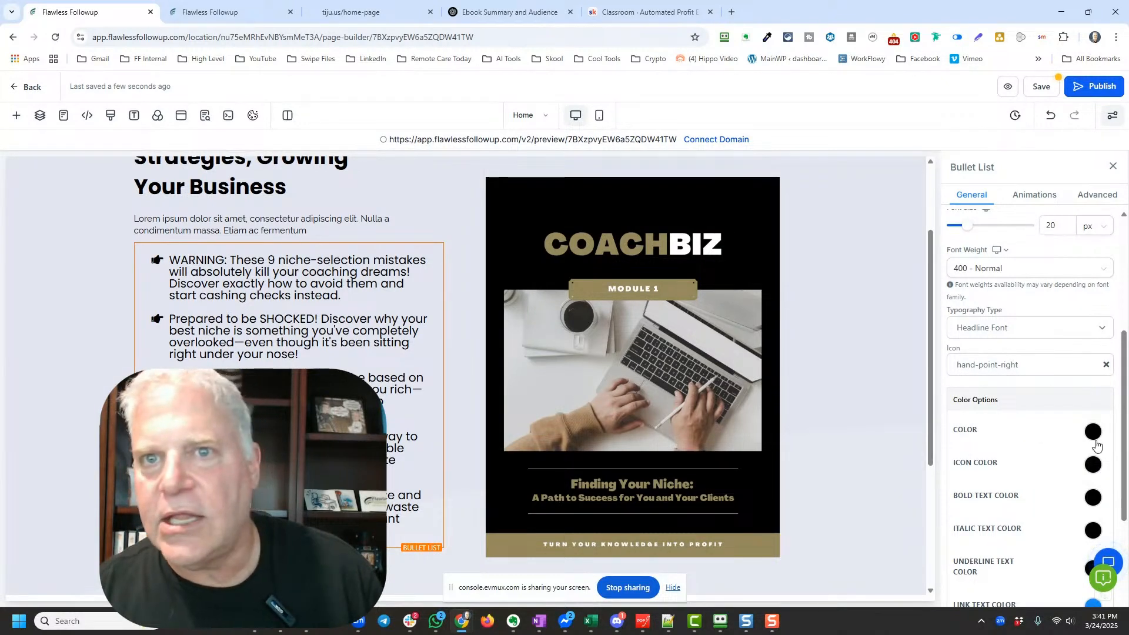
# Set the bullet list's icon color to the orange swatch and save the page
pyautogui.click(1093, 466)
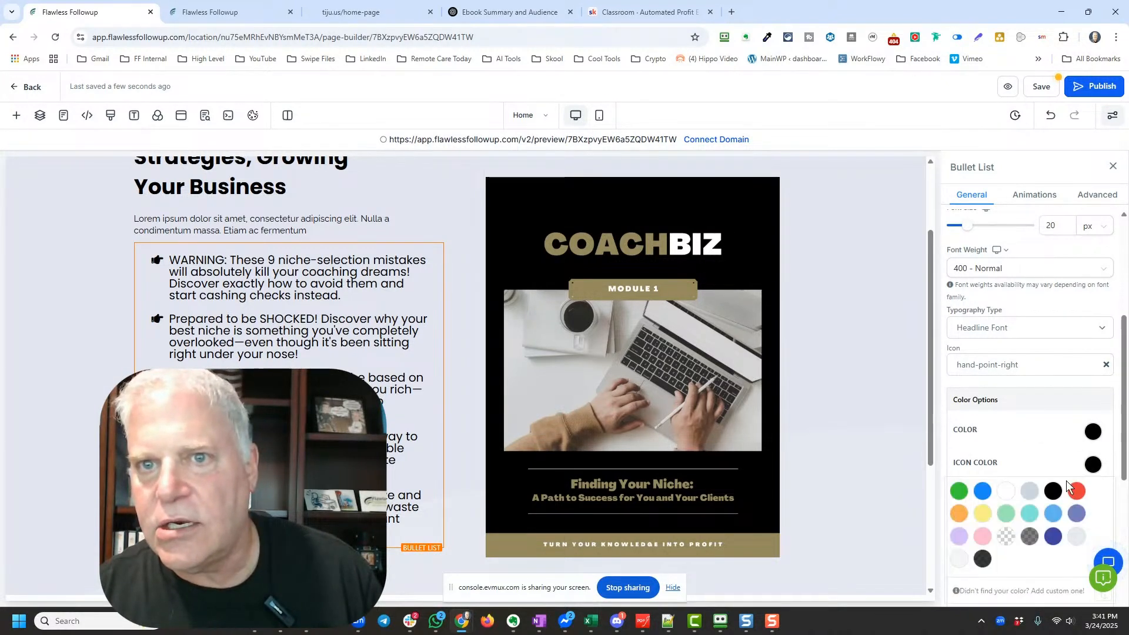
pyautogui.click(983, 515)
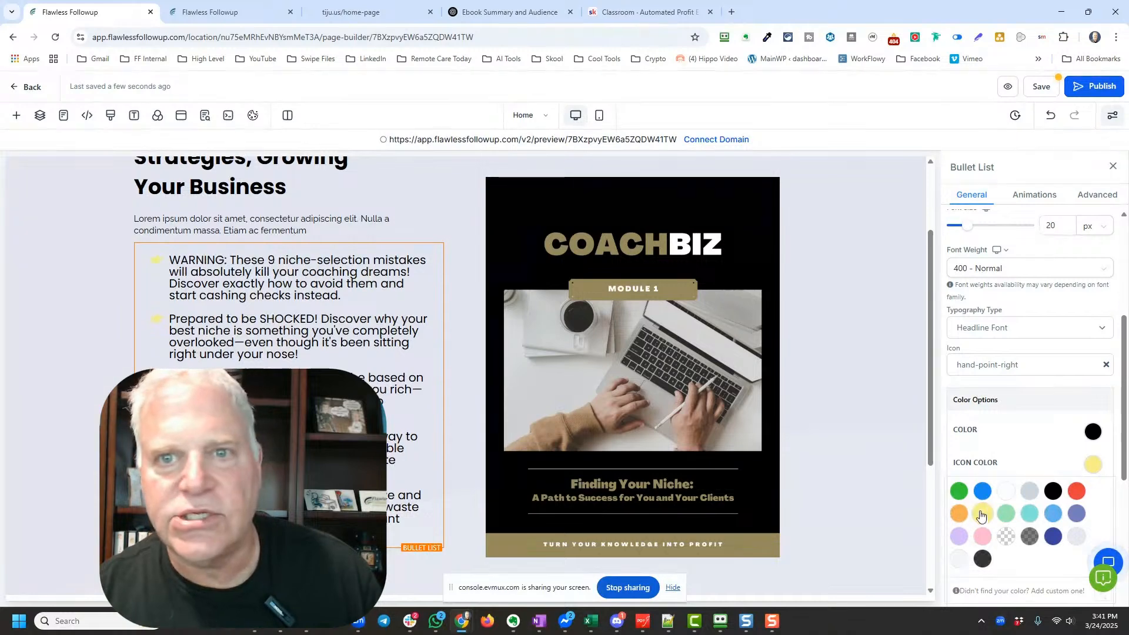
pyautogui.click(959, 513)
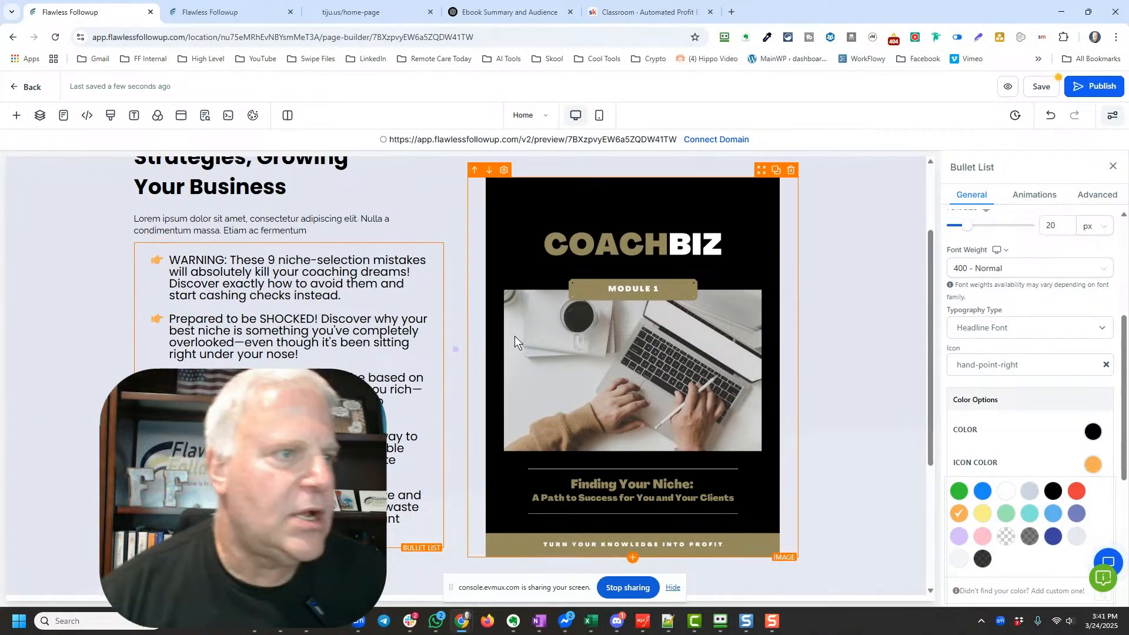
pyautogui.scroll(2, 334, 360)
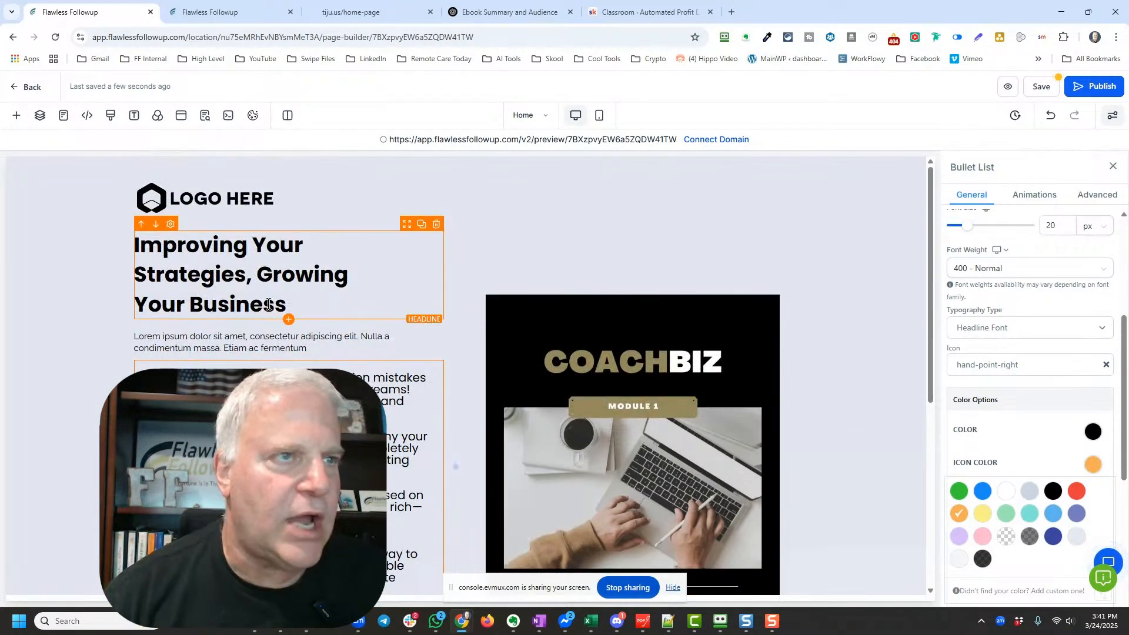
pyautogui.click(1041, 87)
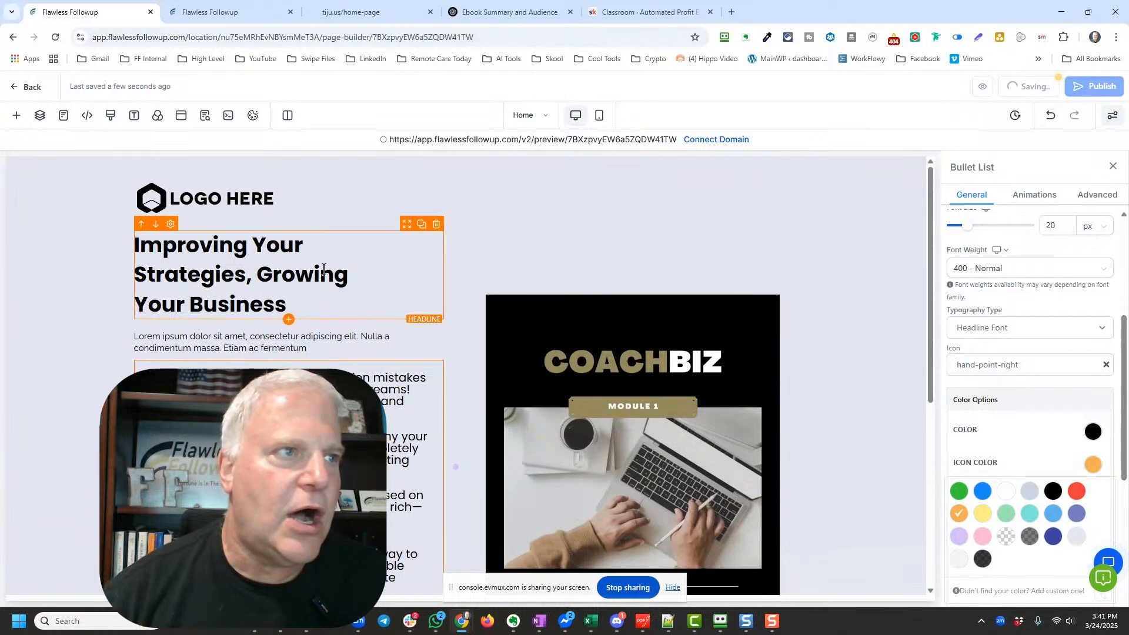
# Switch to the ChatGPT conversation and attach SLS_30_Headlines.pdf from the SCH Branded folder to a new message
pyautogui.scroll(-6, 311, 303)
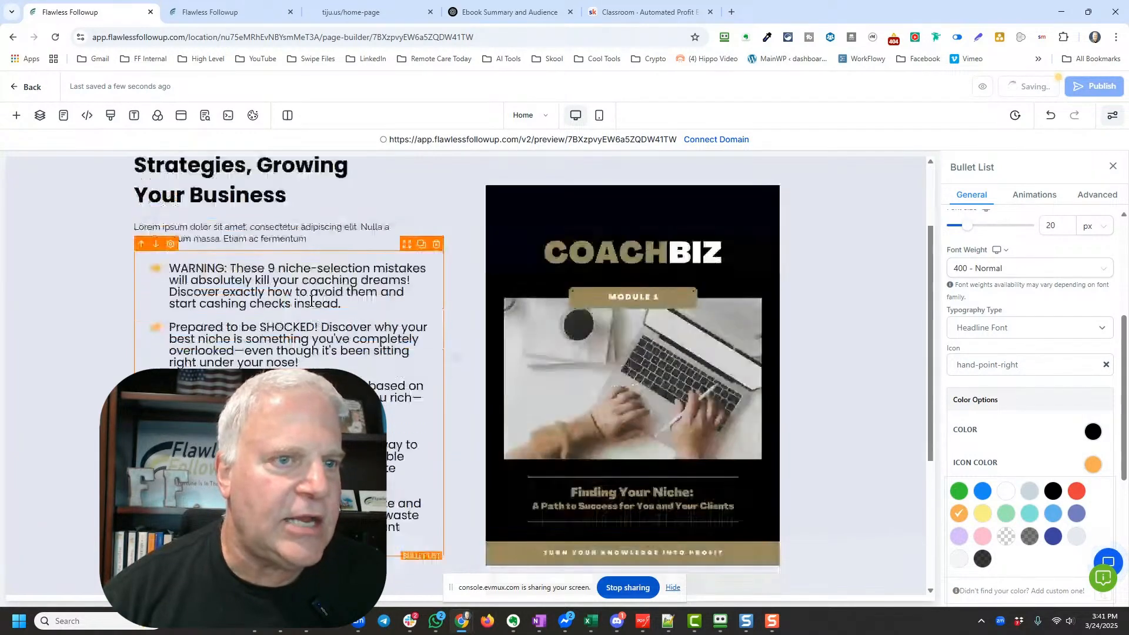
pyautogui.scroll(6, 311, 303)
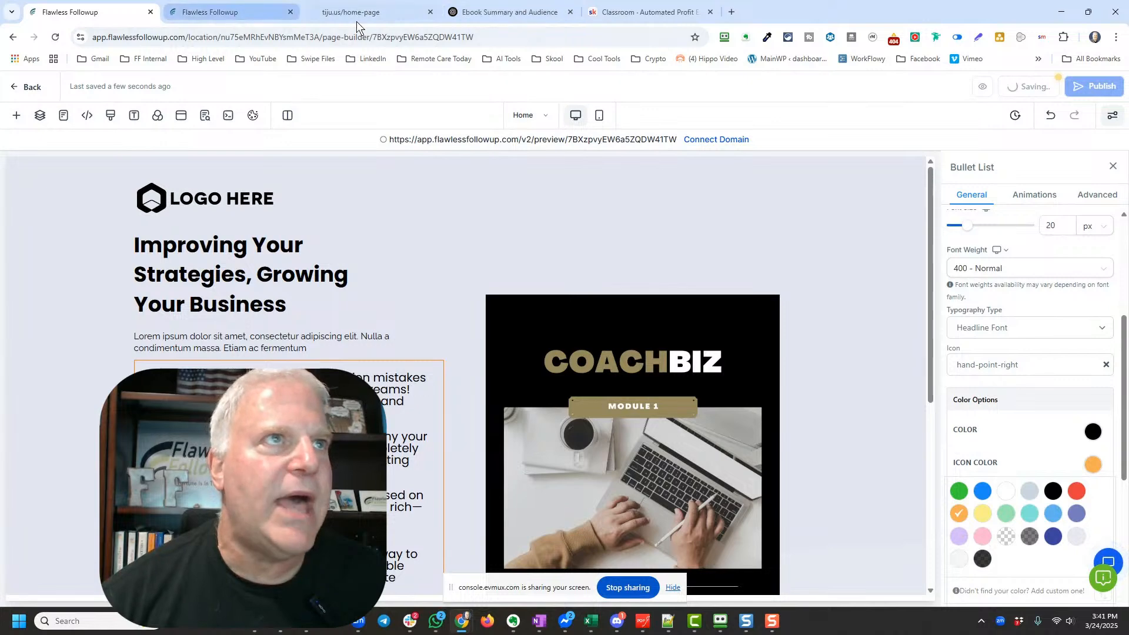
pyautogui.click(486, 12)
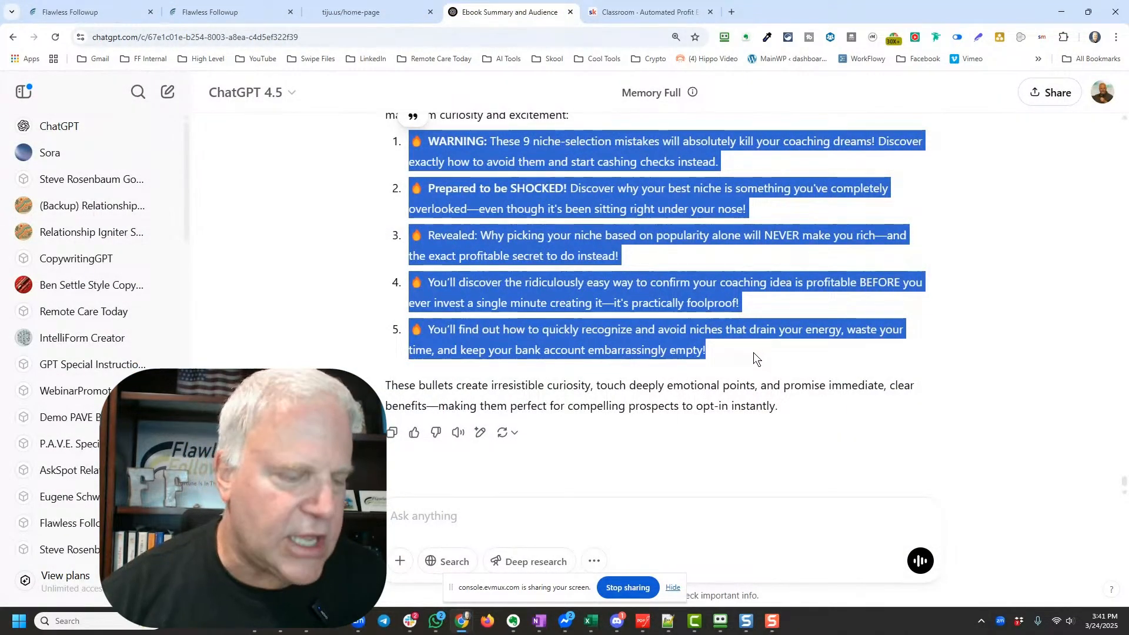
pyautogui.hotkey('alt', 'Tab')
pyautogui.press('Tab')
pyautogui.press('Escape')
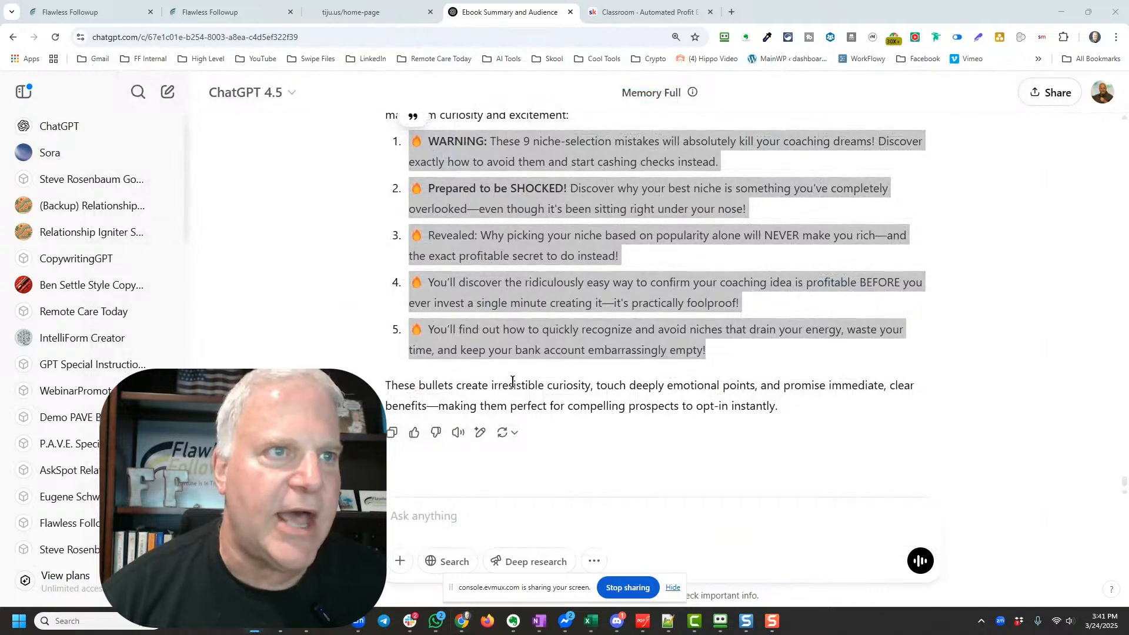
pyautogui.moveTo(1128, 72); pyautogui.dragTo(372, 101)
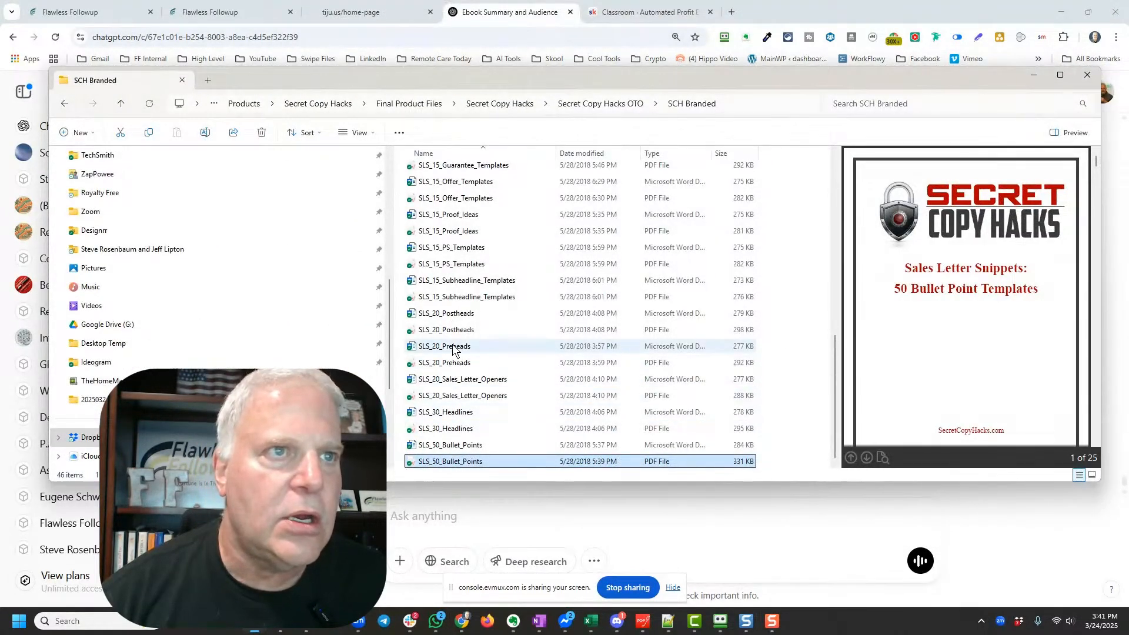
pyautogui.click(460, 429)
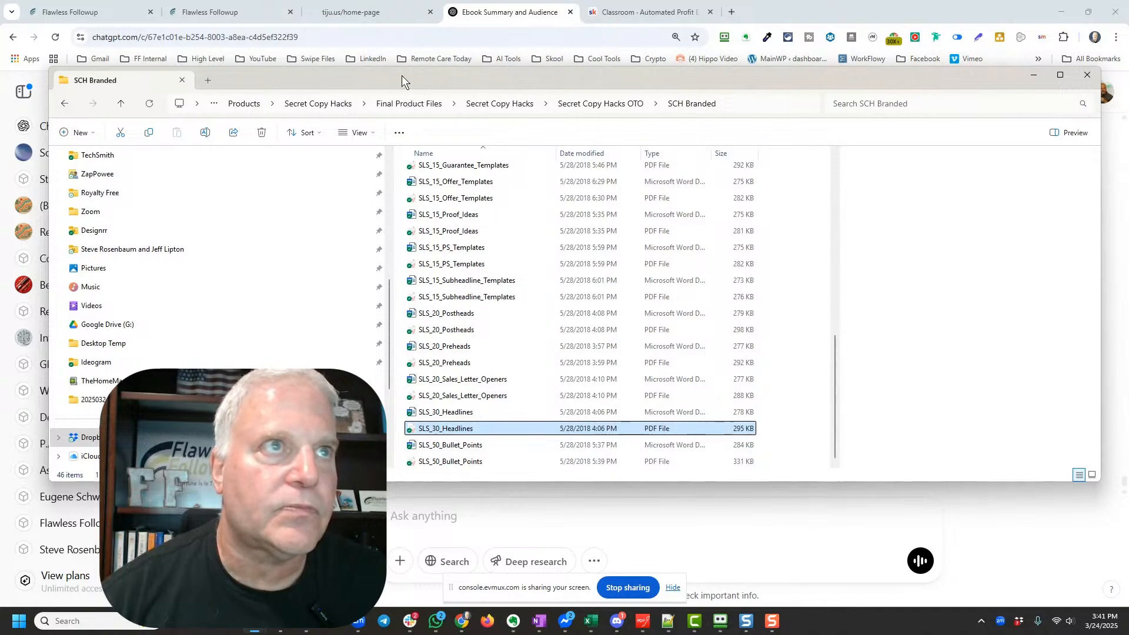
pyautogui.moveTo(401, 76); pyautogui.dragTo(1128, 130)
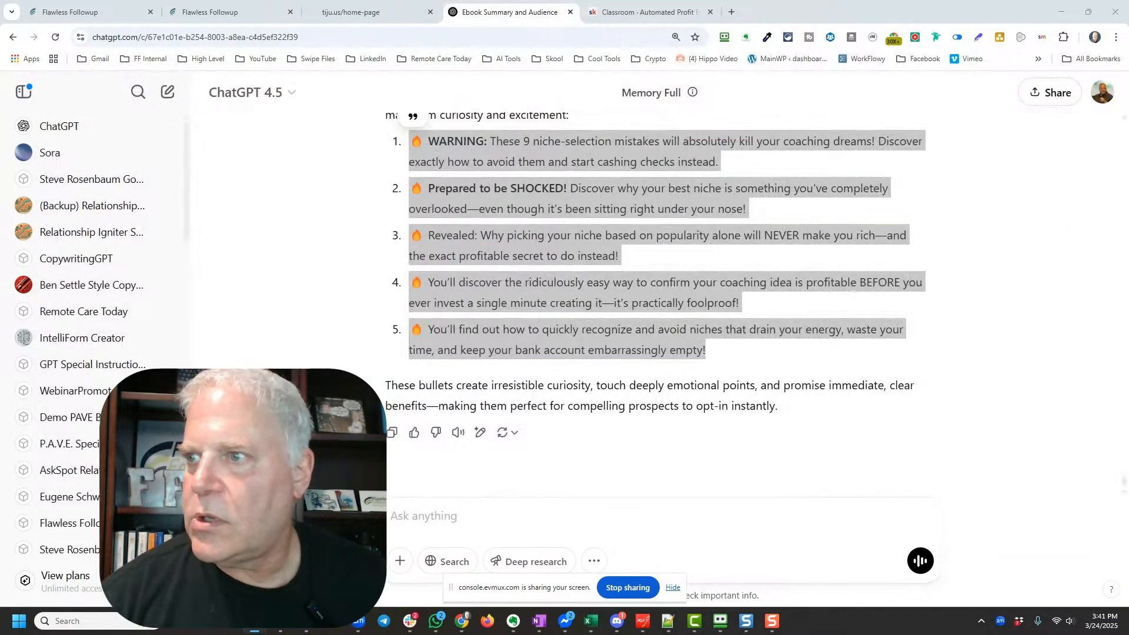
pyautogui.moveTo(1128, 471); pyautogui.dragTo(777, 491)
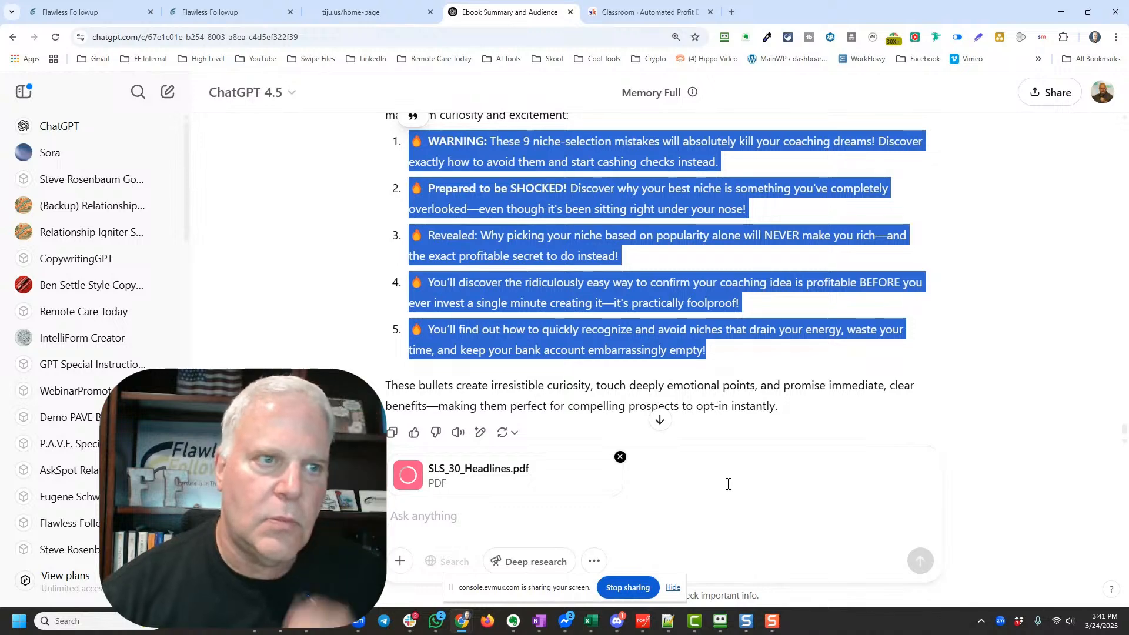
# Send a prompt asking for 10 excellent headlines in Gary Halbert's sizzling hot style, based on the 30 templates, ending with "Make me feel it"
pyautogui.click(700, 489)
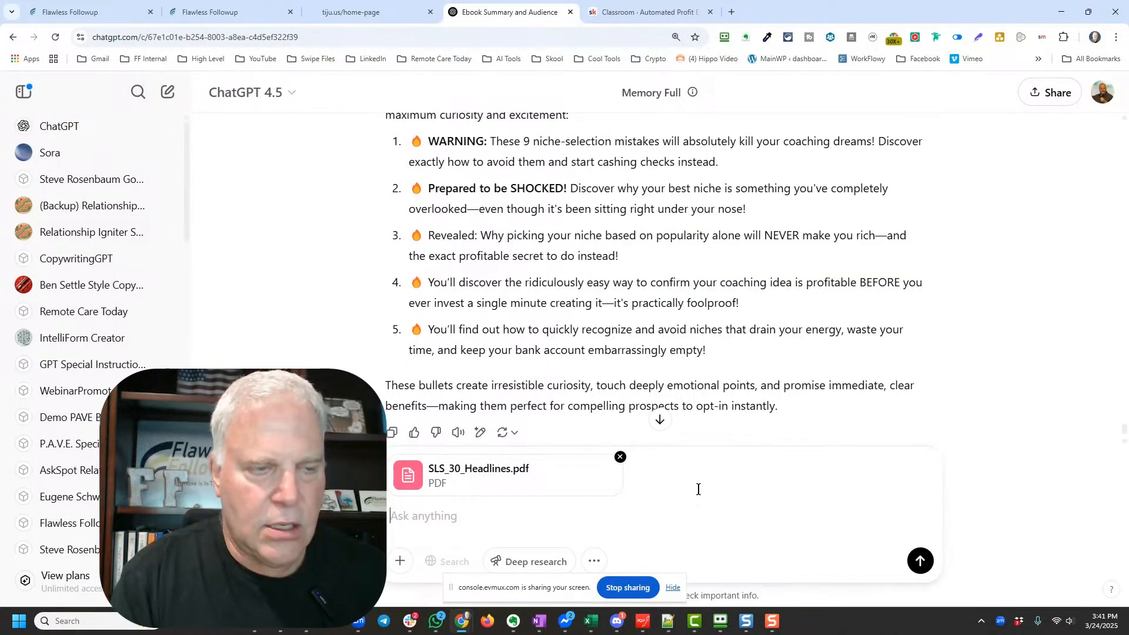
pyautogui.write('aweso')
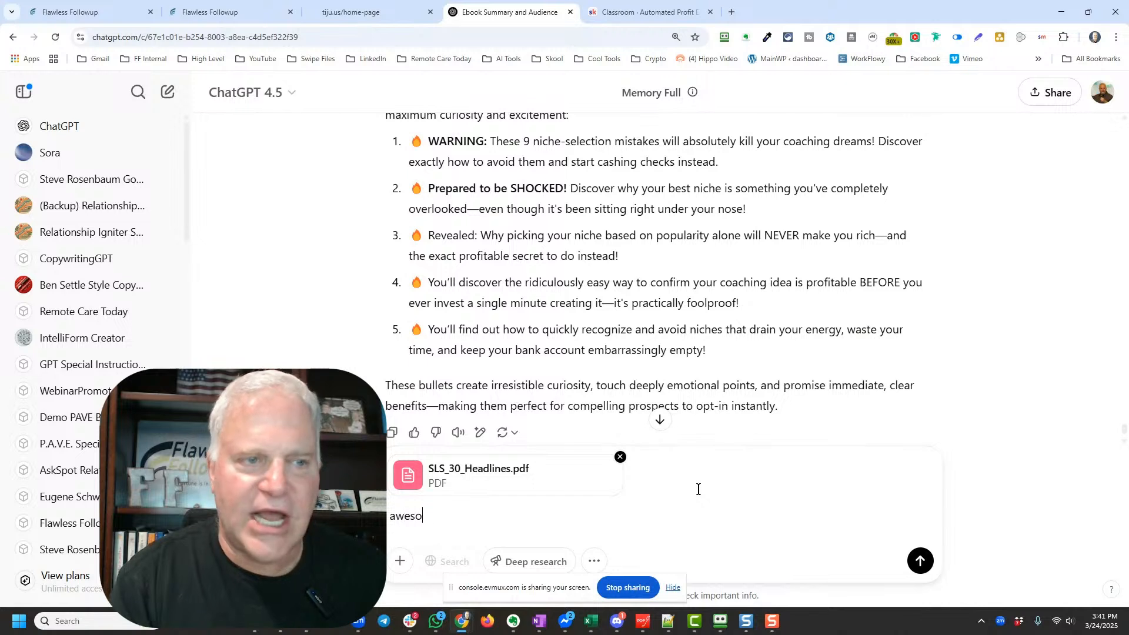
pyautogui.write('me wo')
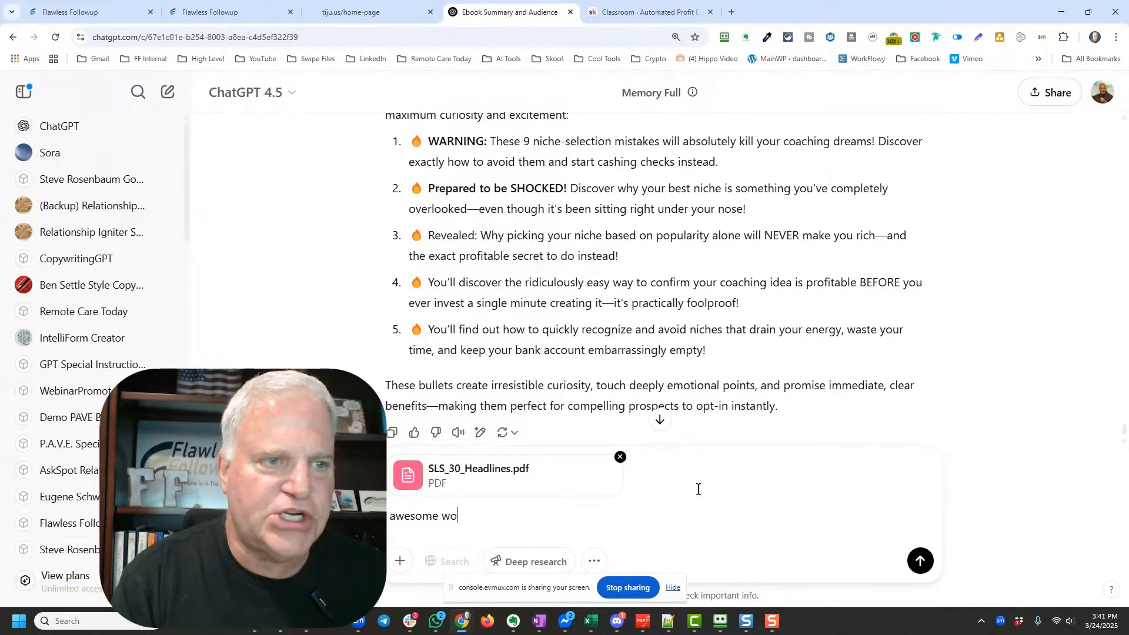
pyautogui.write('rk, chat, lets a headline,')
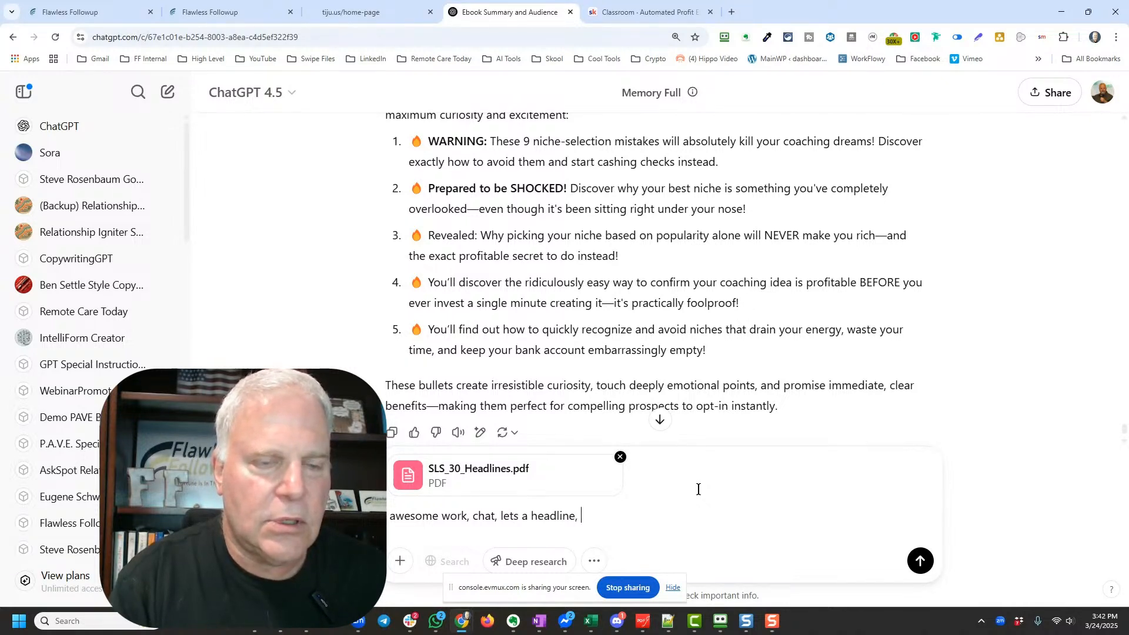
pyautogui.write('ry Hab')
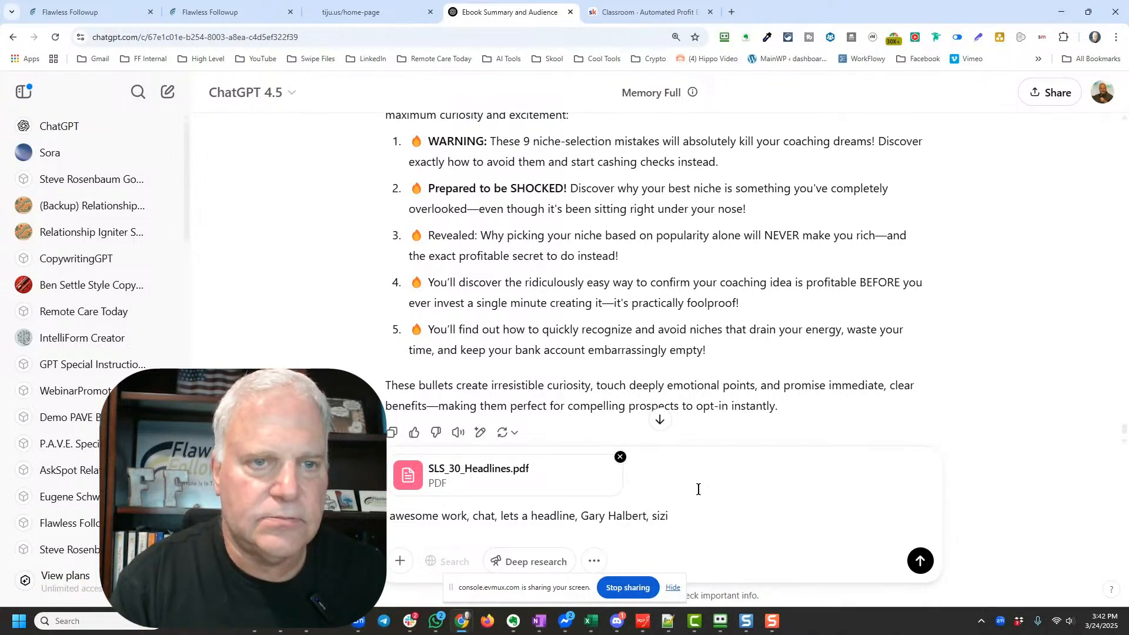
pyautogui.press('BackSpace')
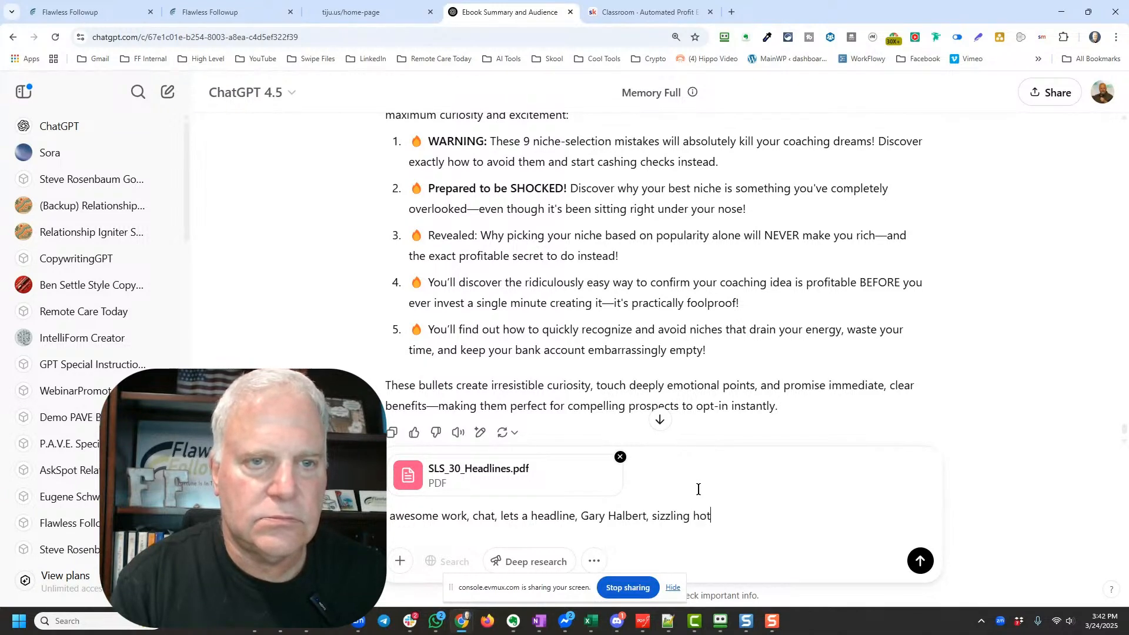
pyautogui.write('zling hot style.  Her')
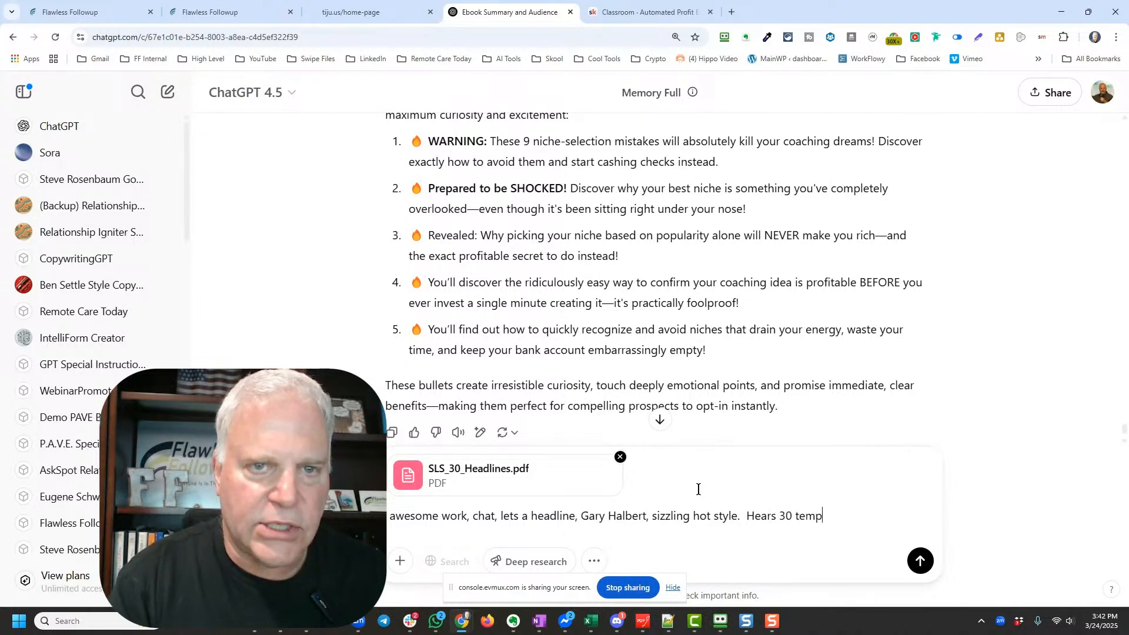
pyautogui.write('as 30 templates. ')
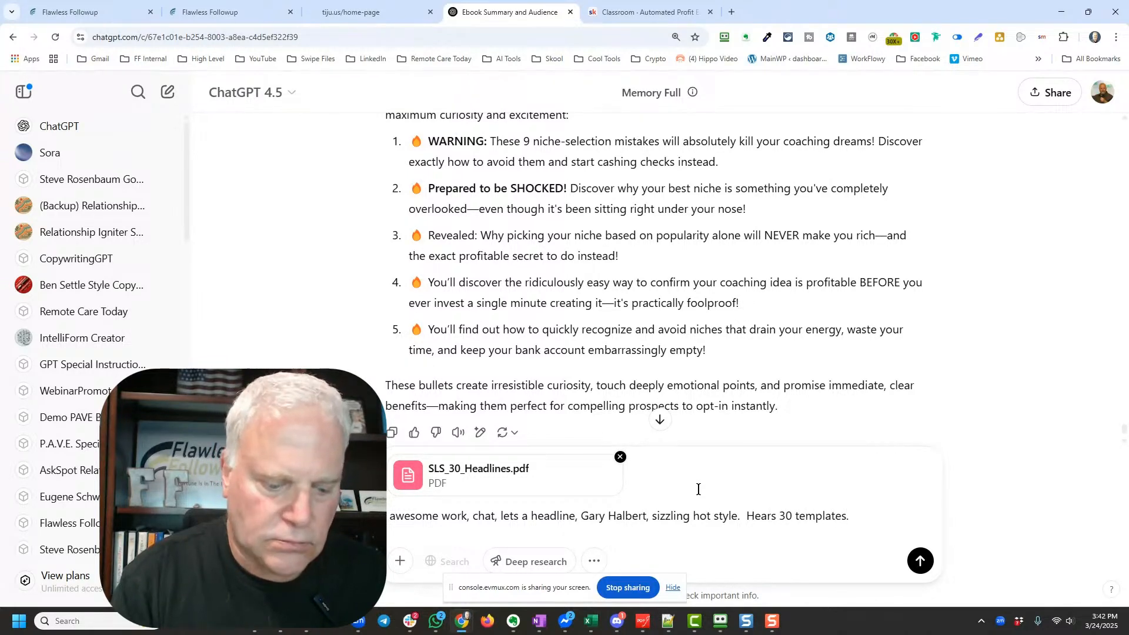
pyautogui.write('Give me 10 excelle')
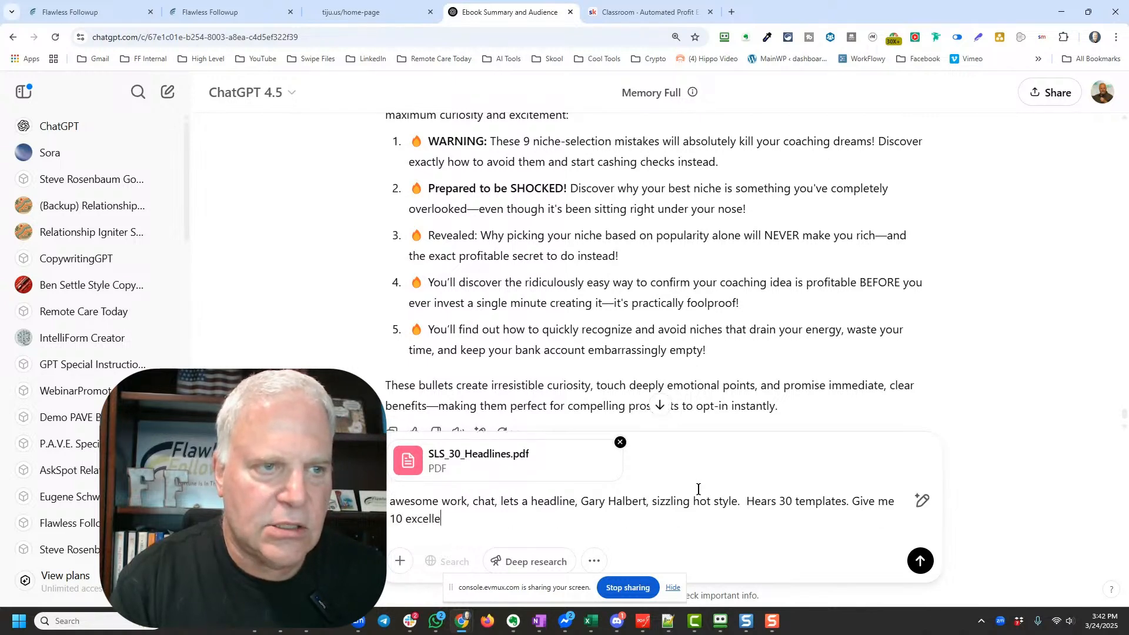
pyautogui.write('t')
pyautogui.press('BackSpace')
pyautogui.write('nt headline to cho')
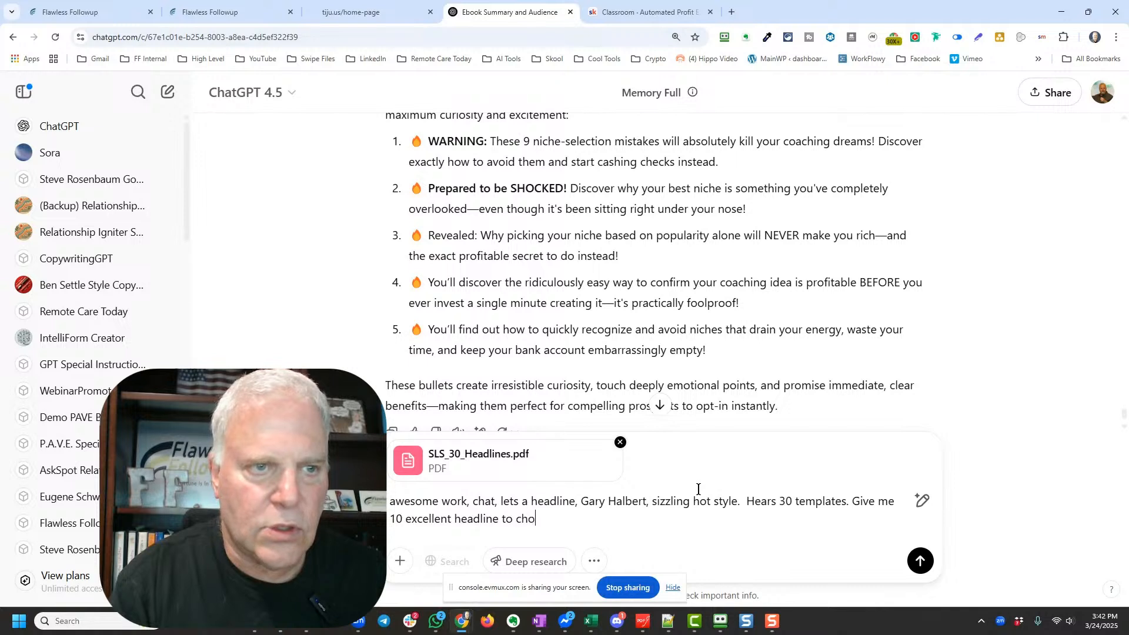
pyautogui.write('. Make me feel it')
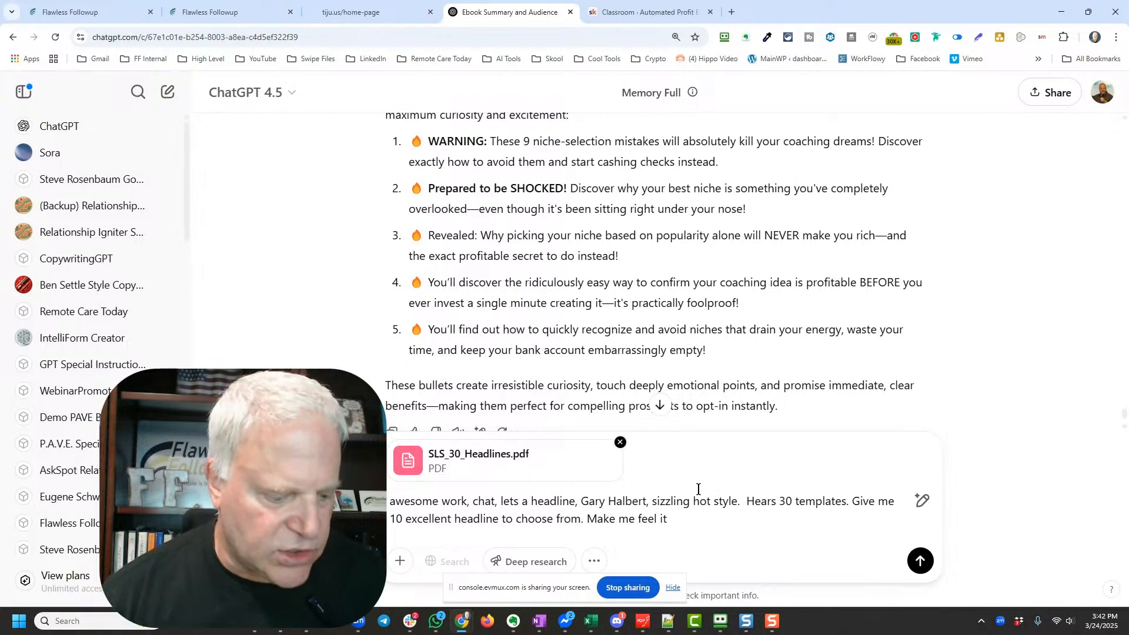
pyautogui.hotkey('ctrl', 'a')
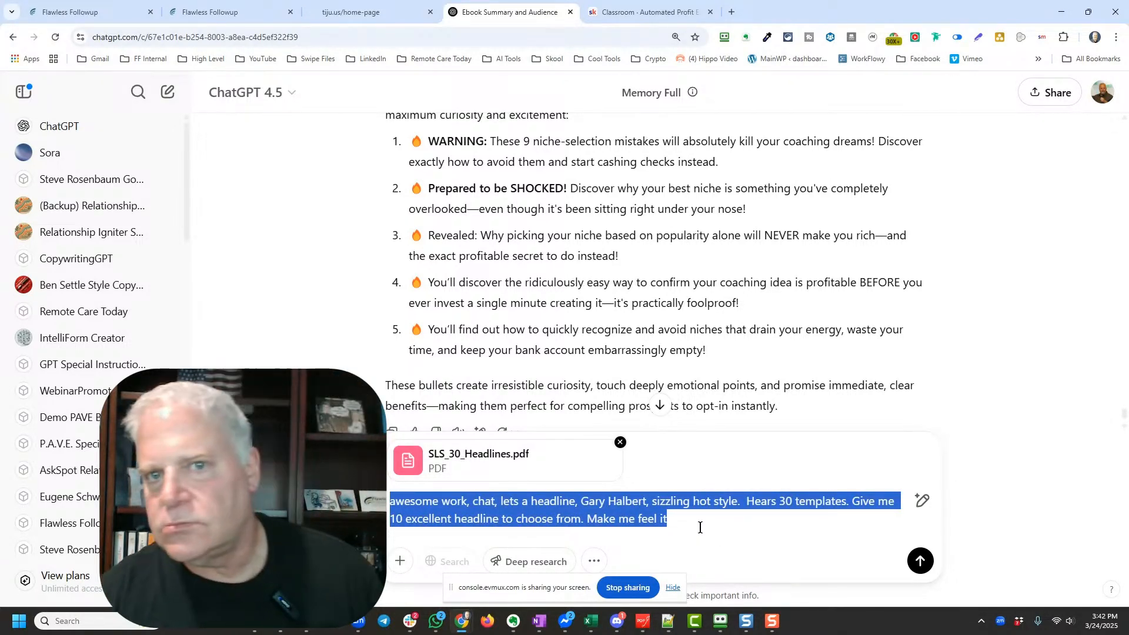
pyautogui.press('Return')
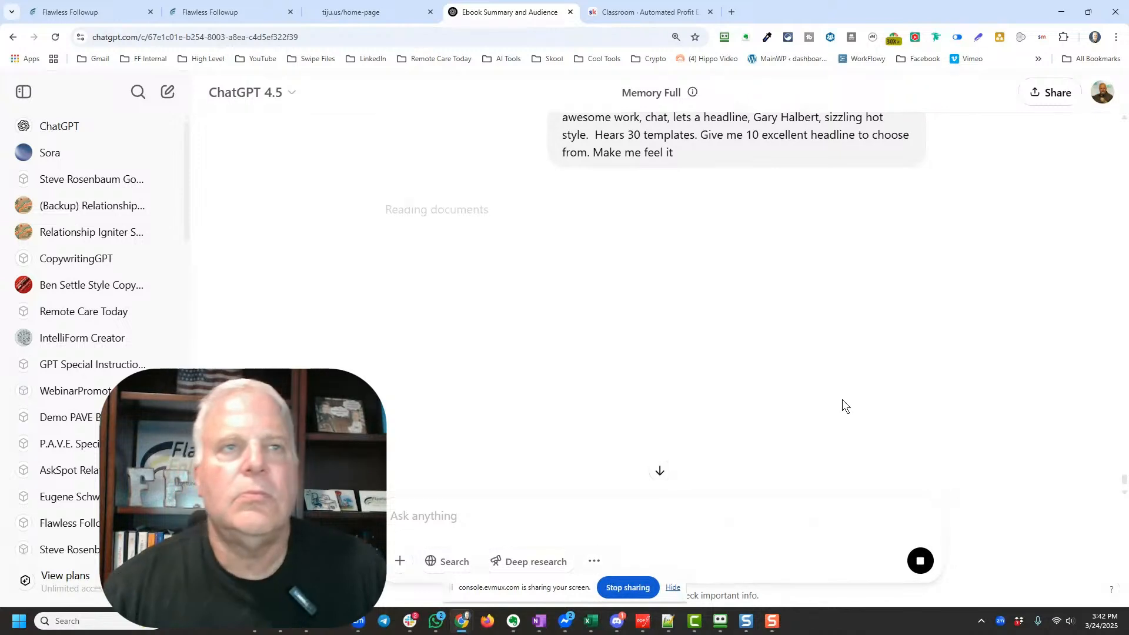
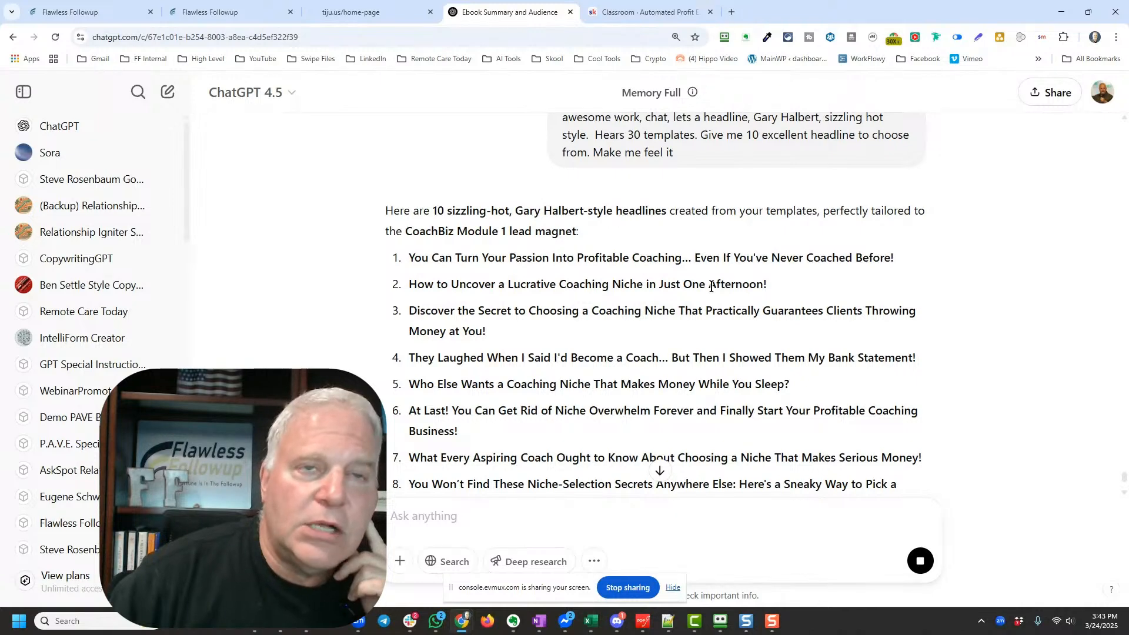
# Read through the generated headlines and compare their promises to choose one for the landing page
pyautogui.moveTo(657, 284); pyautogui.dragTo(760, 282)
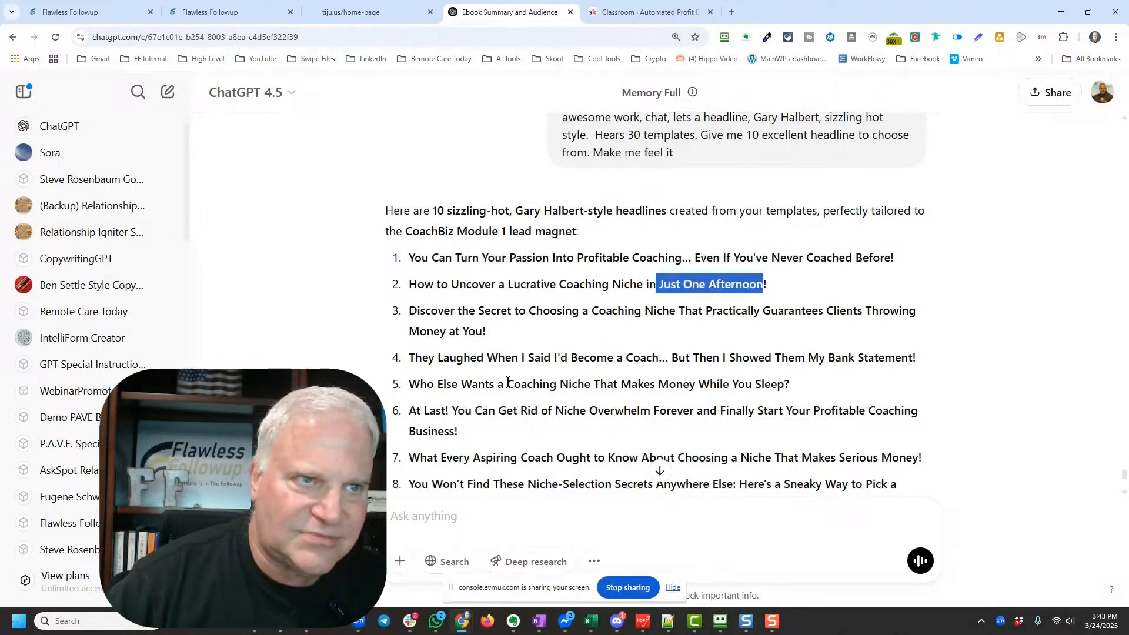
pyautogui.moveTo(410, 358); pyautogui.dragTo(865, 355)
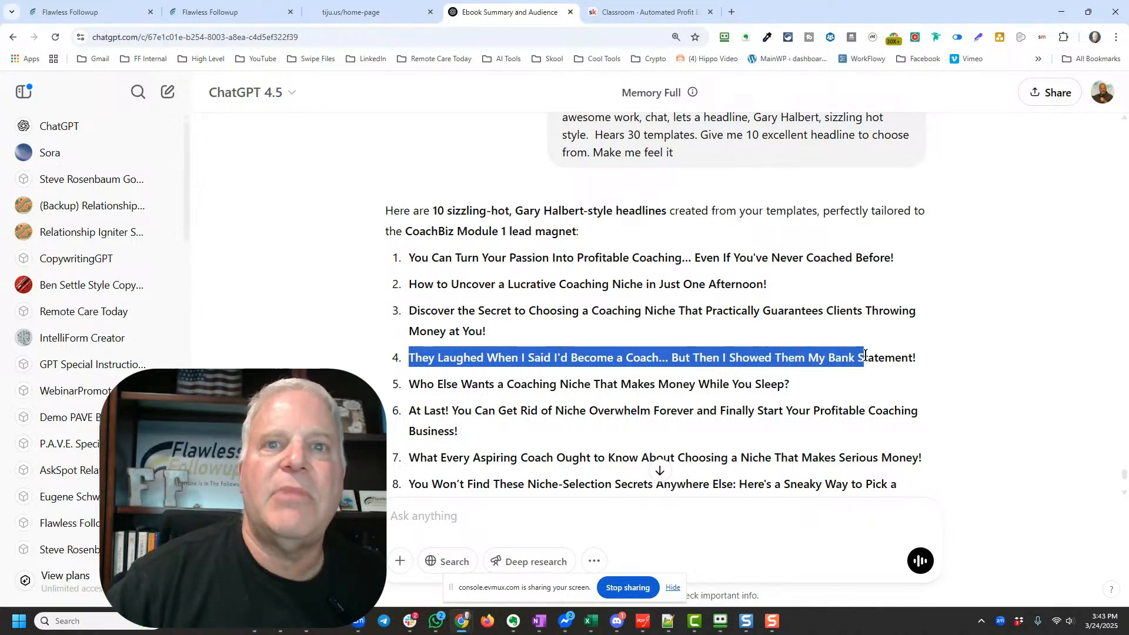
pyautogui.moveTo(931, 363); pyautogui.dragTo(406, 362)
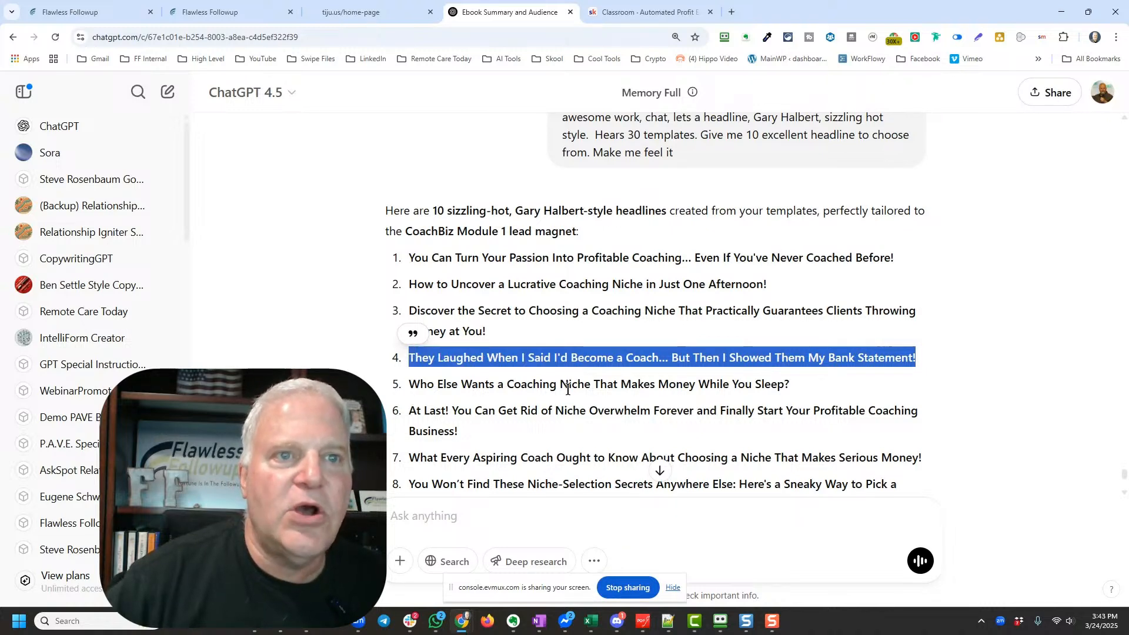
pyautogui.moveTo(791, 386); pyautogui.dragTo(617, 387)
pyautogui.scroll(-1, 534, 395)
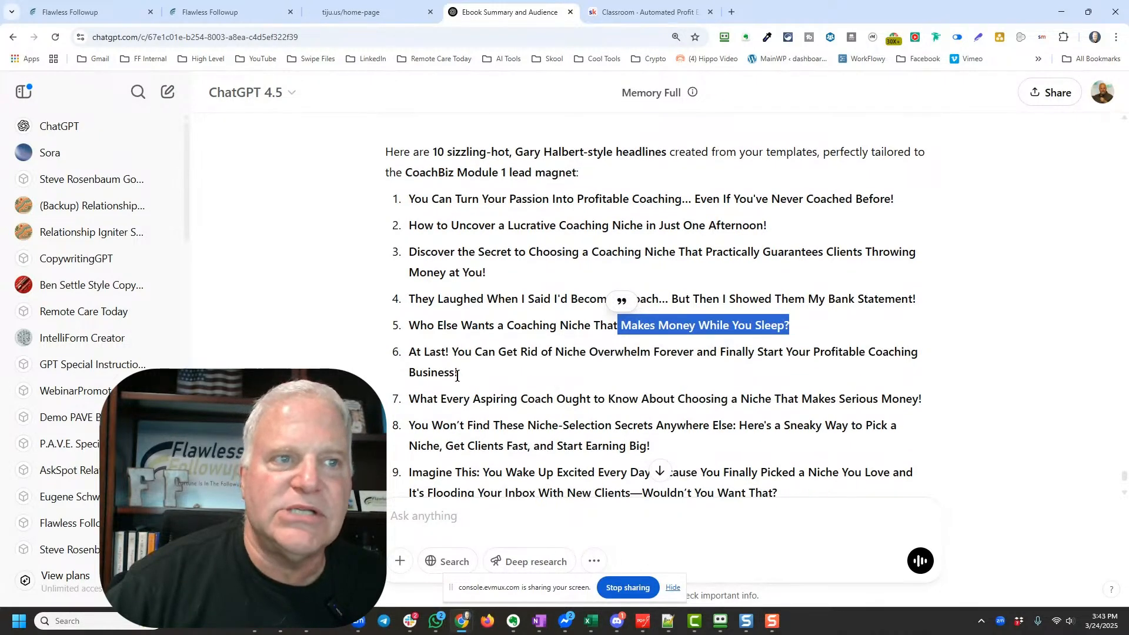
pyautogui.moveTo(459, 373); pyautogui.dragTo(404, 357)
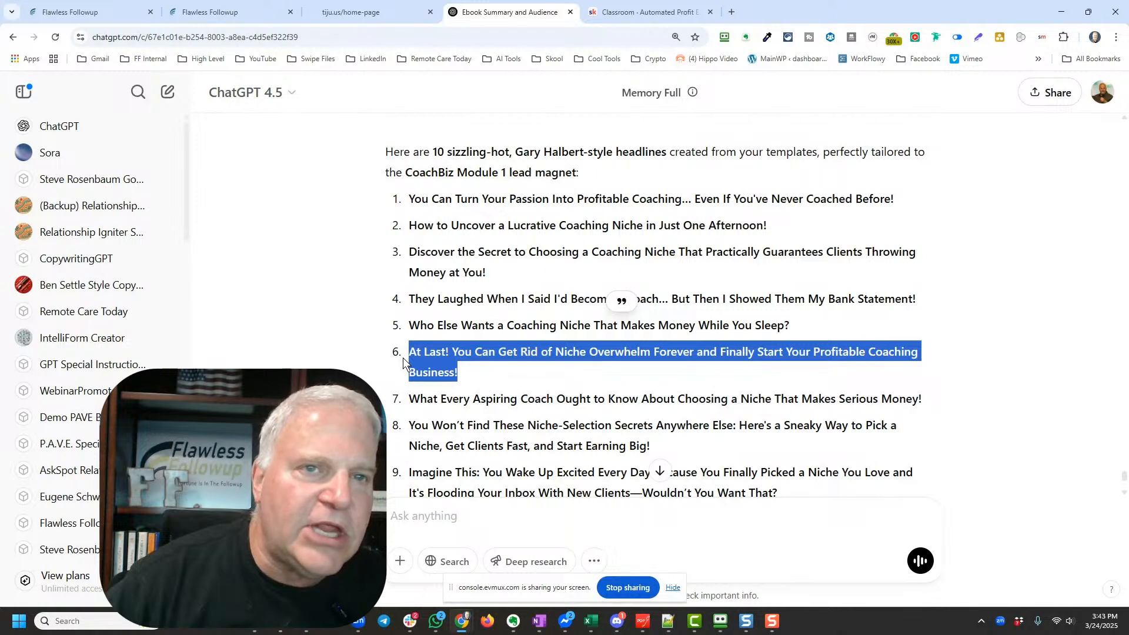
pyautogui.click(794, 353)
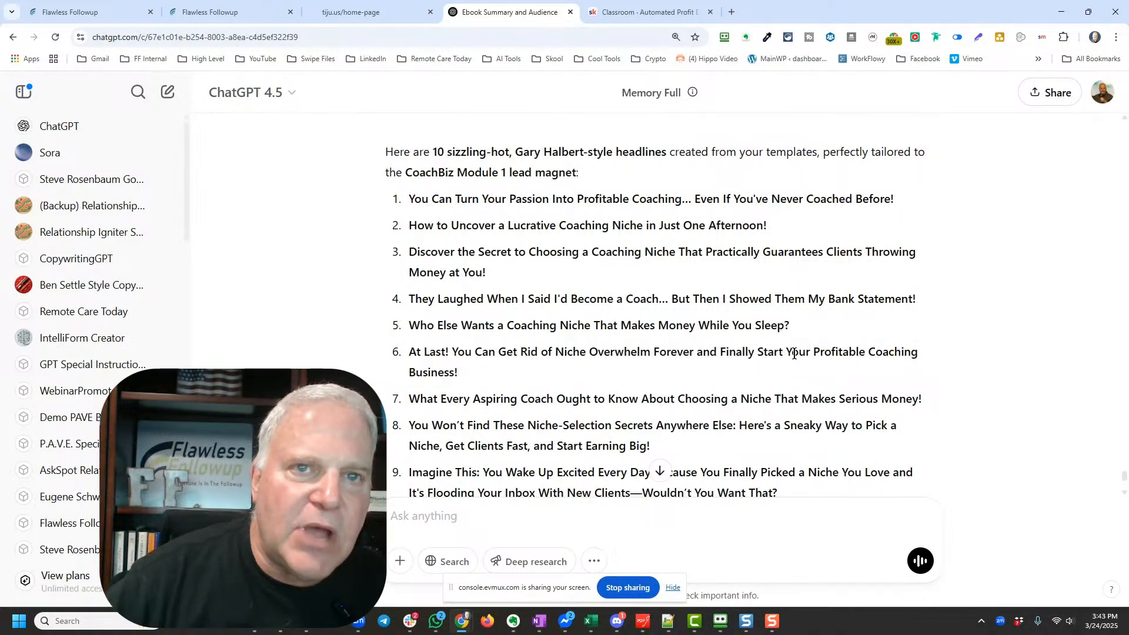
pyautogui.moveTo(785, 352); pyautogui.dragTo(908, 365)
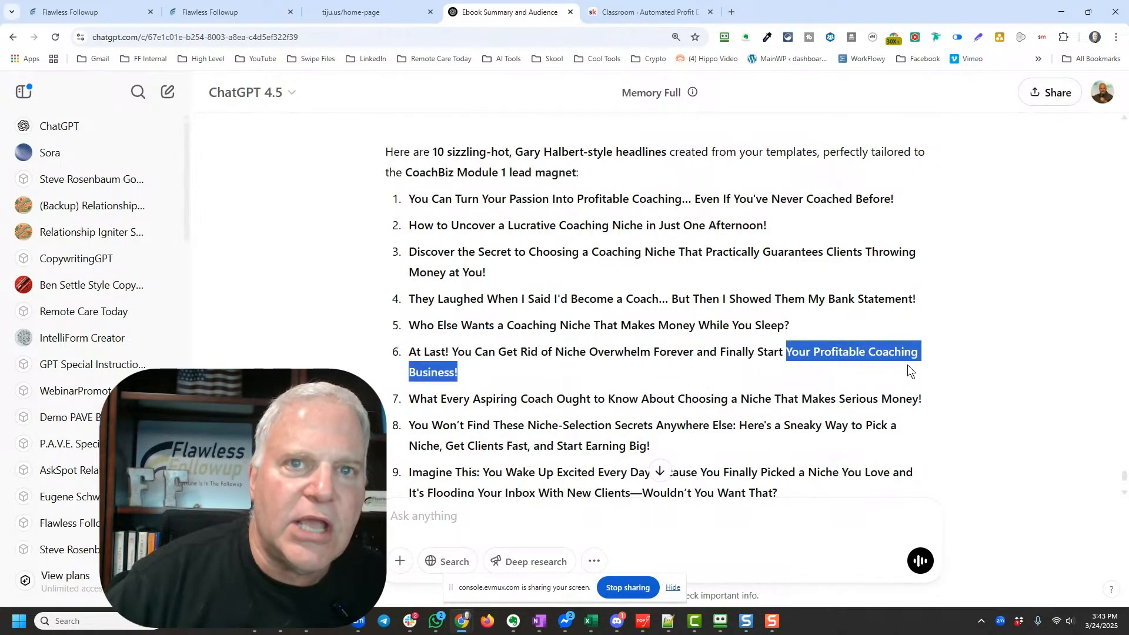
pyautogui.click(685, 356)
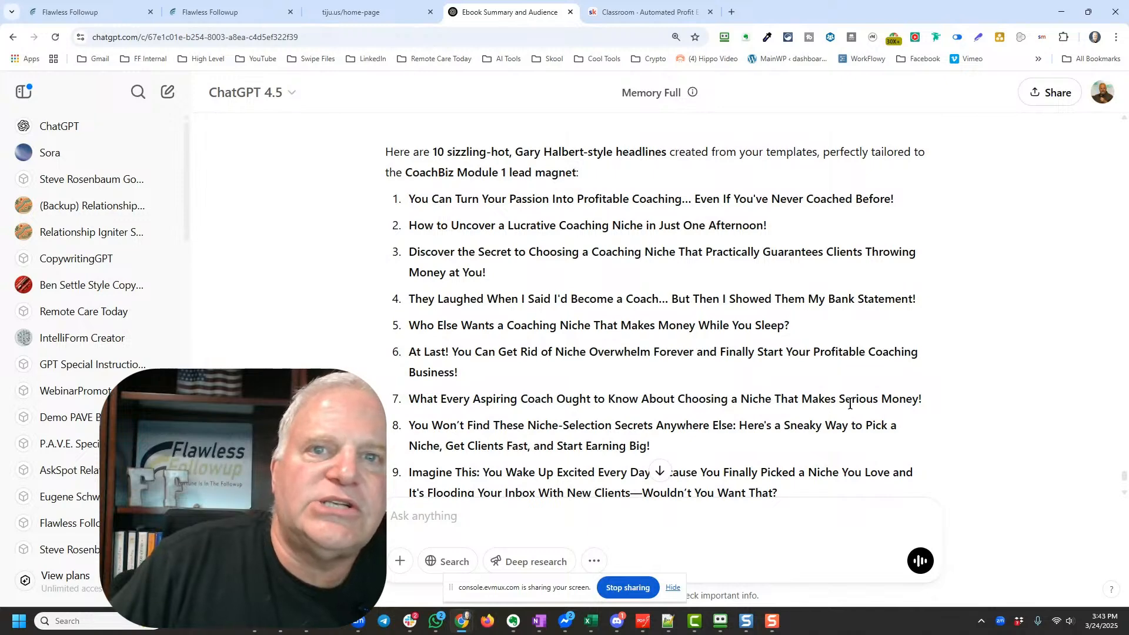
pyautogui.scroll(-3, 622, 377)
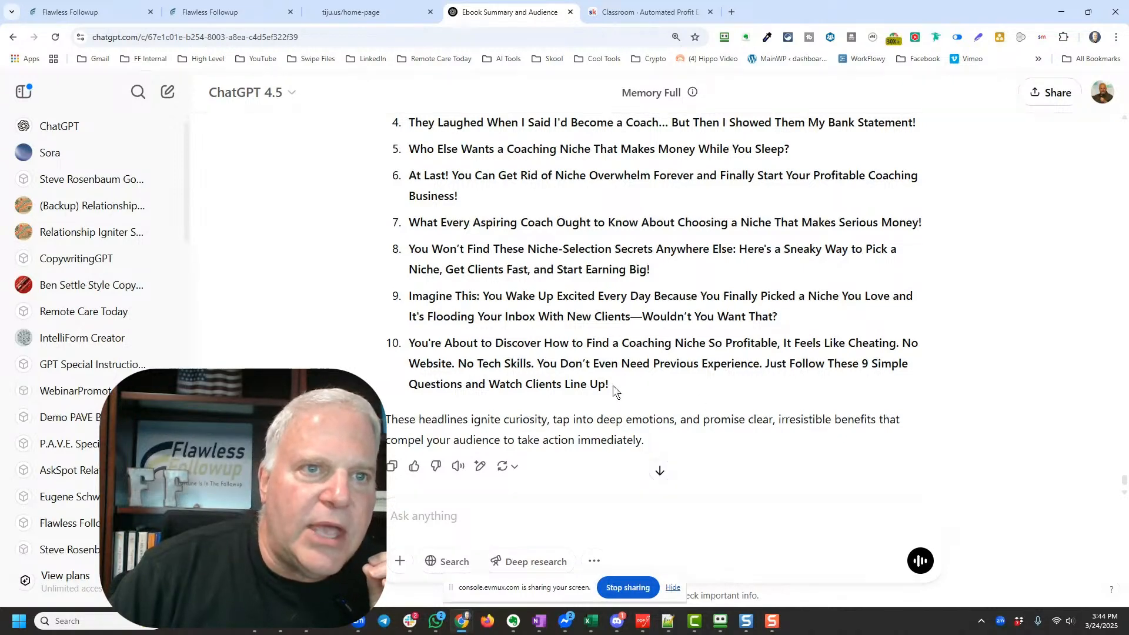
# Copy the tenth generated headline from the ChatGPT conversation and switch back to the Flawless Followup page builder
pyautogui.moveTo(609, 382); pyautogui.dragTo(404, 348)
pyautogui.rightClick(461, 347)
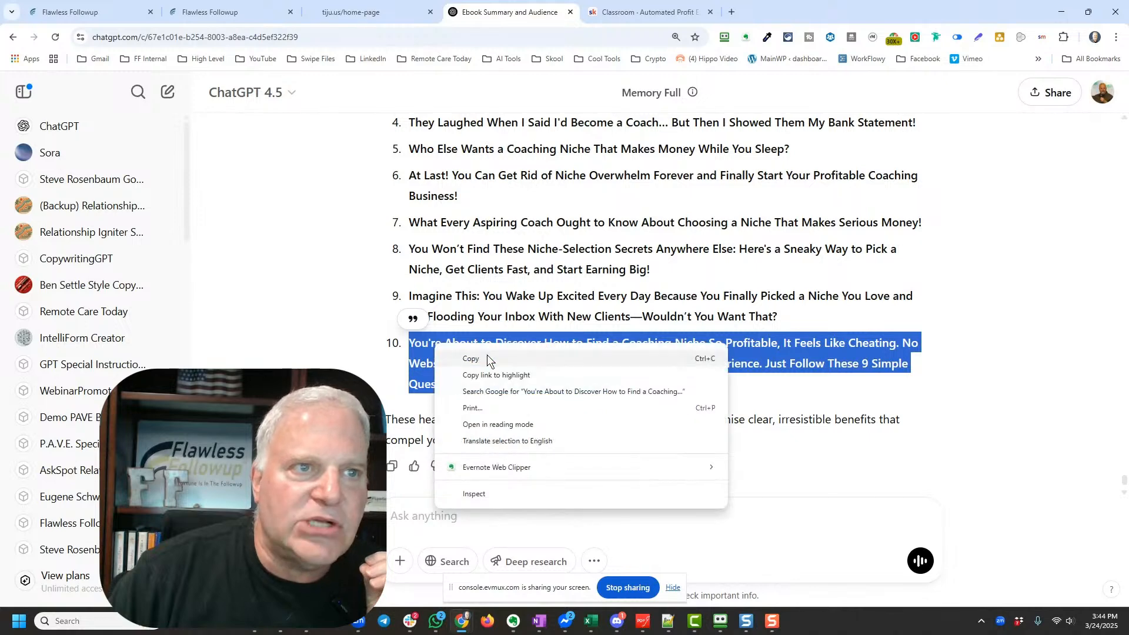
pyautogui.click(487, 355)
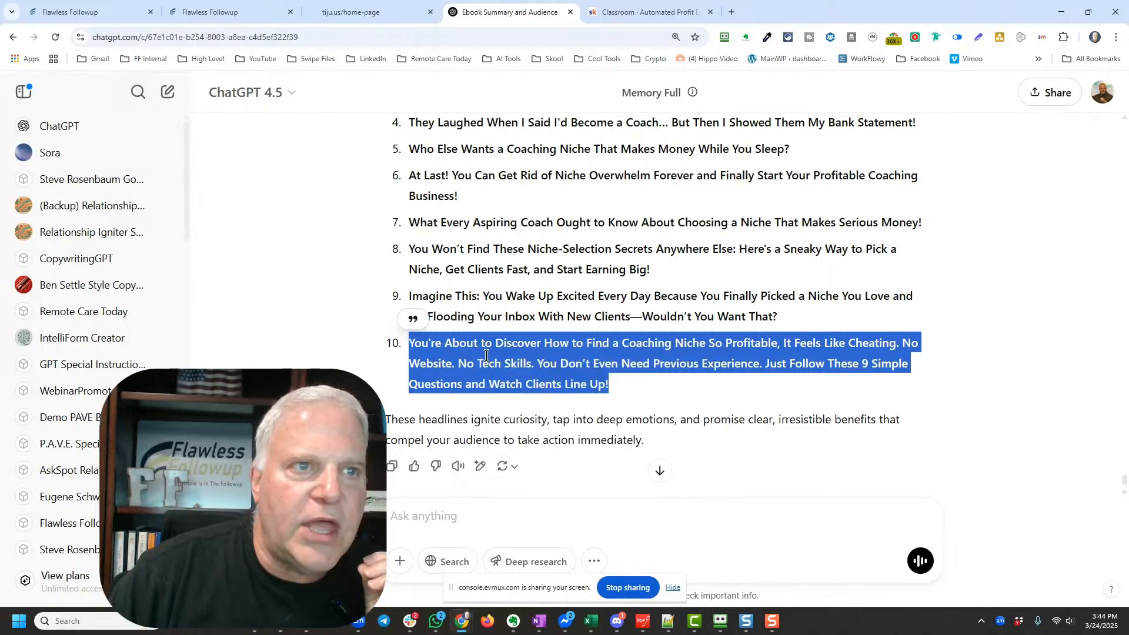
pyautogui.click(132, 12)
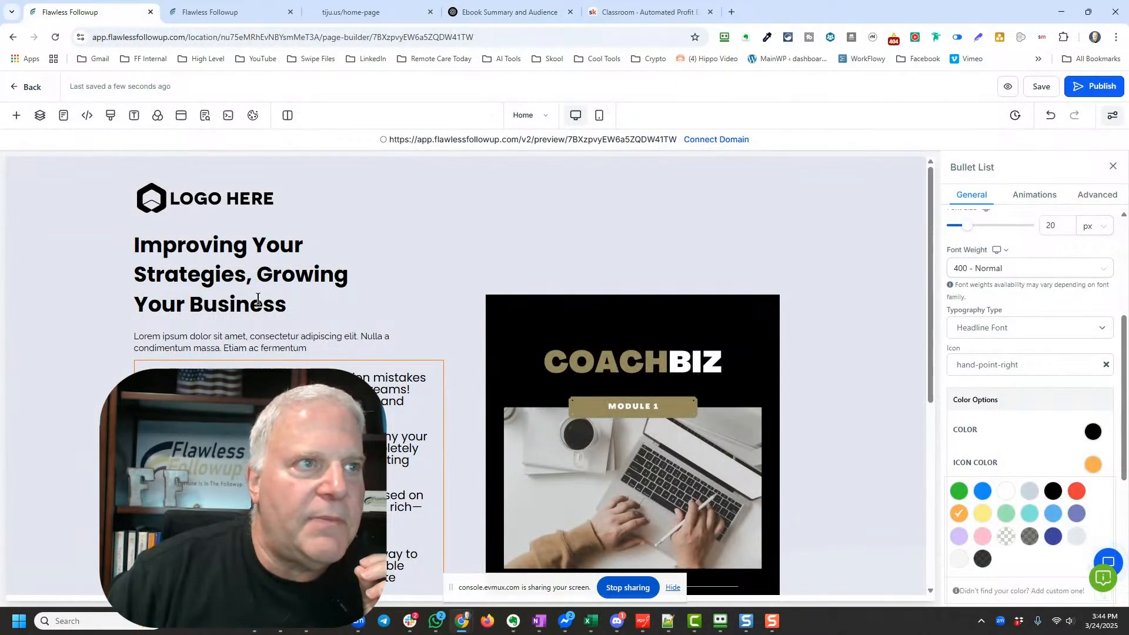
# Replace the headline "Improving Your Strategies, Growing Your Business" with the copied ChatGPT headline, leaving no blank line above it
pyautogui.click(291, 303)
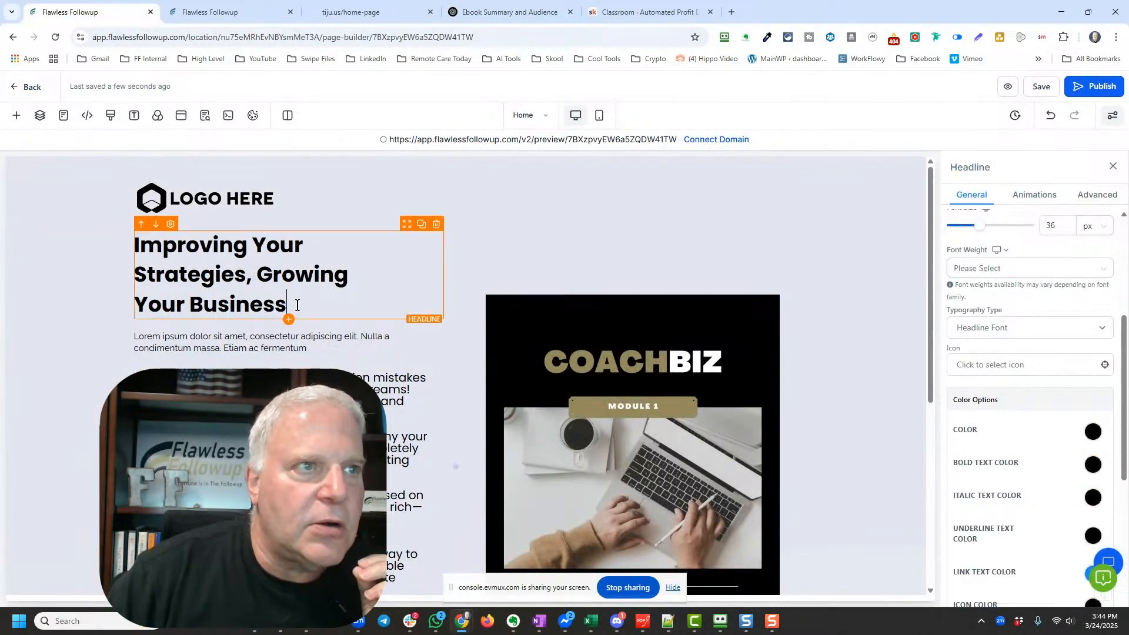
pyautogui.tripleClick(146, 247)
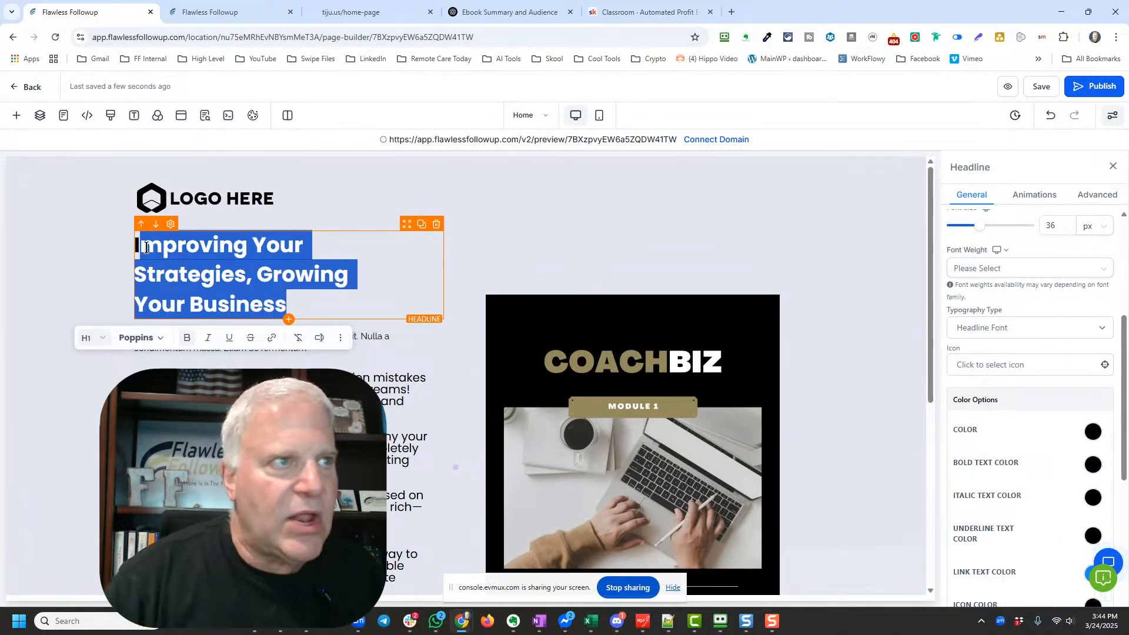
pyautogui.press('BackSpace')
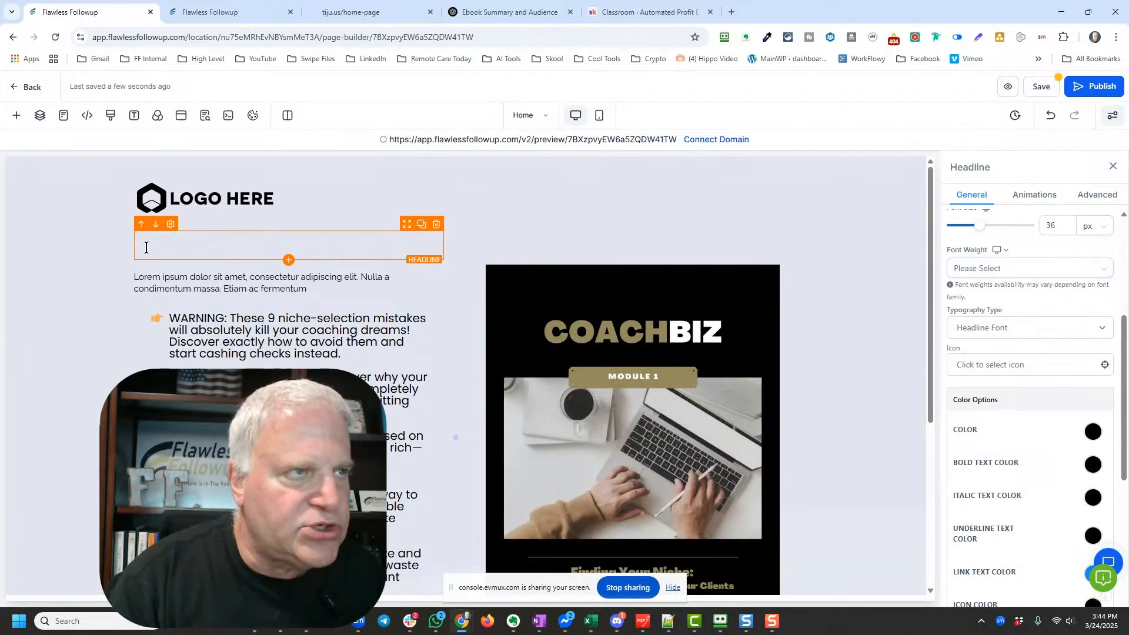
pyautogui.hotkey('ctrl', 'v')
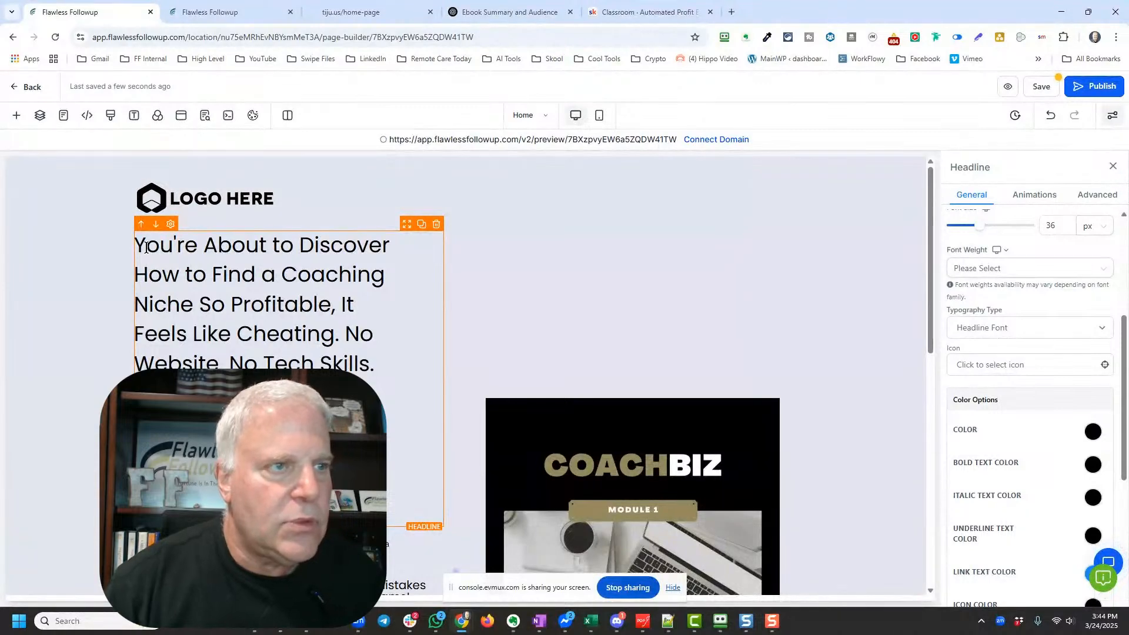
pyautogui.hotkey('ctrl', 'z')
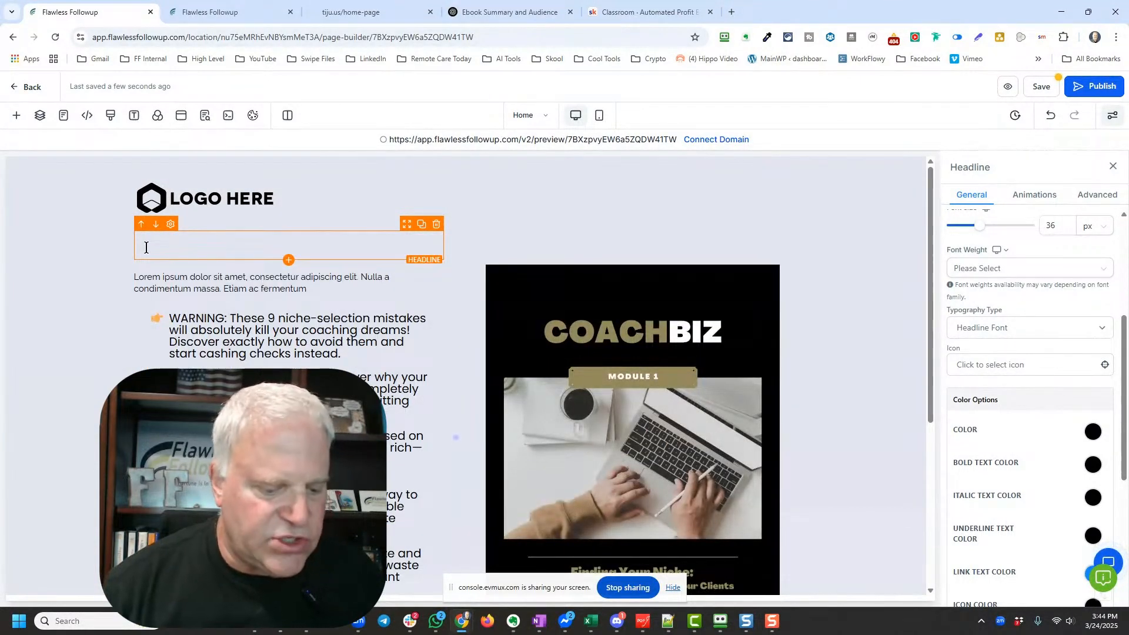
pyautogui.hotkey('ctrl', 'v')
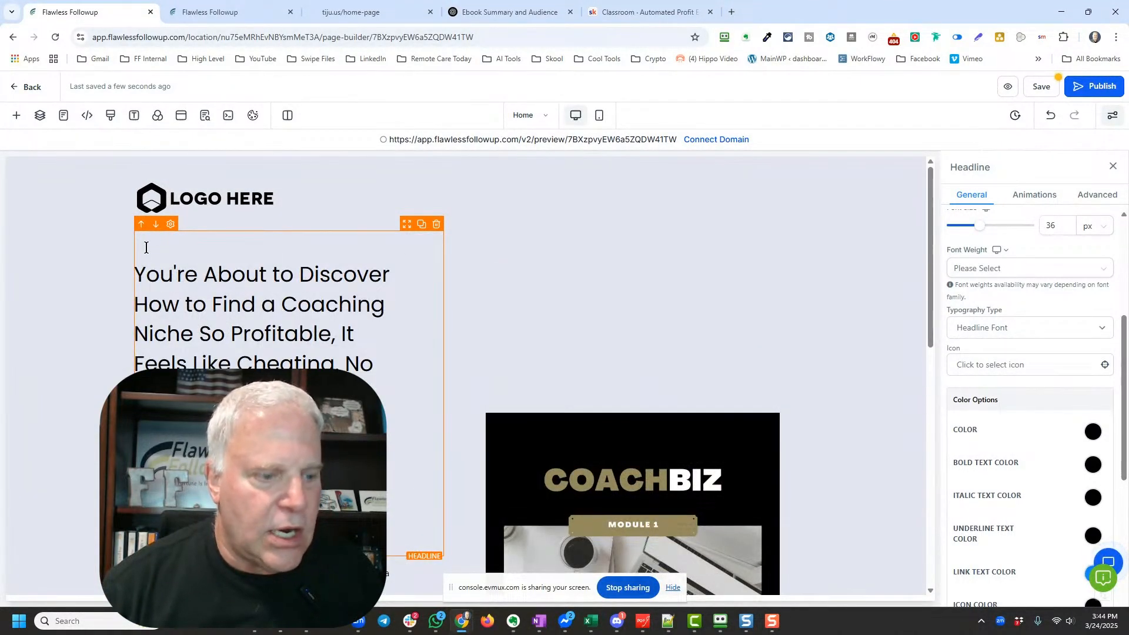
pyautogui.hotkey('ctrl', 'z')
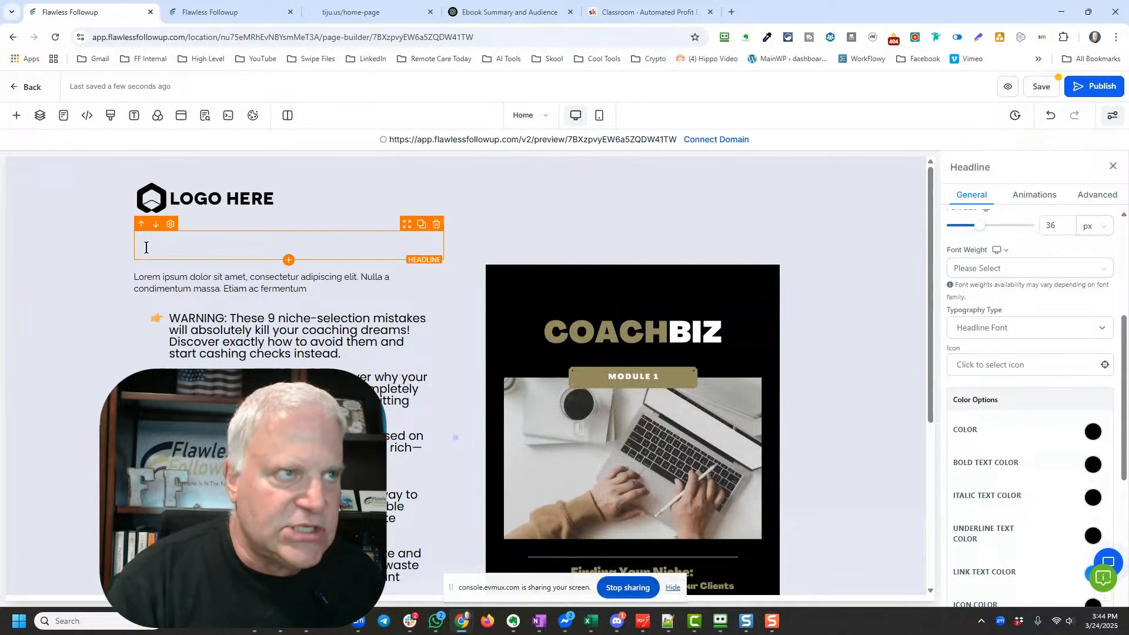
pyautogui.hotkey('ctrl', 'v')
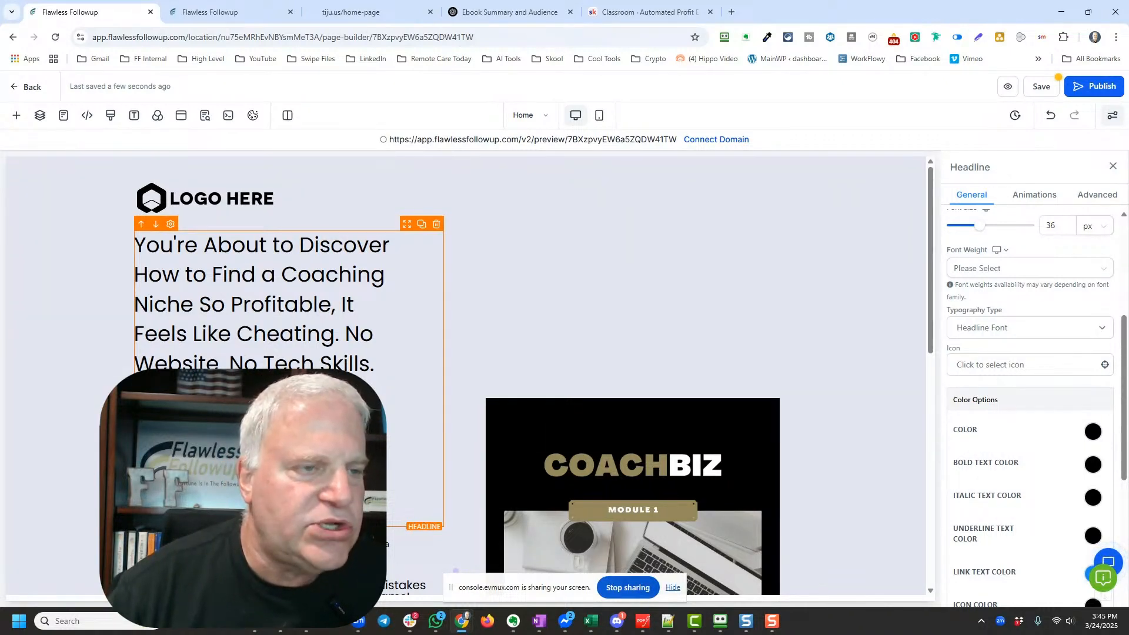
# End the headline with "Feels Like Cheating..." and move the rest, from "No Website" on, into the paragraph below, replacing its placeholder text
pyautogui.click(346, 336)
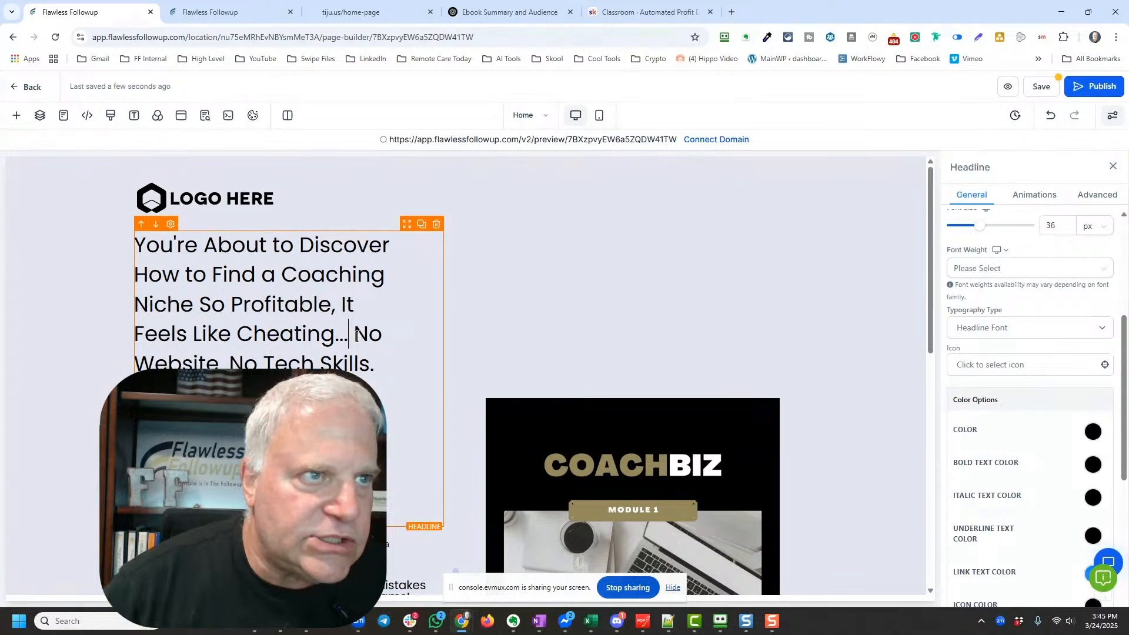
pyautogui.press('capslock')
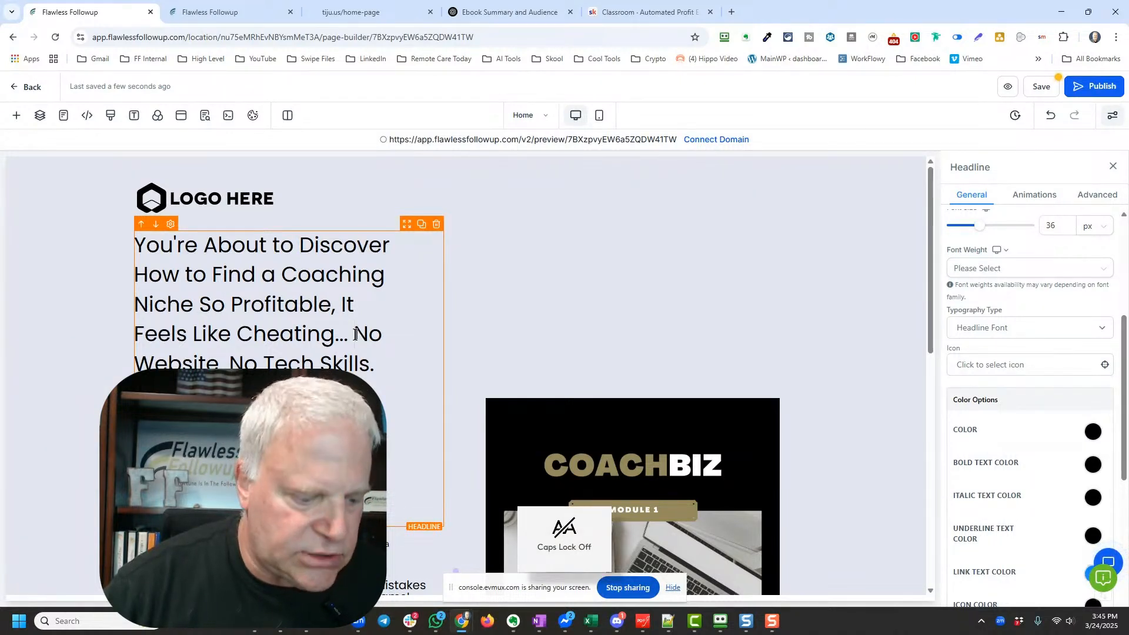
pyautogui.moveTo(355, 334); pyautogui.dragTo(394, 516)
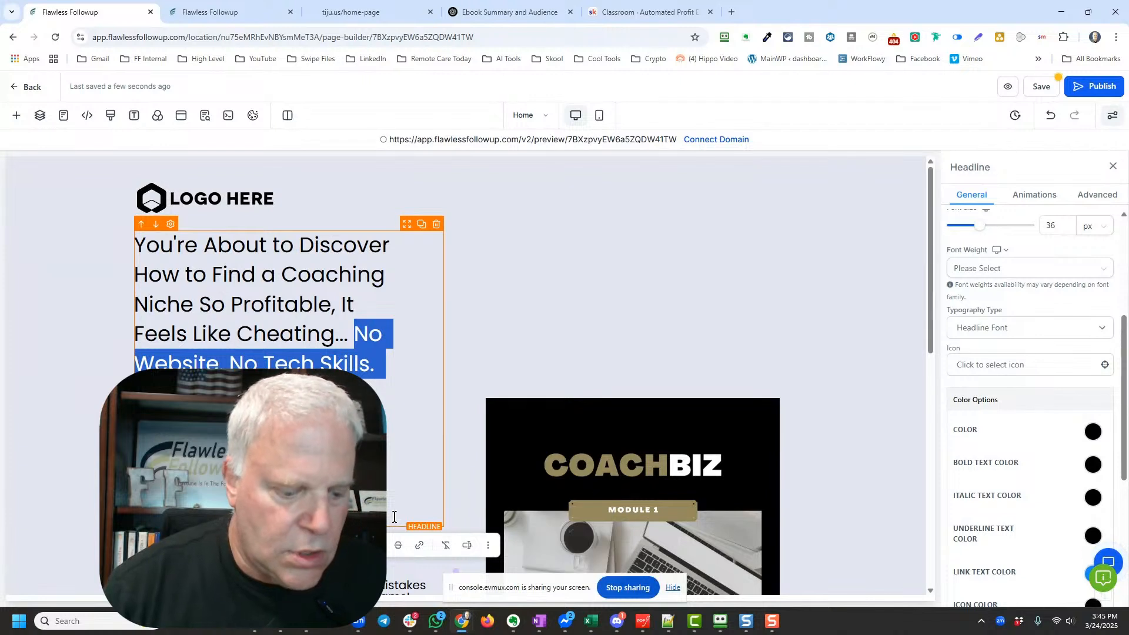
pyautogui.hotkey('ctrl', 'x')
pyautogui.click(353, 374)
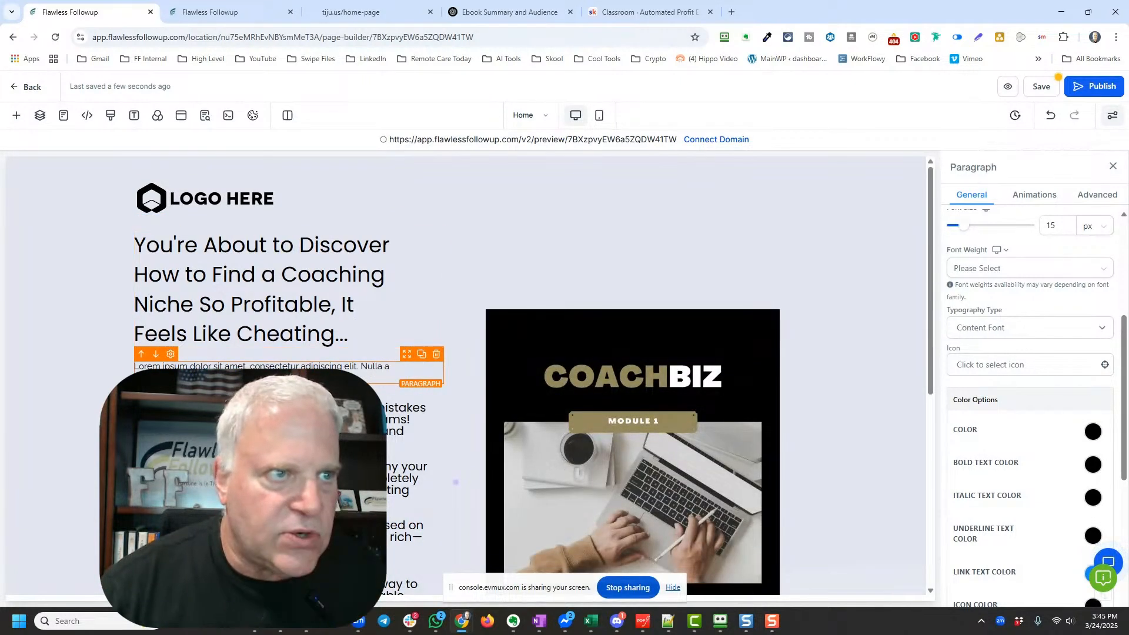
pyautogui.moveTo(353, 377); pyautogui.dragTo(127, 363)
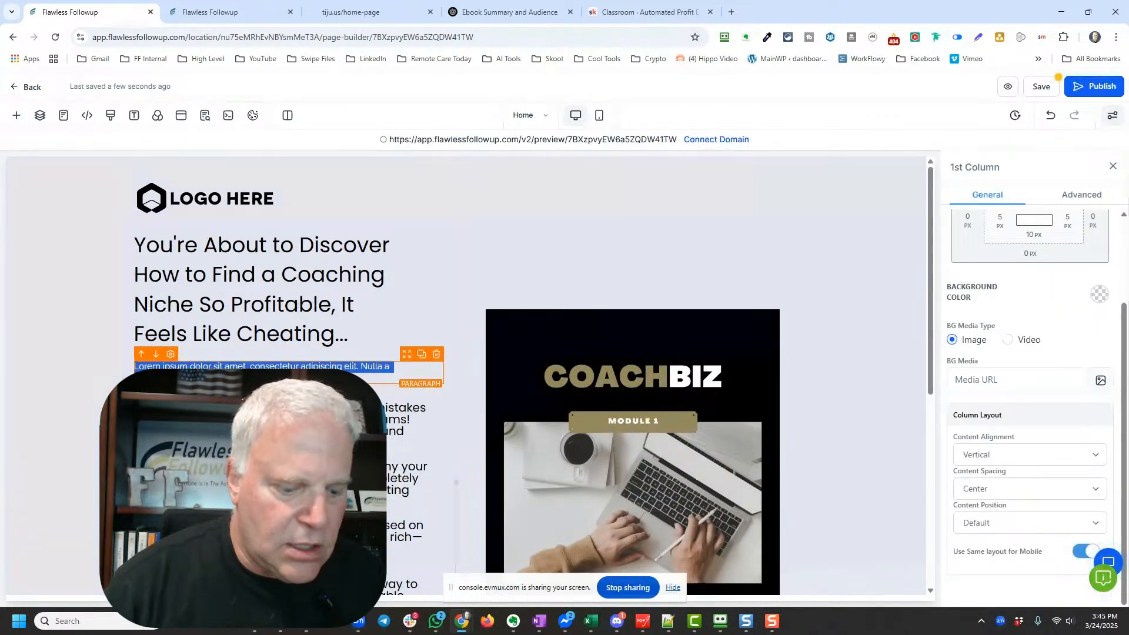
pyautogui.hotkey('ctrl', 'v')
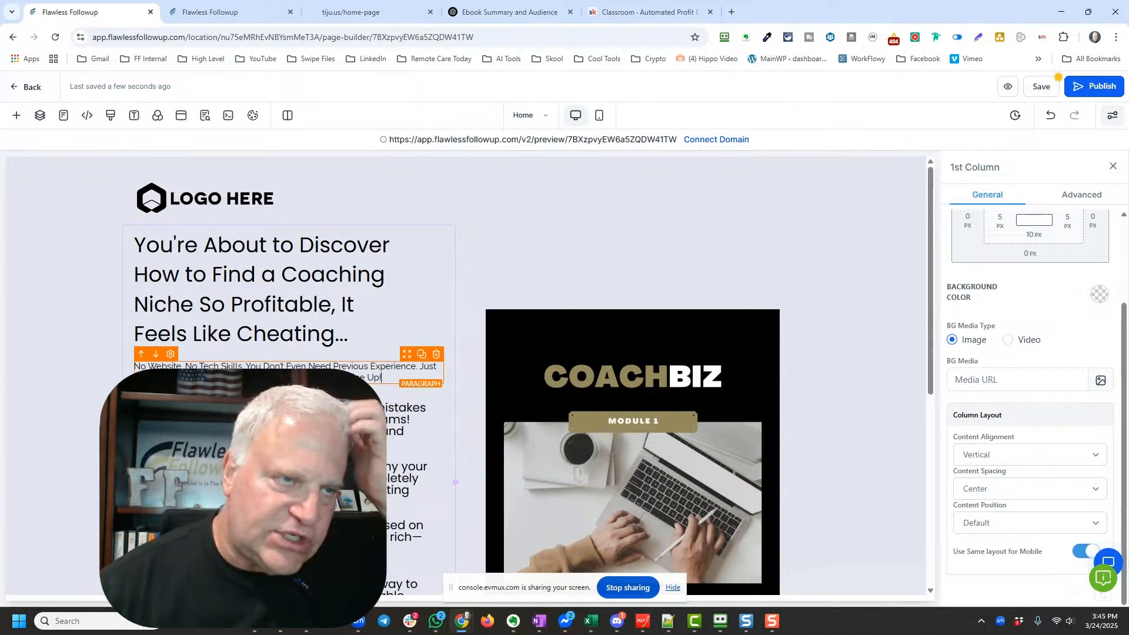
# Make the whole "No Website. No Tech Skills." paragraph under the headline bold and italic
pyautogui.click(249, 323)
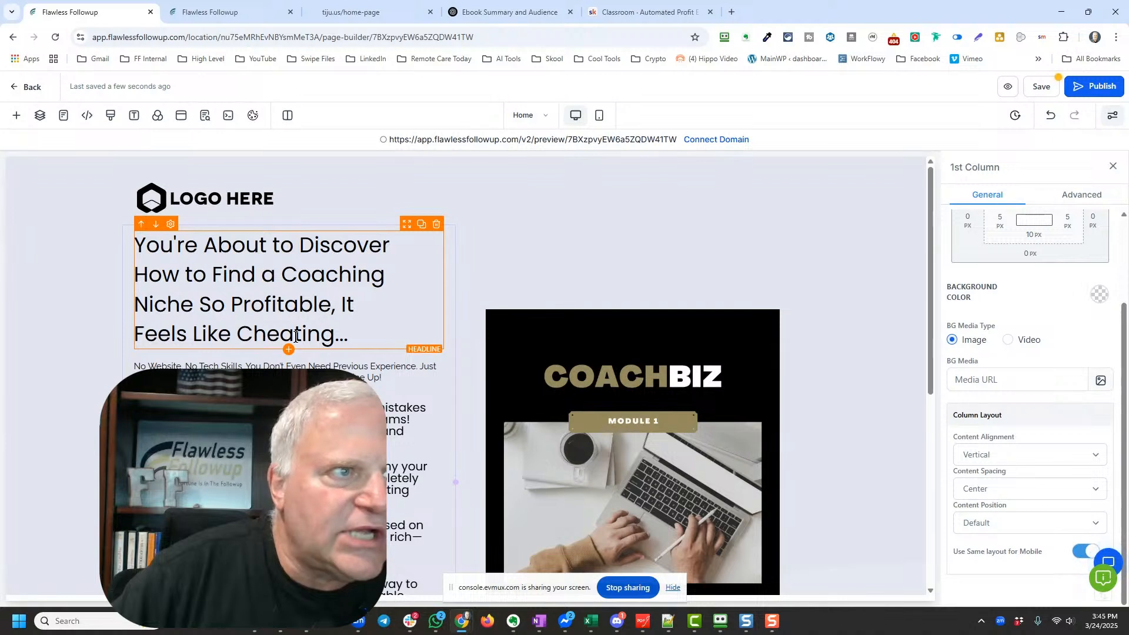
pyautogui.click(201, 365)
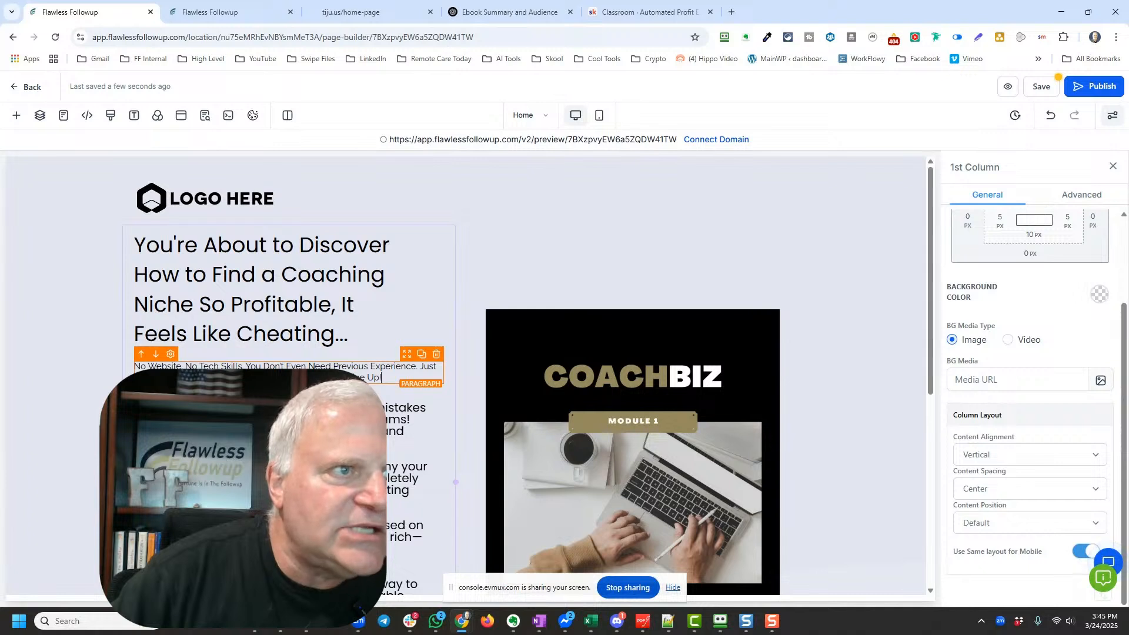
pyautogui.click(379, 379)
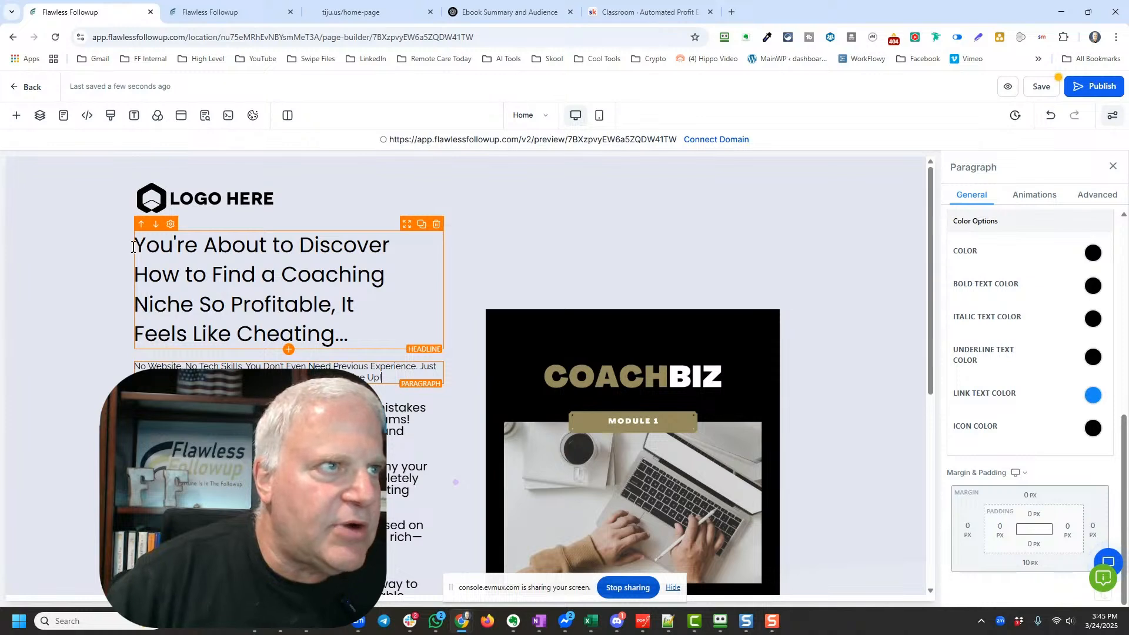
pyautogui.tripleClick(388, 375)
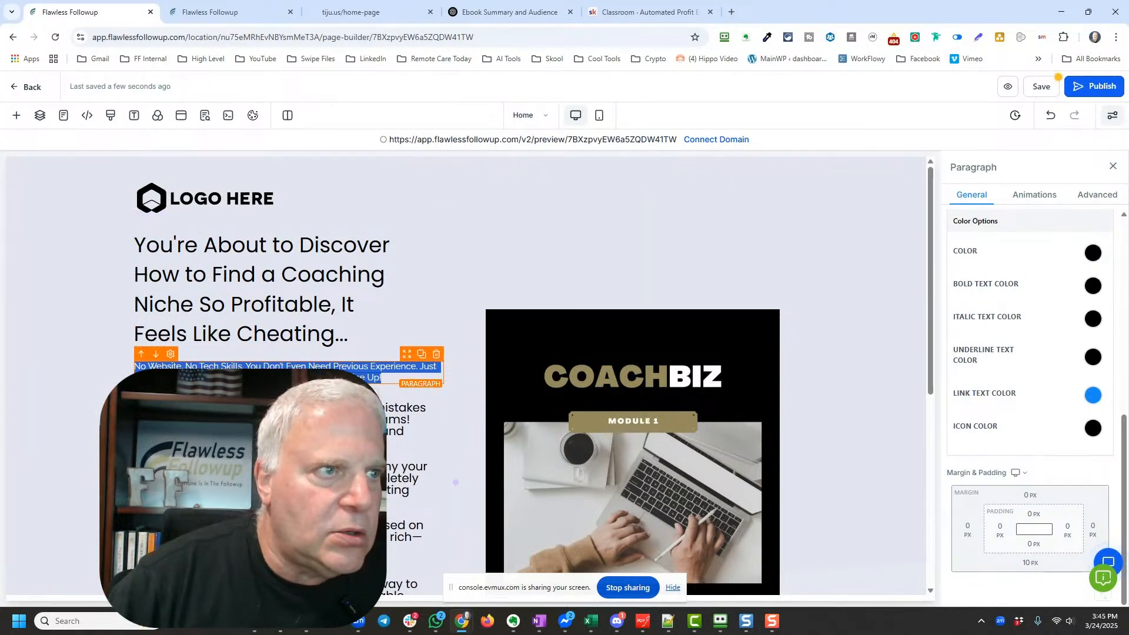
pyautogui.hotkey('ctrl', 'b')
pyautogui.hotkey('ctrl', 'i')
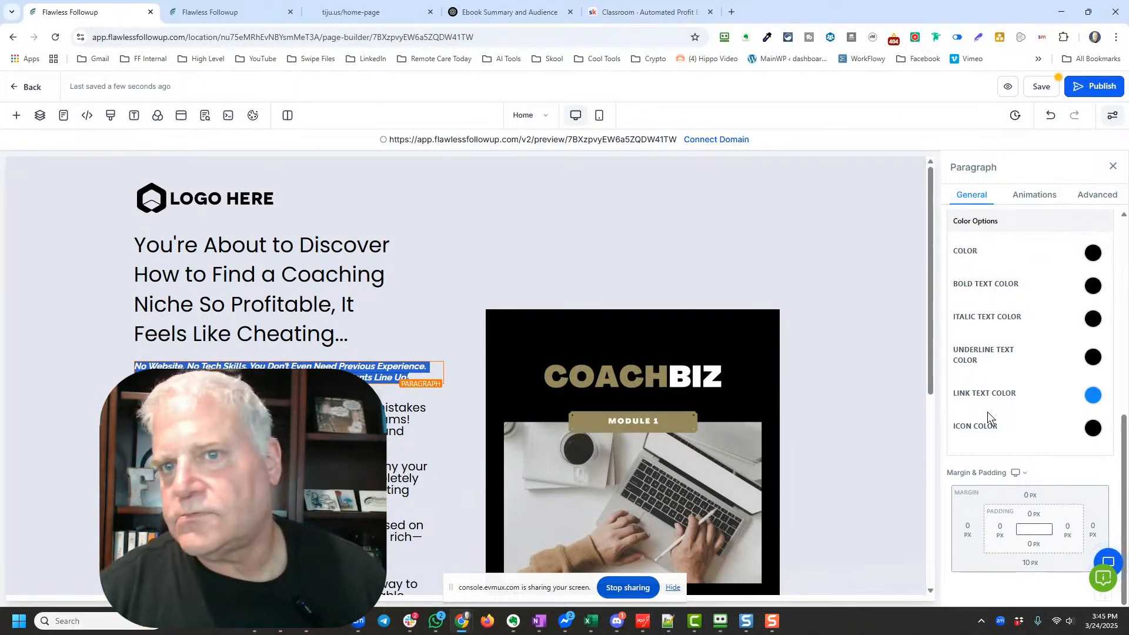
# Set the font size of the paragraph under the headline to 16 px
pyautogui.scroll(10, 988, 412)
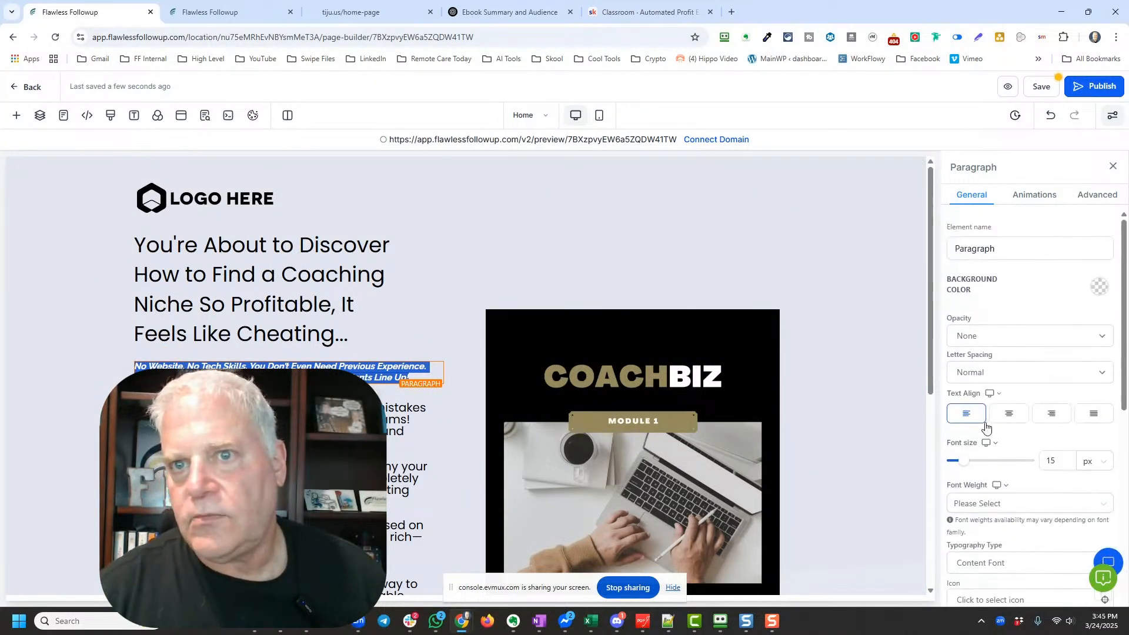
pyautogui.doubleClick(1041, 463)
pyautogui.write('1')
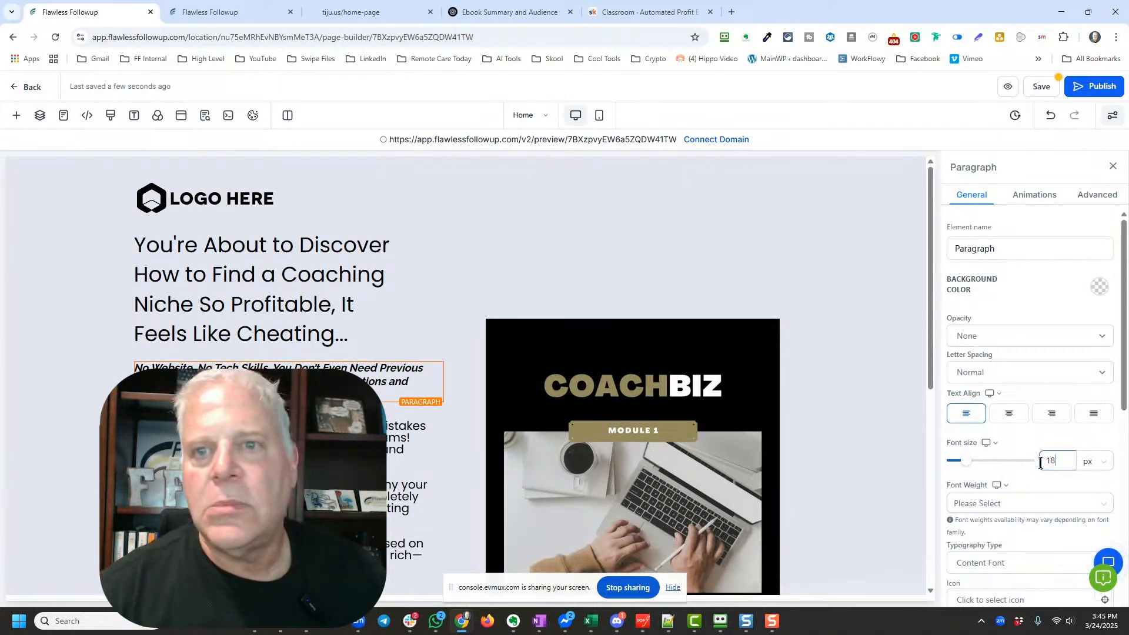
pyautogui.write('6')
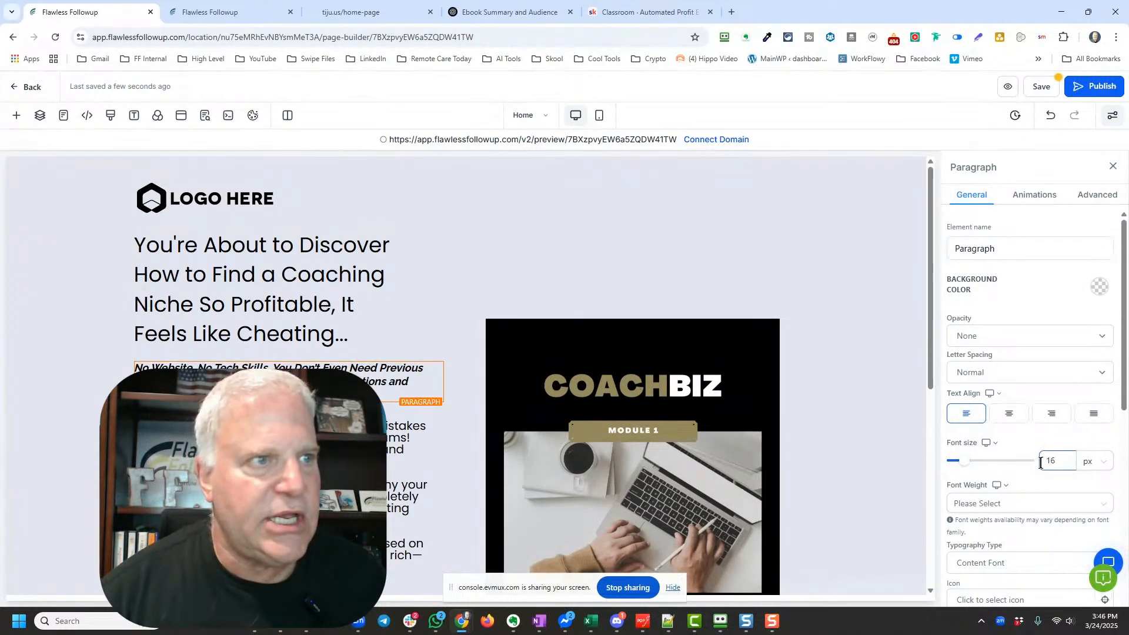
# Make only the words "Find a Coaching Niche" bold in the headline
pyautogui.click(343, 328)
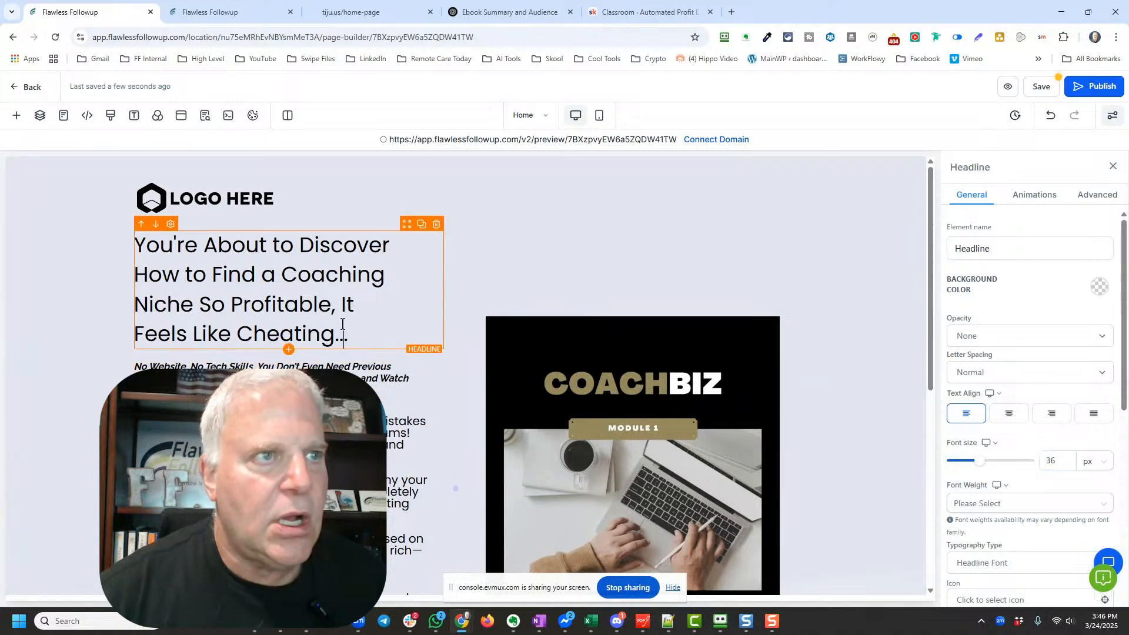
pyautogui.tripleClick(225, 310)
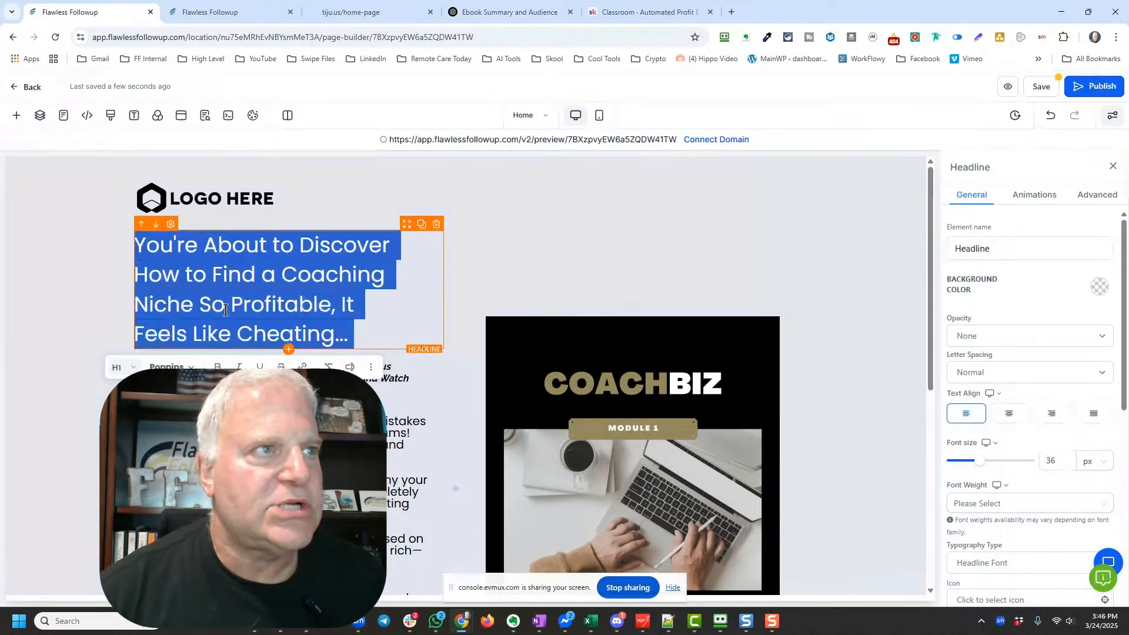
pyautogui.click(228, 275)
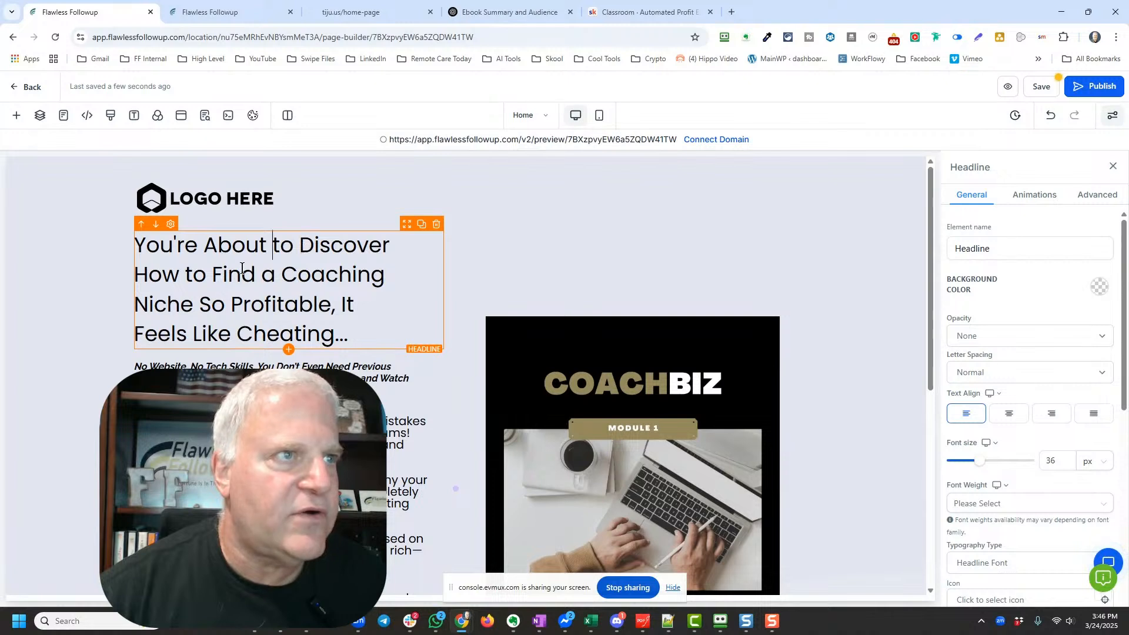
pyautogui.click(214, 277)
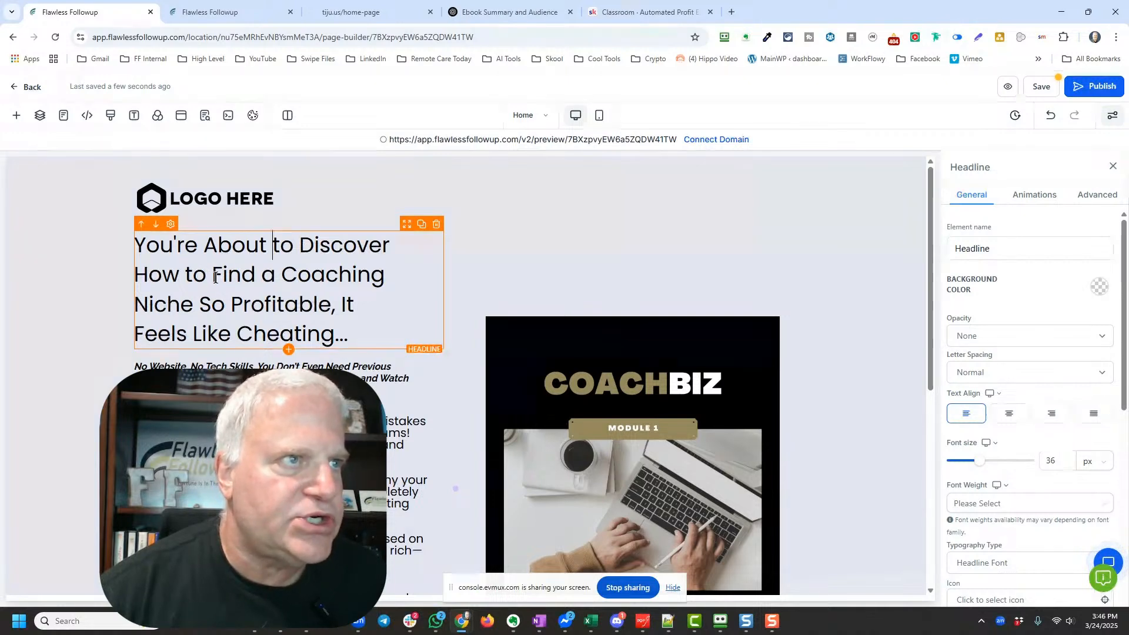
pyautogui.keyDown('shift'); pyautogui.click(193, 305); pyautogui.keyUp('shift')
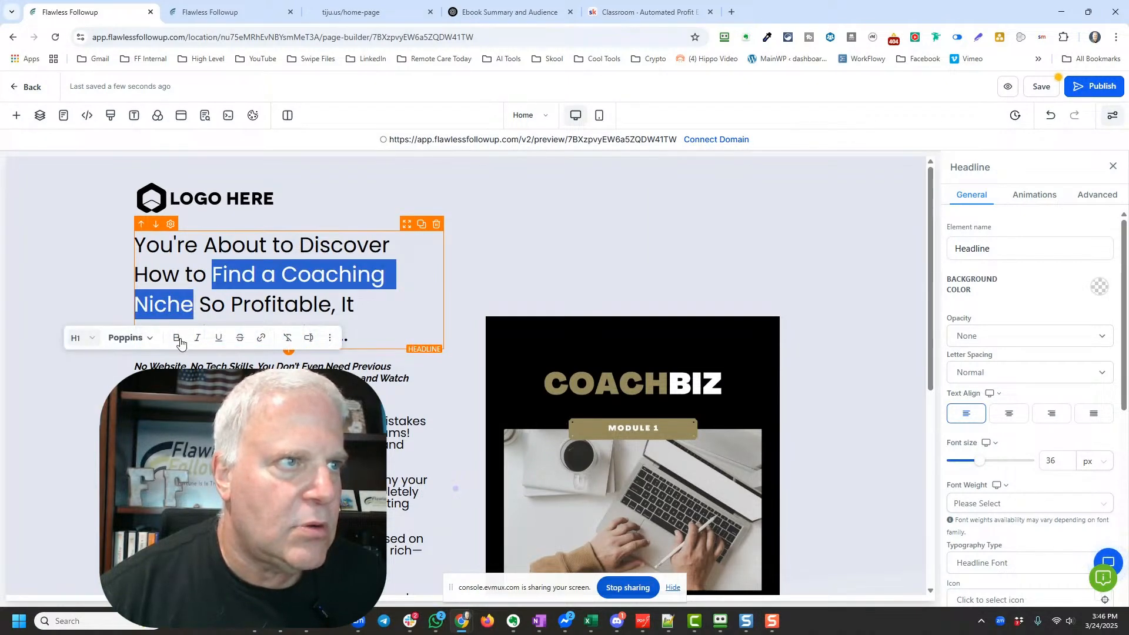
pyautogui.click(179, 340)
# Insert the word "almost" before "Feels Like Cheating" in the headline
pyautogui.click(324, 306)
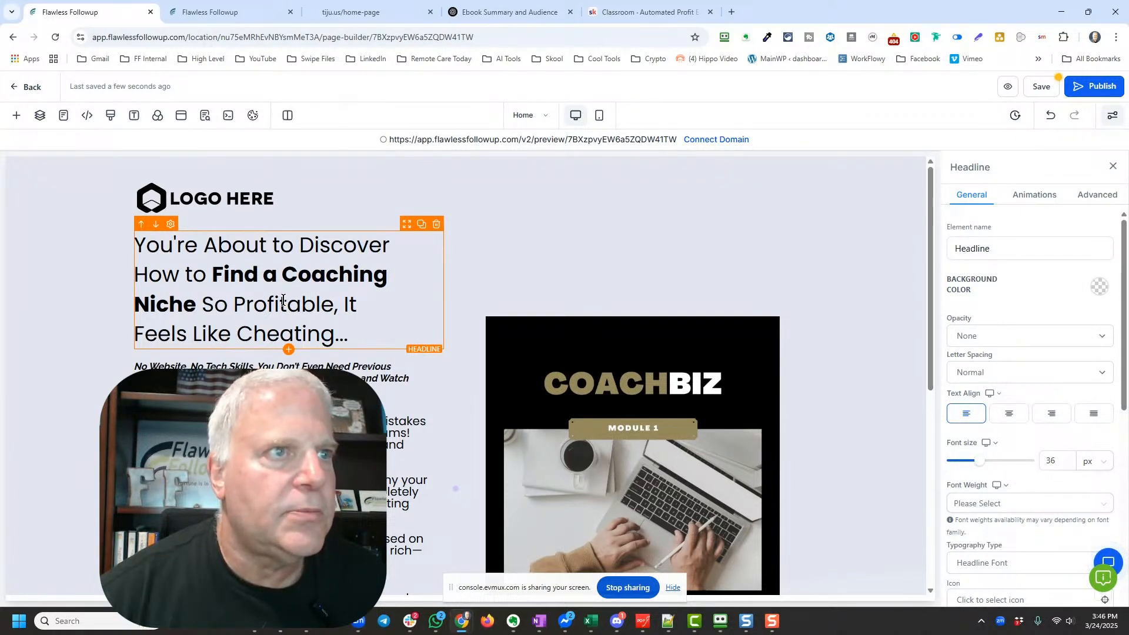
pyautogui.write('alw')
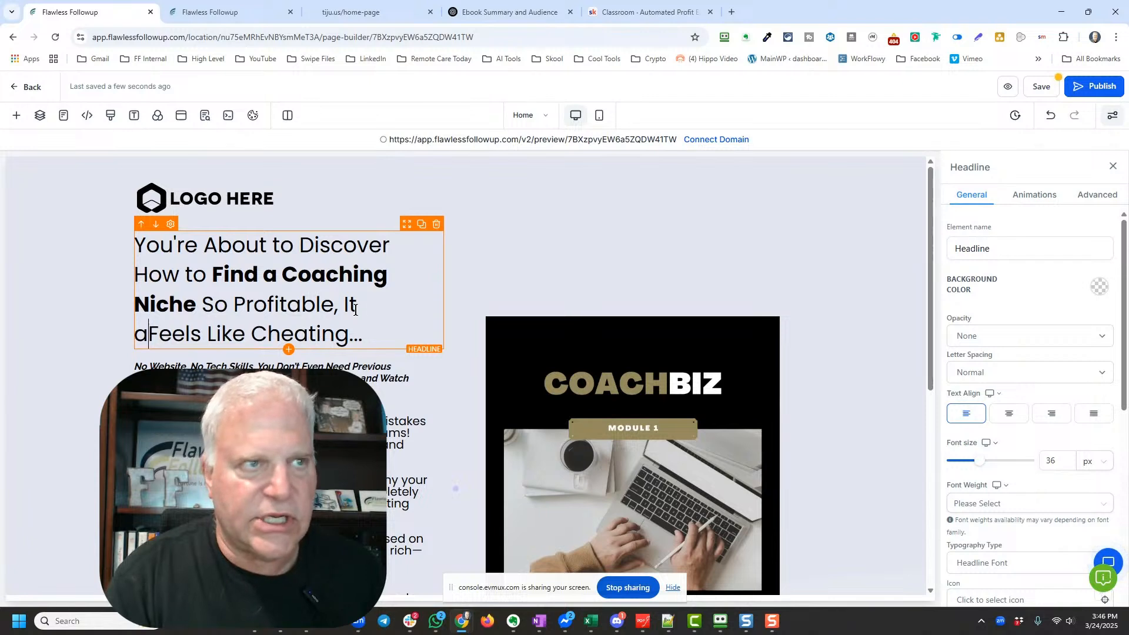
pyautogui.press('BackSpace')
pyautogui.write('most Feels Like')
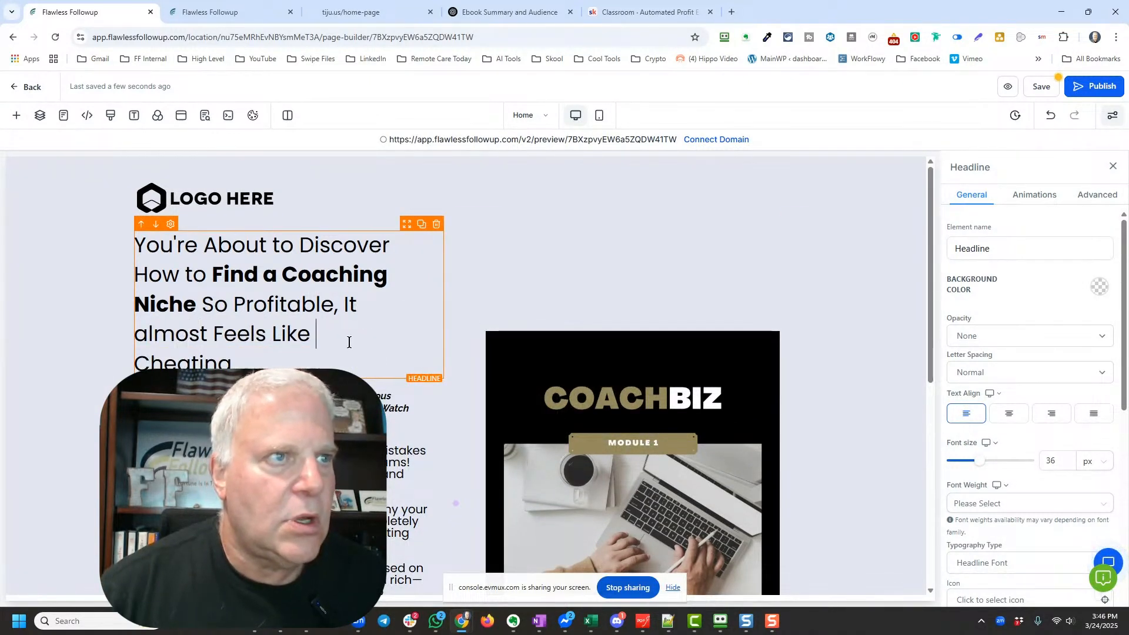
# Set the font size of the whole headline to 32 px
pyautogui.hotkey('ctrl', 'a')
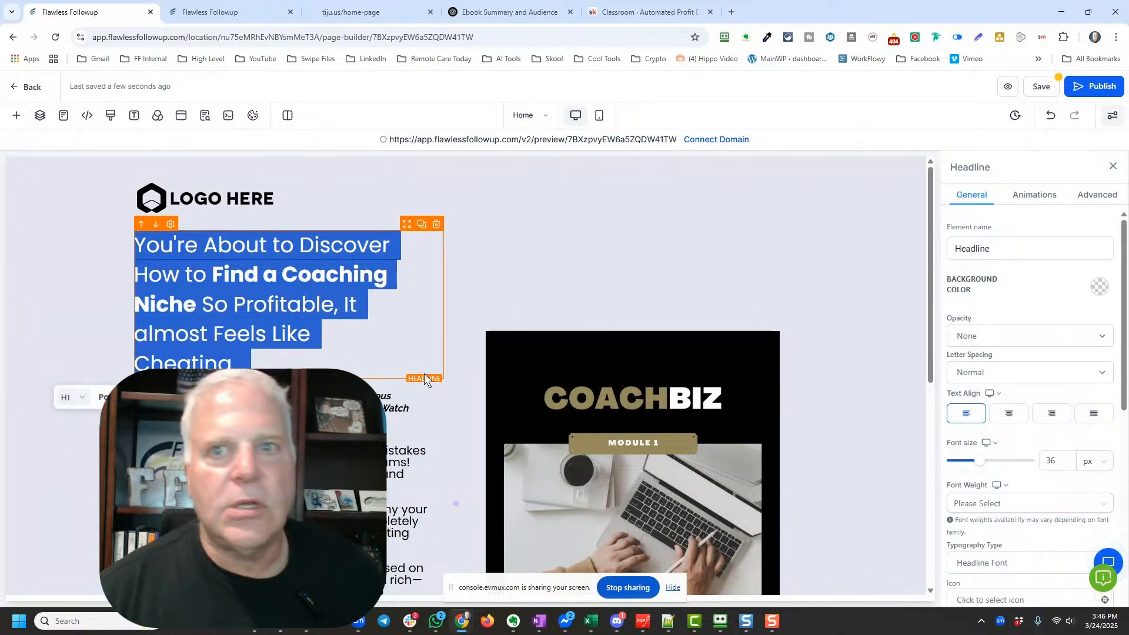
pyautogui.click(1051, 461)
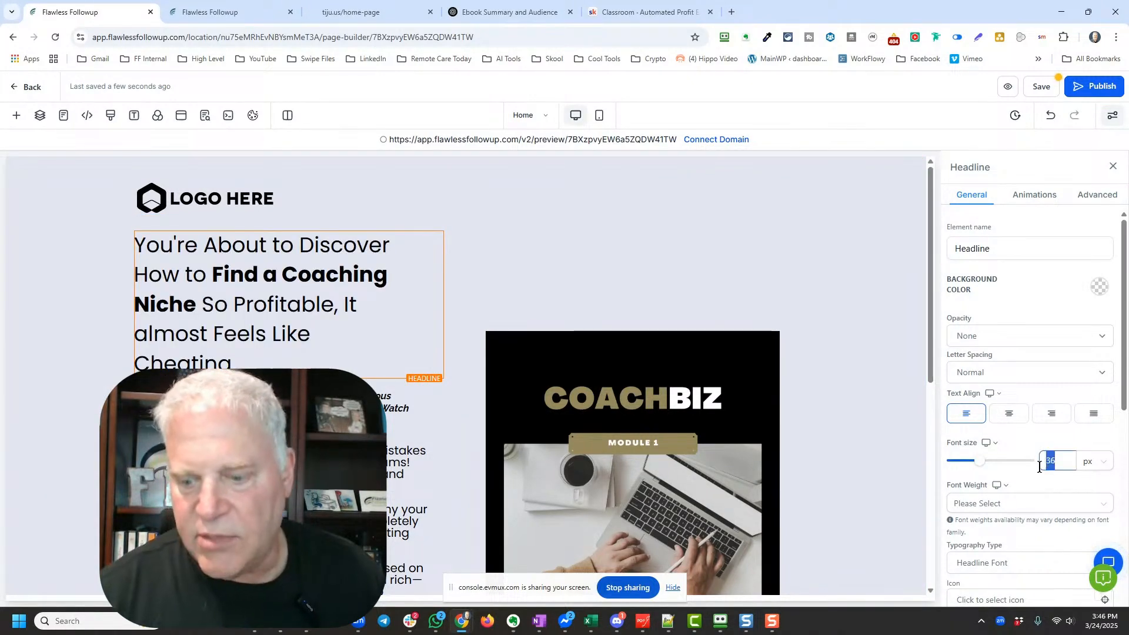
pyautogui.write('32')
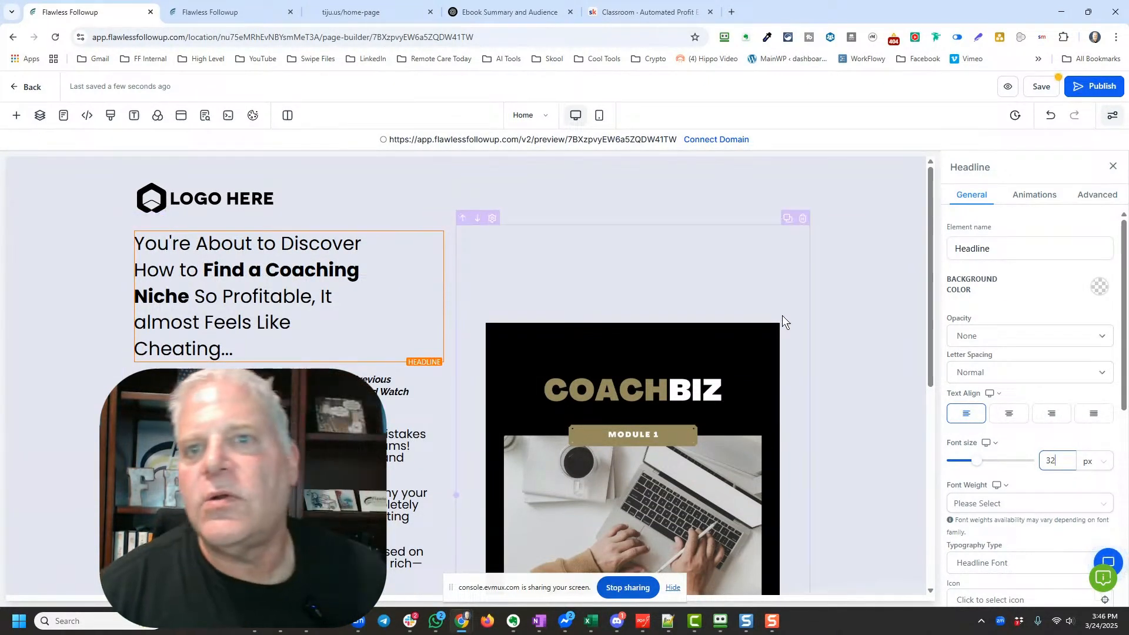
# Try justified and centered alignment on the headline, and return it to left alignment
pyautogui.click(1095, 415)
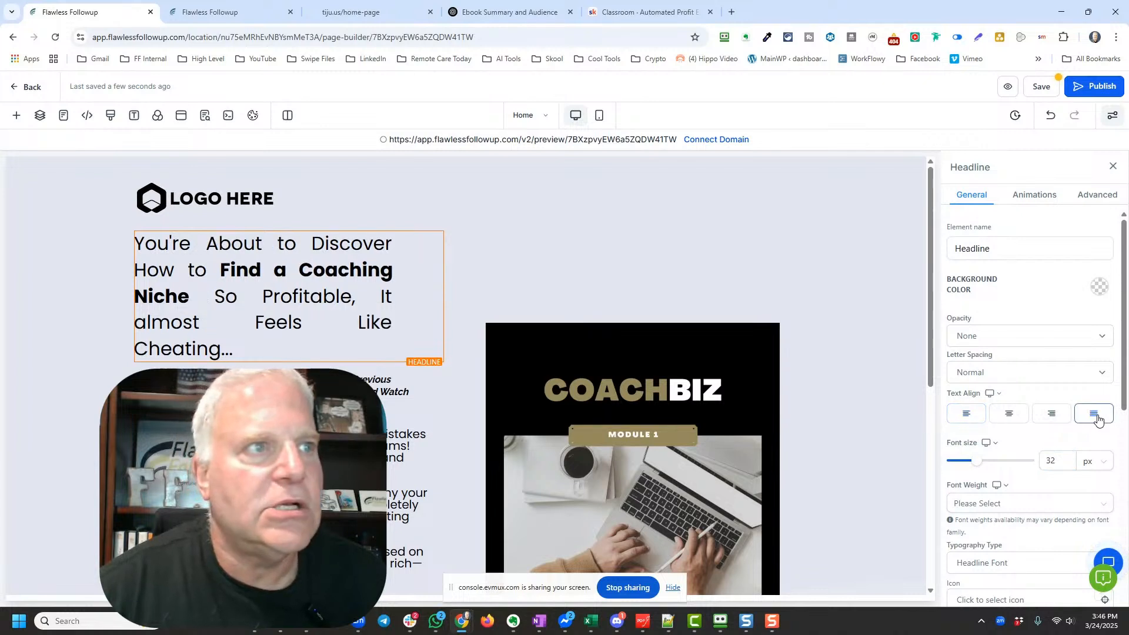
pyautogui.click(1011, 417)
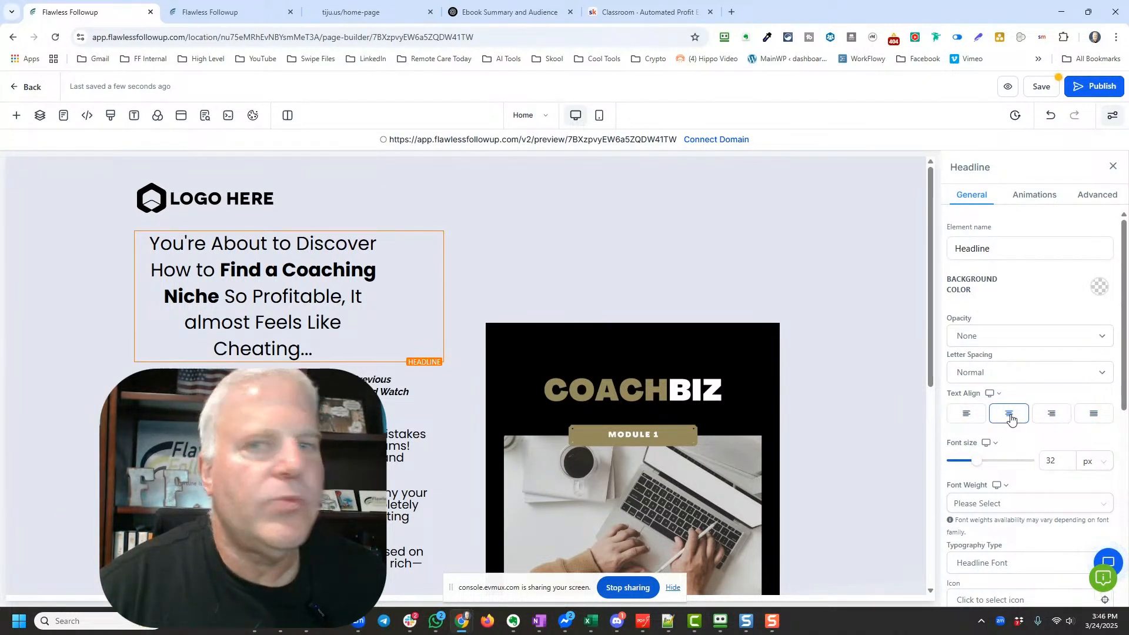
pyautogui.click(965, 415)
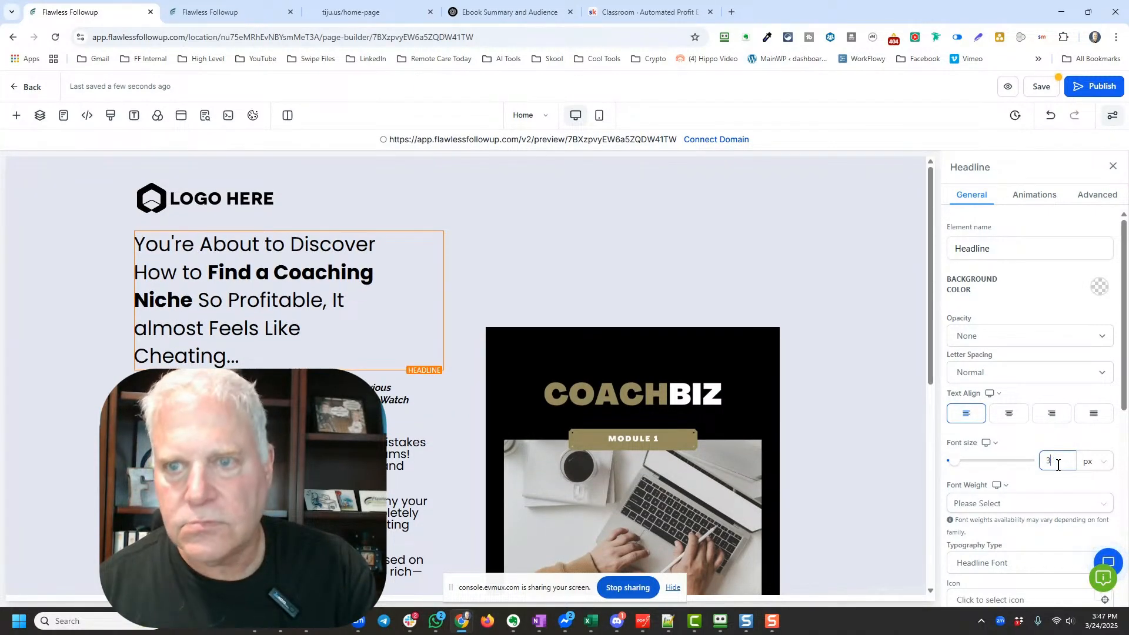
# Set the headline's font size to 35 px and widen the column holding the headline and bullets
pyautogui.write('5')
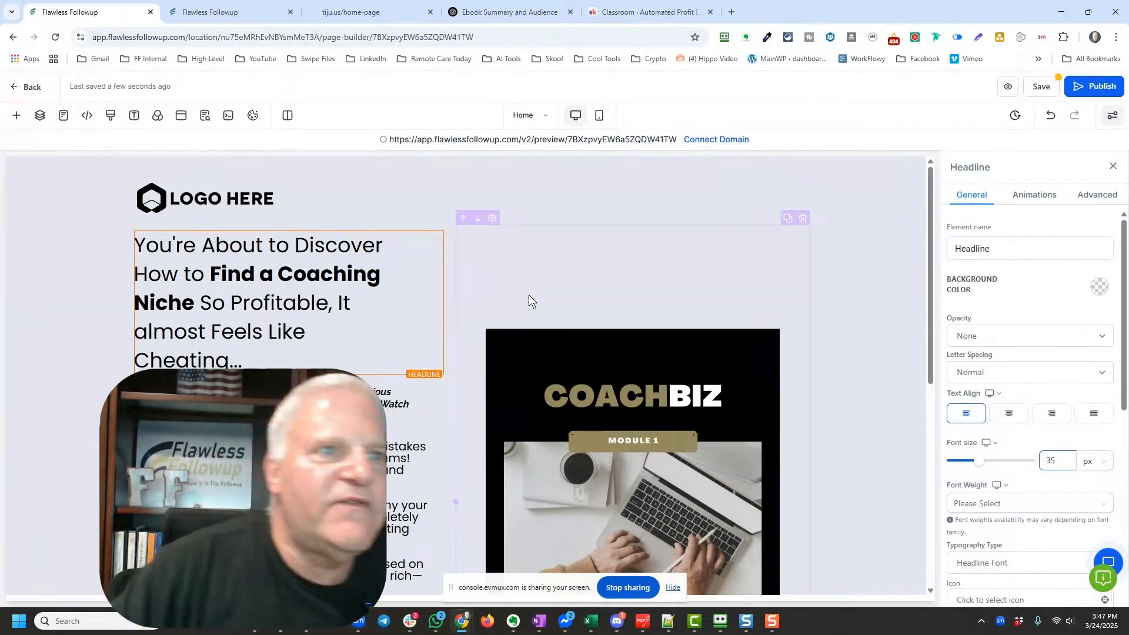
pyautogui.moveTo(455, 500); pyautogui.dragTo(498, 500)
pyautogui.scroll(-1, 606, 286)
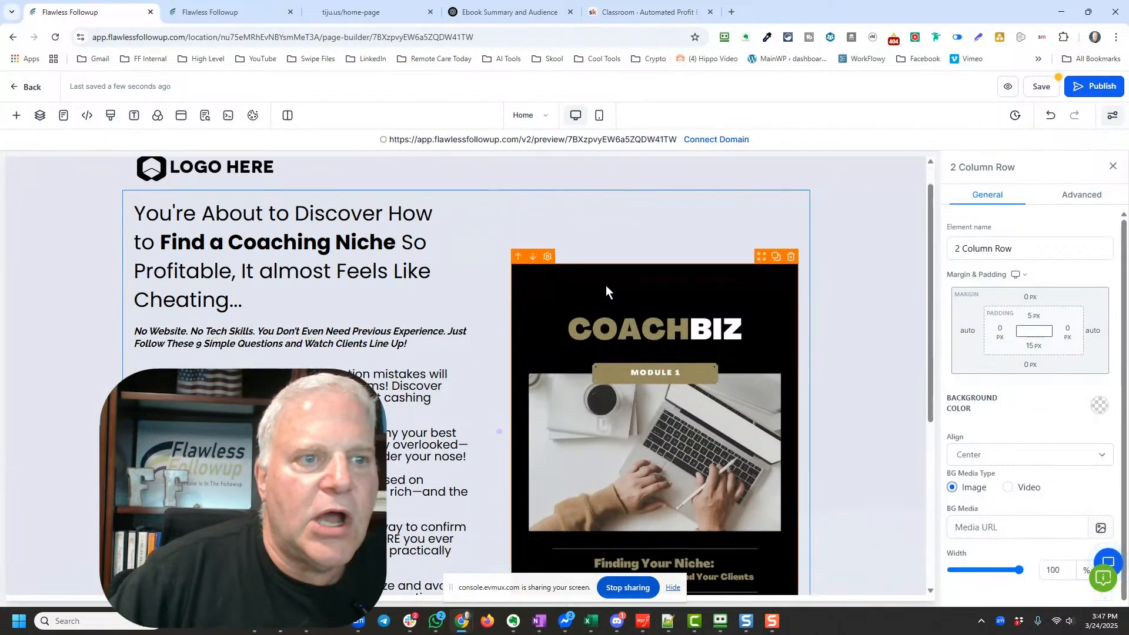
pyautogui.scroll(-2, 604, 290)
pyautogui.scroll(3, 611, 289)
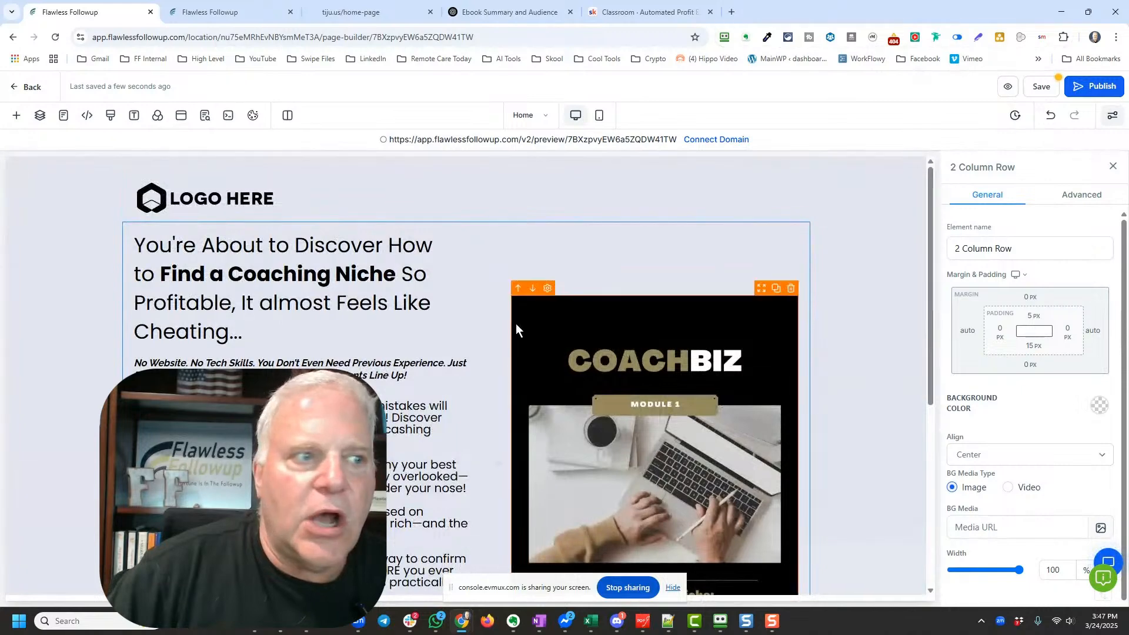
# Change the text of the button below the bullet list to "Download for Free!" and save the page
pyautogui.scroll(-3, 516, 325)
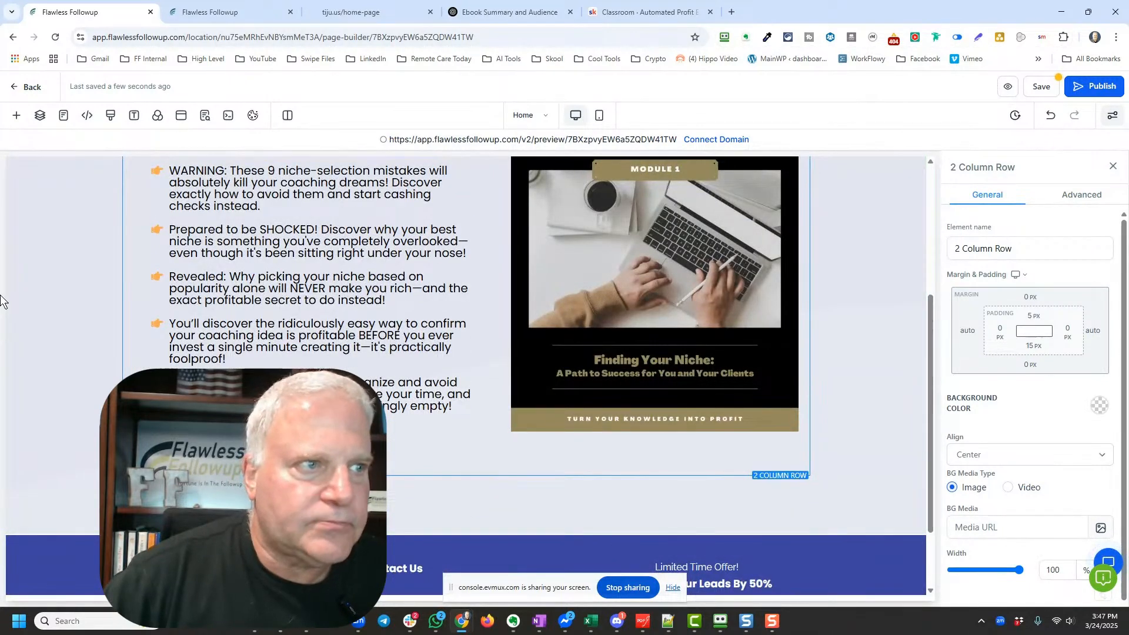
pyautogui.click(311, 448)
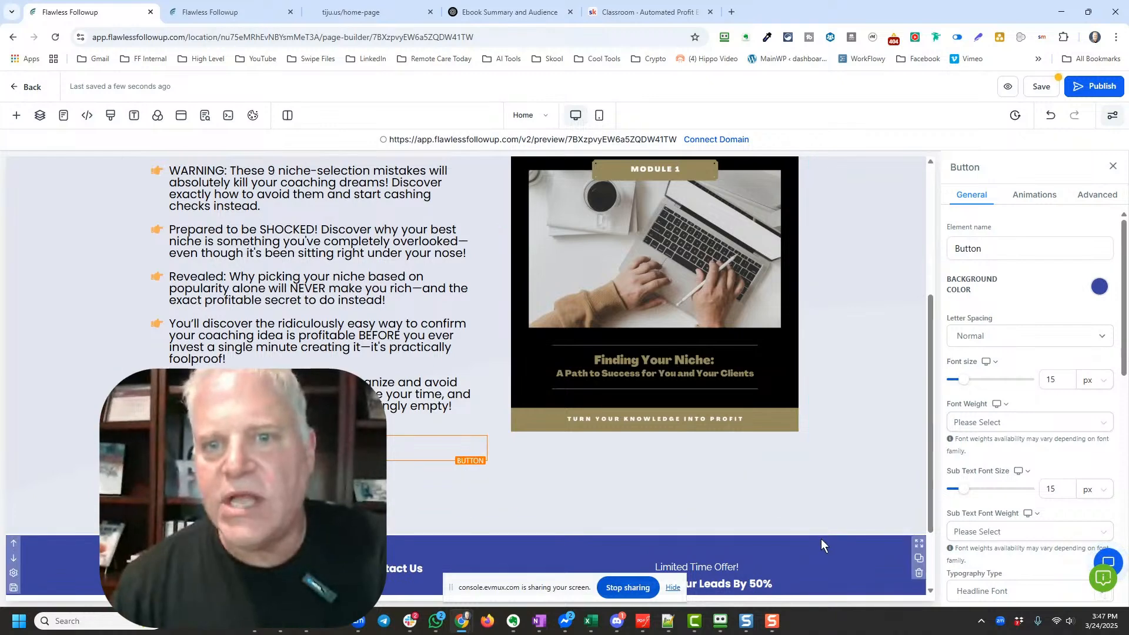
pyautogui.scroll(-5, 994, 501)
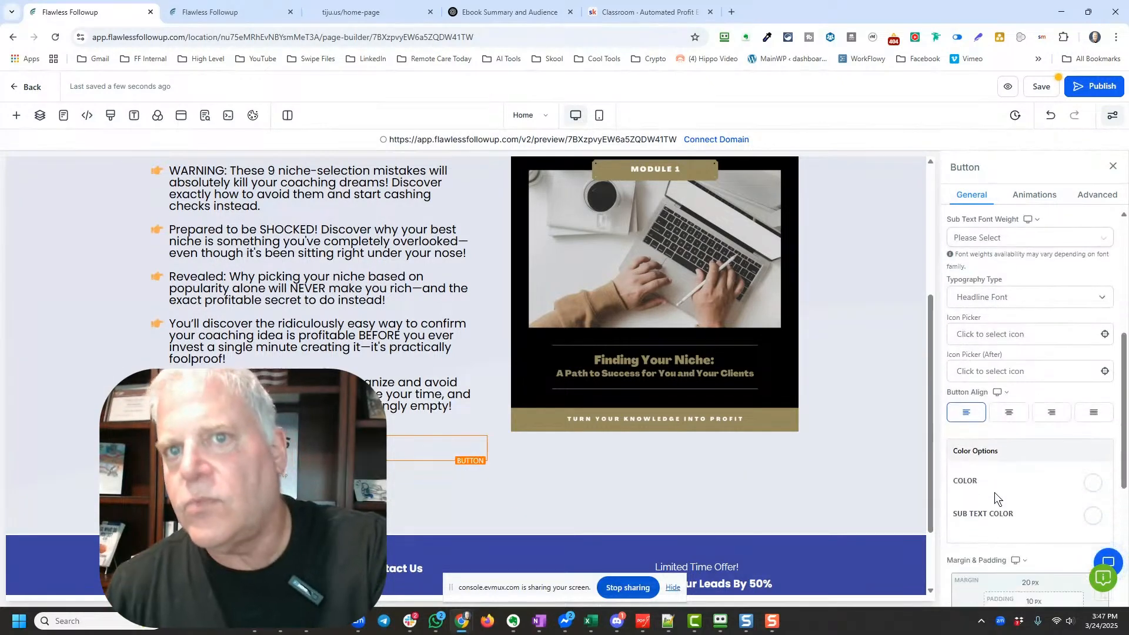
pyautogui.scroll(-5, 976, 446)
pyautogui.click(983, 424)
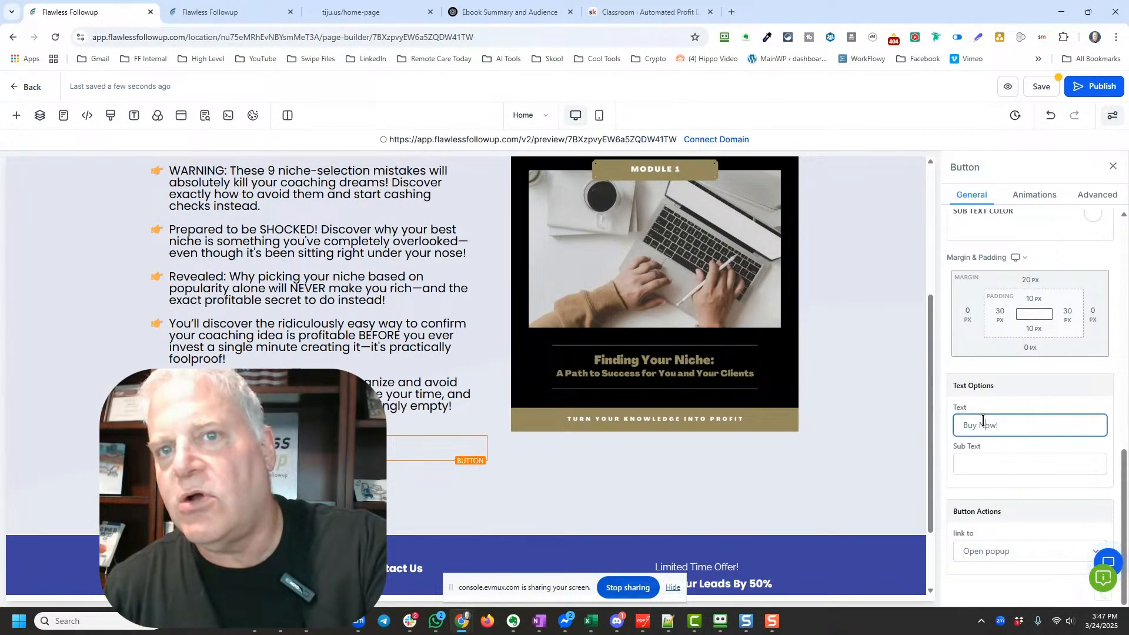
pyautogui.tripleClick(977, 425)
pyautogui.write('D')
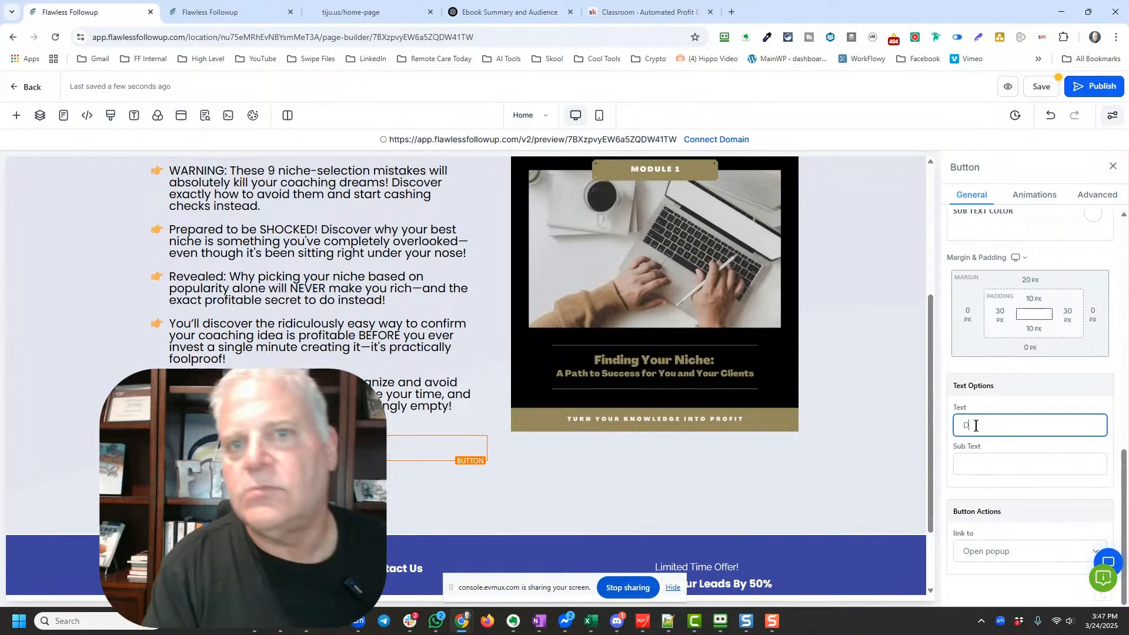
pyautogui.write('ownload')
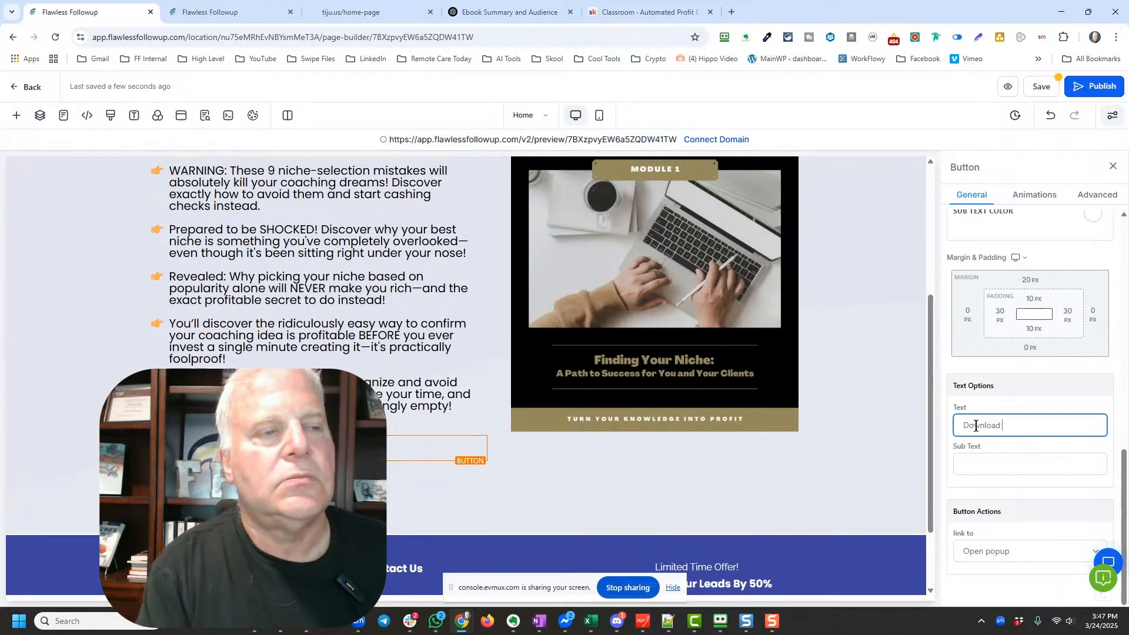
pyautogui.write(' for Fre')
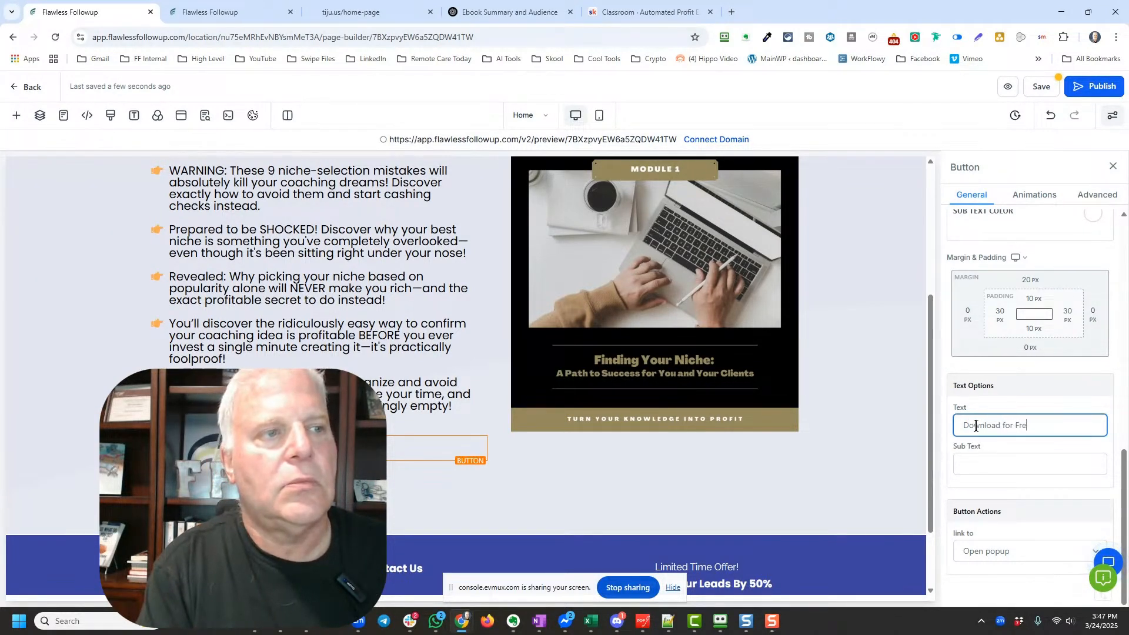
pyautogui.write('e!')
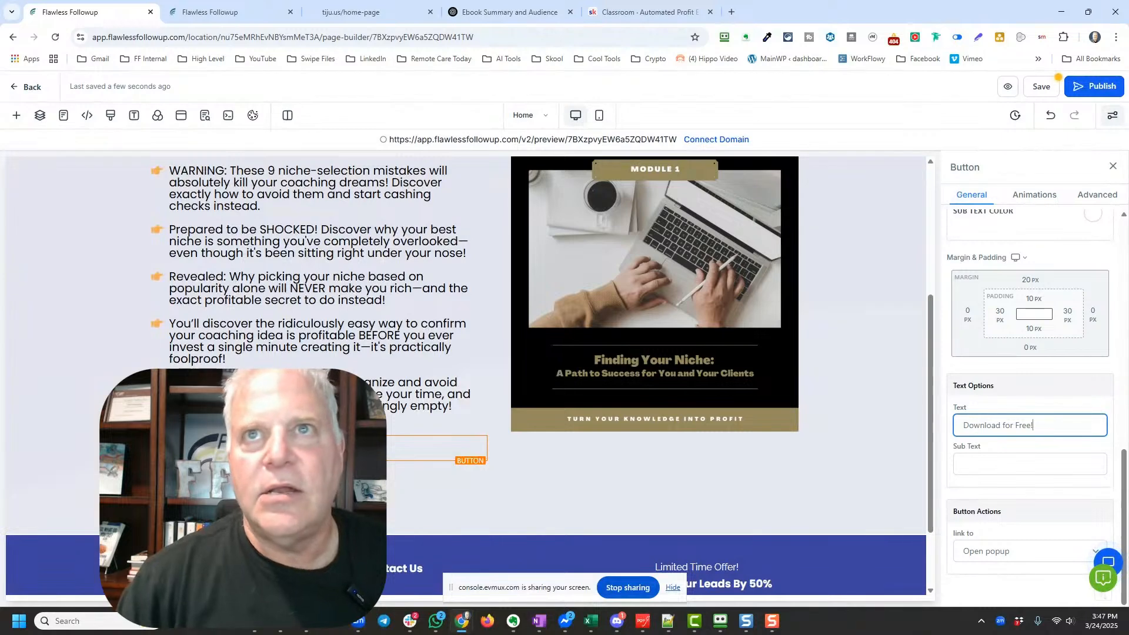
pyautogui.click(1042, 87)
# Replace the "LOGO HERE" placeholder above the headline with the CoachBiz logo from the media storage
pyautogui.scroll(2, 800, 295)
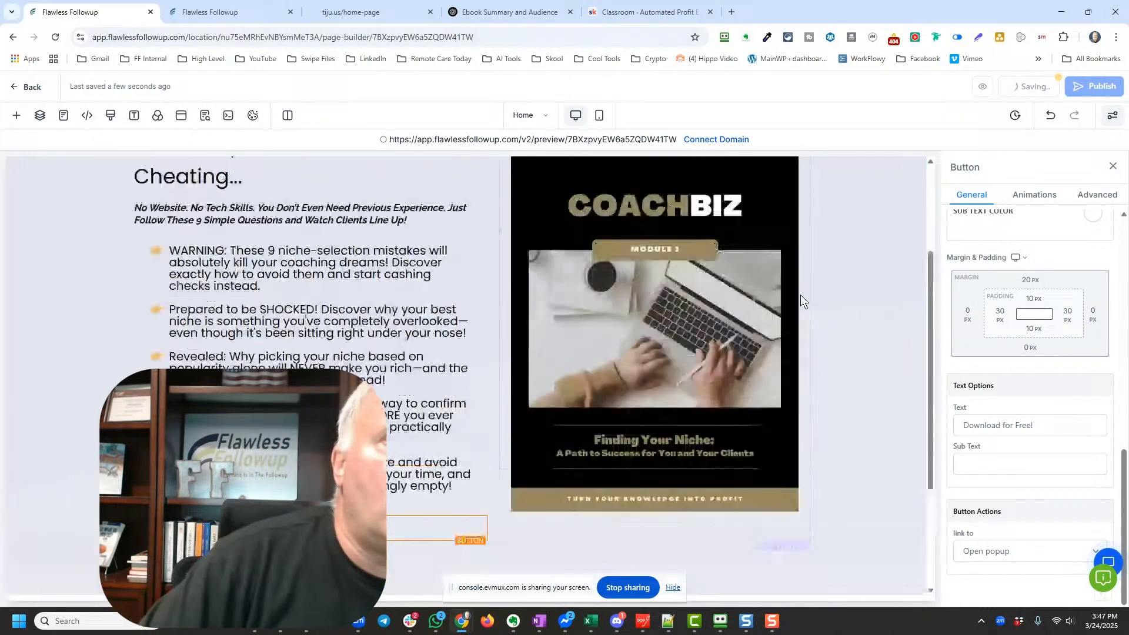
pyautogui.scroll(3, 800, 294)
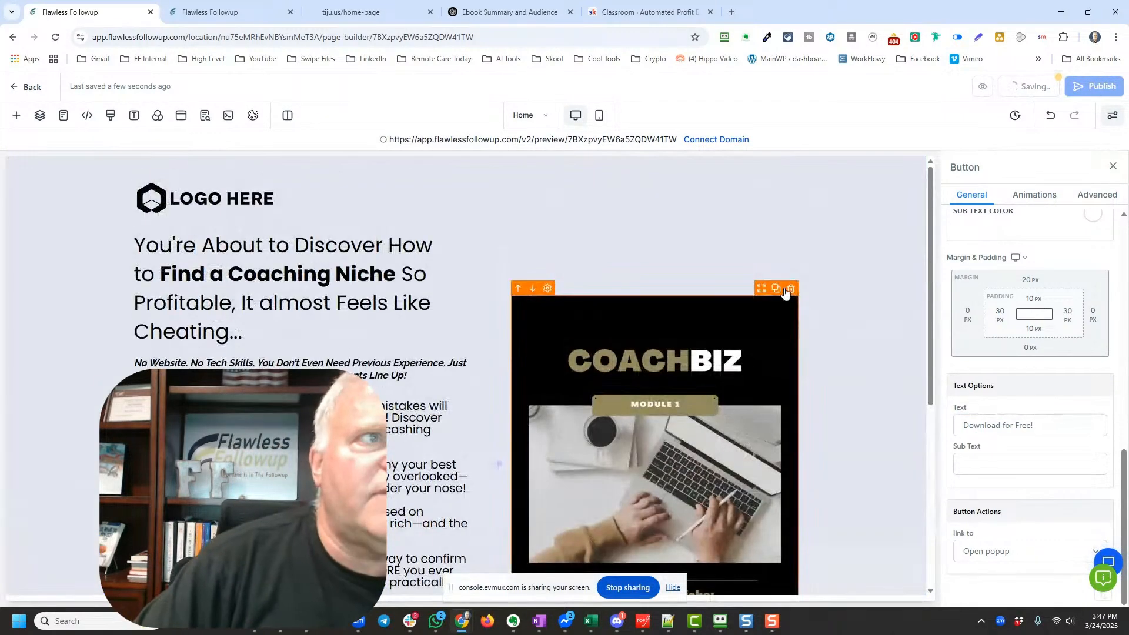
pyautogui.click(224, 200)
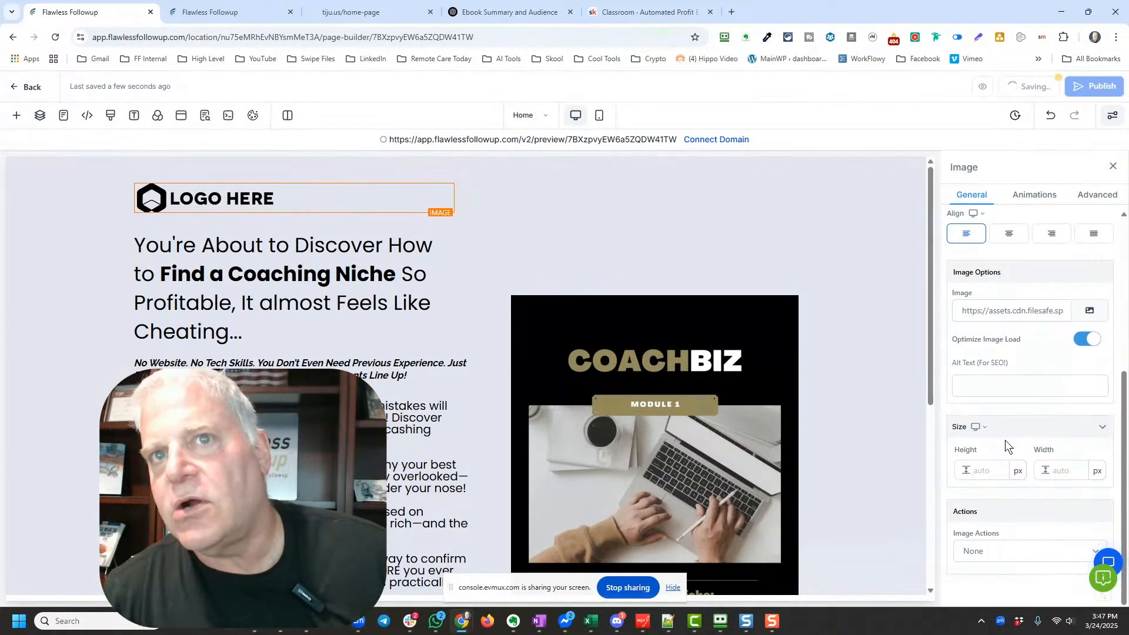
pyautogui.scroll(3, 1005, 444)
pyautogui.scroll(-2, 1003, 452)
pyautogui.click(1042, 337)
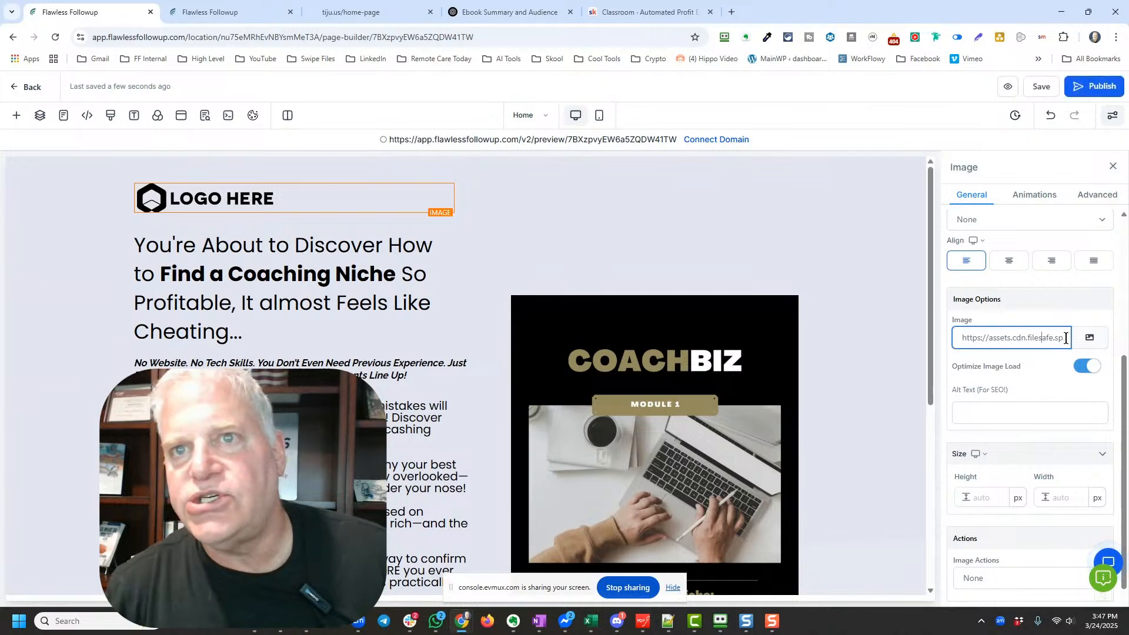
pyautogui.click(1090, 338)
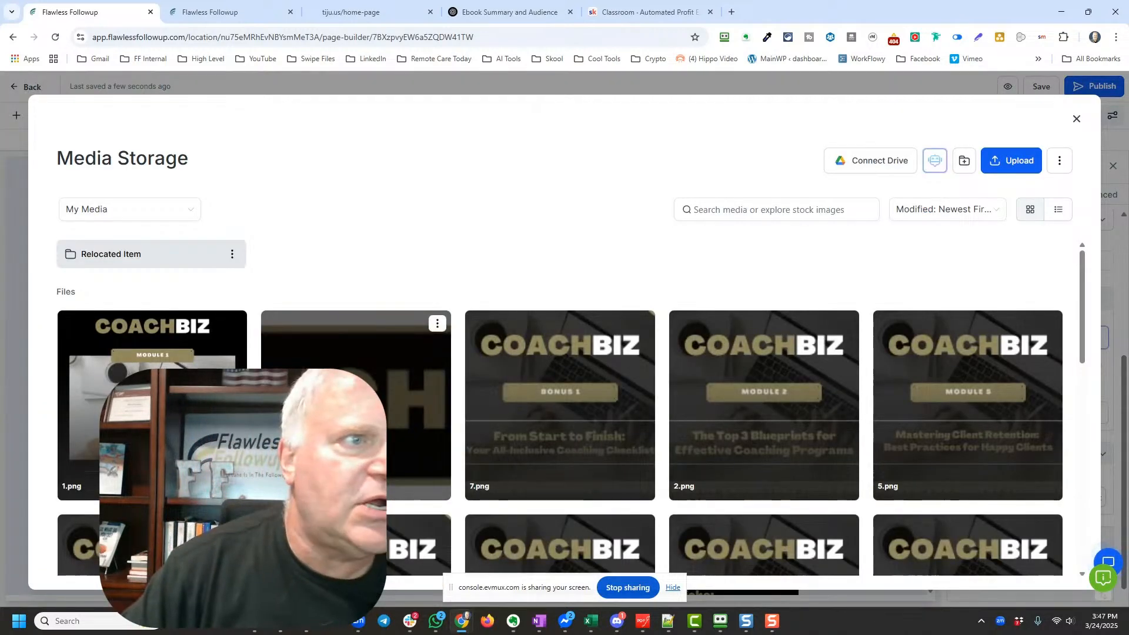
pyautogui.click(415, 344)
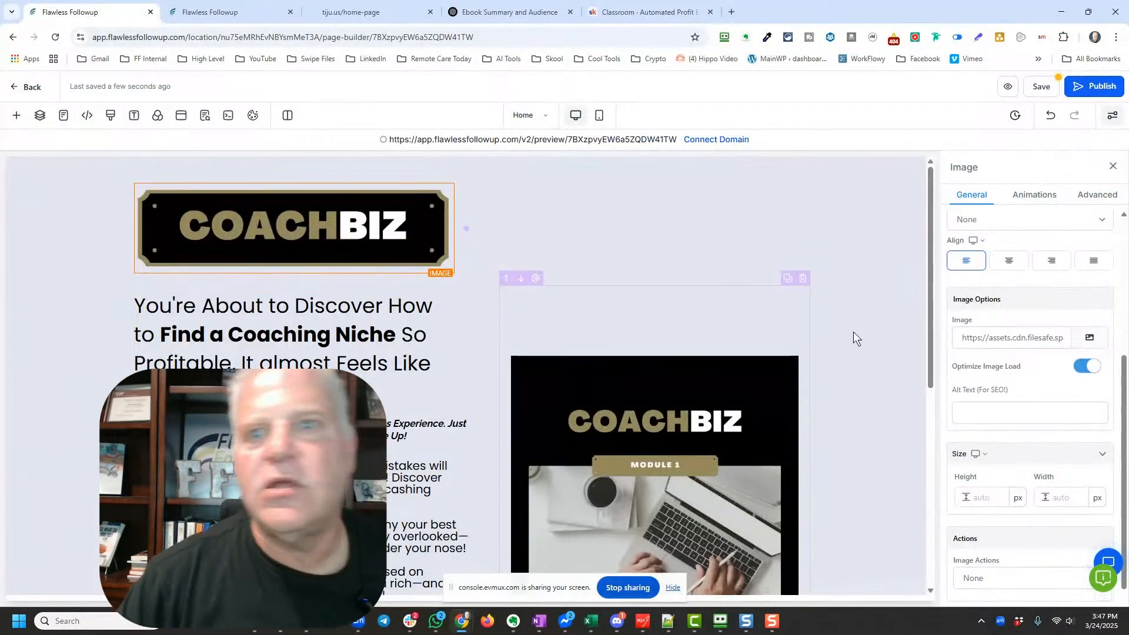
# Set the CoachBiz logo's width to 350 px, check the page layout and save the page
pyautogui.click(1063, 498)
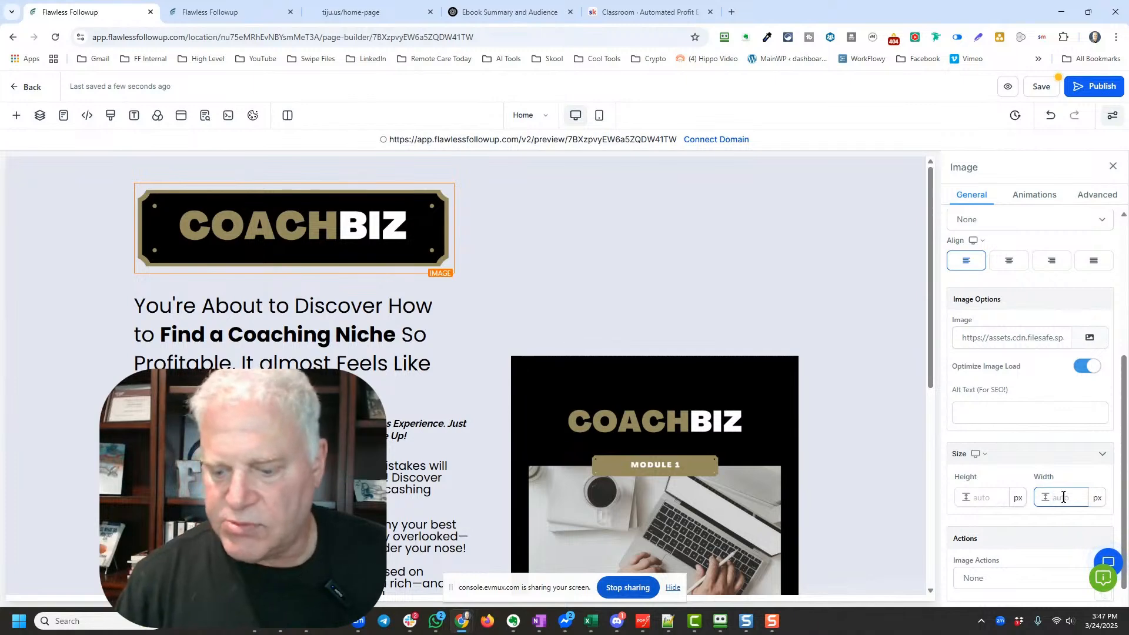
pyautogui.write('350')
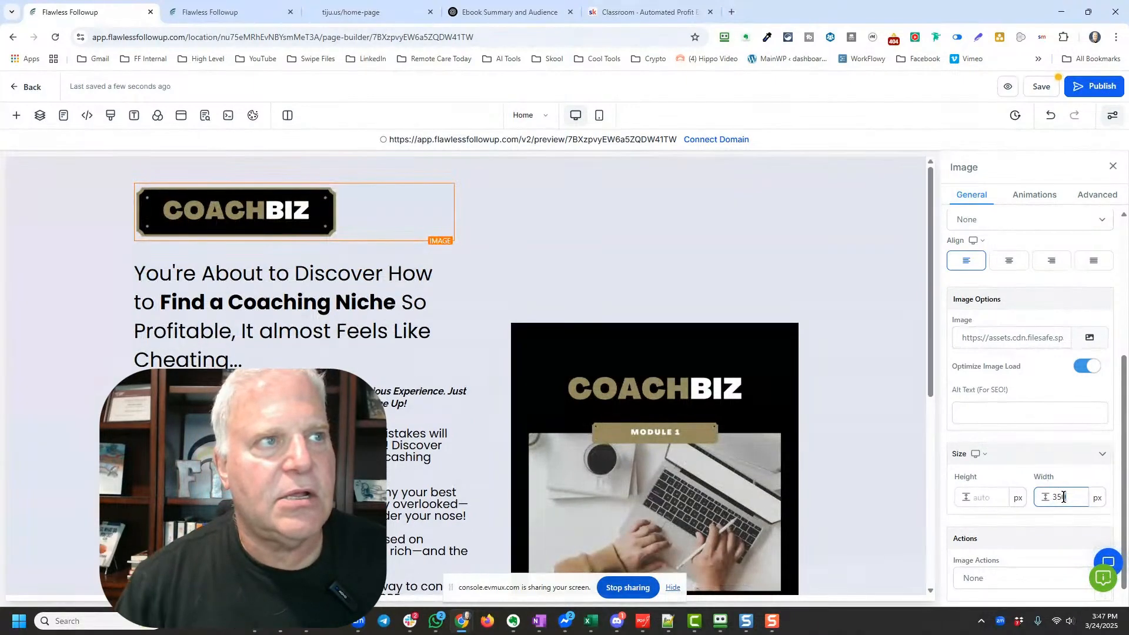
pyautogui.scroll(-3, 549, 337)
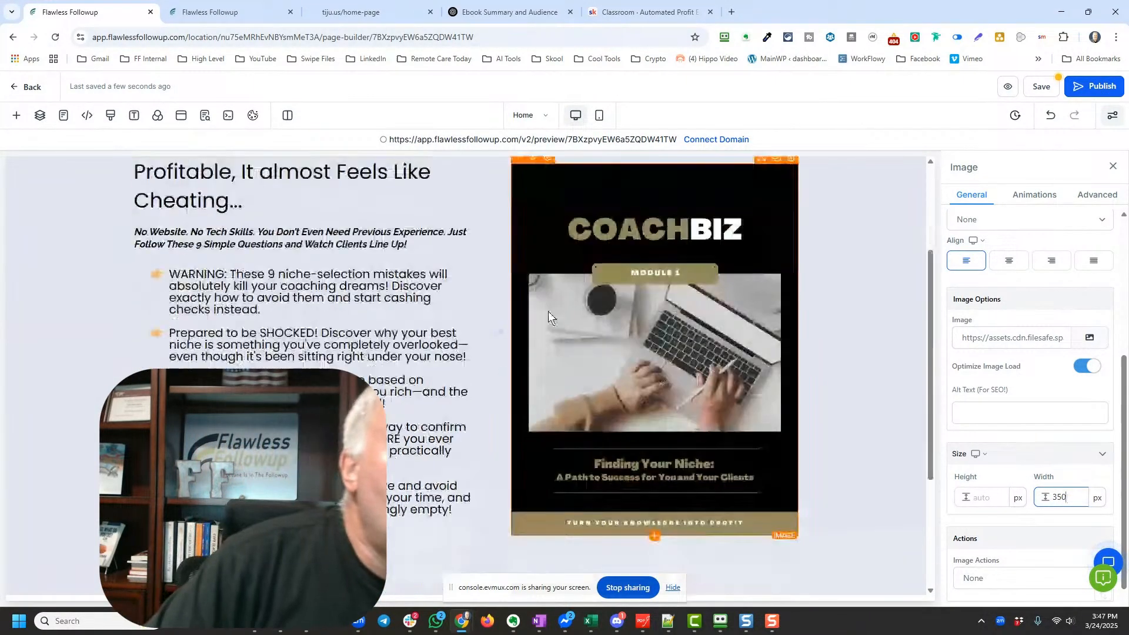
pyautogui.scroll(-4, 547, 315)
pyautogui.scroll(7, 434, 406)
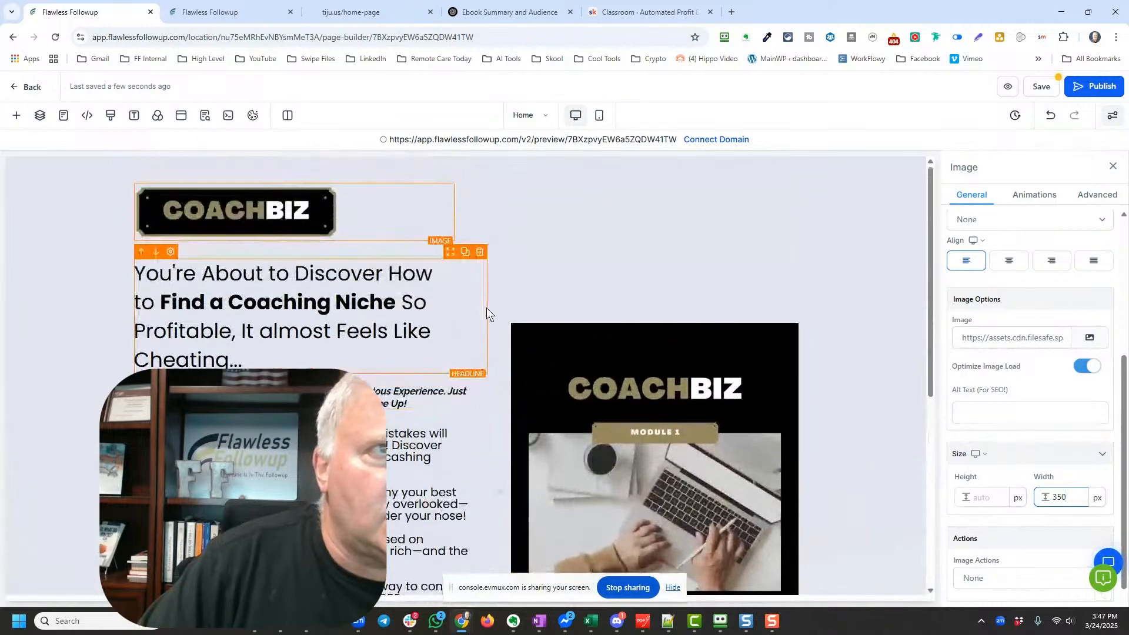
pyautogui.scroll(-6, 571, 272)
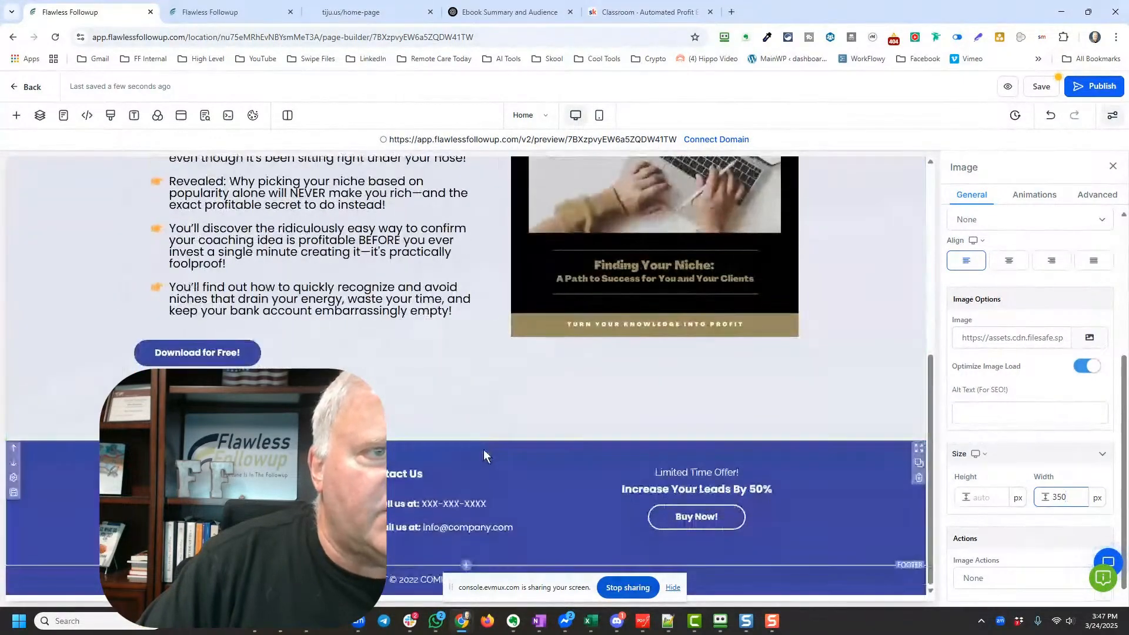
pyautogui.scroll(9, 482, 446)
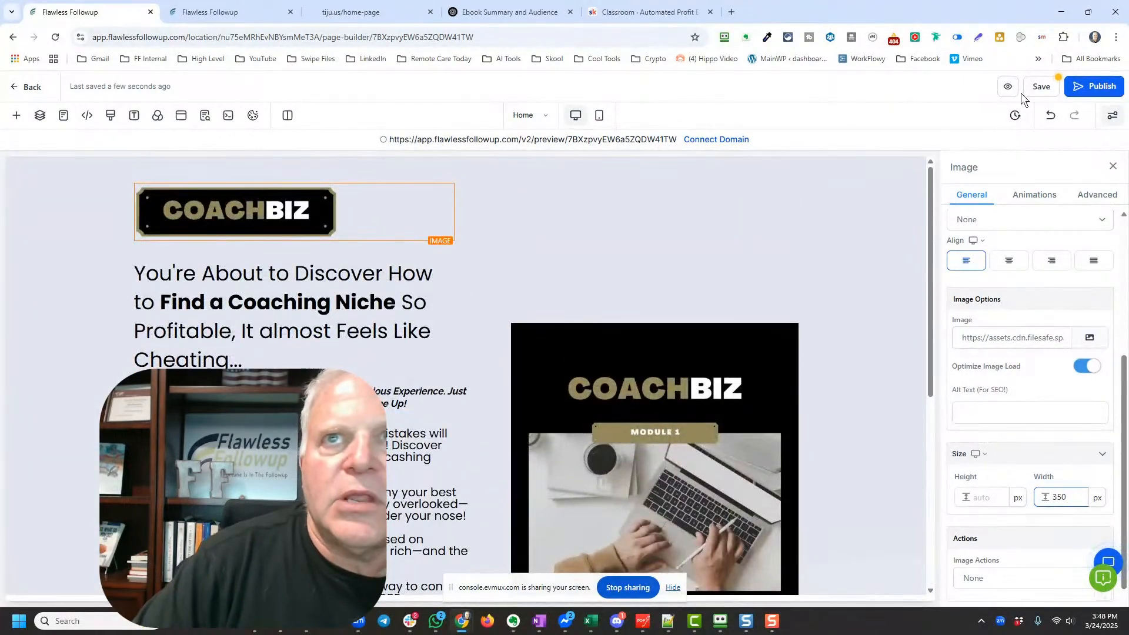
pyautogui.click(1036, 87)
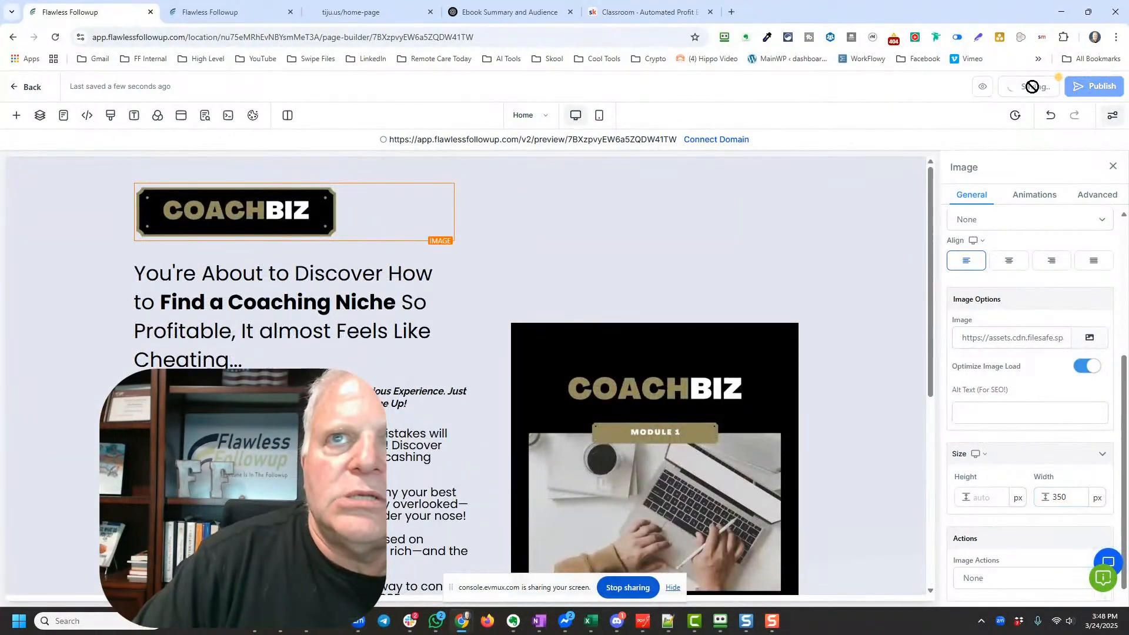
# Examine the general and advanced settings of the section containing the logo, headline and ebook cover
pyautogui.click(835, 234)
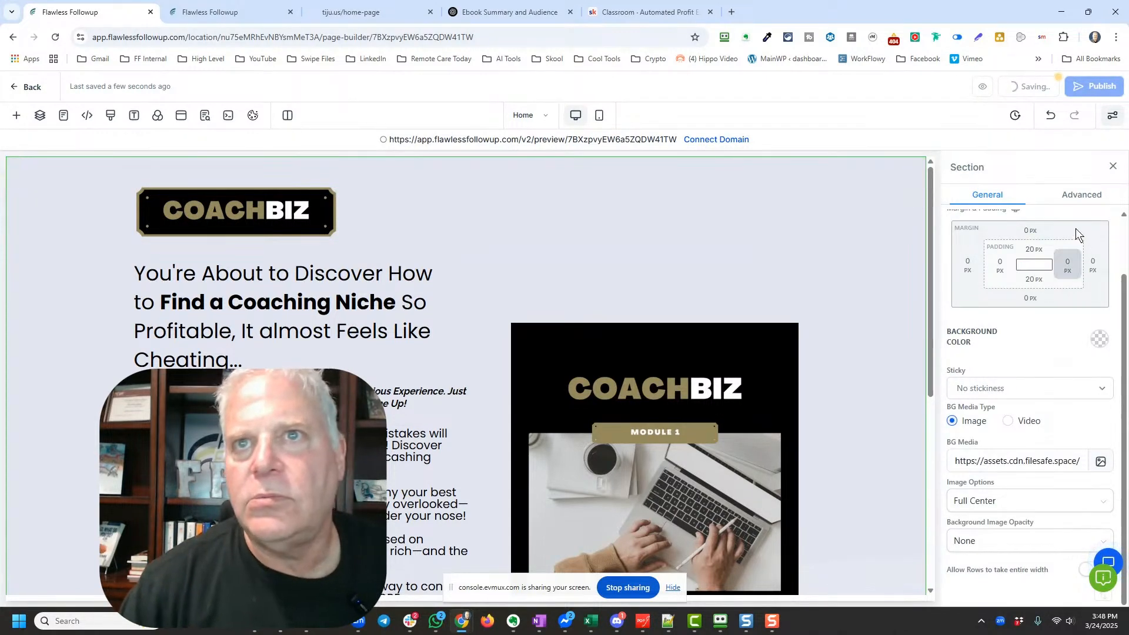
pyautogui.click(1081, 195)
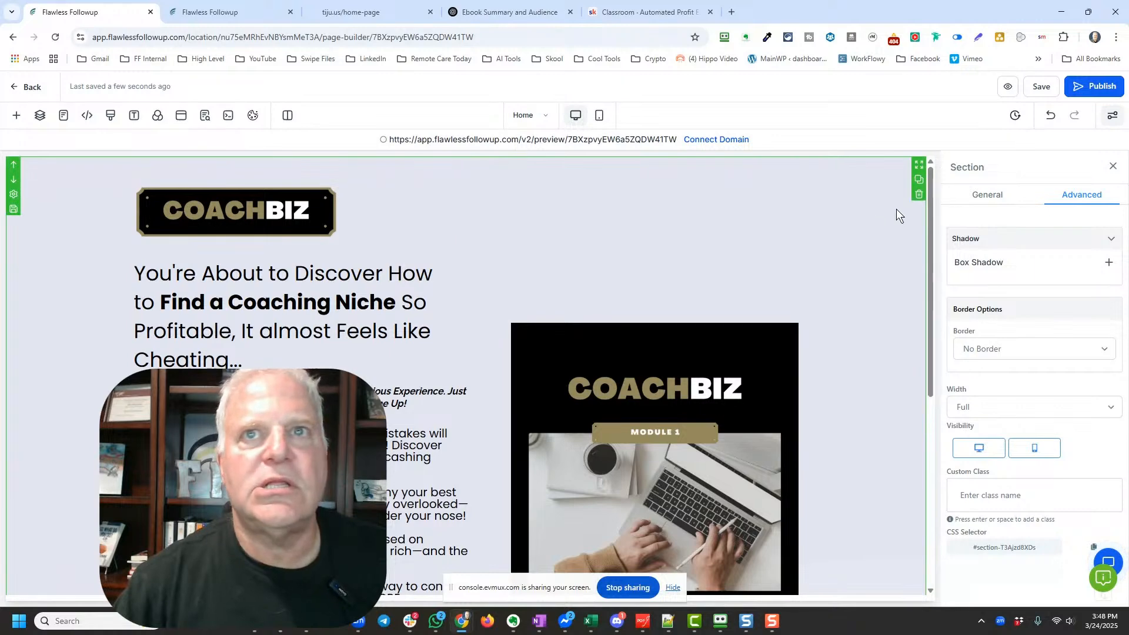
pyautogui.scroll(-6, 793, 214)
pyautogui.scroll(6, 418, 291)
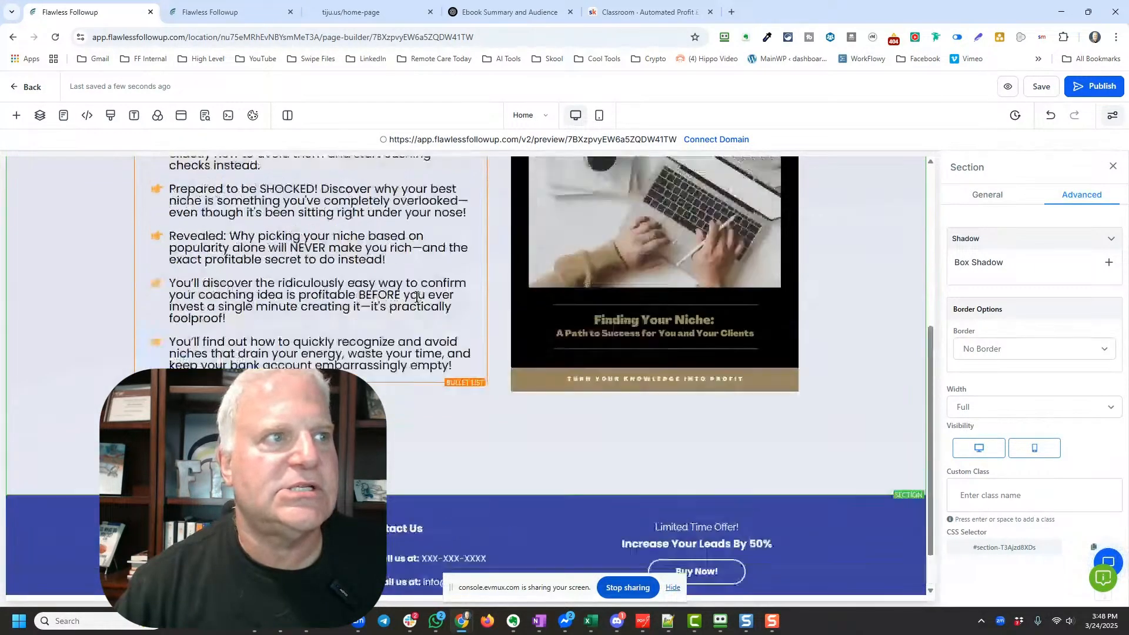
pyautogui.click(986, 197)
pyautogui.scroll(-1, 1040, 351)
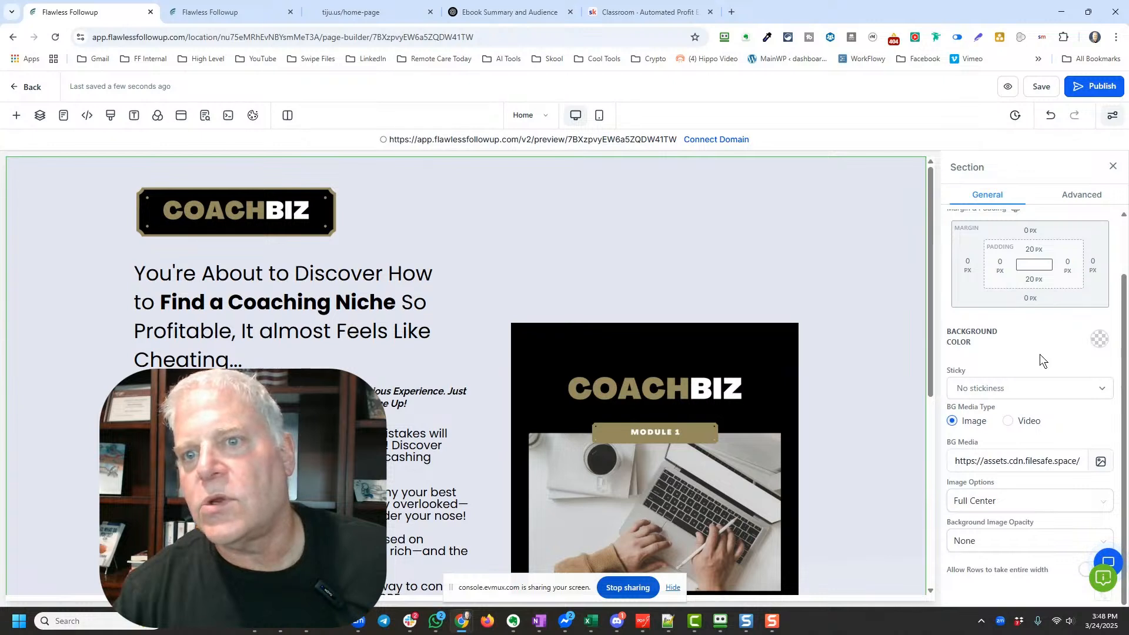
pyautogui.scroll(1, 1039, 353)
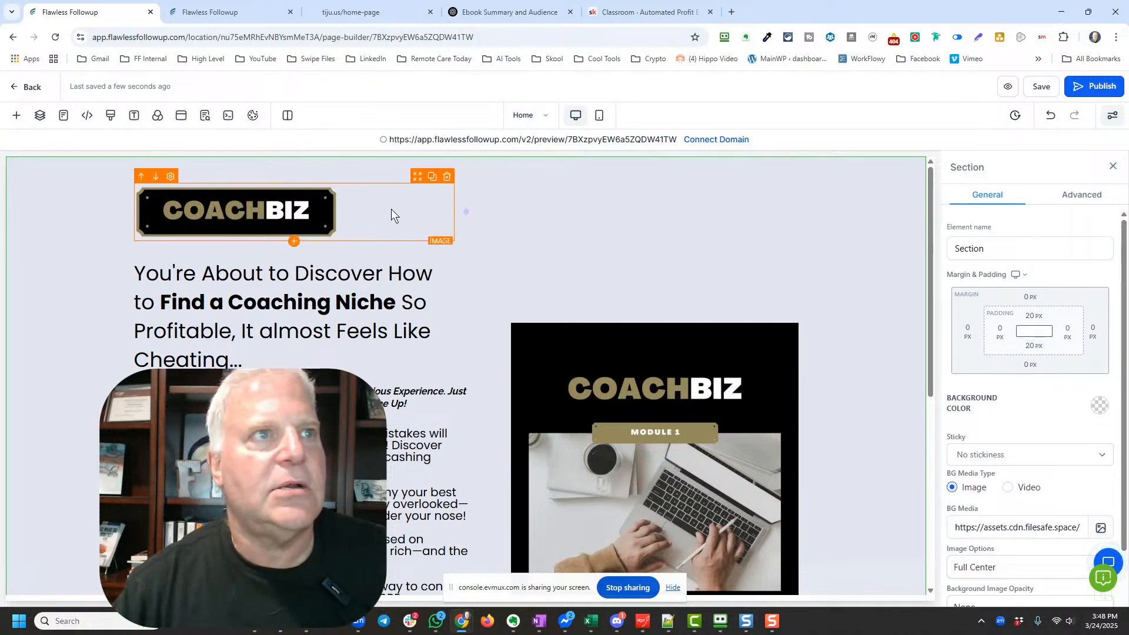
# Look through the funnel's page list, the section's advanced settings and the page background settings
pyautogui.click(66, 117)
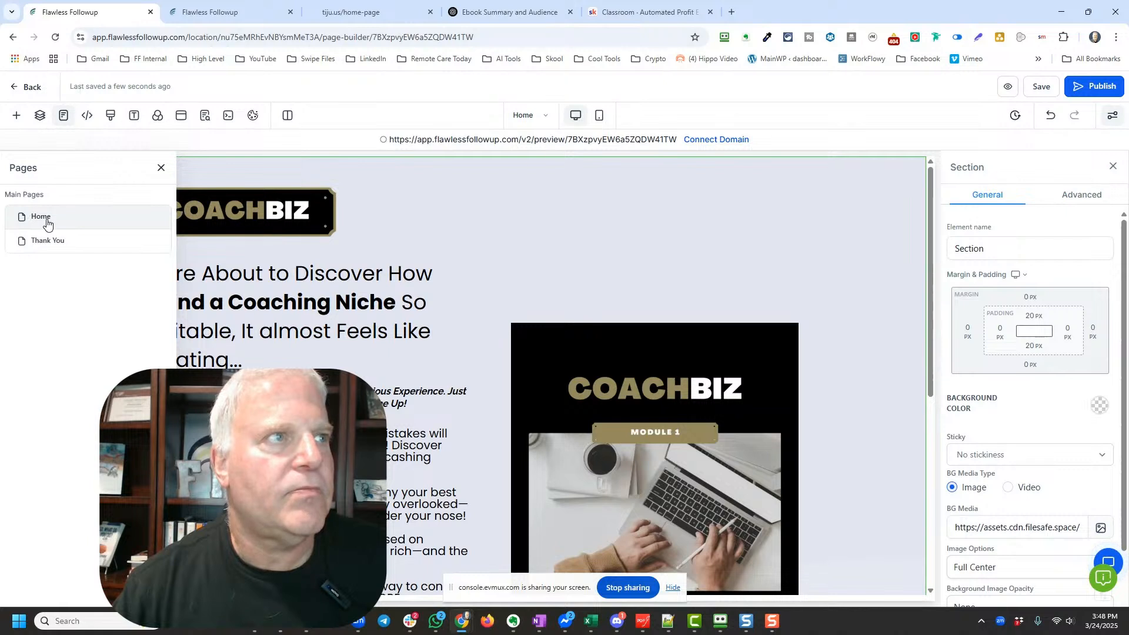
pyautogui.click(1071, 197)
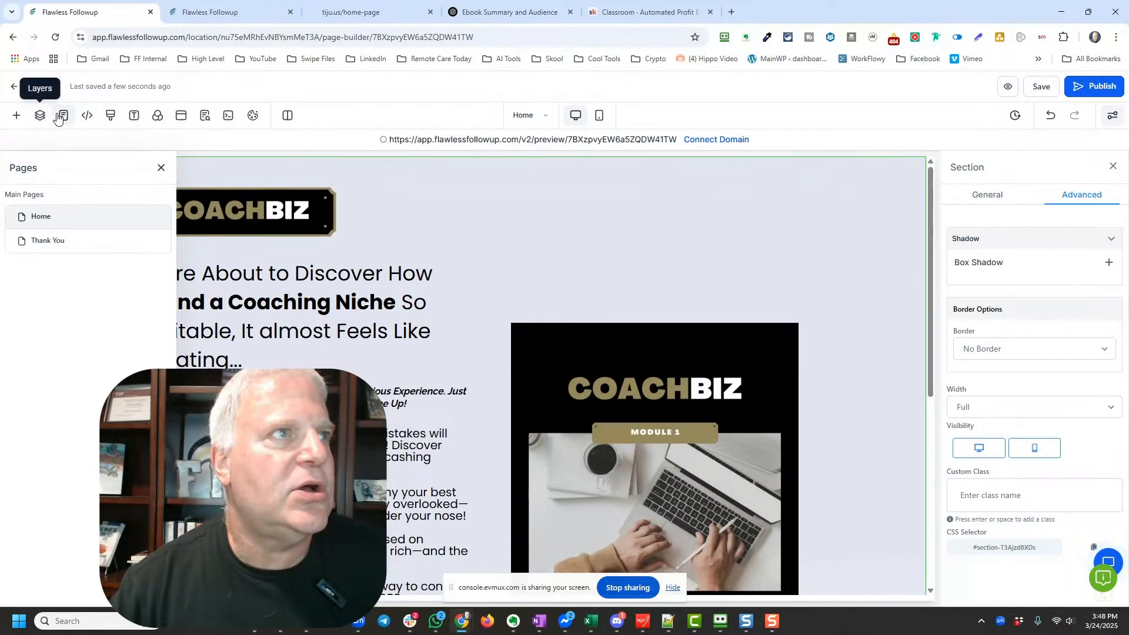
pyautogui.click(159, 120)
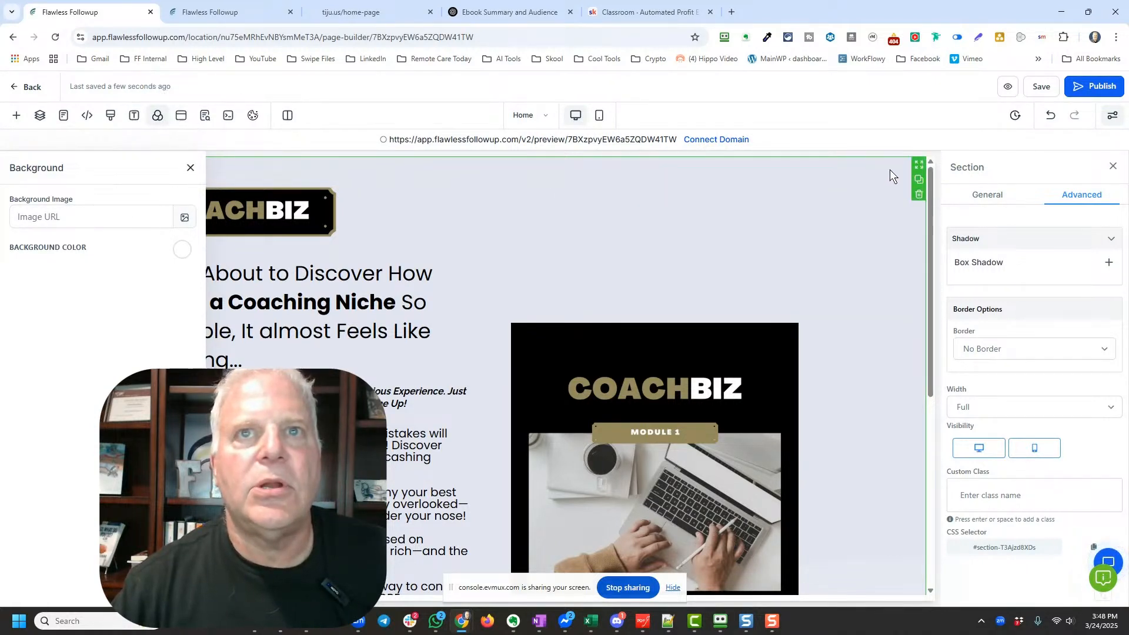
# Examine the page's layer structure and the settings of the first section, its 2 Column Row and 1st Column
pyautogui.click(41, 117)
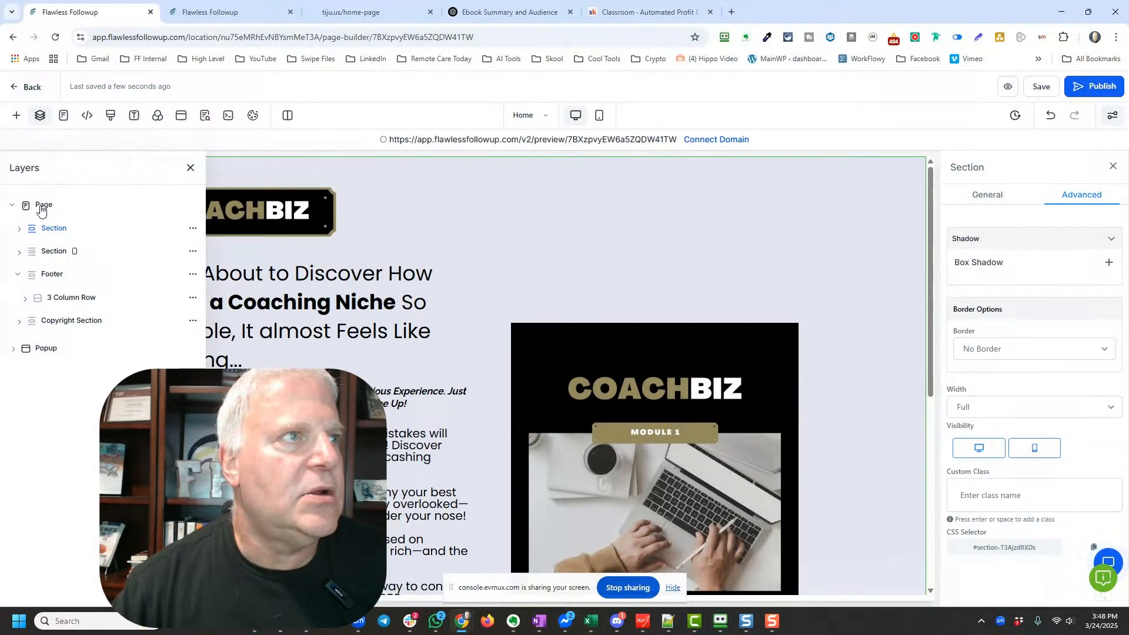
pyautogui.click(41, 209)
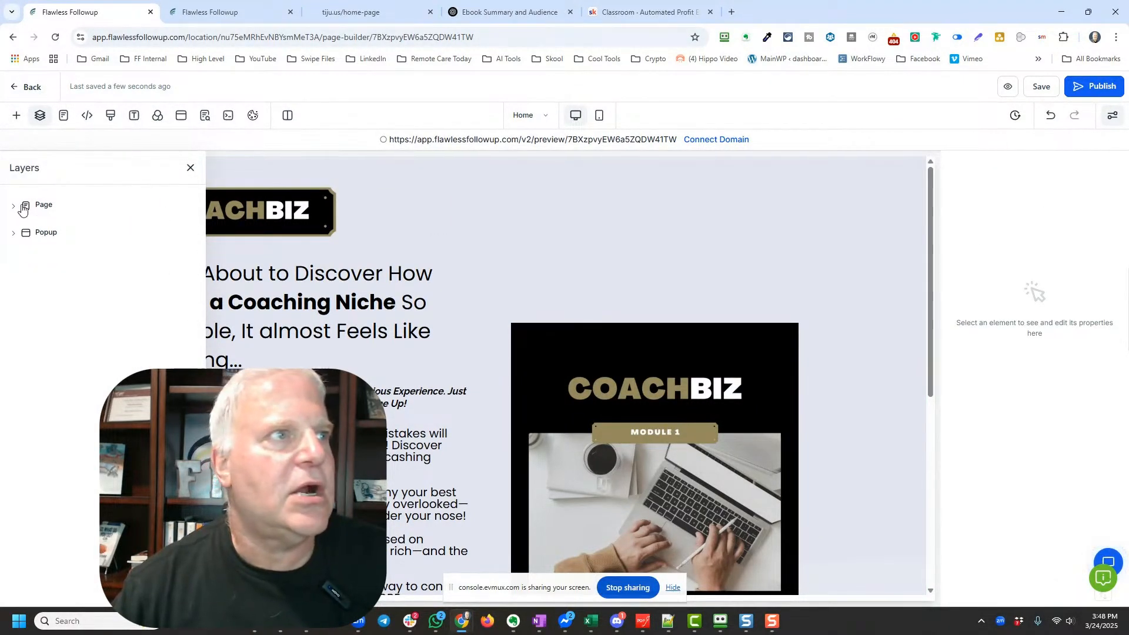
pyautogui.click(18, 210)
pyautogui.click(53, 228)
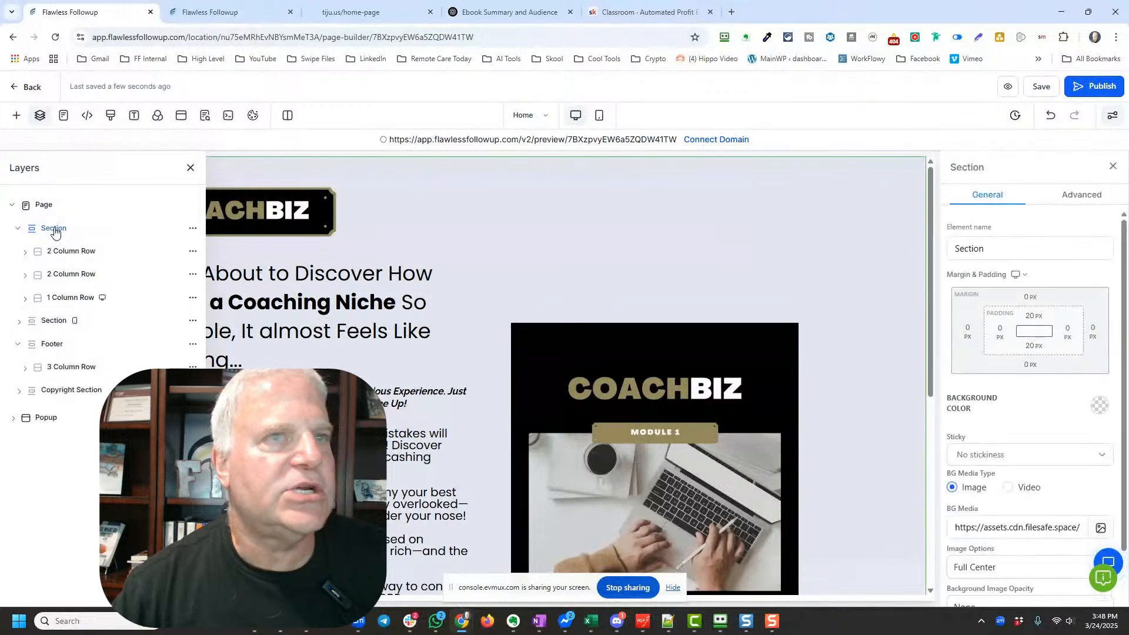
pyautogui.scroll(-1, 1000, 320)
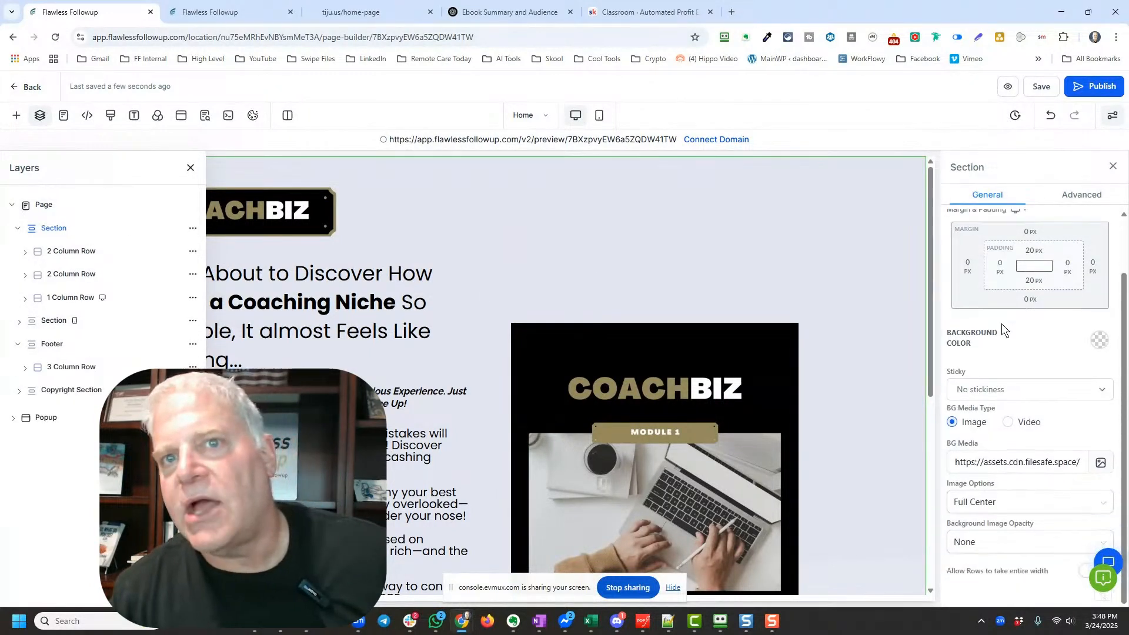
pyautogui.scroll(1, 1004, 336)
pyautogui.click(1081, 195)
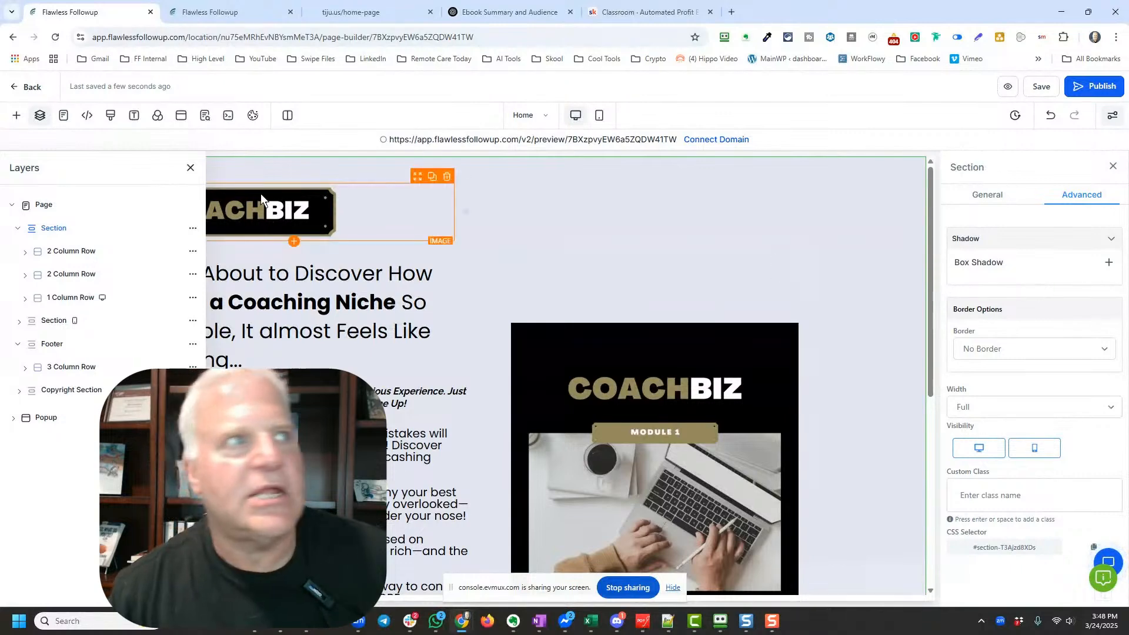
pyautogui.click(78, 252)
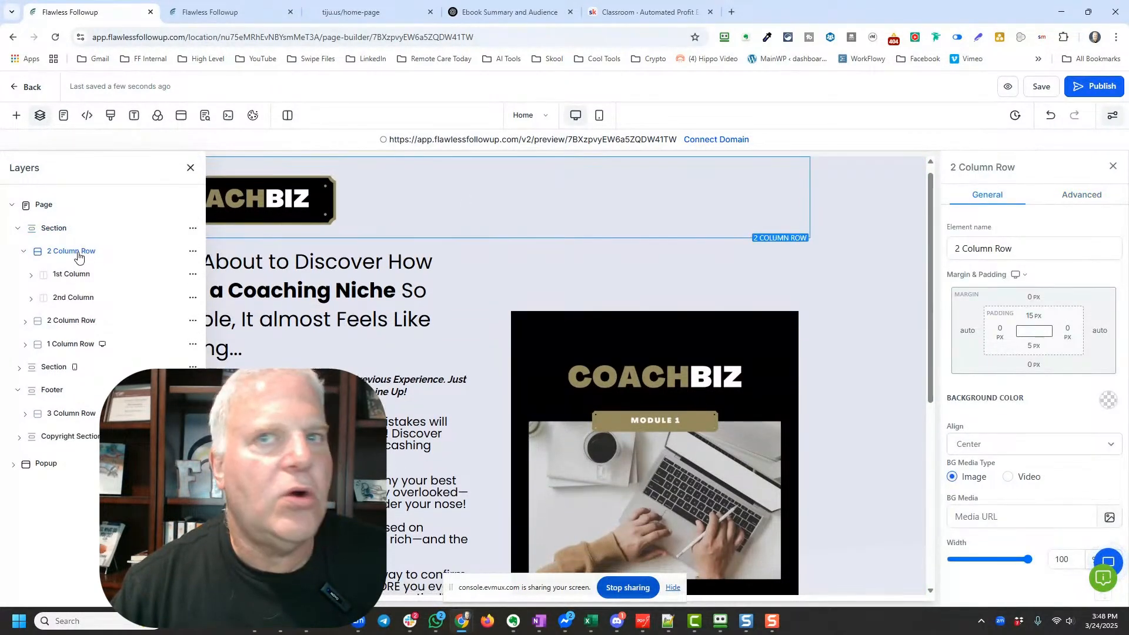
pyautogui.click(1084, 197)
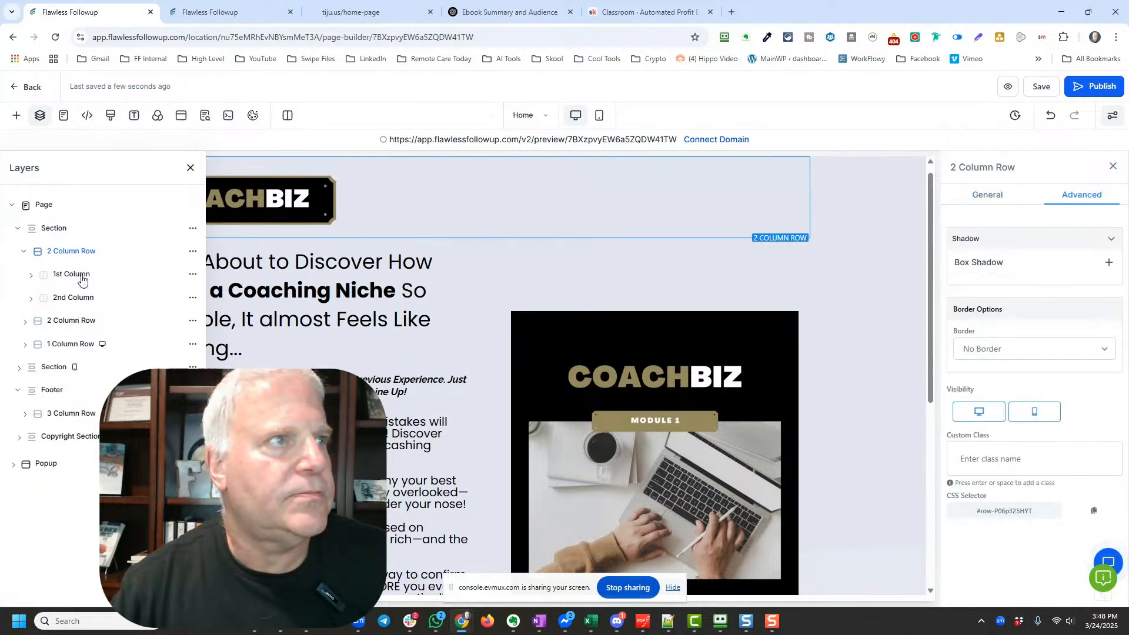
pyautogui.click(81, 280)
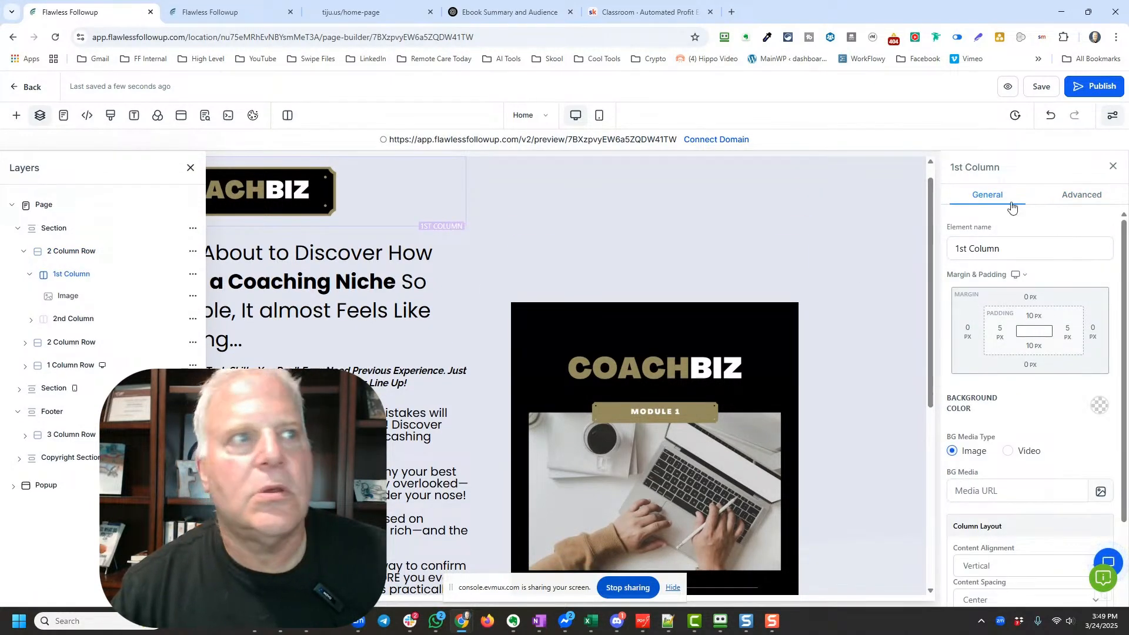
# Try an orange background color on the section containing the logo and headline, and undo the change
pyautogui.click(876, 171)
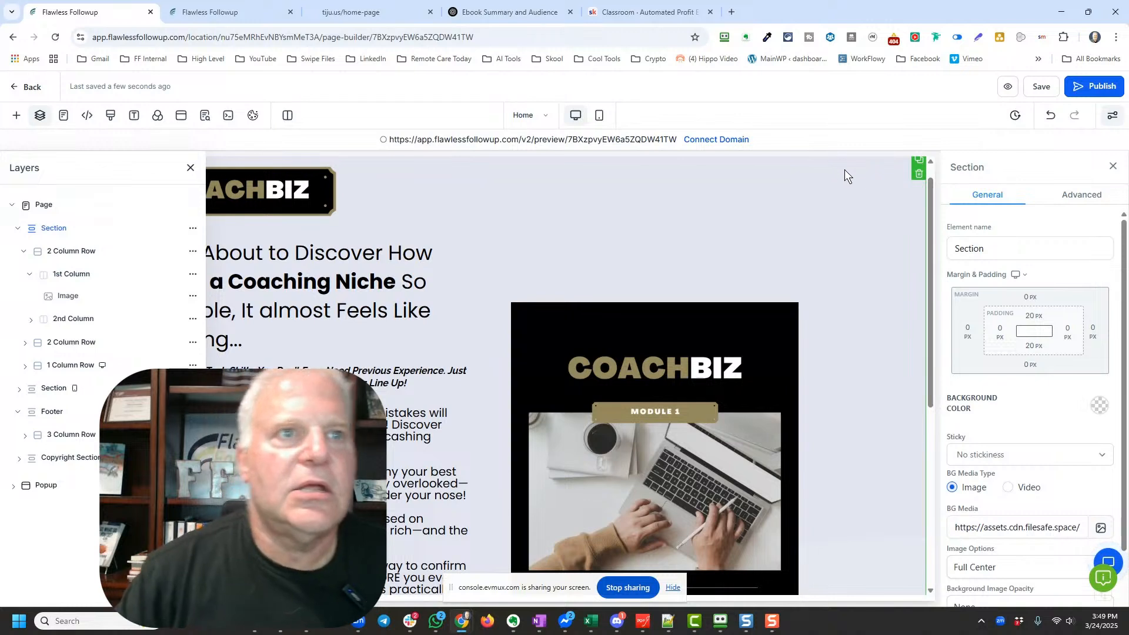
pyautogui.scroll(-1, 1031, 326)
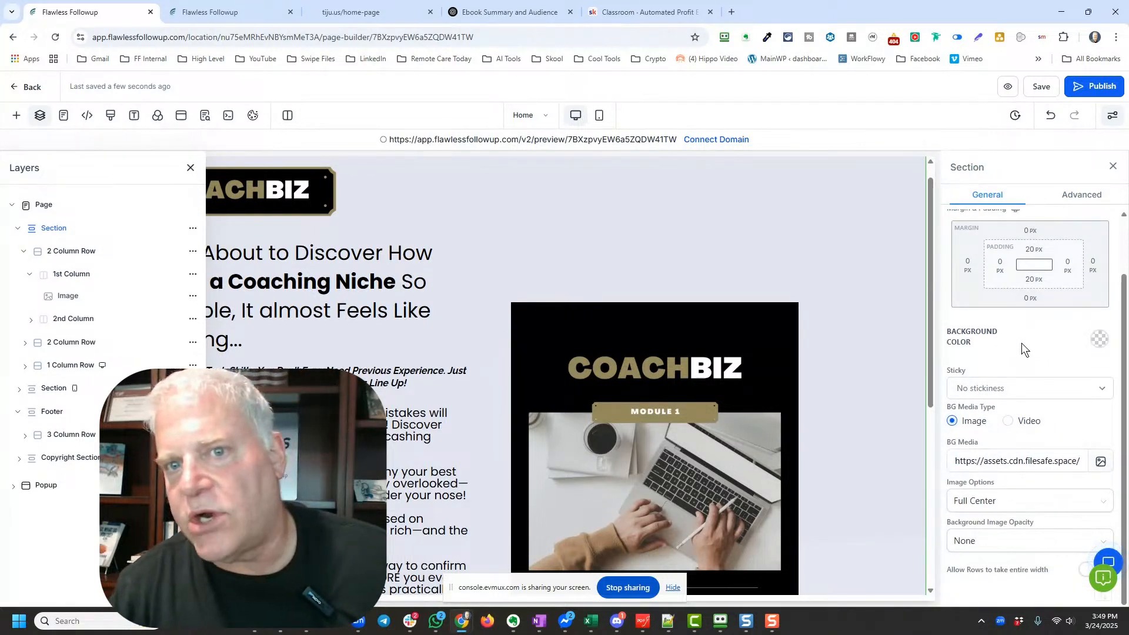
pyautogui.click(1098, 340)
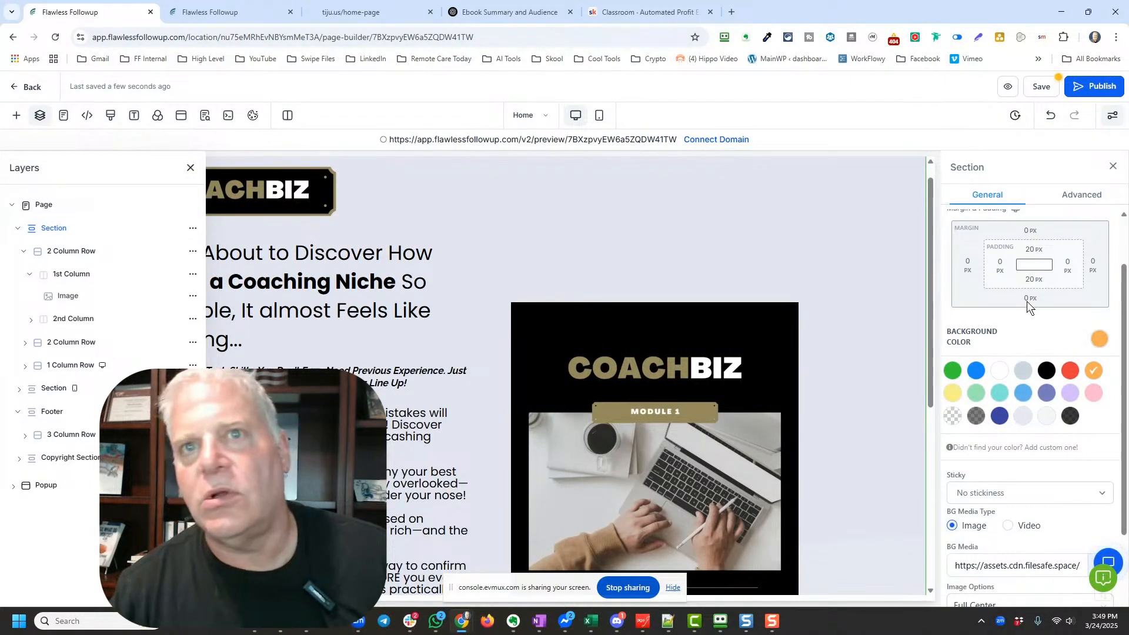
pyautogui.click(1051, 115)
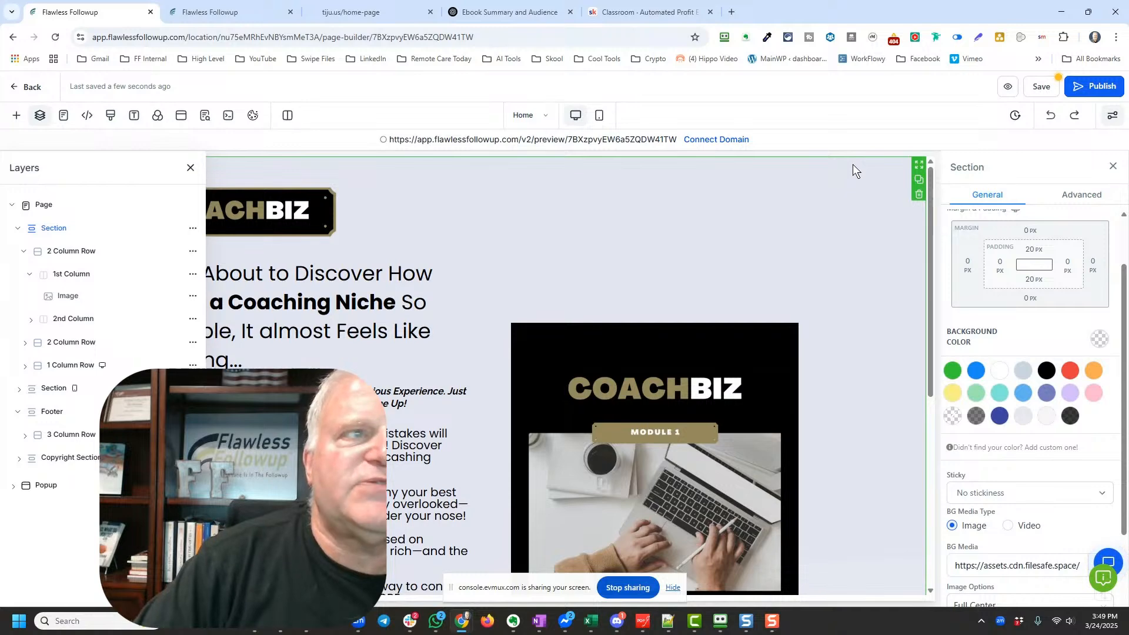
# Close the layer list, check the page down to the footer and save it
pyautogui.click(190, 168)
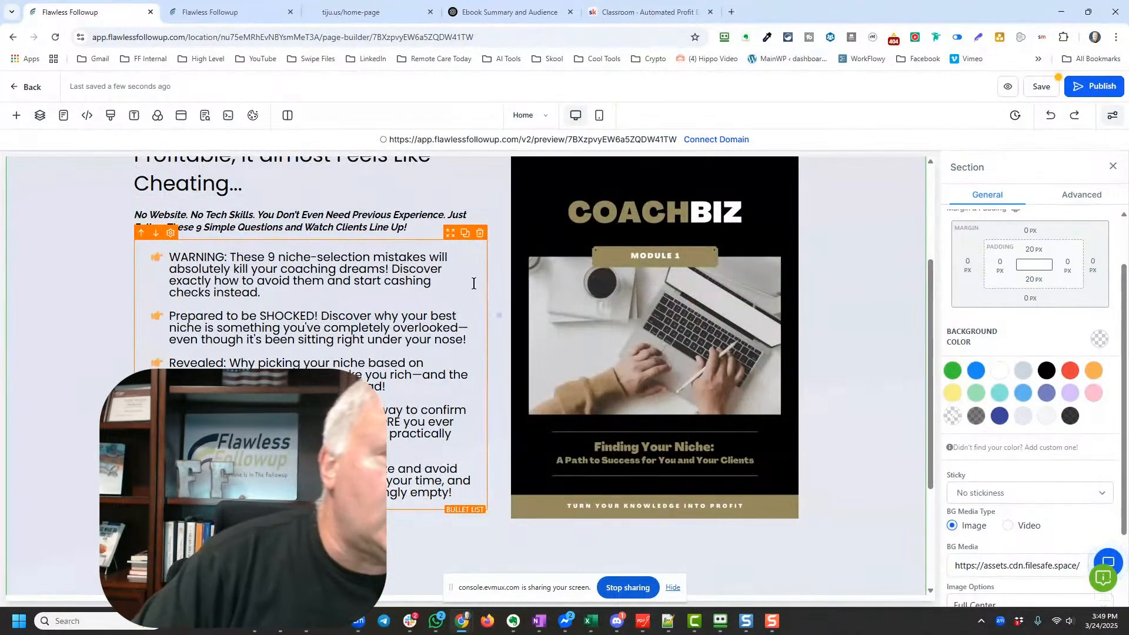
pyautogui.scroll(-4, 468, 274)
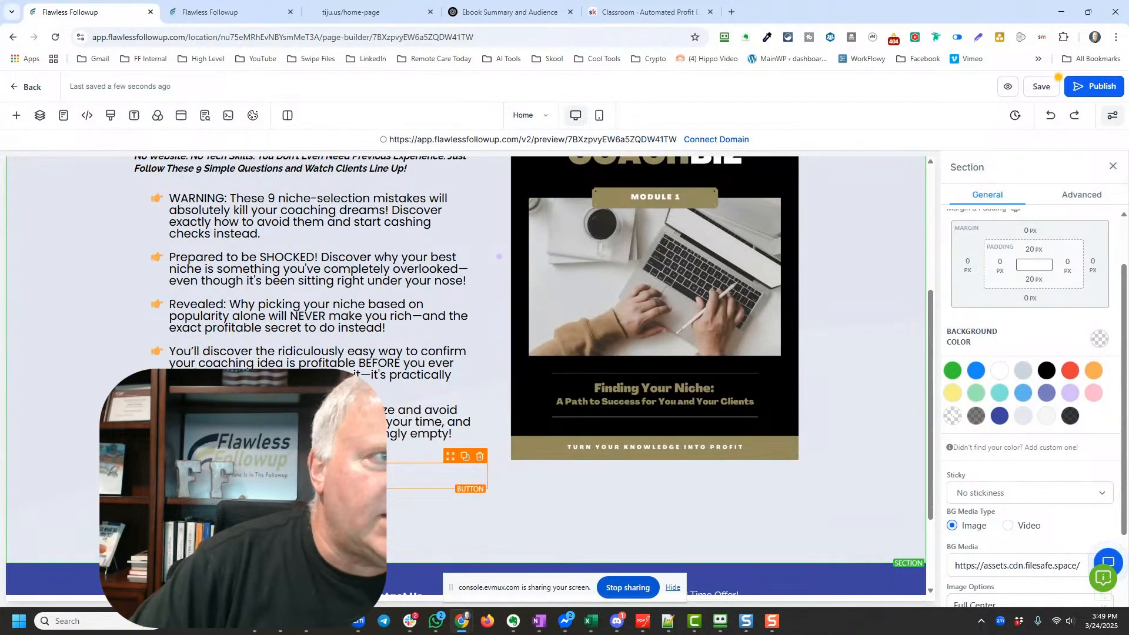
pyautogui.scroll(4, 365, 471)
pyautogui.click(1041, 86)
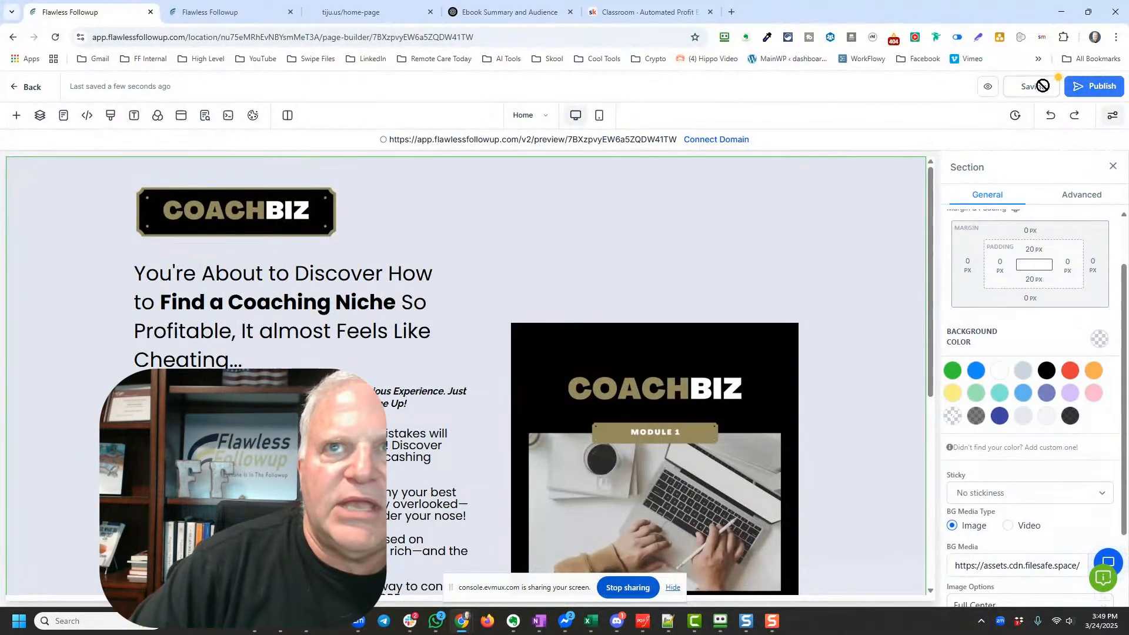
# Rename the Two Step Order form in the page's popup as "Niche 1 Two Step Optin"
pyautogui.click(180, 118)
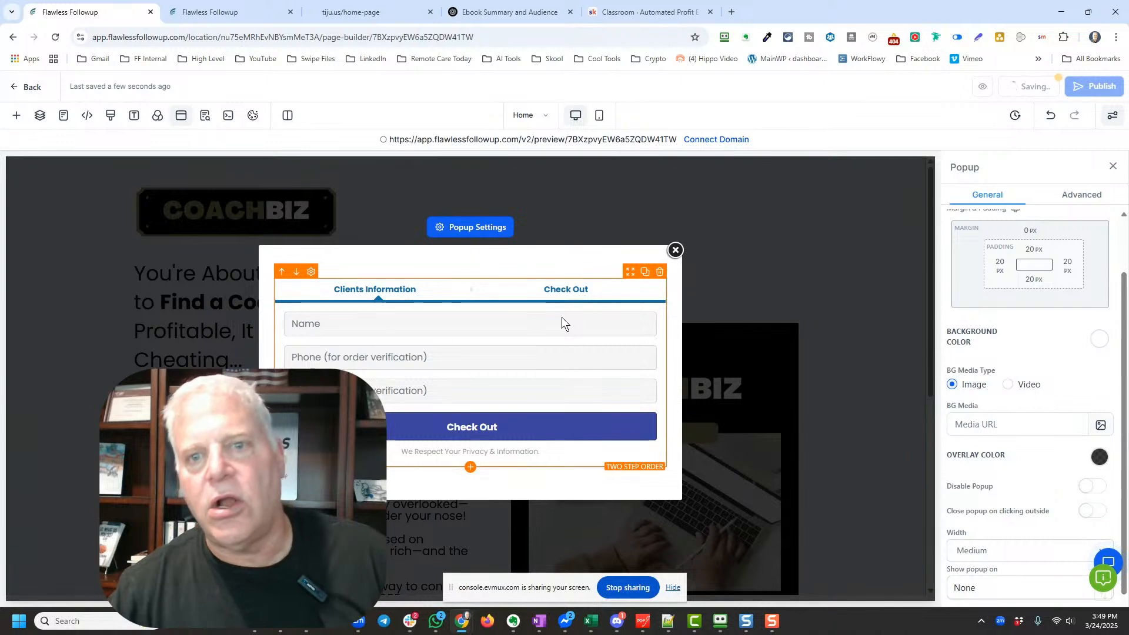
pyautogui.scroll(2, 1033, 378)
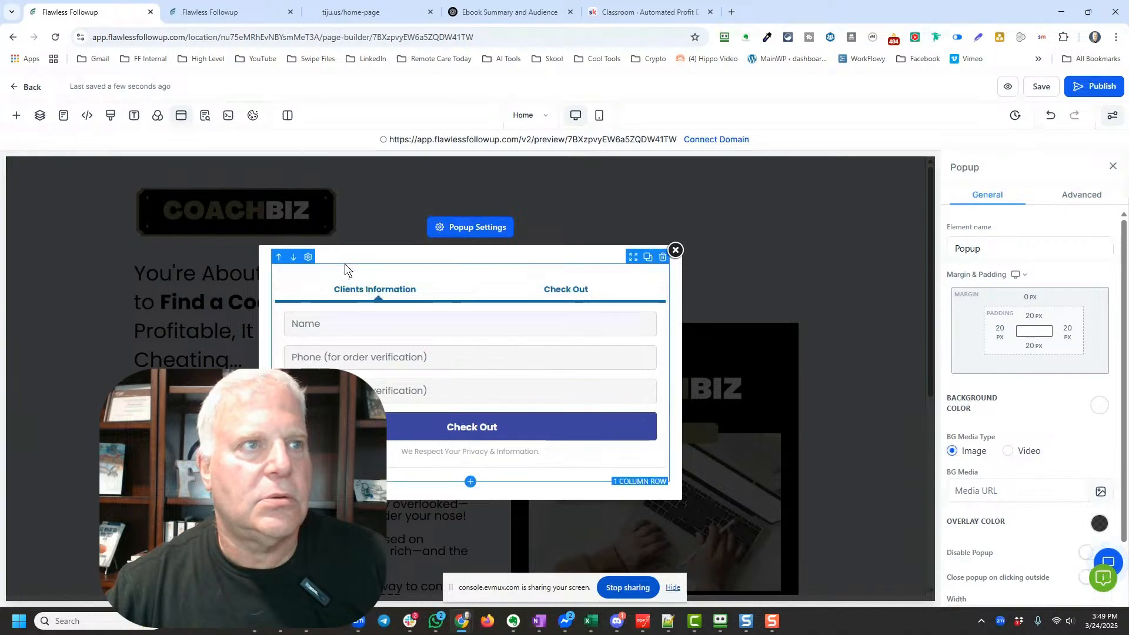
pyautogui.click(311, 307)
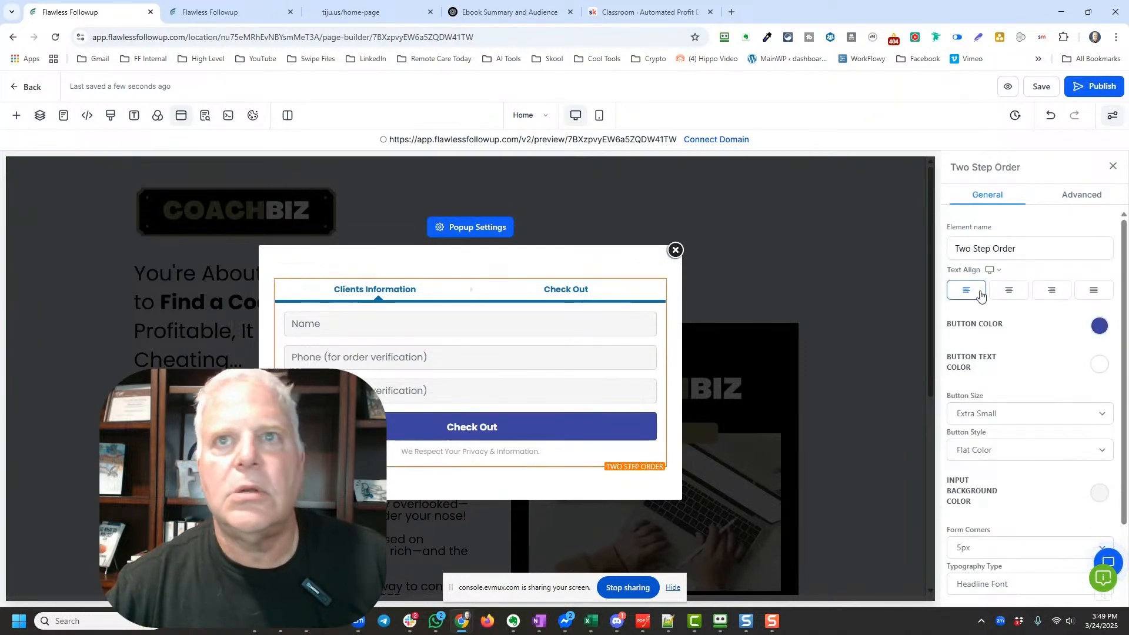
pyautogui.click(985, 253)
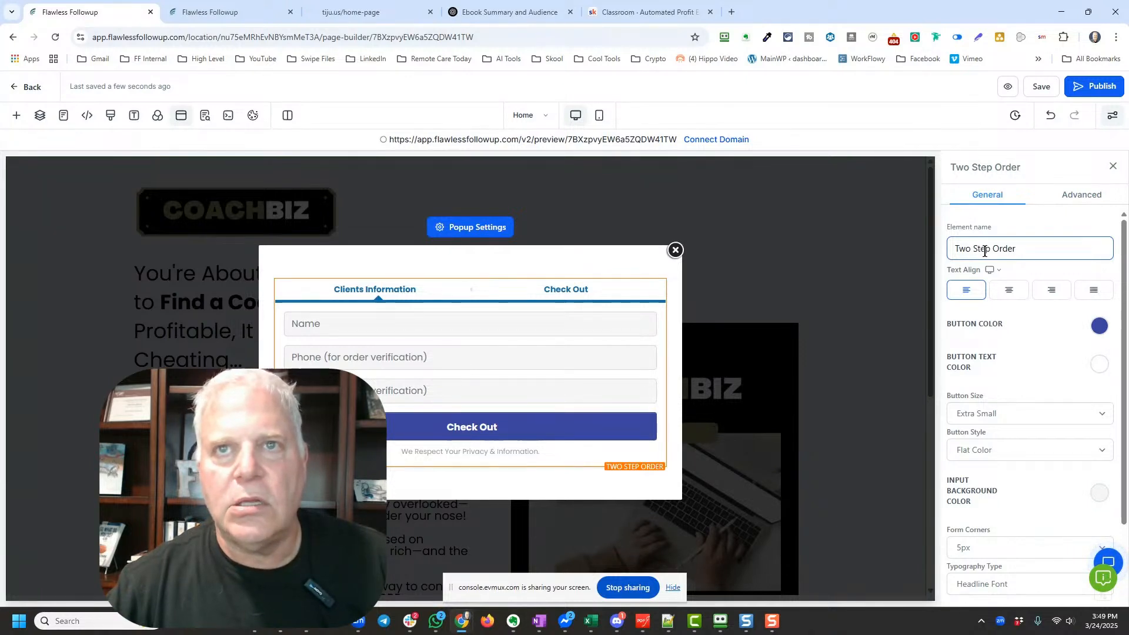
pyautogui.doubleClick(1002, 248)
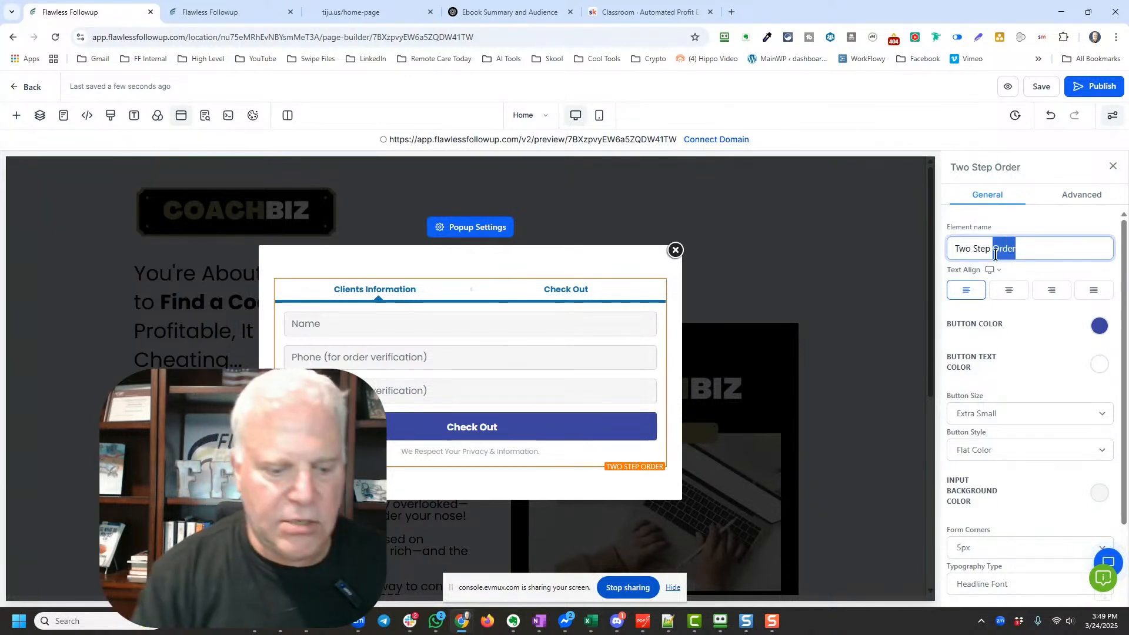
pyautogui.write('Optin')
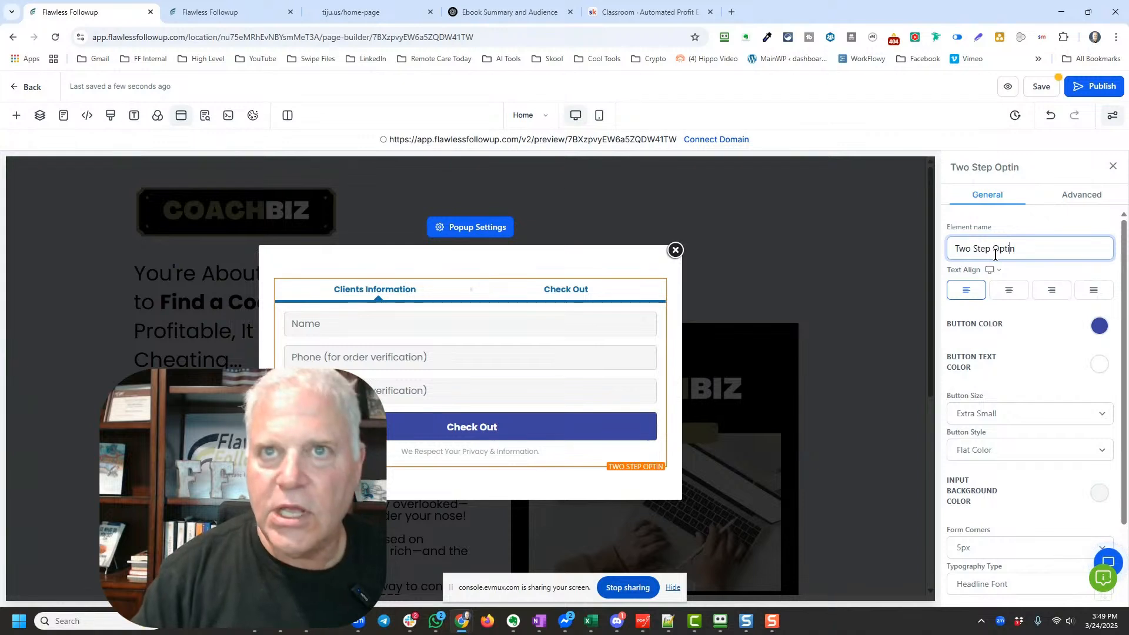
pyautogui.write('Nich')
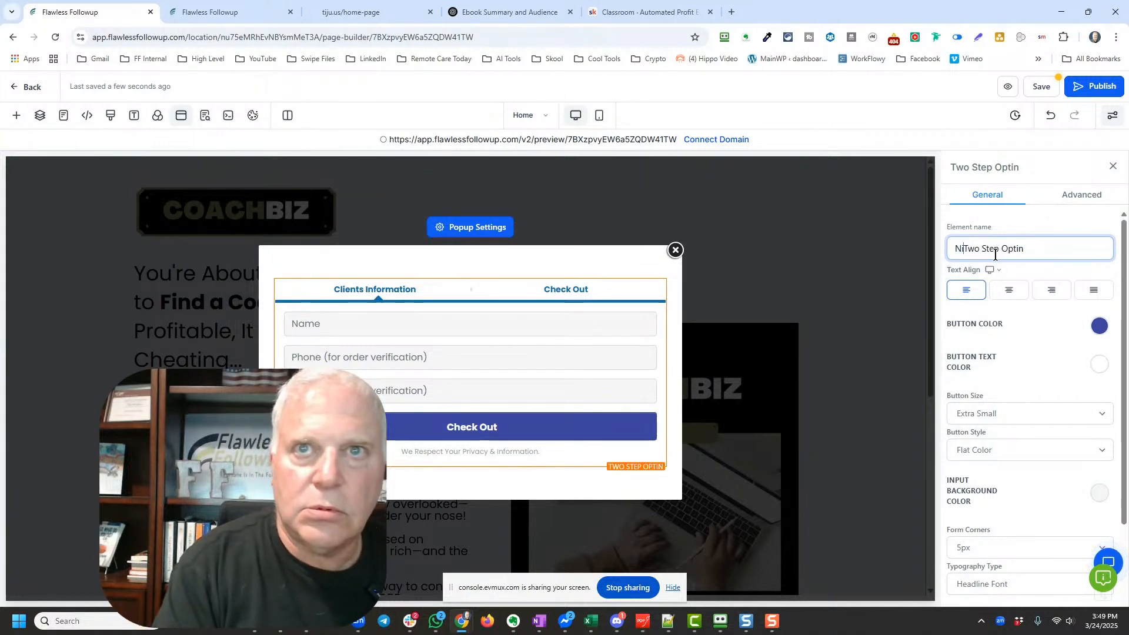
pyautogui.write('e ')
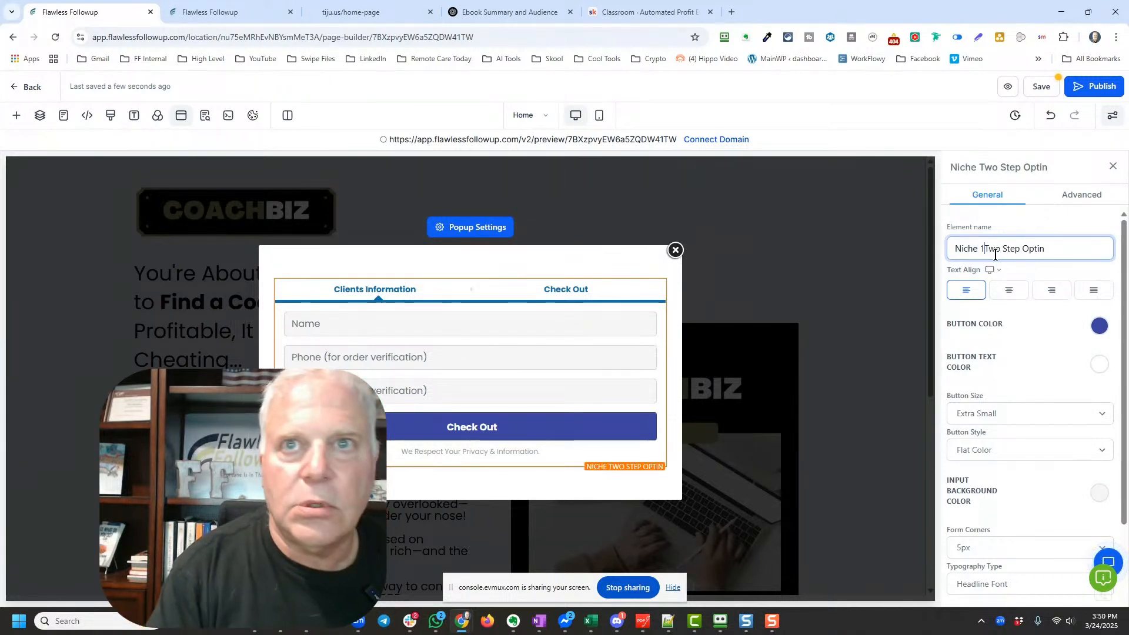
pyautogui.write('1')
# Review the popup form's button and action settings, close the popup and save the page
pyautogui.scroll(-2, 1035, 472)
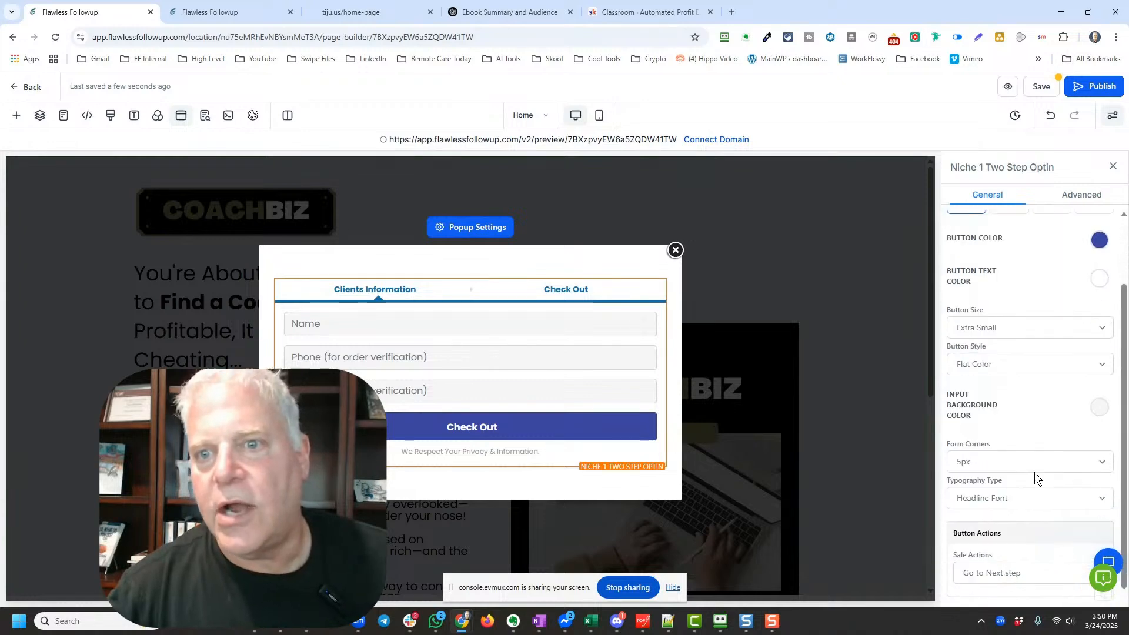
pyautogui.click(676, 251)
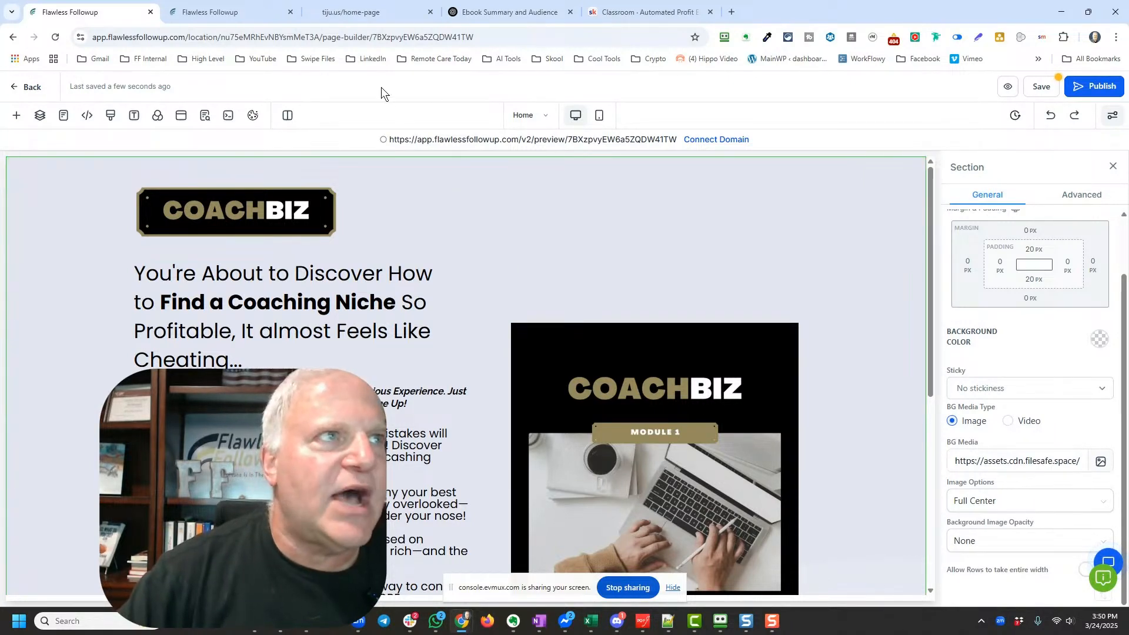
pyautogui.click(1041, 88)
pyautogui.scroll(2, 1125, 300)
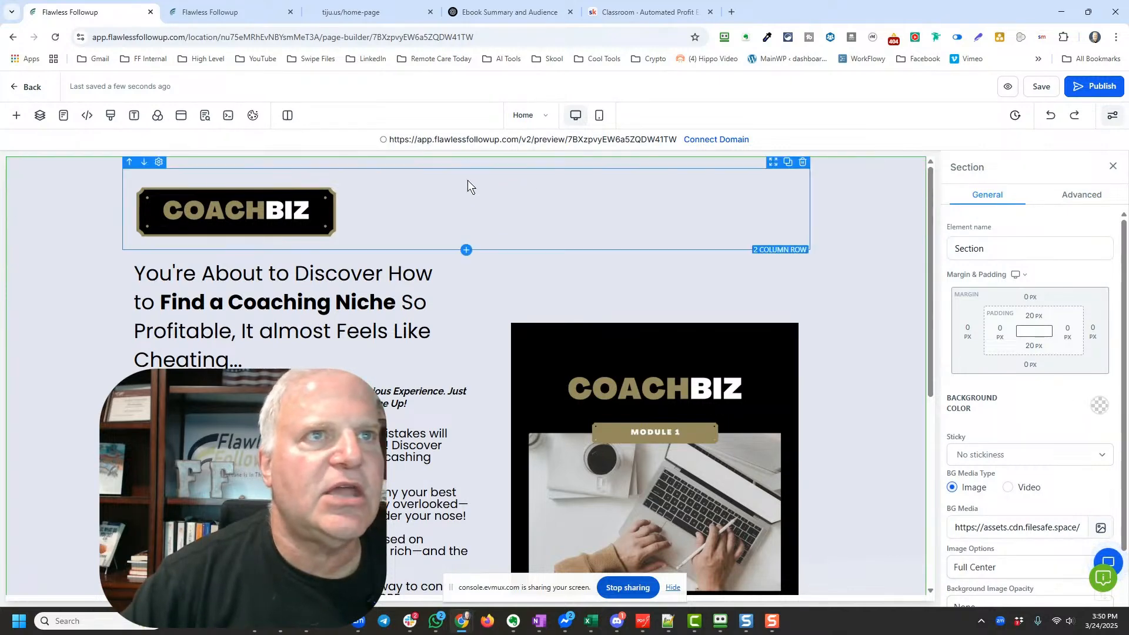
# Return to the Strategic Coaching funnel and enter "Lead Magnet Picking A Niche" as the Home step's name in its publishing settings
pyautogui.click(33, 88)
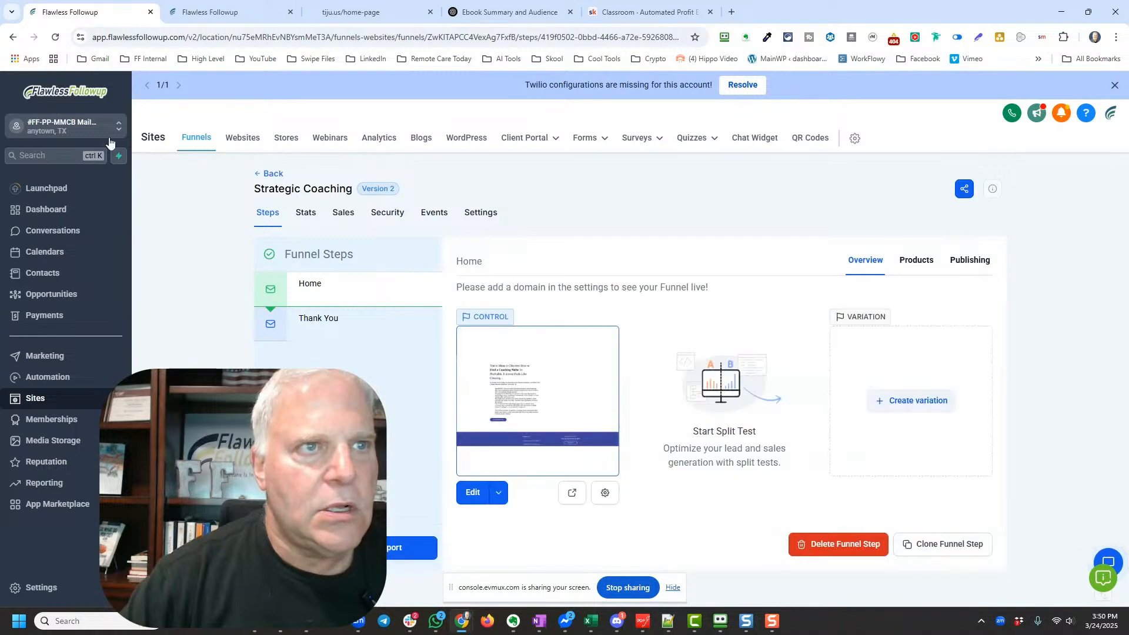
pyautogui.click(963, 267)
pyautogui.click(626, 325)
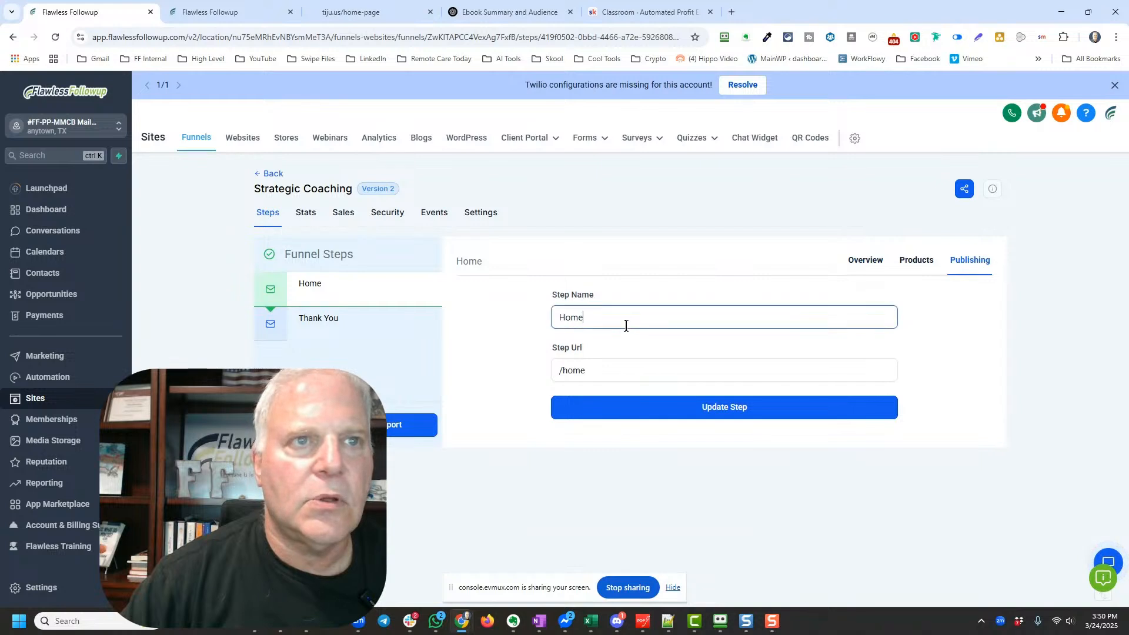
pyautogui.doubleClick(626, 325)
pyautogui.write('N')
pyautogui.press('BackSpace')
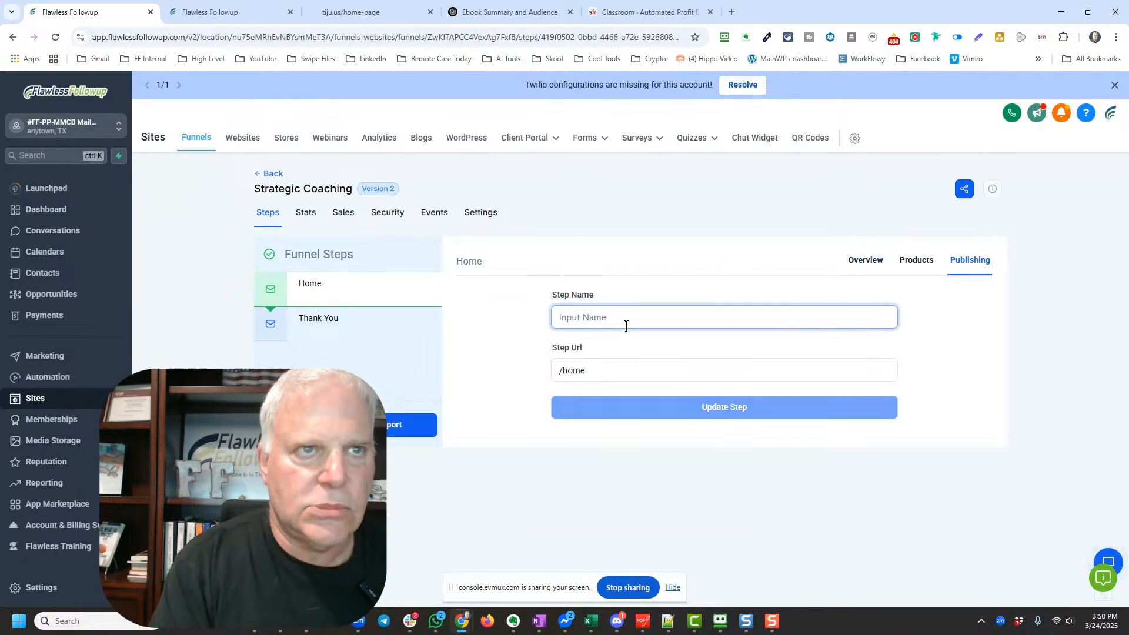
pyautogui.write('Lead Magnet Nic')
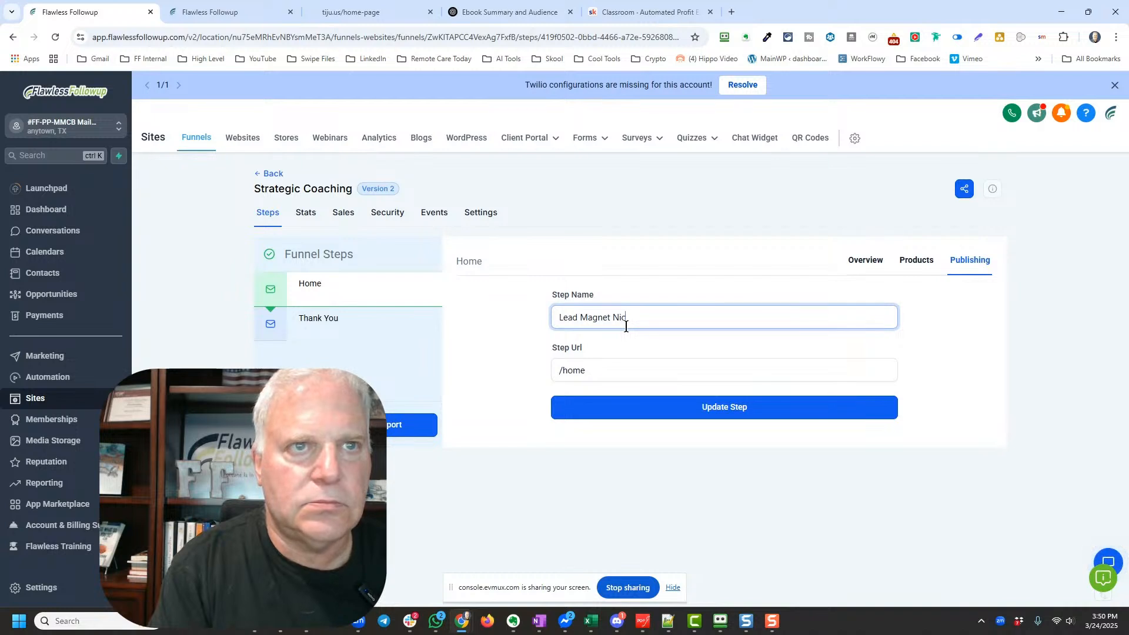
pyautogui.write('he 1')
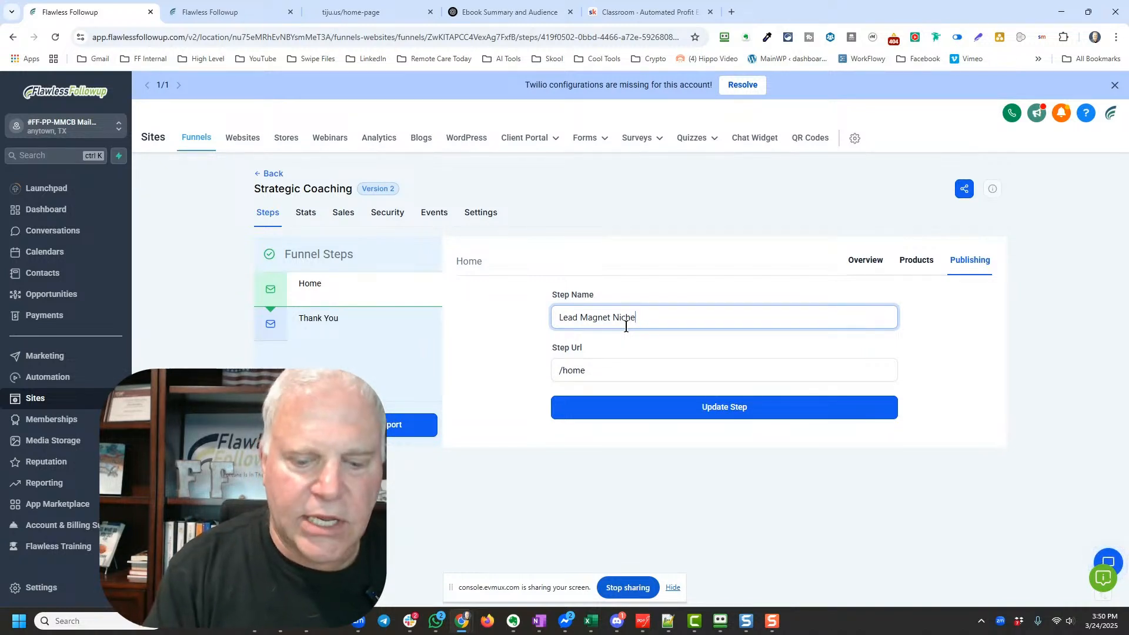
pyautogui.press('BackSpace')
pyautogui.press('BackSpace')
pyautogui.press('BackSpace')
pyautogui.press('BackSpace')
pyautogui.press('BackSpace')
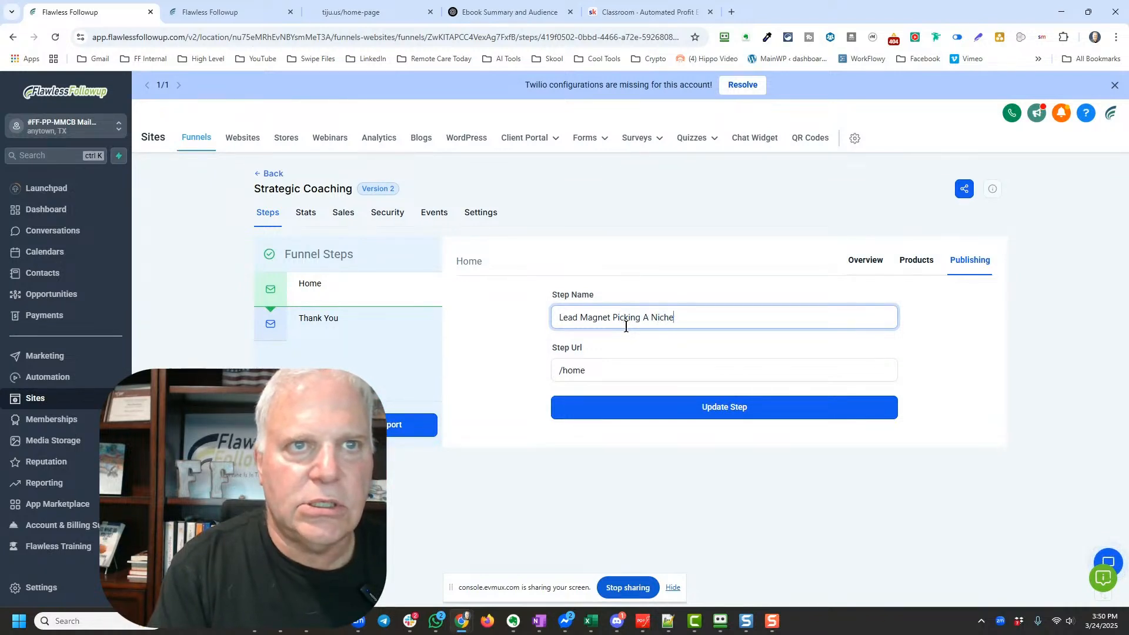
# Update the Home step so its new name in the publishing settings is applied
pyautogui.click(775, 517)
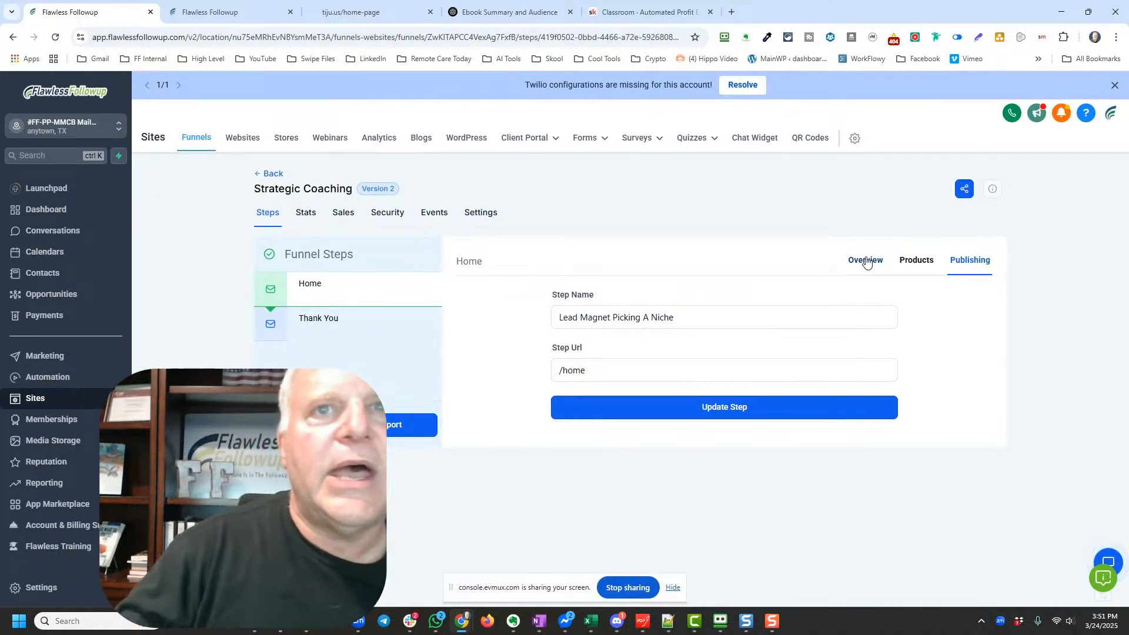
pyautogui.click(732, 412)
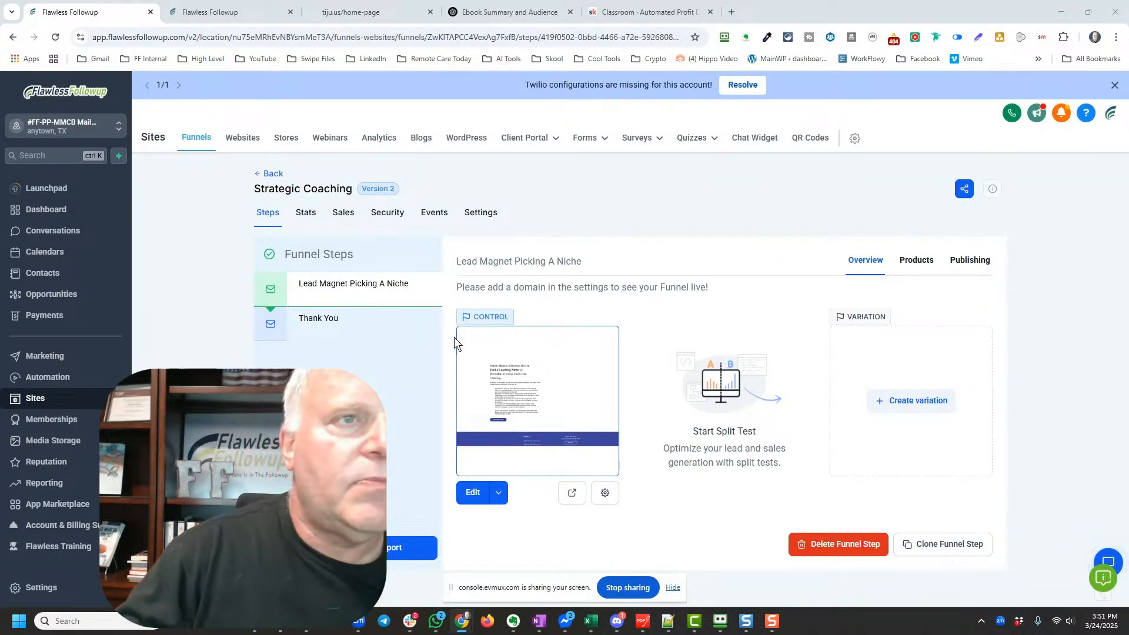
# Check the other Strategic Coaching funnel from the funnel list and reopen the one containing the Lead Magnet Picking A Niche step
pyautogui.click(274, 174)
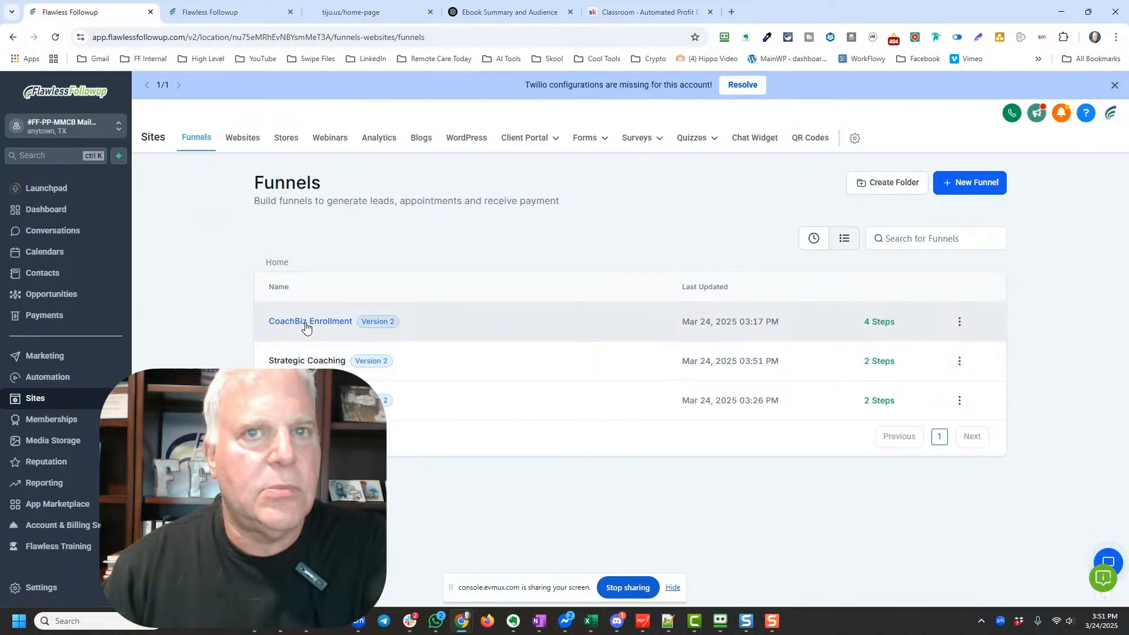
pyautogui.click(318, 361)
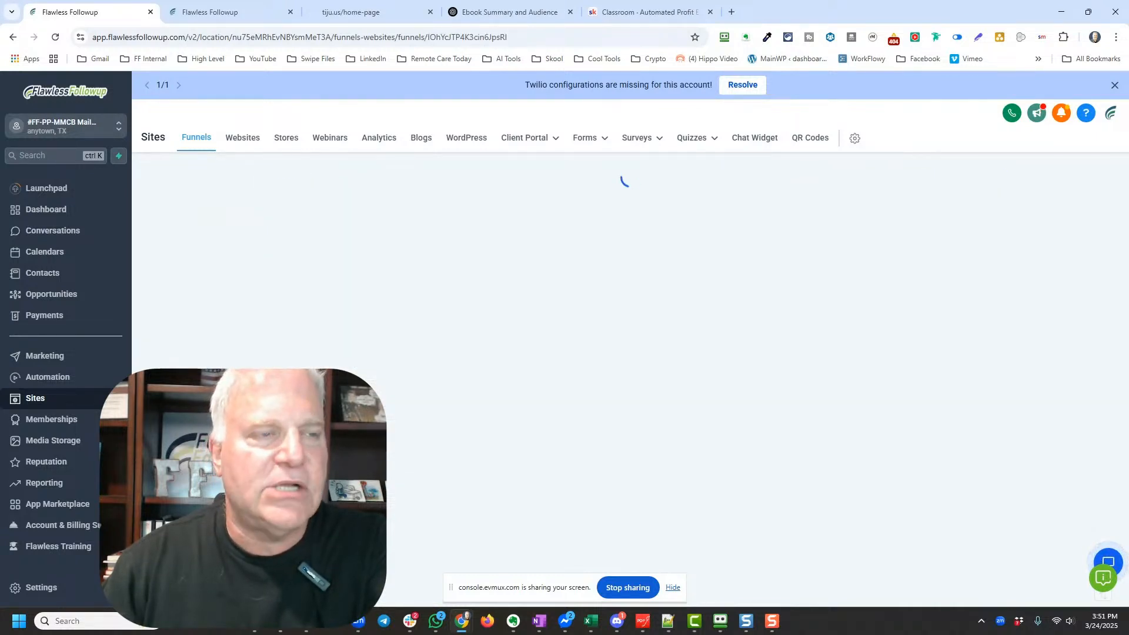
pyautogui.click(271, 173)
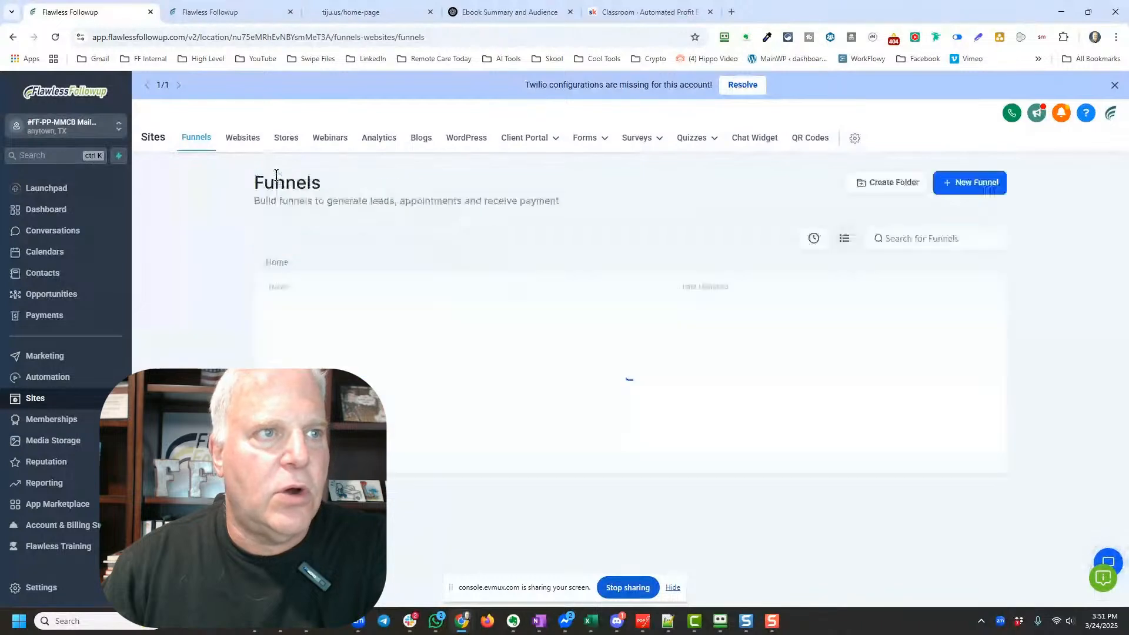
pyautogui.click(316, 361)
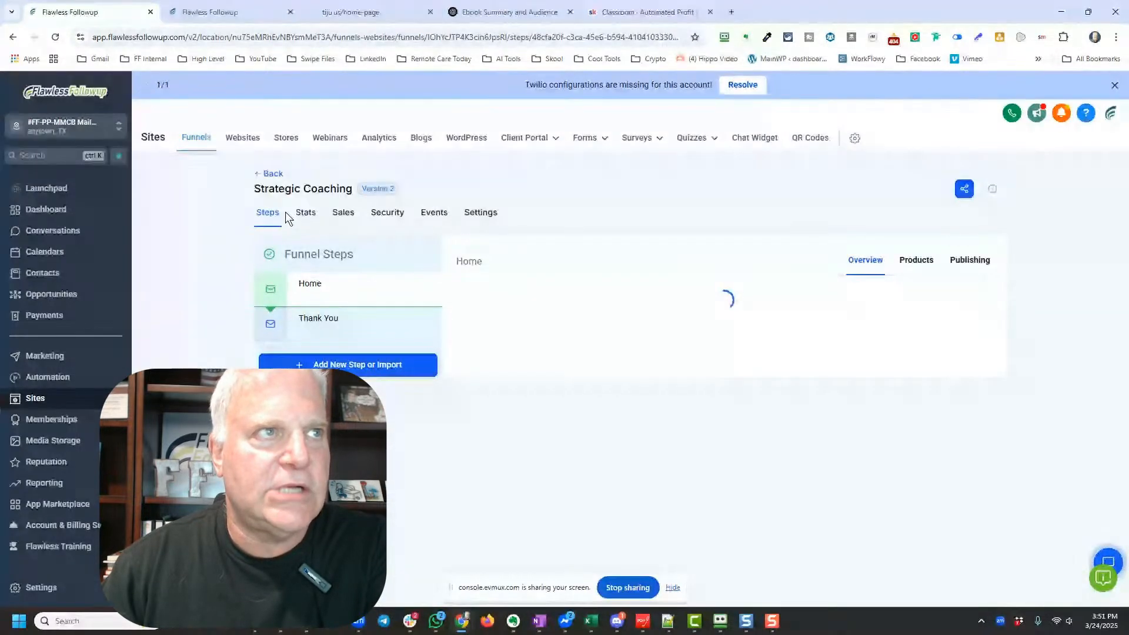
pyautogui.click(267, 174)
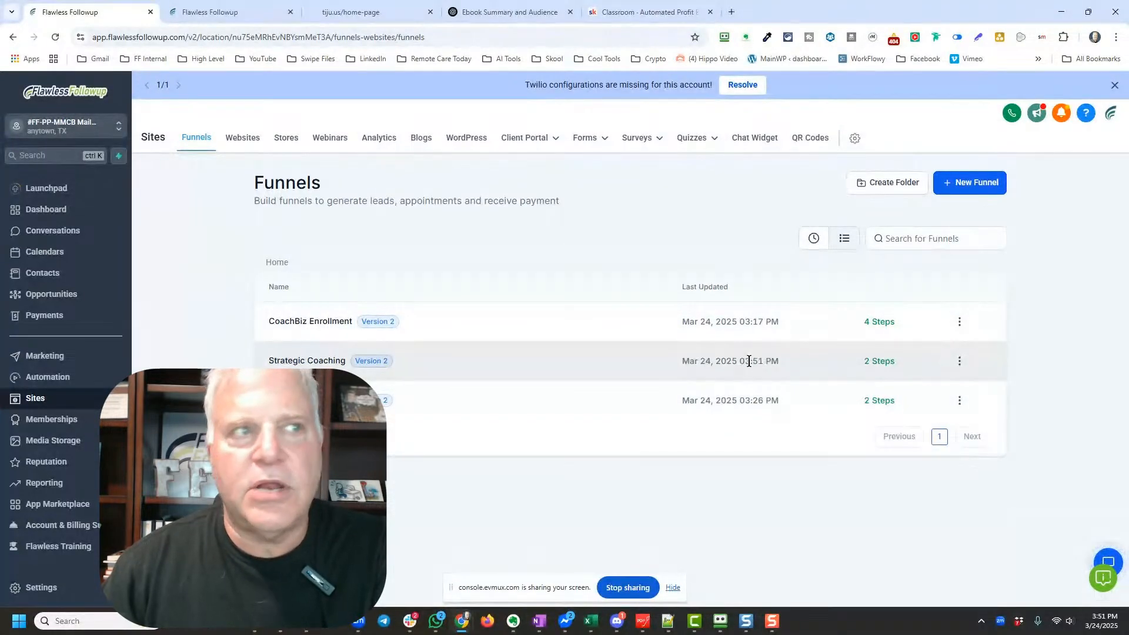
pyautogui.click(321, 363)
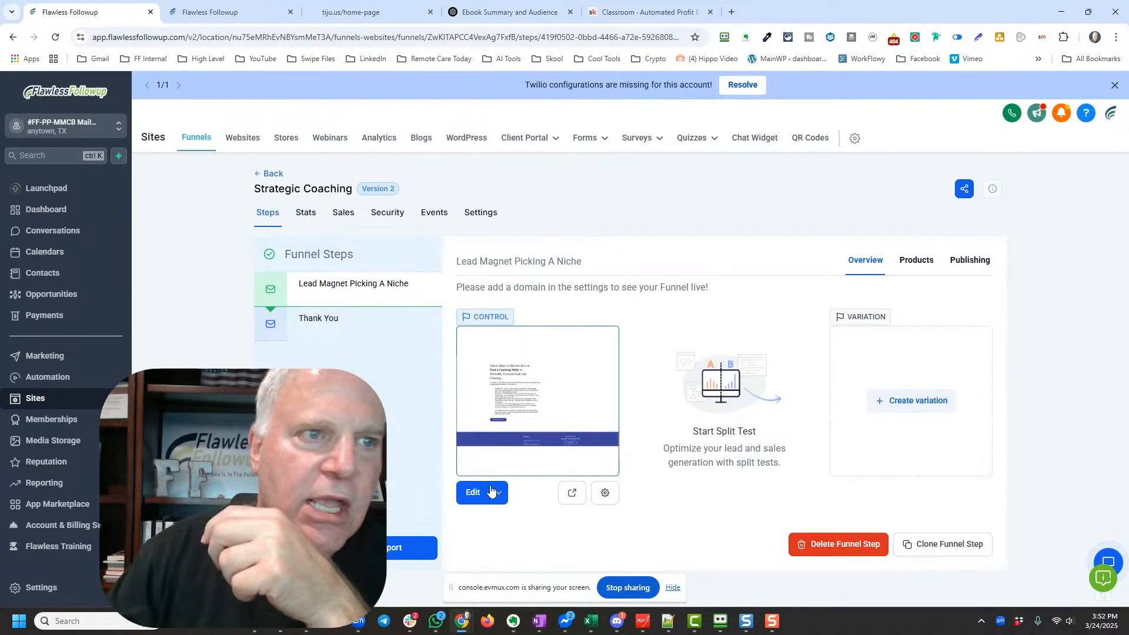
# Clone the Lead Magnet Picking A Niche step into the CoachBiz Enrollment funnel, choosing the #FF-PP-MMCB MailMentor CoachBiz location
pyautogui.click(933, 546)
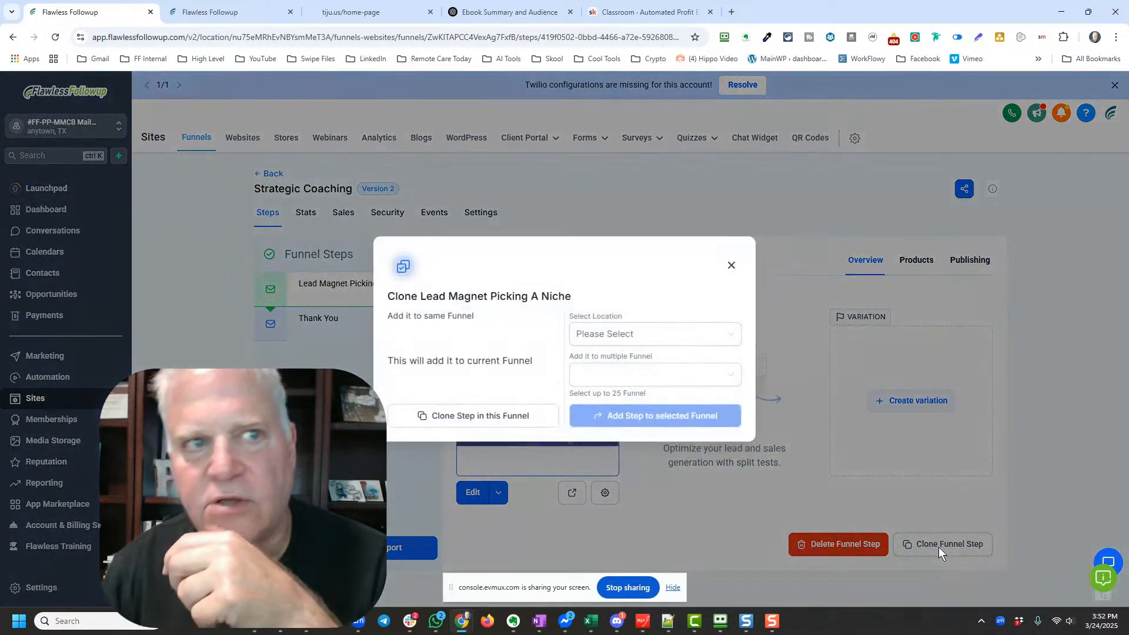
pyautogui.click(600, 340)
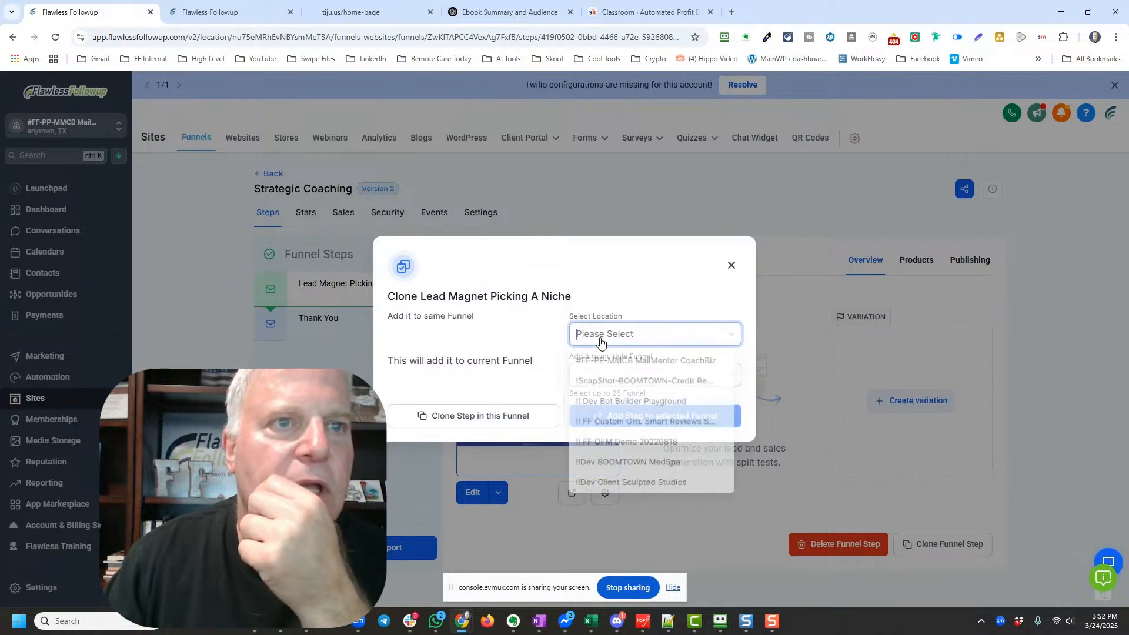
pyautogui.click(640, 363)
pyautogui.click(635, 381)
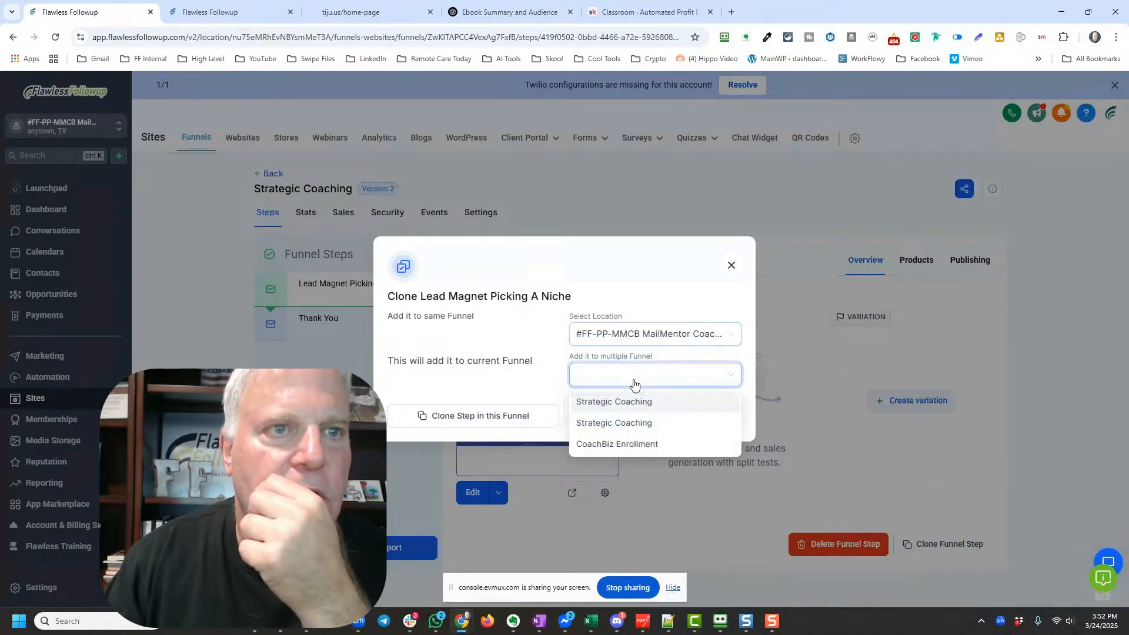
pyautogui.click(632, 444)
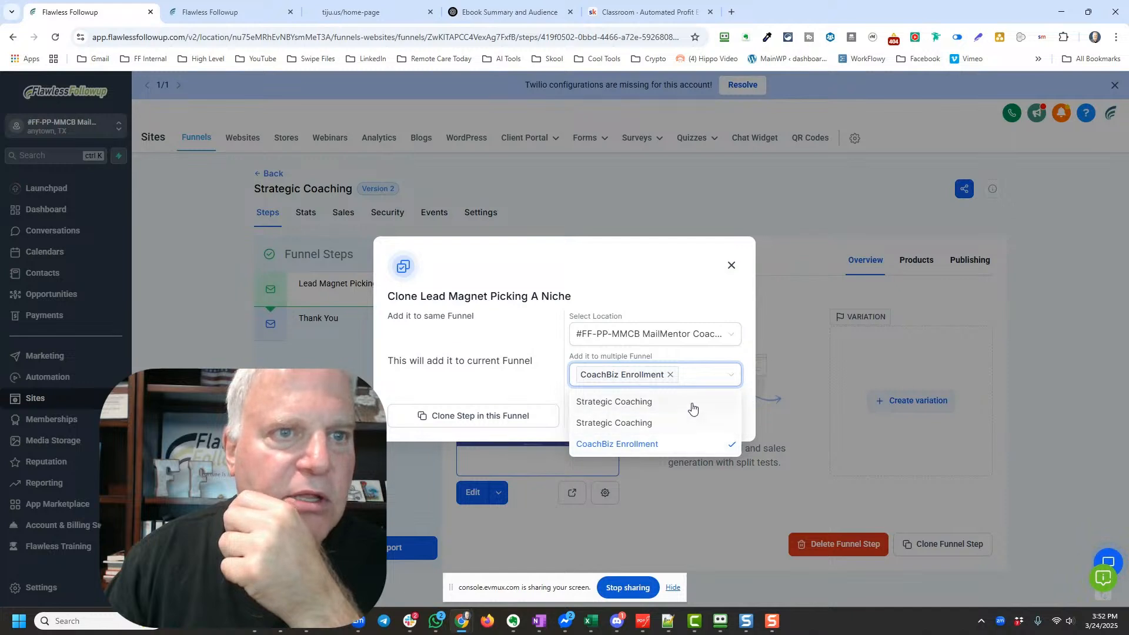
pyautogui.click(663, 270)
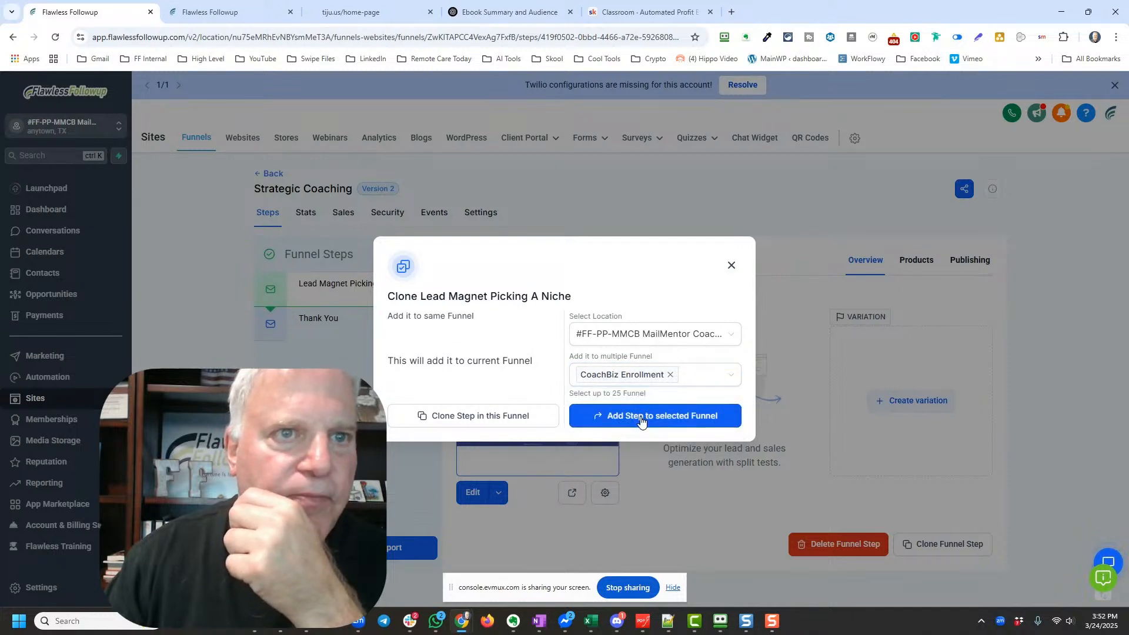
pyautogui.click(640, 416)
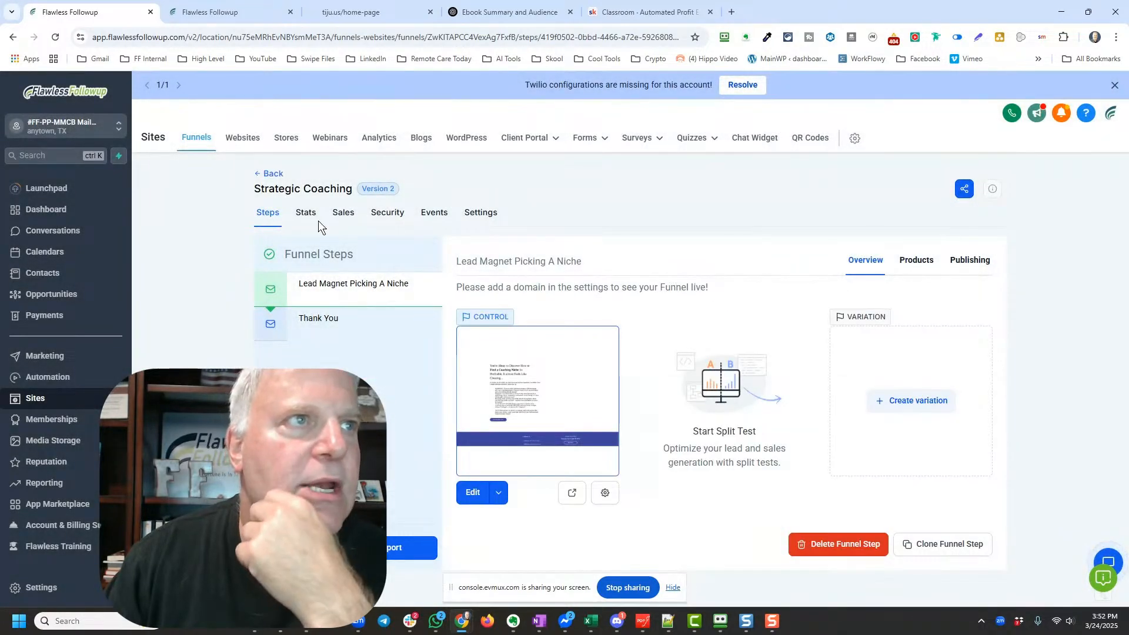
# Open the CoachBiz Enrollment funnel and move the cloned Lead Magnet Picking A Niche step to the start, before CoachBiz Offer
pyautogui.click(273, 174)
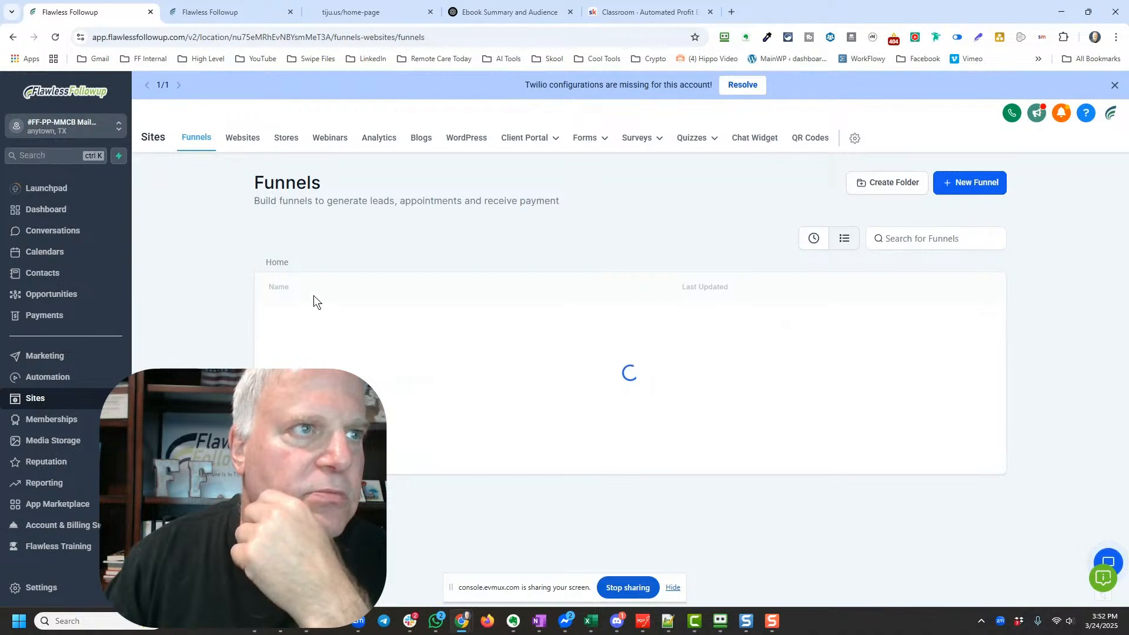
pyautogui.click(325, 322)
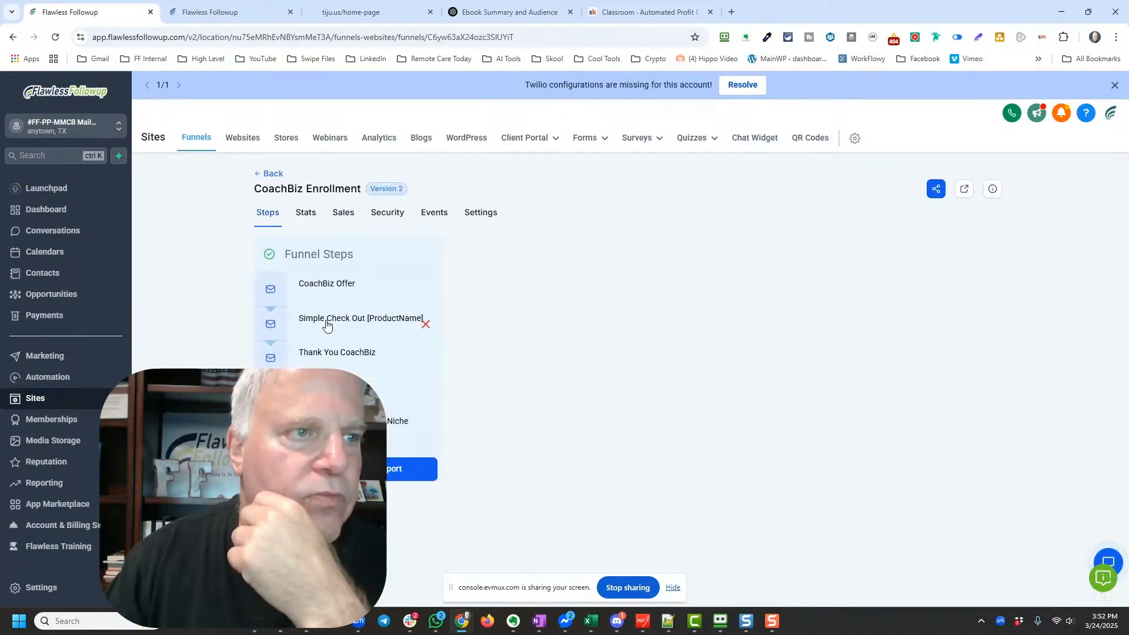
pyautogui.moveTo(400, 421)
pyautogui.mouseDown()
pyautogui.moveTo(341, 321)
pyautogui.moveTo(377, 294)
pyautogui.moveTo(344, 296)
pyautogui.mouseUp()
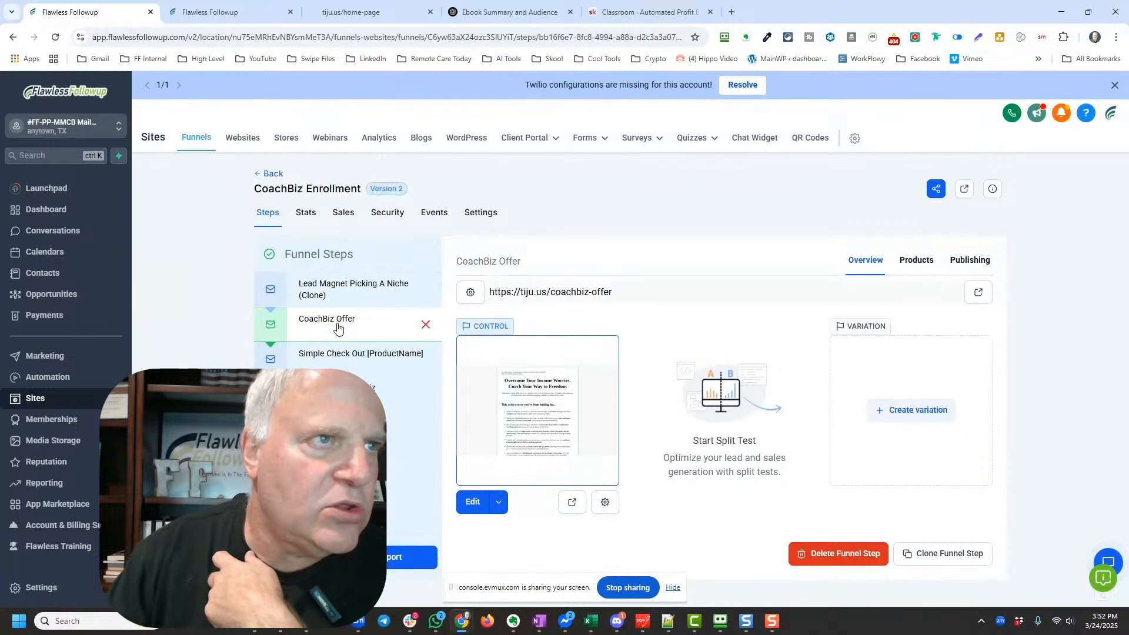
# Open the cloned lead magnet page for editing, review its popup form's settings and sale action, and return to the funnel
pyautogui.click(354, 292)
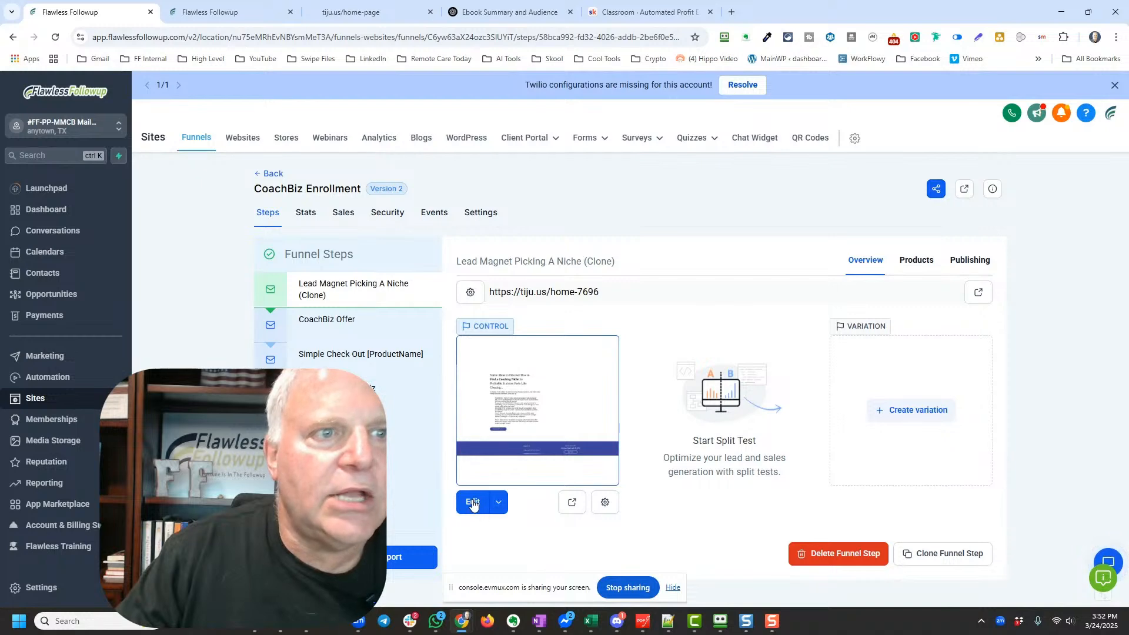
pyautogui.click(473, 503)
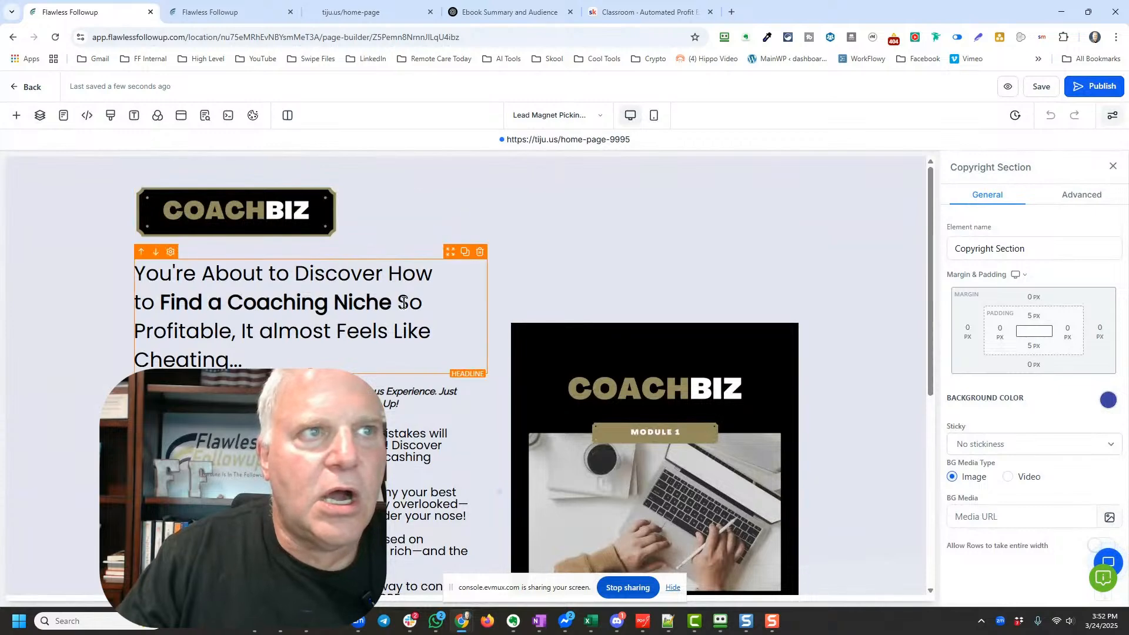
pyautogui.click(182, 117)
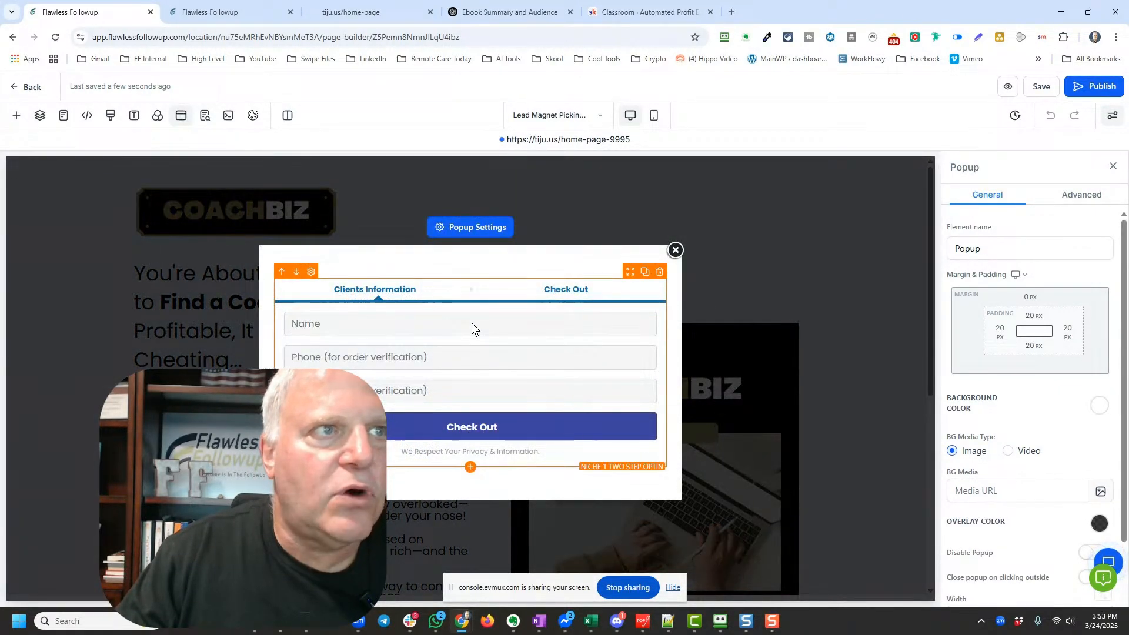
pyautogui.click(310, 272)
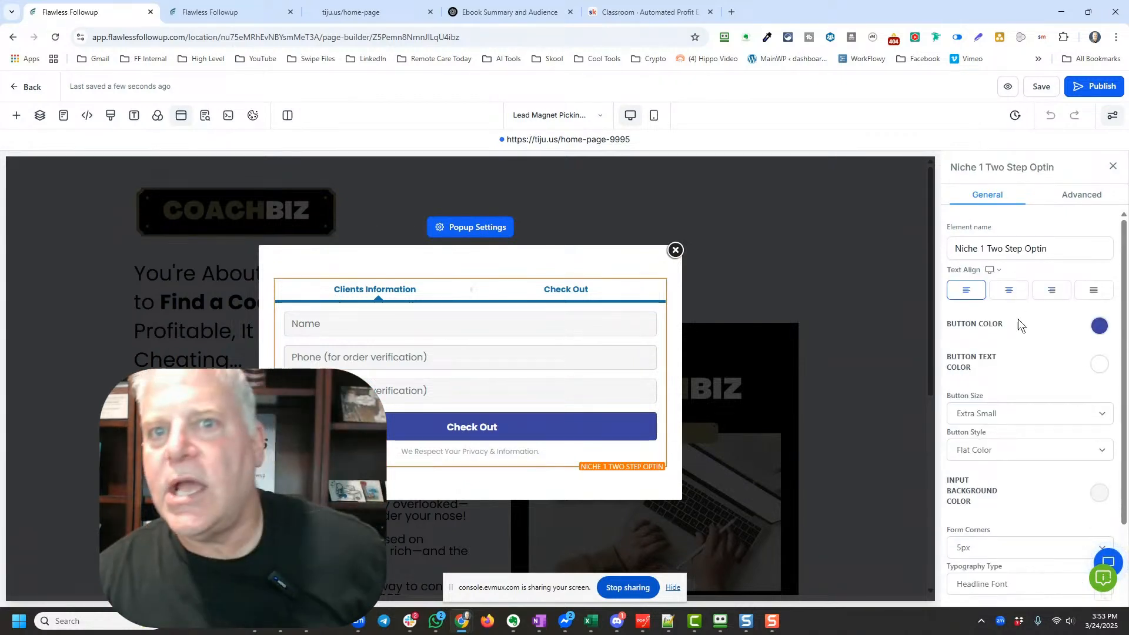
pyautogui.scroll(-3, 1018, 373)
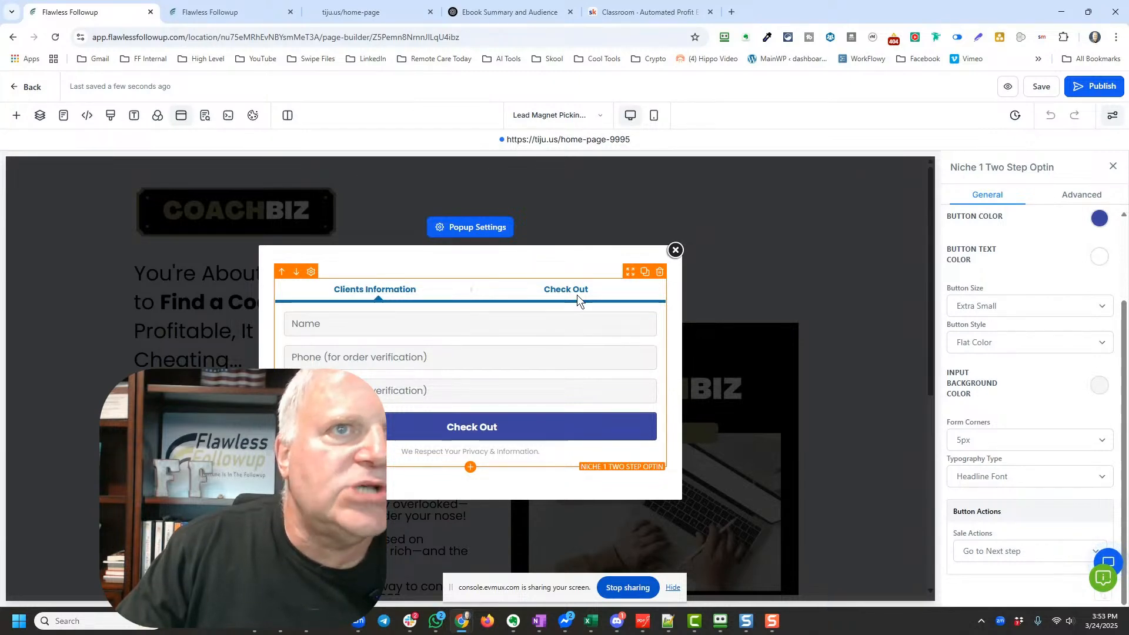
pyautogui.click(676, 251)
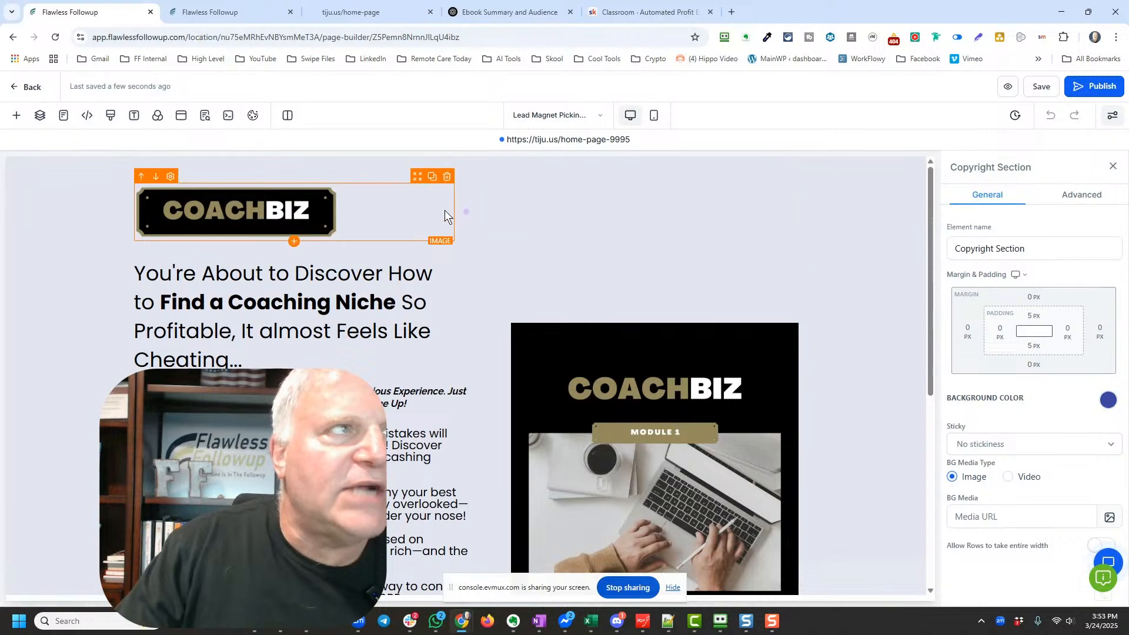
pyautogui.click(32, 87)
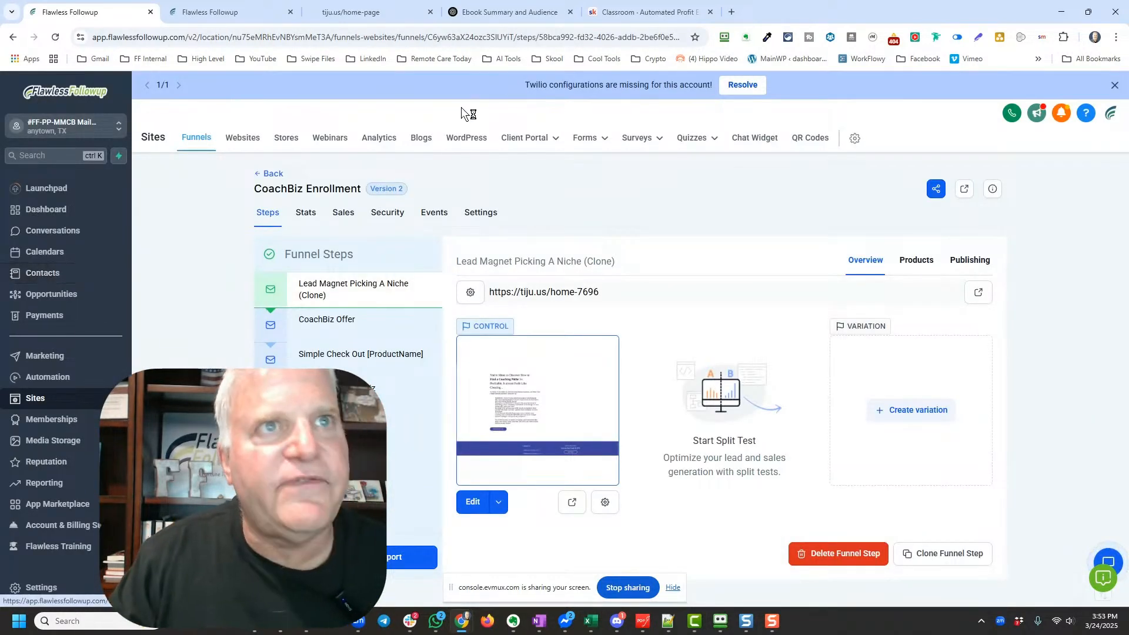
# Create a new form in the form builder and name it "Niche 1 Lead Magnet"
pyautogui.moveTo(593, 141)
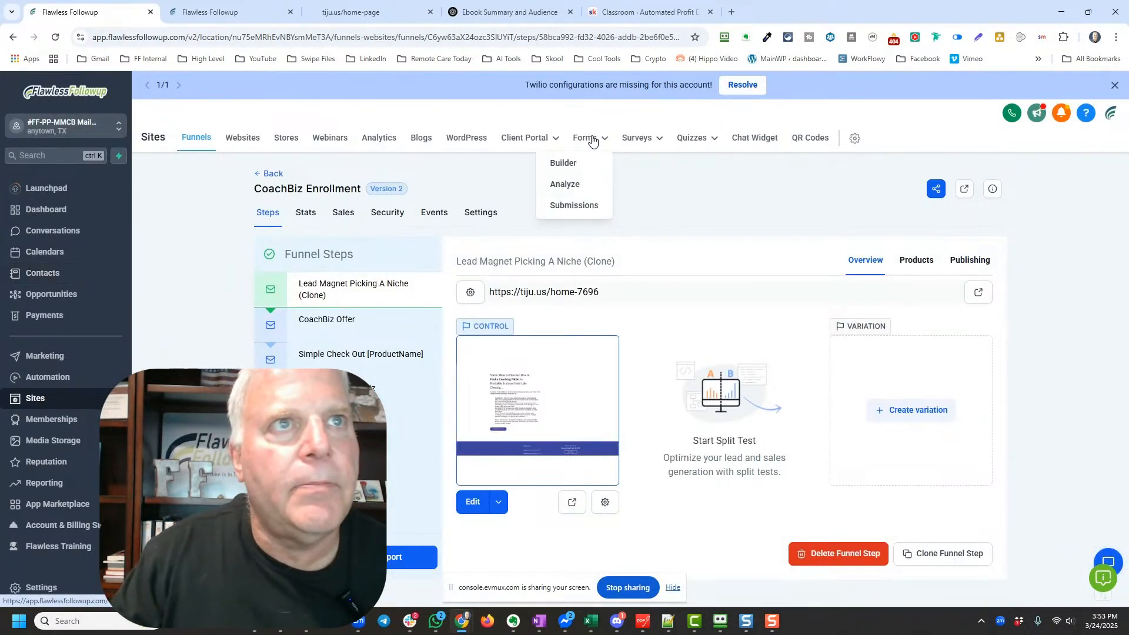
pyautogui.click(564, 163)
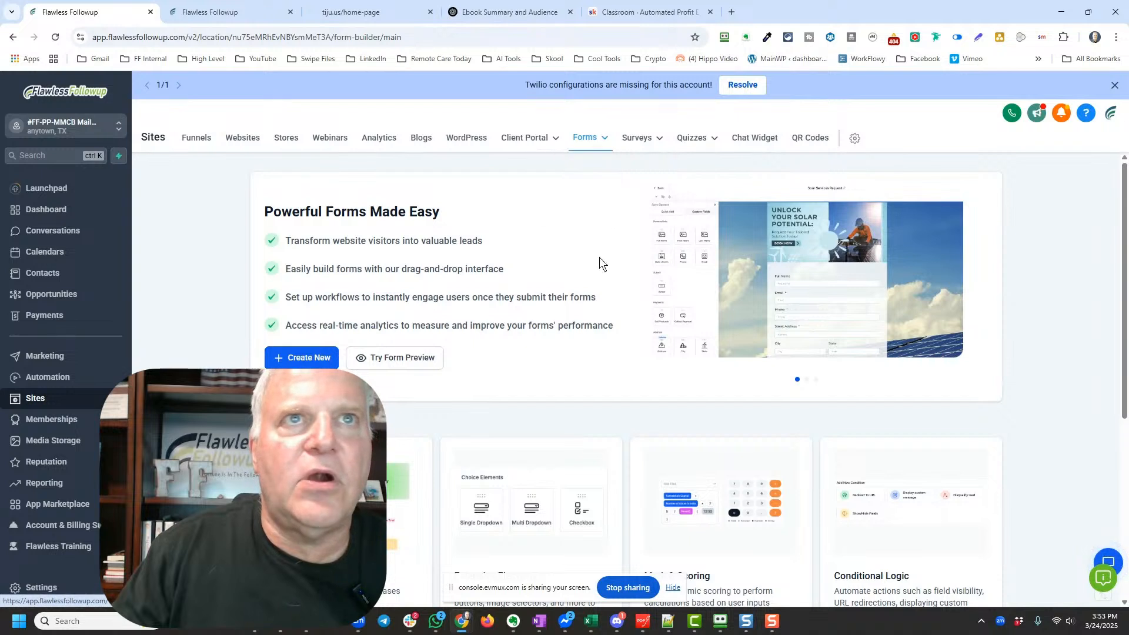
pyautogui.click(294, 358)
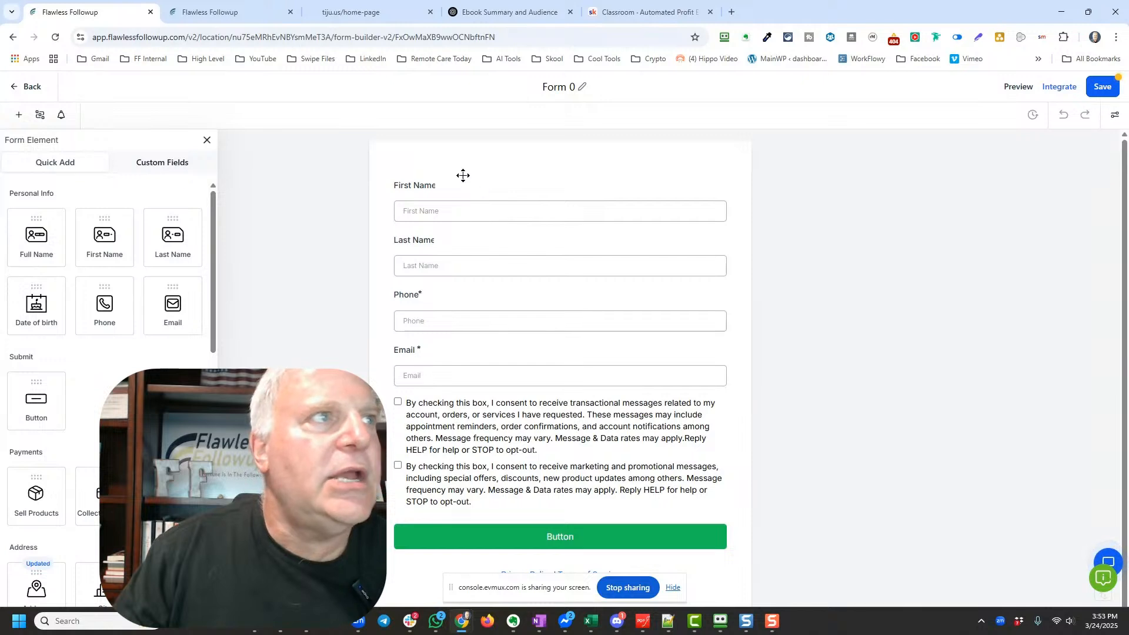
pyautogui.click(567, 87)
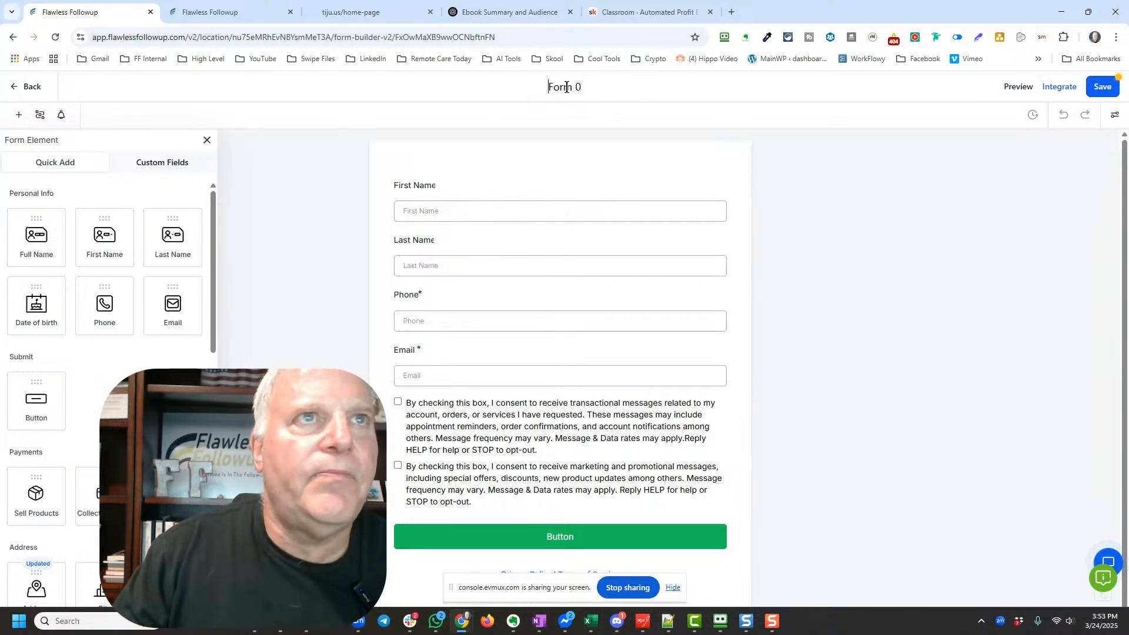
pyautogui.tripleClick(567, 87)
pyautogui.write('Niche 1')
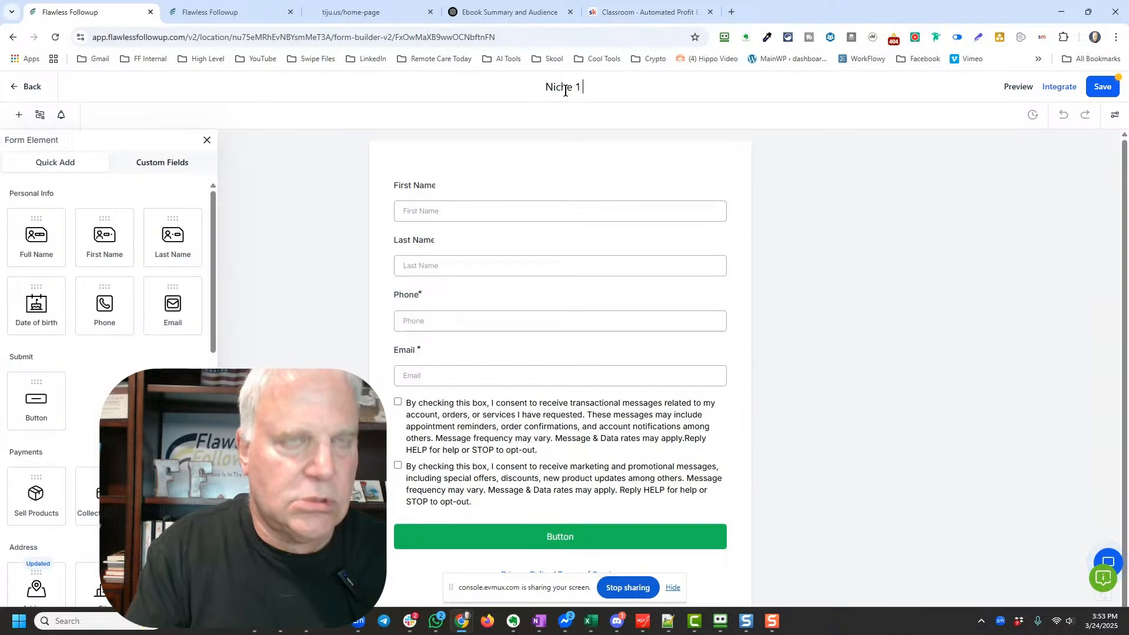
pyautogui.write(' Lead Magne')
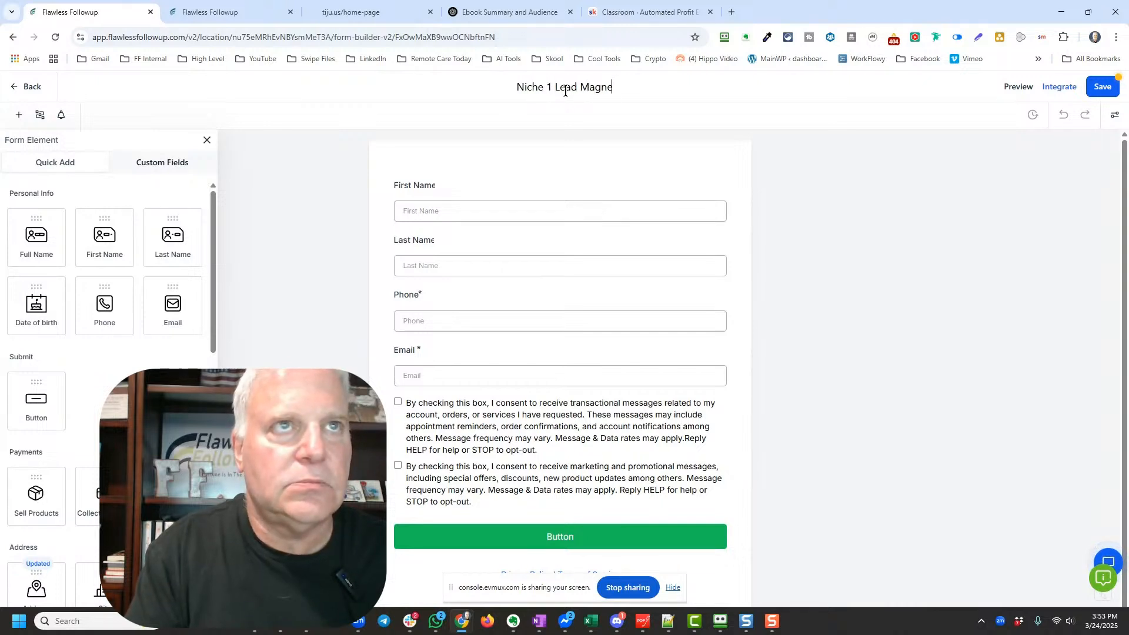
pyautogui.write('t')
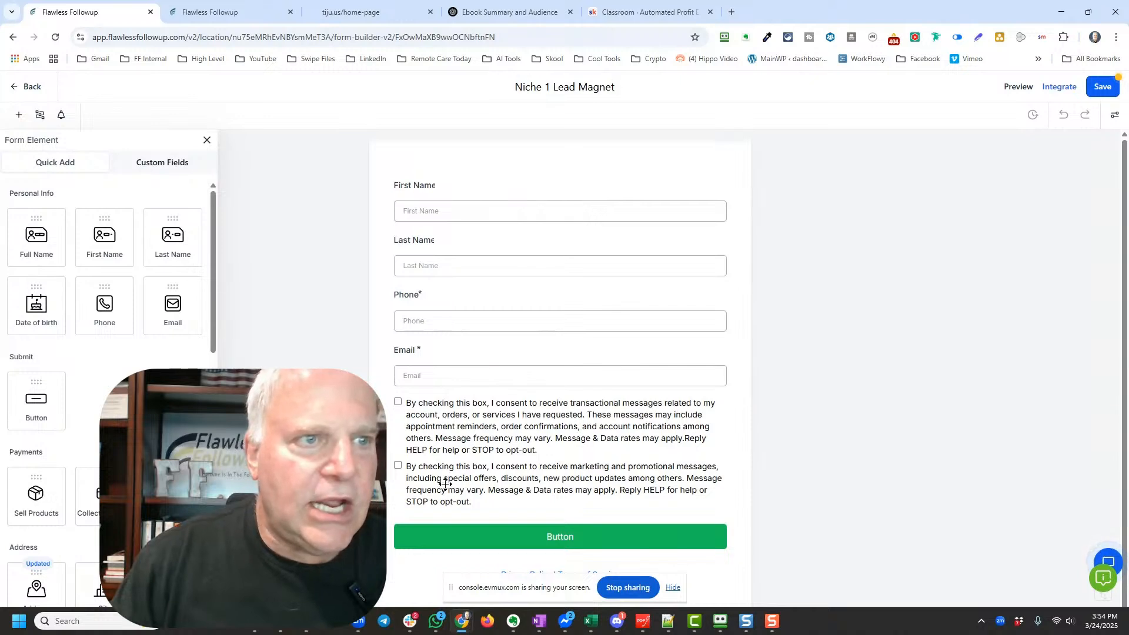
# Change the submit button text of the Niche 1 Lead Magnet form to "Download For Free!"
pyautogui.click(455, 416)
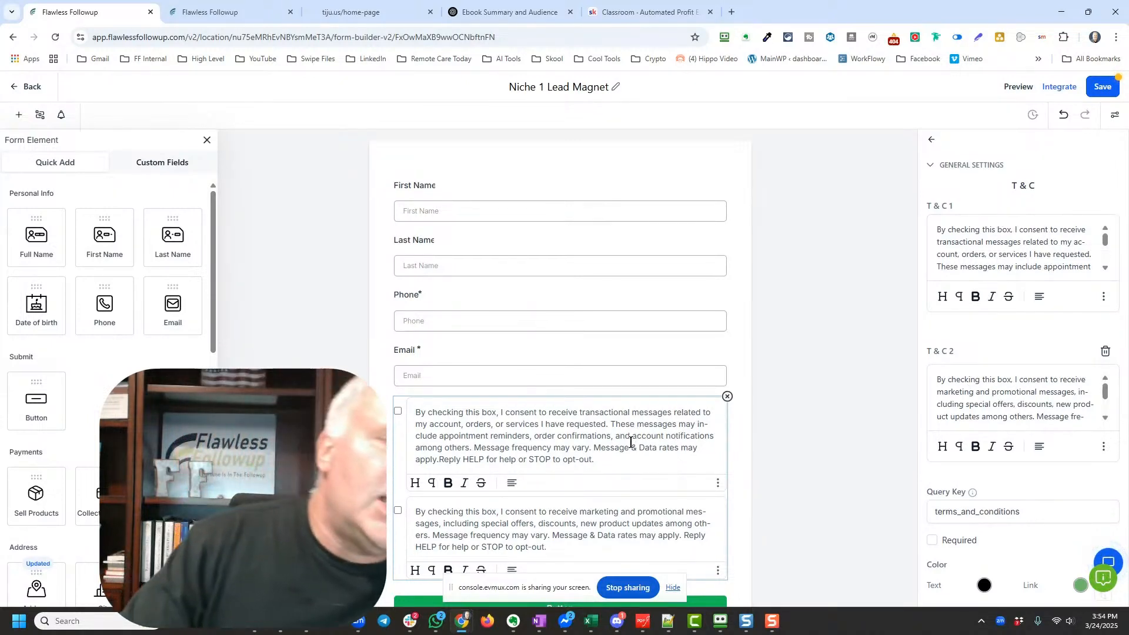
pyautogui.scroll(-2, 635, 447)
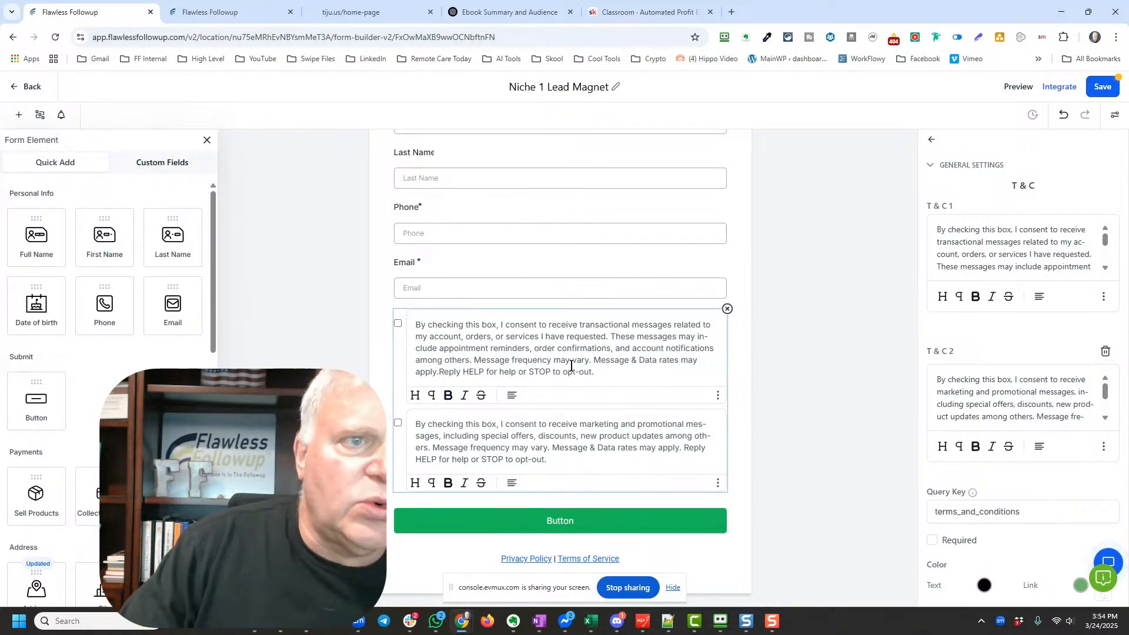
pyautogui.click(589, 527)
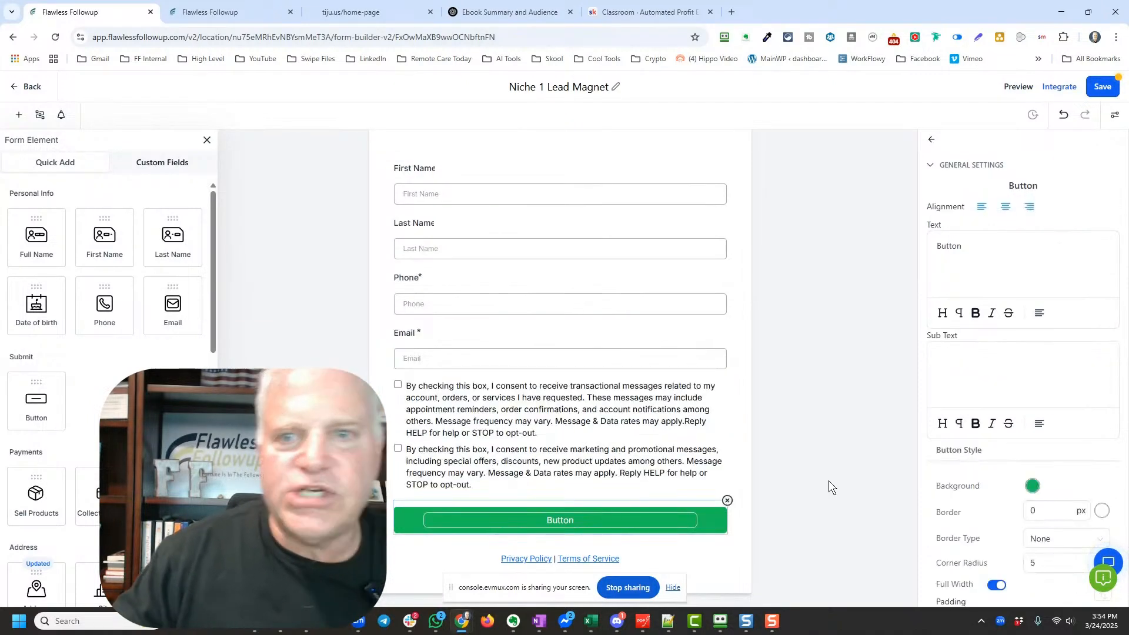
pyautogui.scroll(-9, 971, 484)
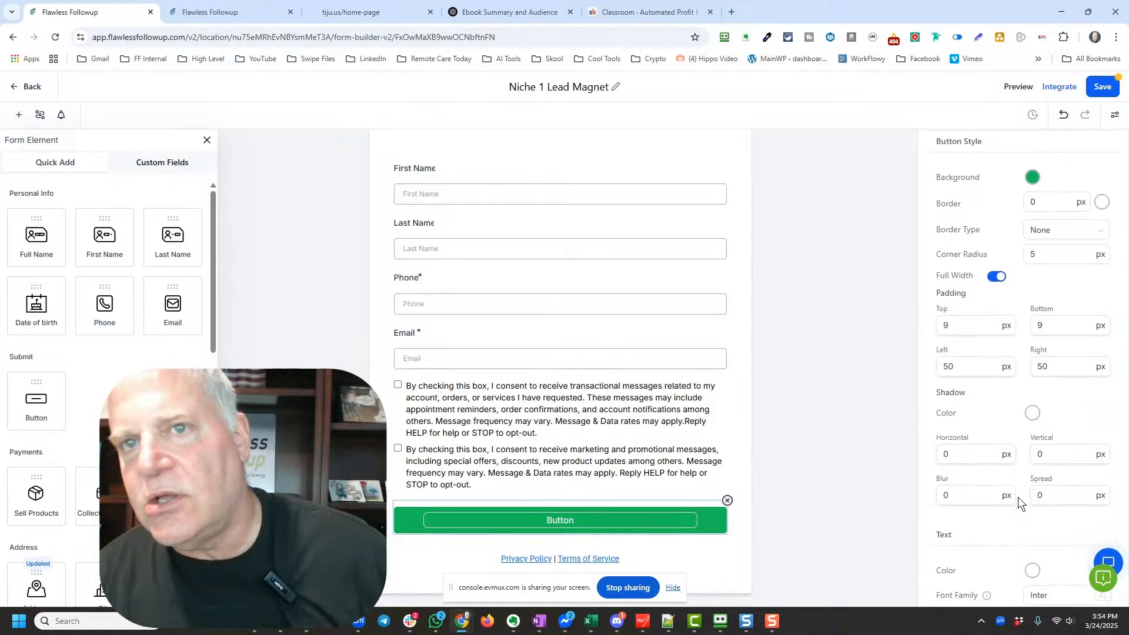
pyautogui.scroll(6, 1007, 503)
pyautogui.scroll(3, 1006, 503)
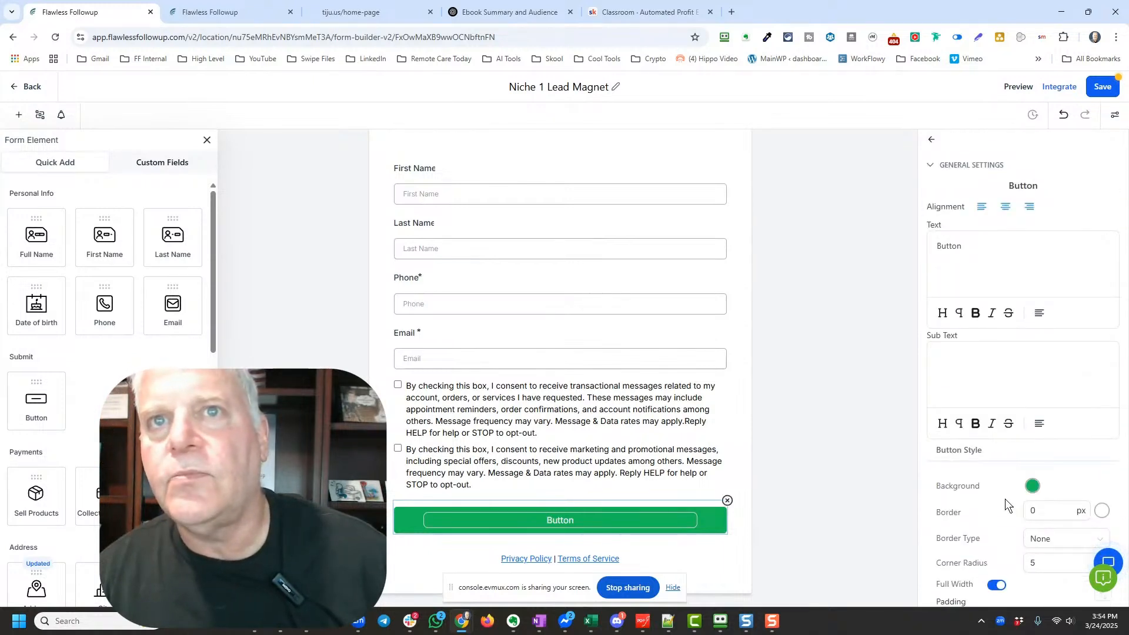
pyautogui.doubleClick(956, 247)
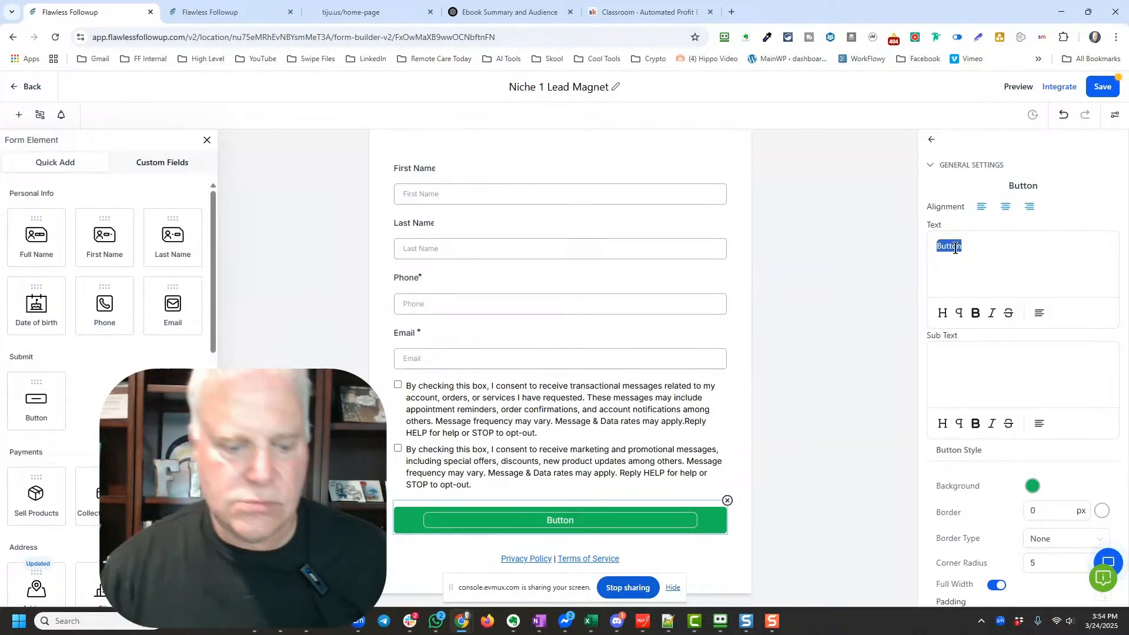
pyautogui.write('Do')
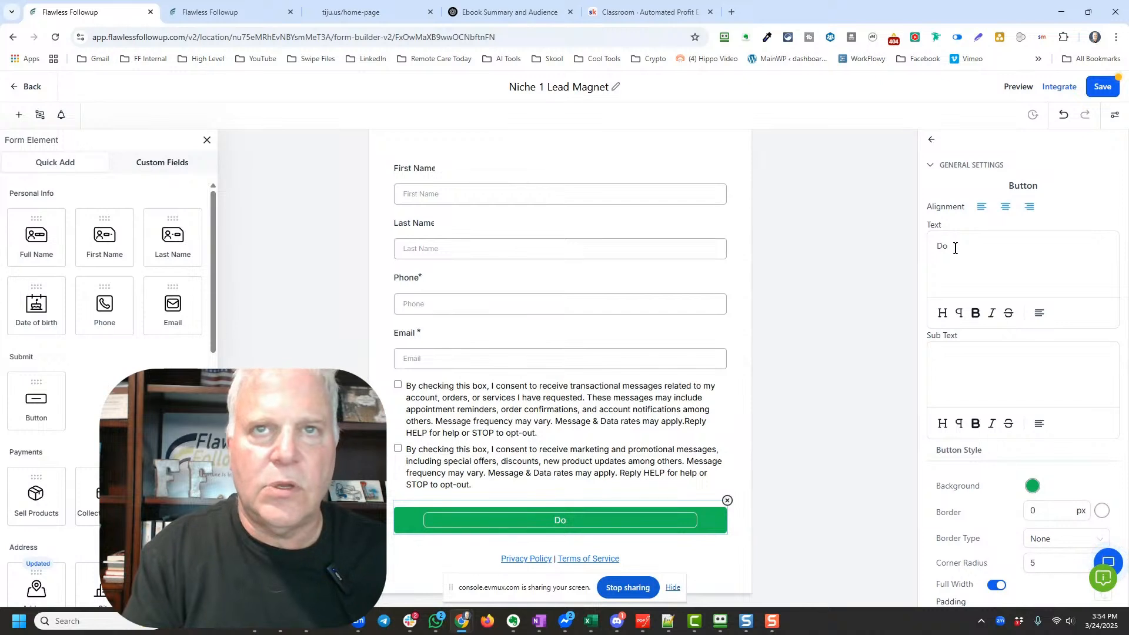
pyautogui.write('wnlo')
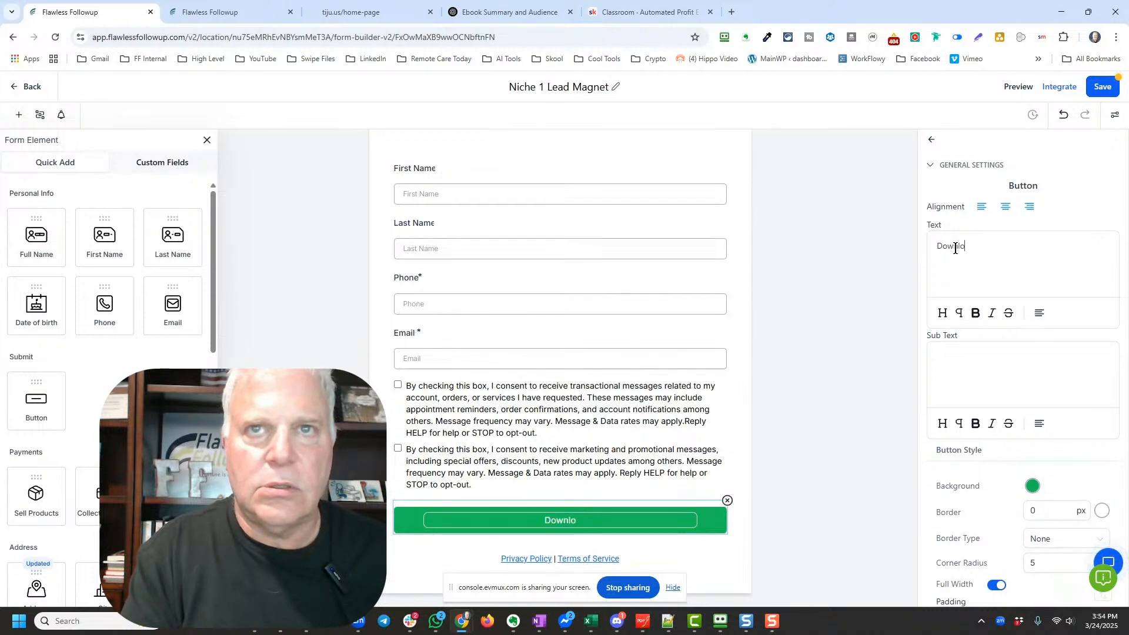
pyautogui.write('ad For Fr')
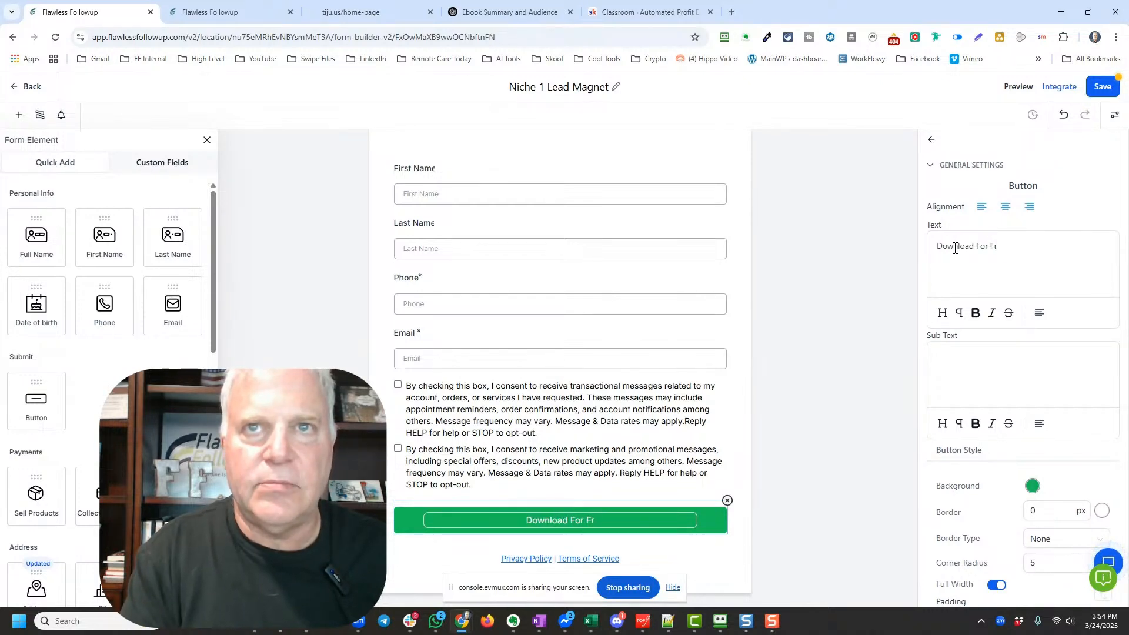
pyautogui.write('ee!')
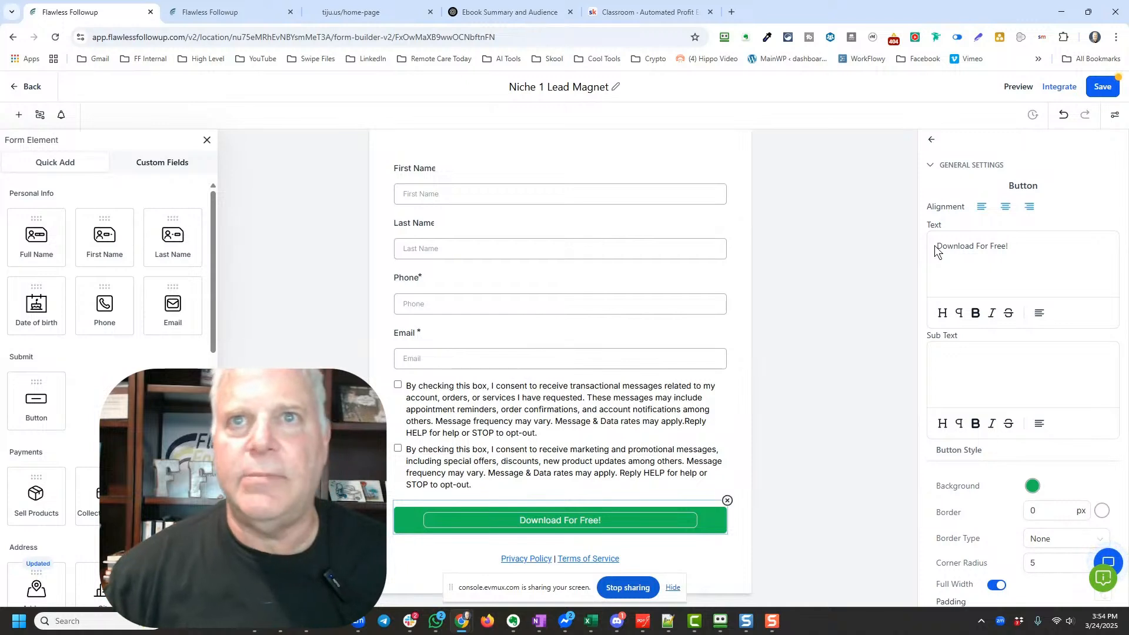
pyautogui.scroll(-2, 1002, 367)
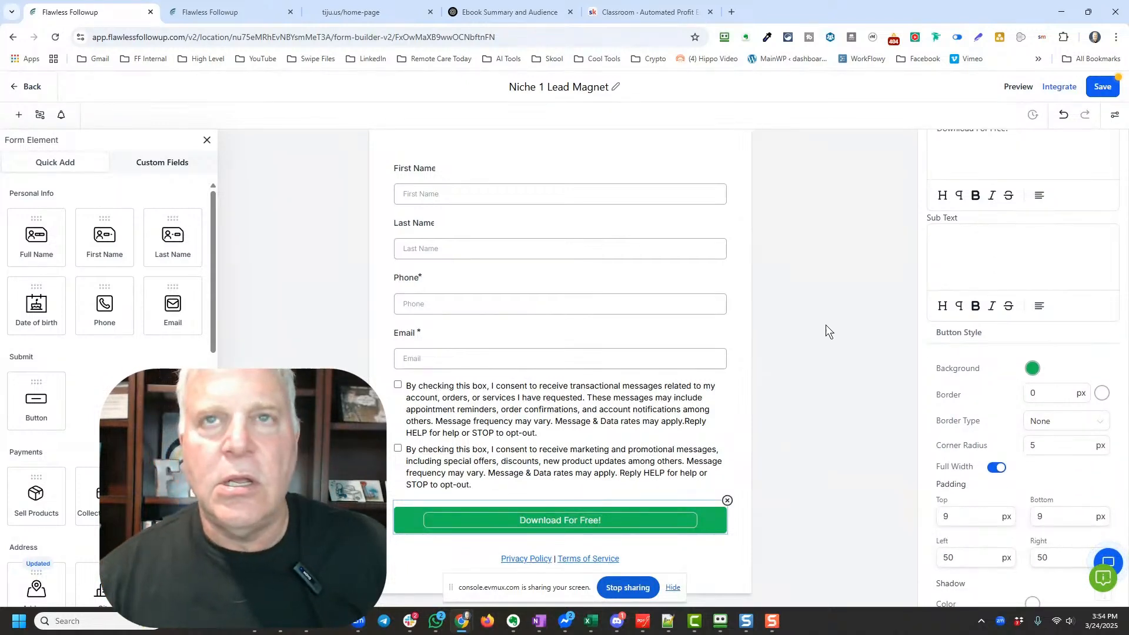
# Save the Niche 1 Lead Magnet form and return to the forms list
pyautogui.click(1093, 95)
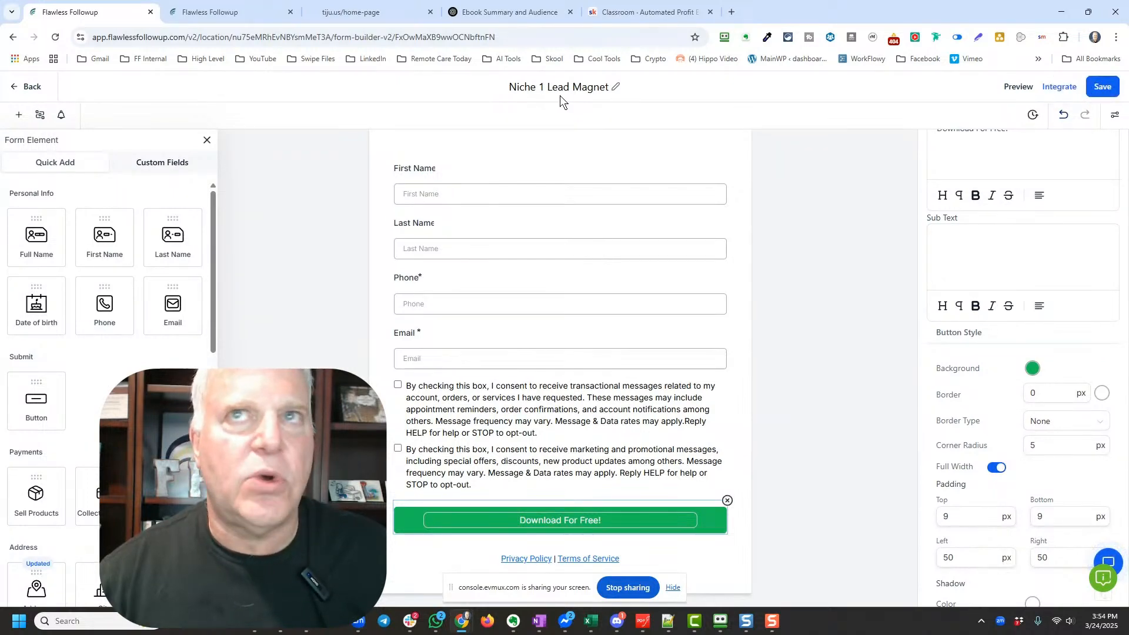
pyautogui.click(1101, 88)
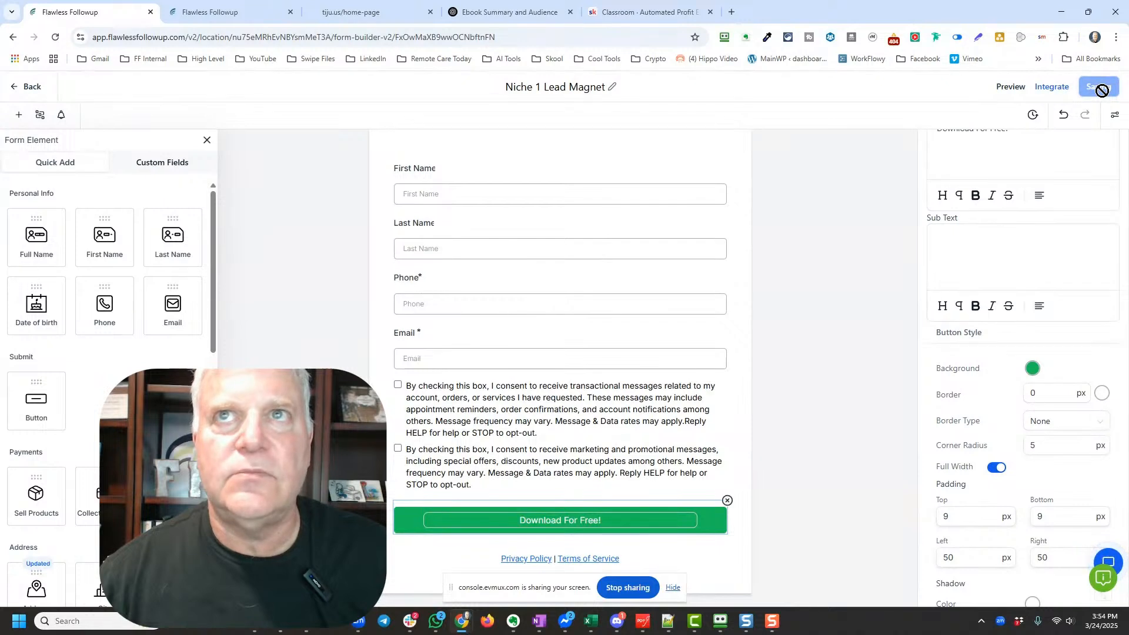
pyautogui.click(31, 88)
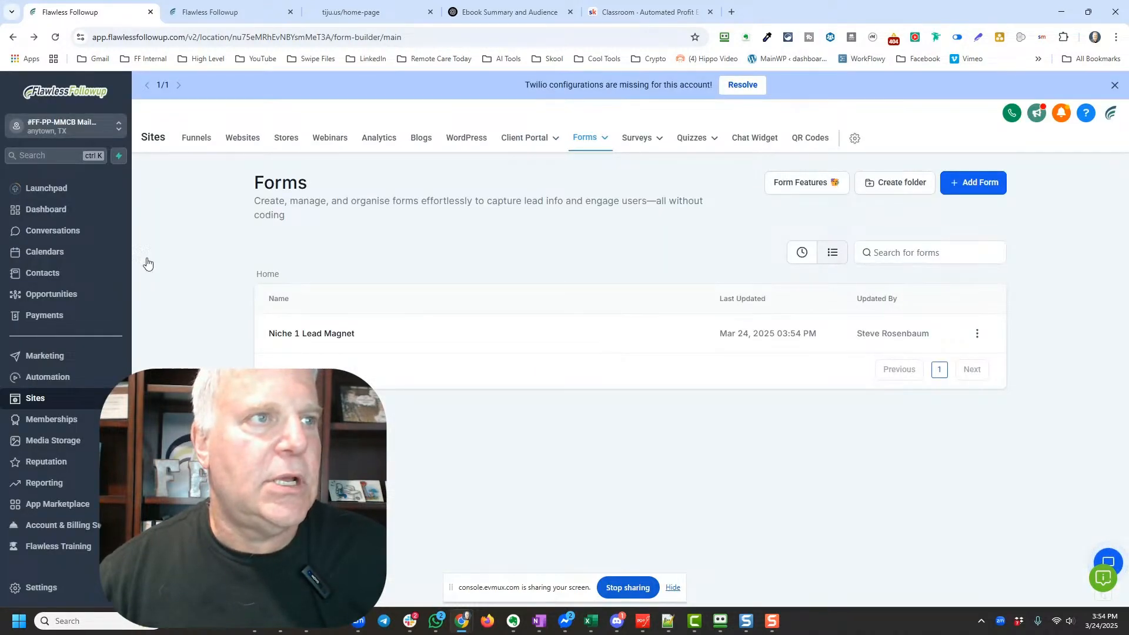
# Open the CoachBiz Enrollment funnel and edit the page of its cloned Lead Magnet Picking A Niche step
pyautogui.click(191, 143)
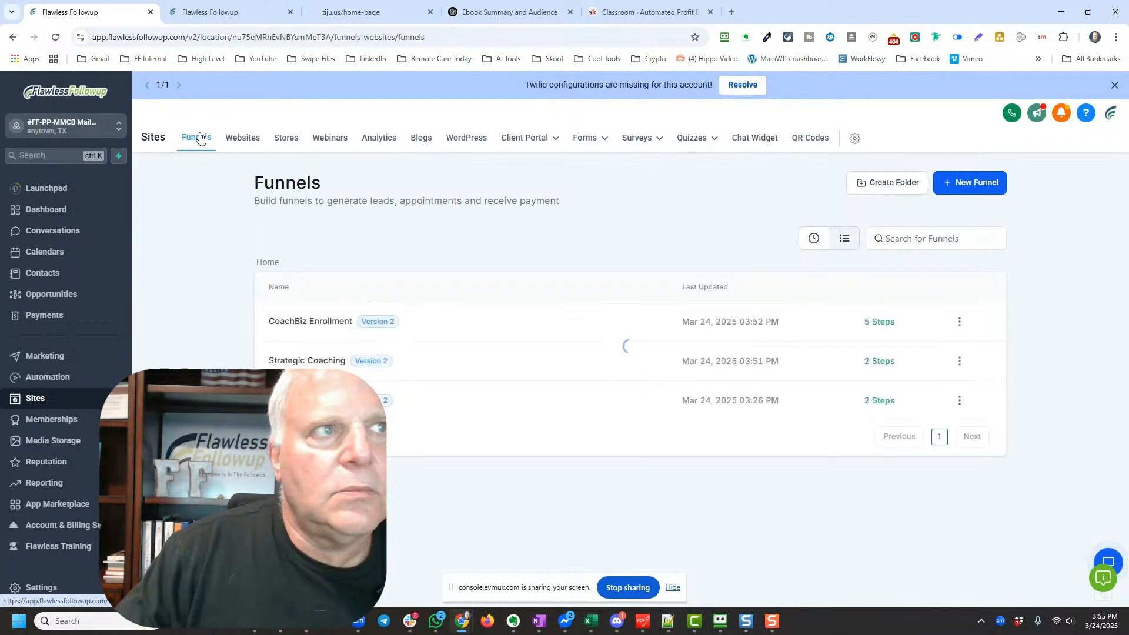
pyautogui.click(314, 323)
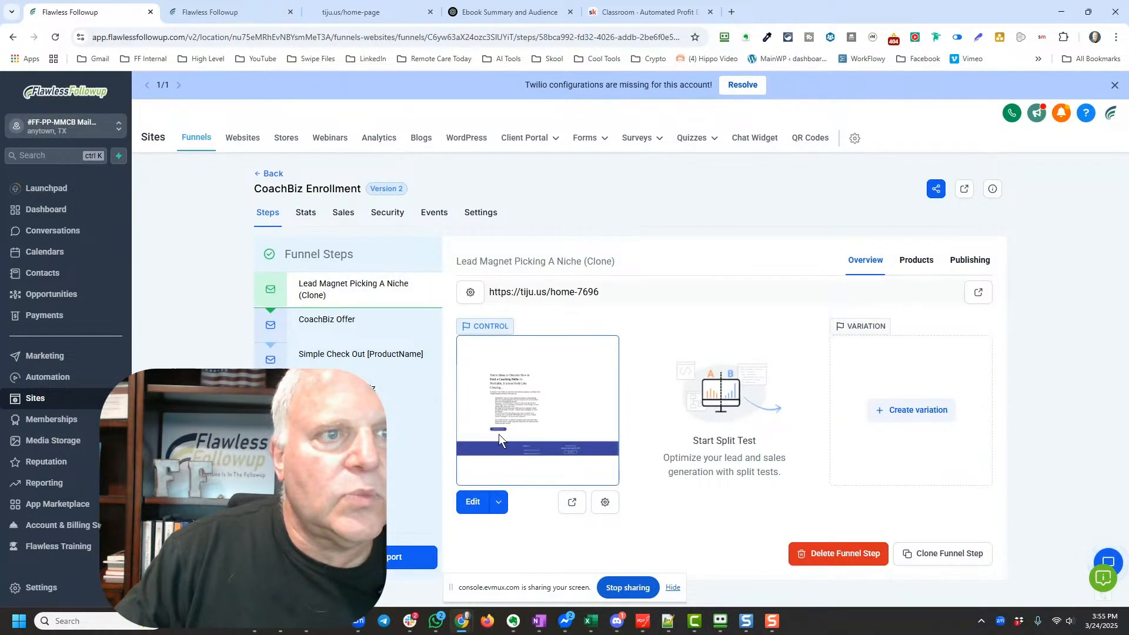
pyautogui.click(474, 502)
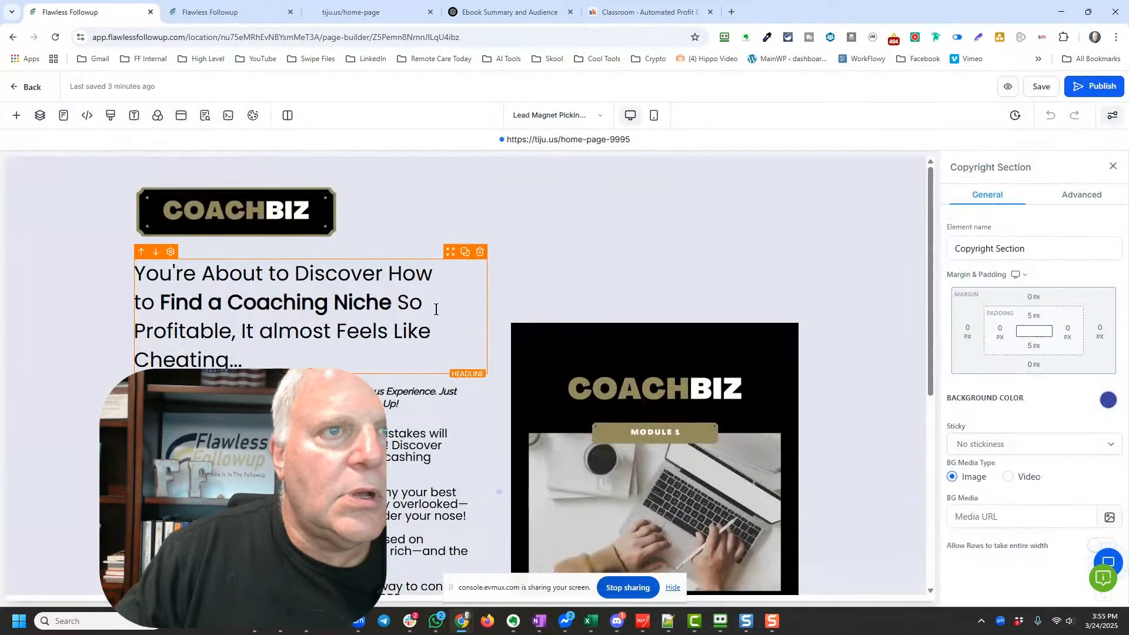
# Add a form element below the two-step opt-in in the page's popup and assign it the Niche 1 Lead Magnet form
pyautogui.click(183, 117)
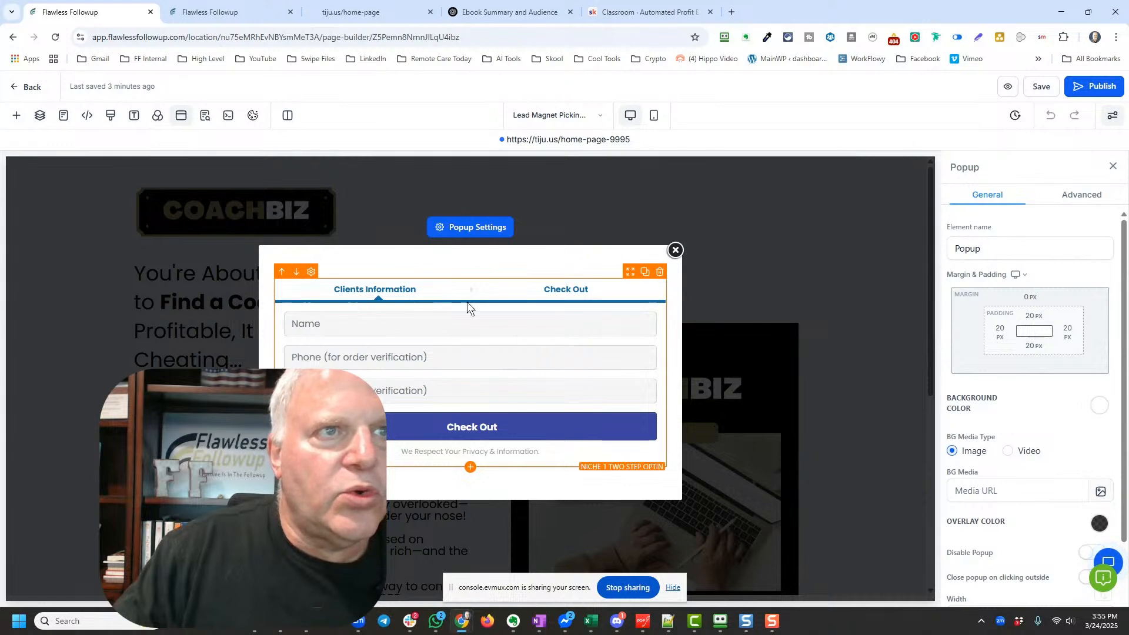
pyautogui.click(471, 469)
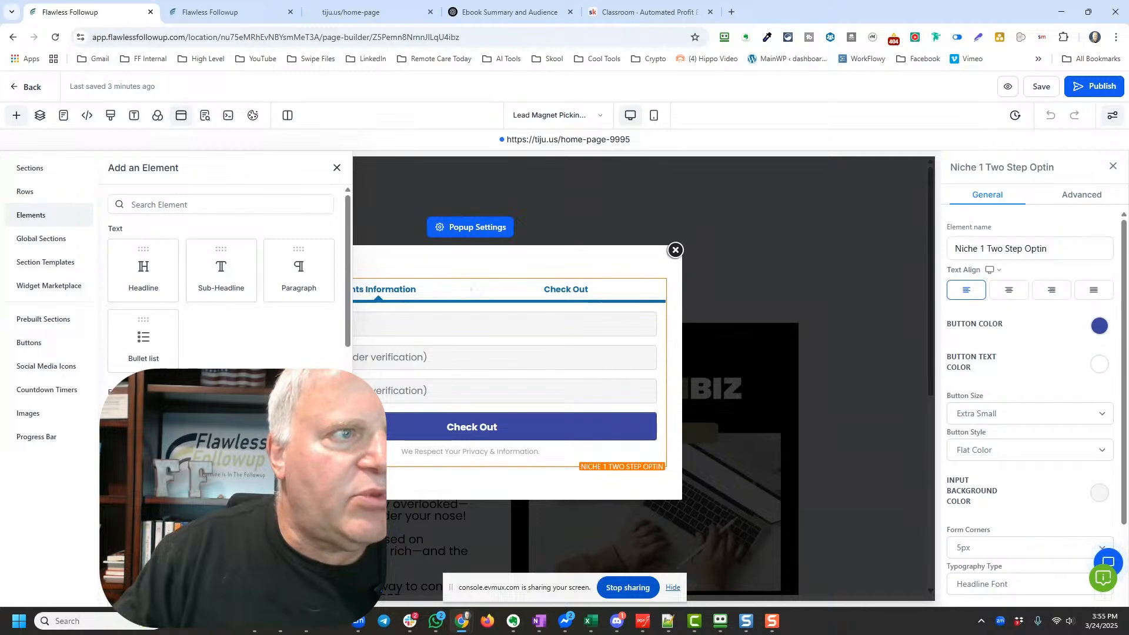
pyautogui.click(142, 435)
pyautogui.click(625, 299)
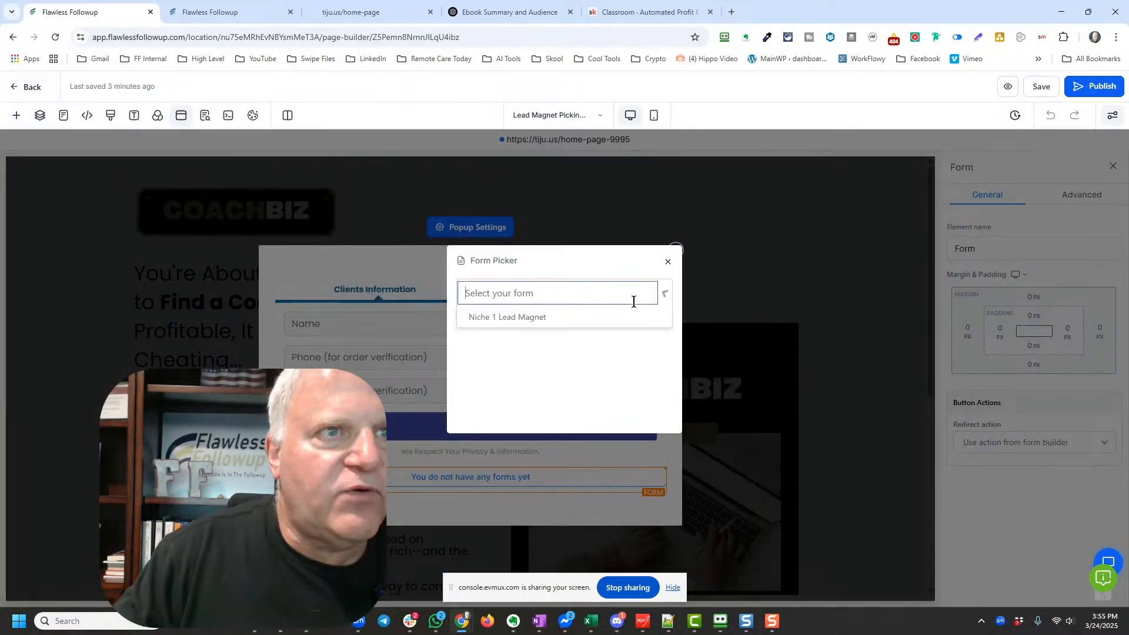
pyautogui.click(523, 322)
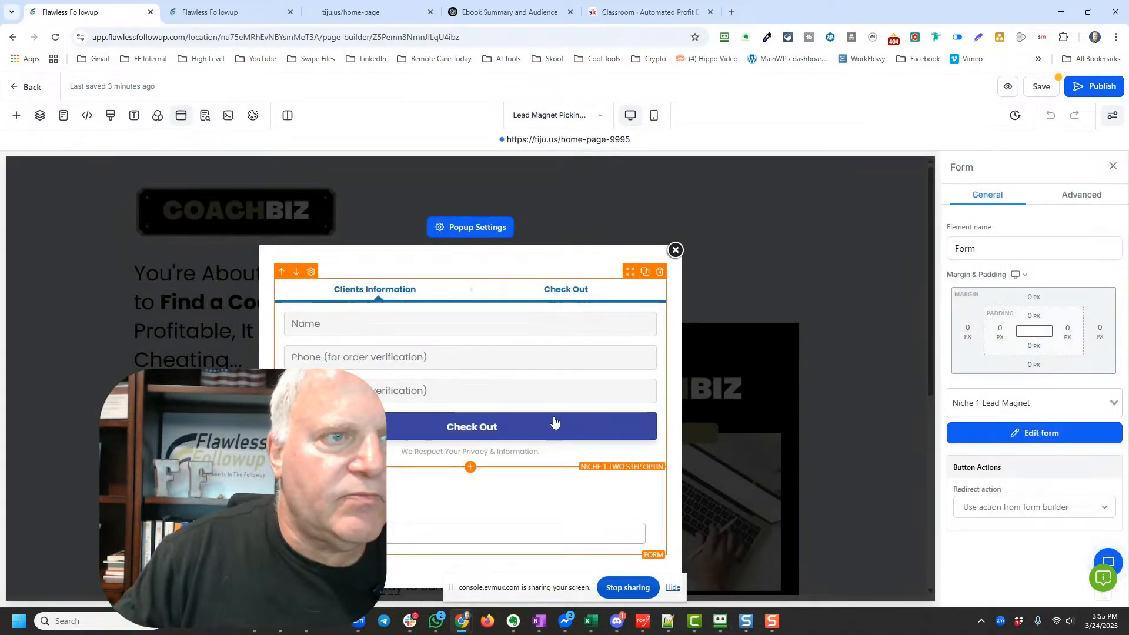
# Delete the Niche 1 Two Step Optin element from the popup, keeping the new form
pyautogui.scroll(-6, 528, 376)
pyautogui.scroll(5, 511, 475)
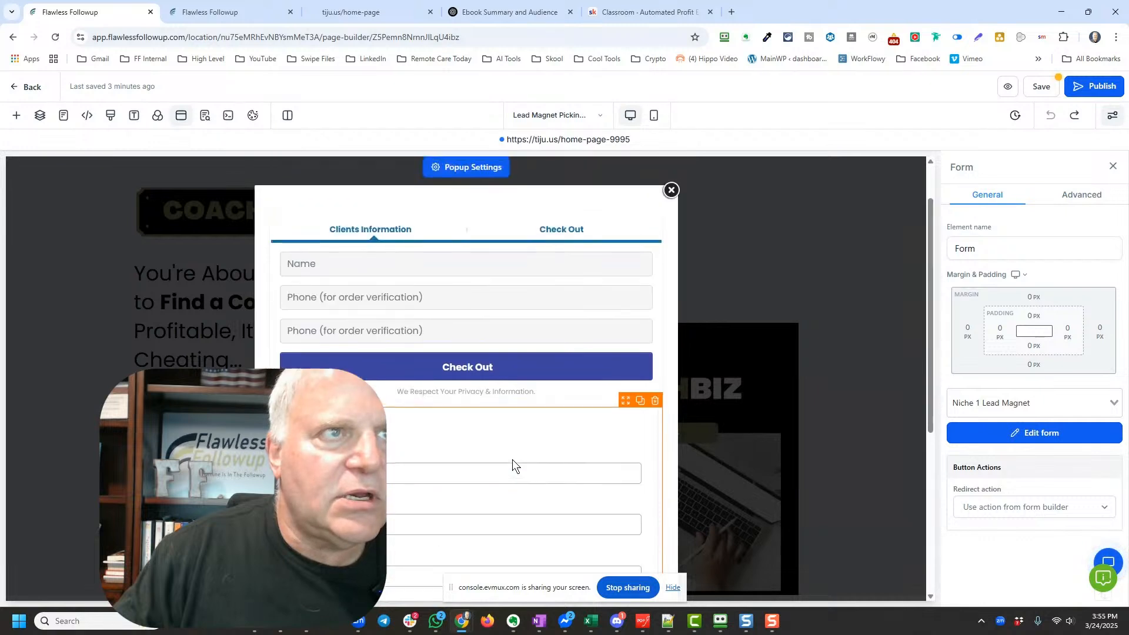
pyautogui.click(655, 273)
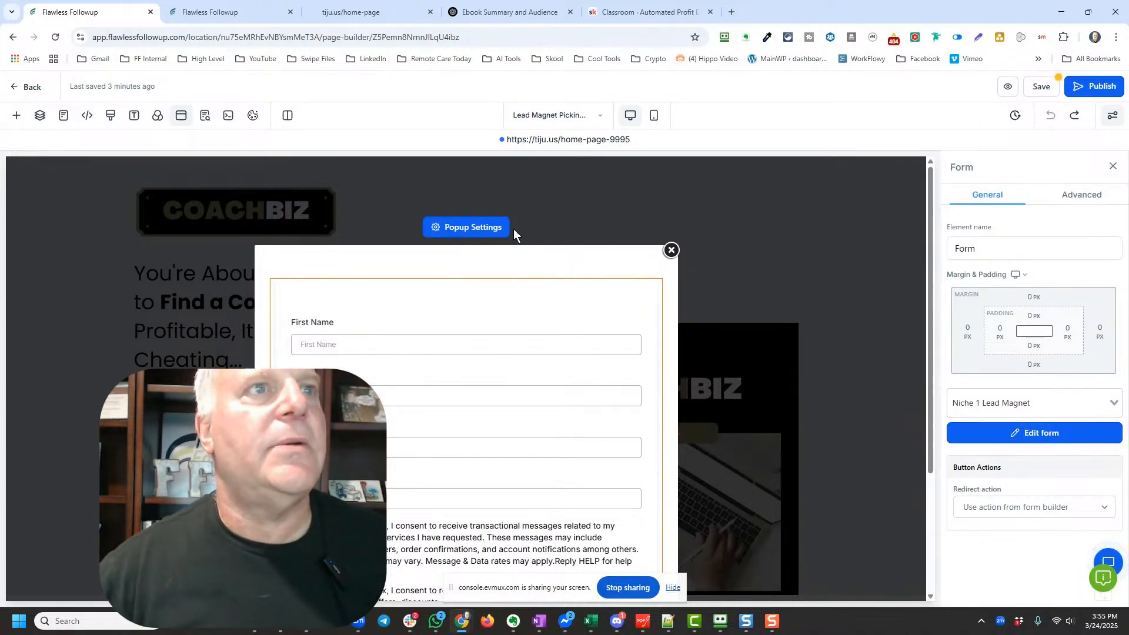
pyautogui.click(493, 266)
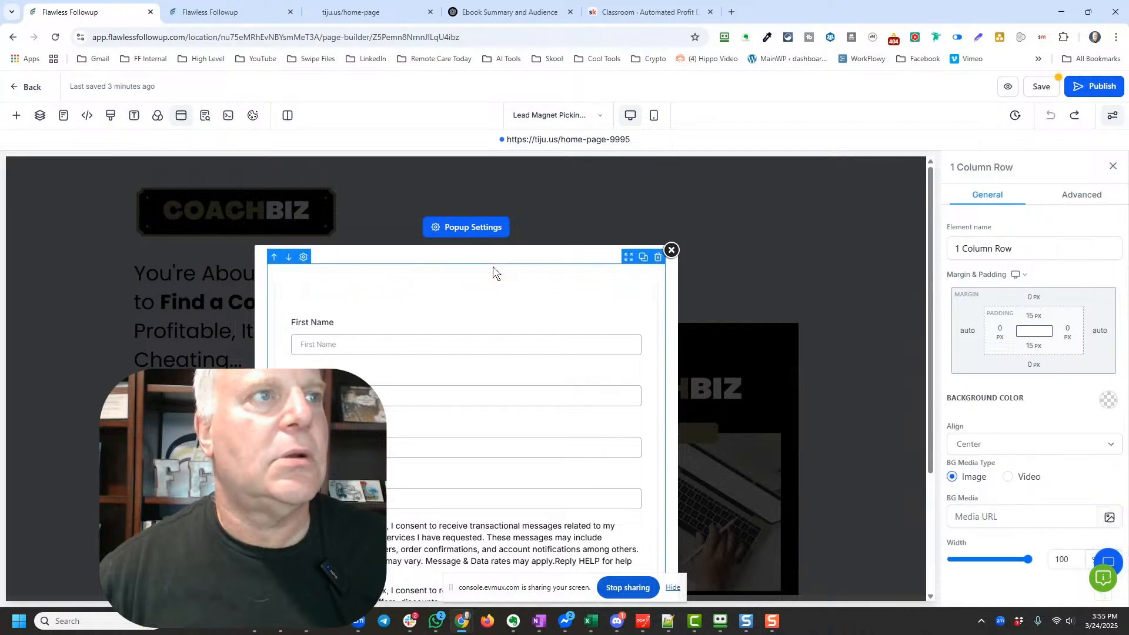
pyautogui.click(16, 116)
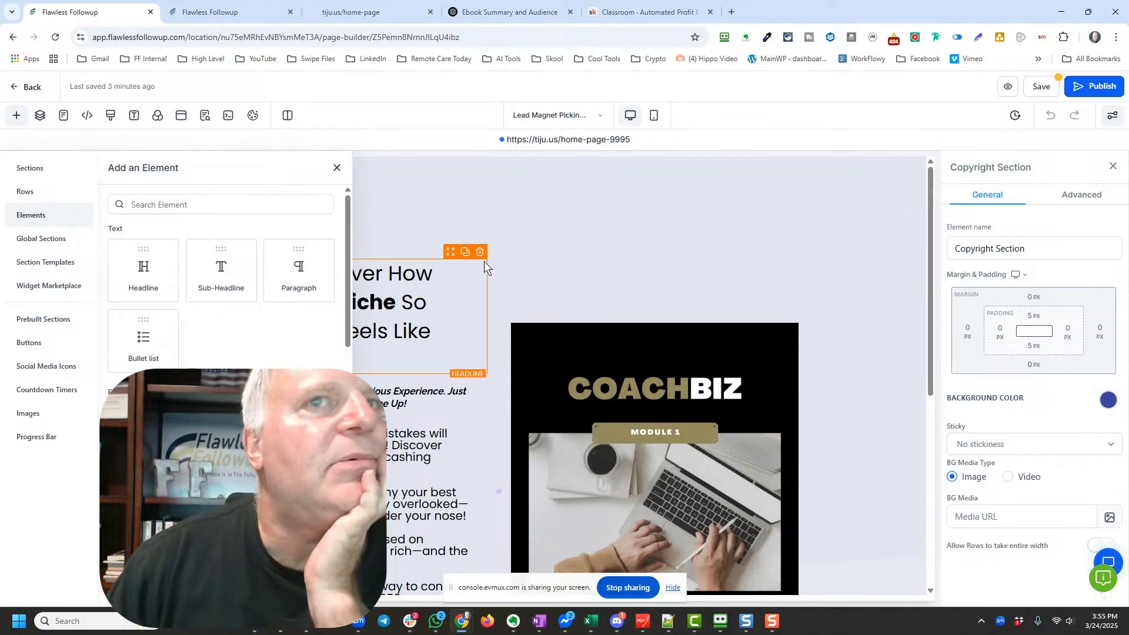
pyautogui.click(182, 117)
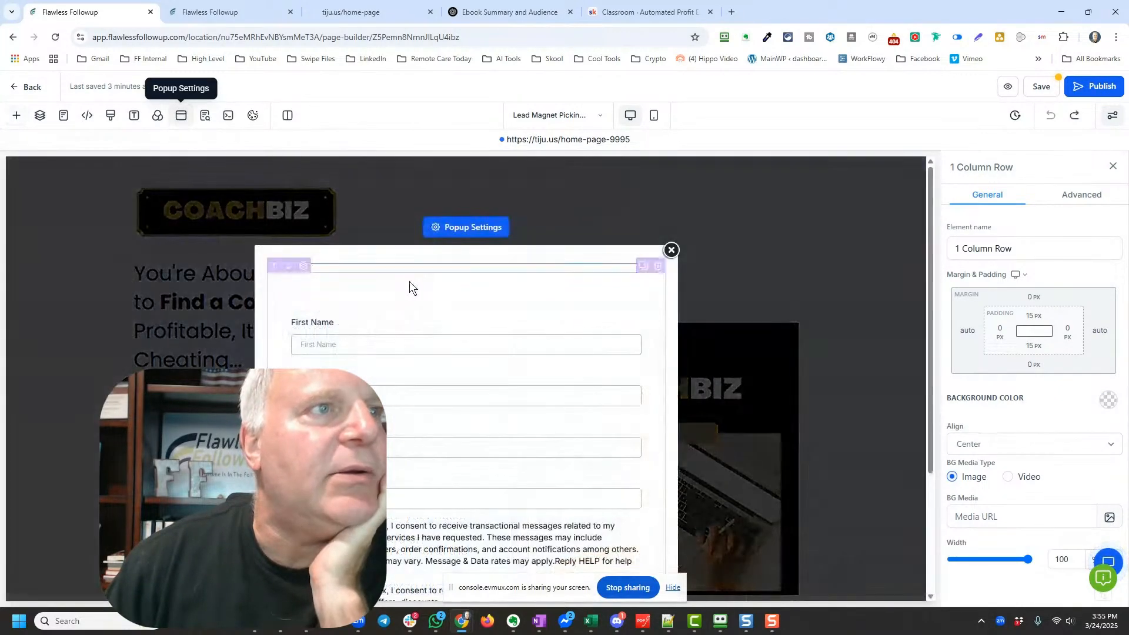
# Set the popup form's redirect action to Go to Next step and save the page
pyautogui.click(389, 318)
pyautogui.scroll(-3, 411, 312)
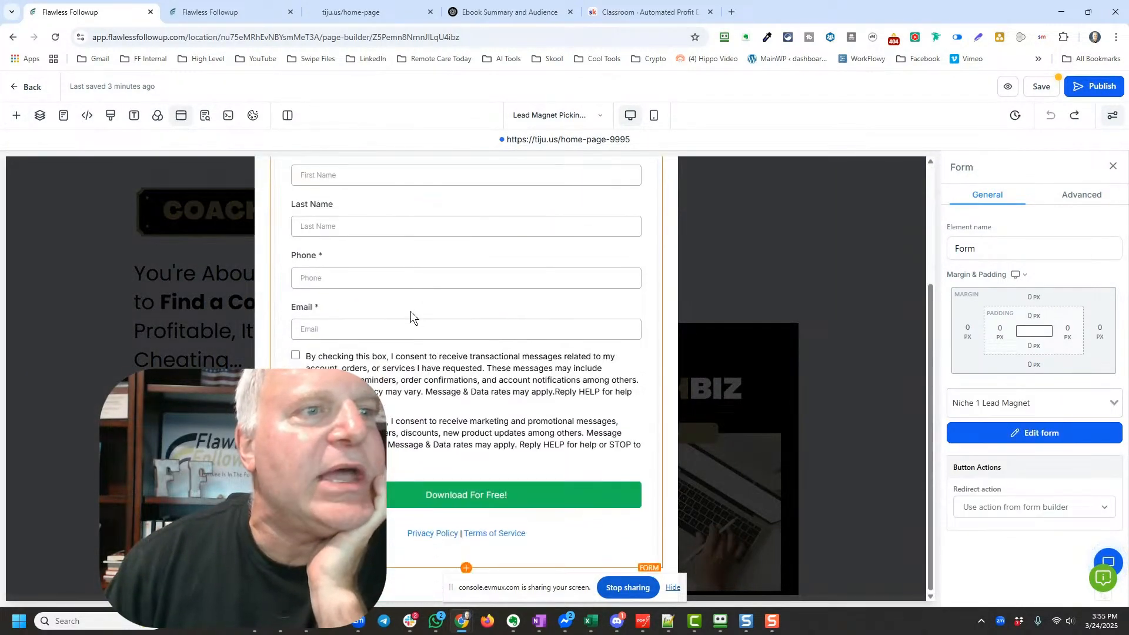
pyautogui.scroll(3, 414, 337)
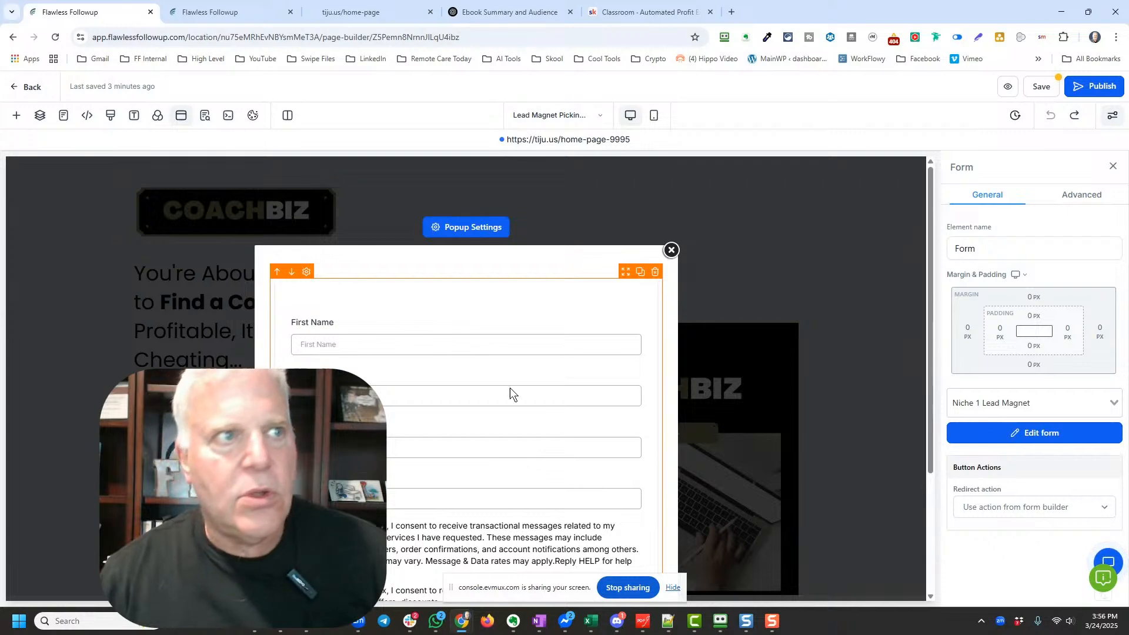
pyautogui.scroll(-3, 510, 387)
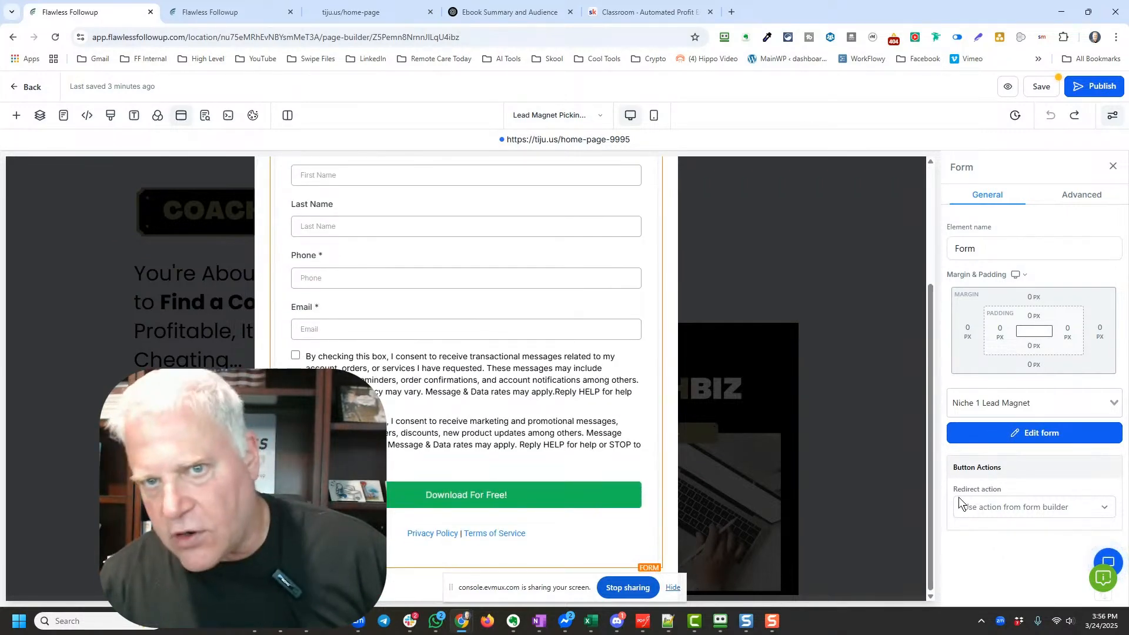
pyautogui.click(982, 511)
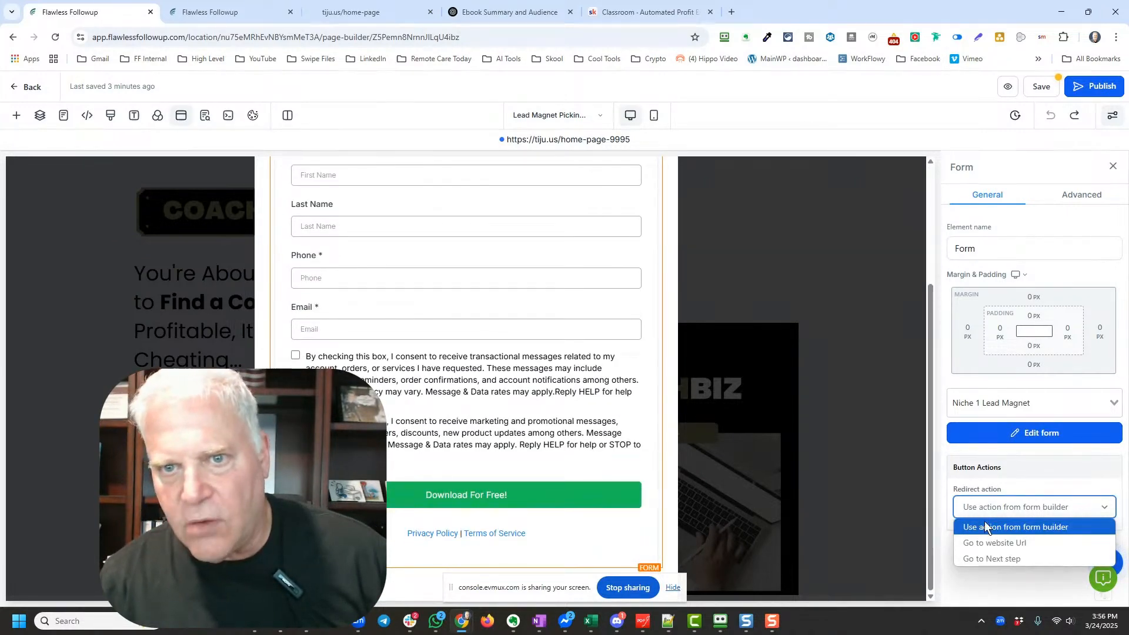
pyautogui.click(1001, 559)
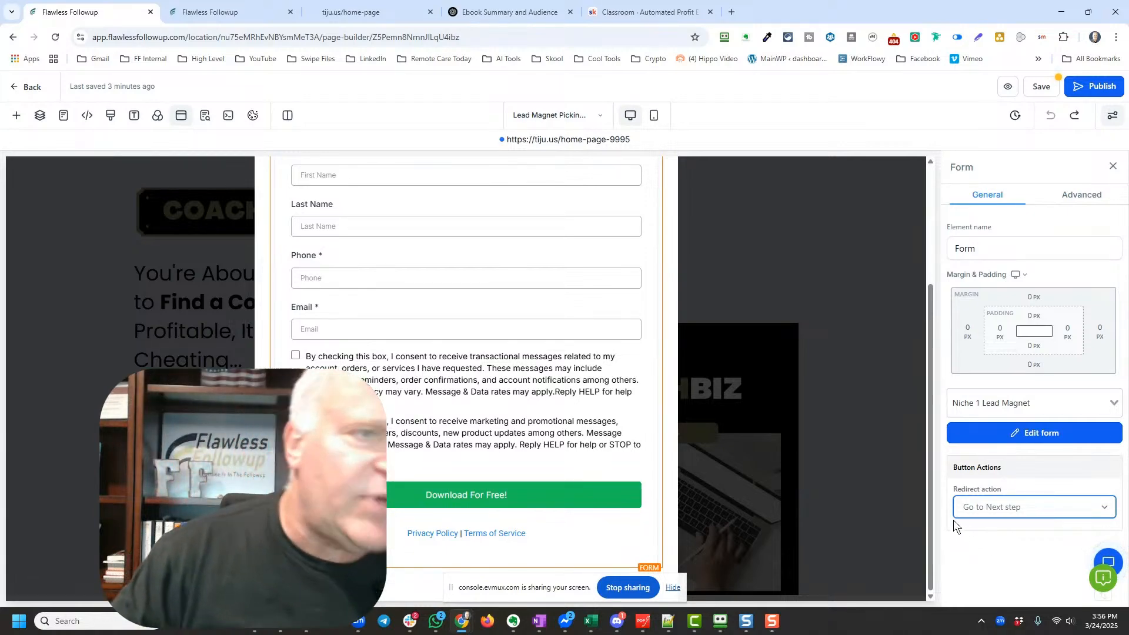
pyautogui.click(1039, 89)
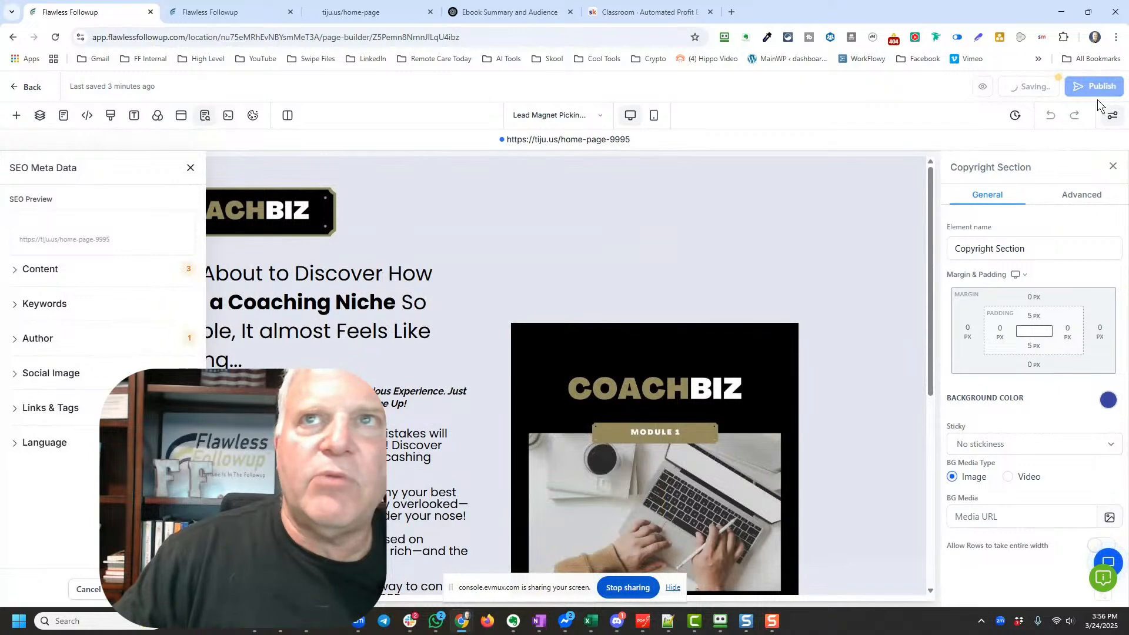